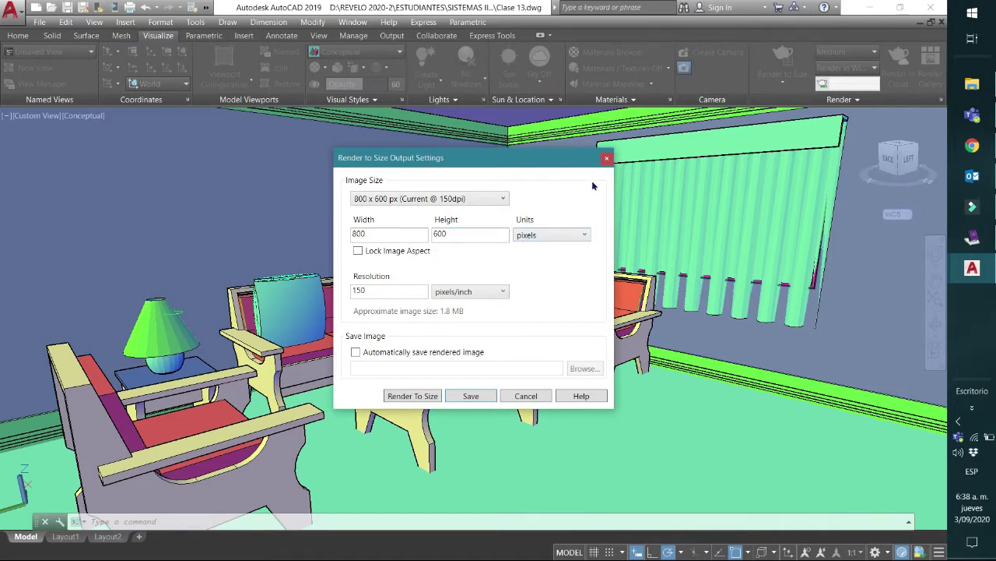
- Close the render output size settings and look through the list of preset render sizes
click(607, 160)
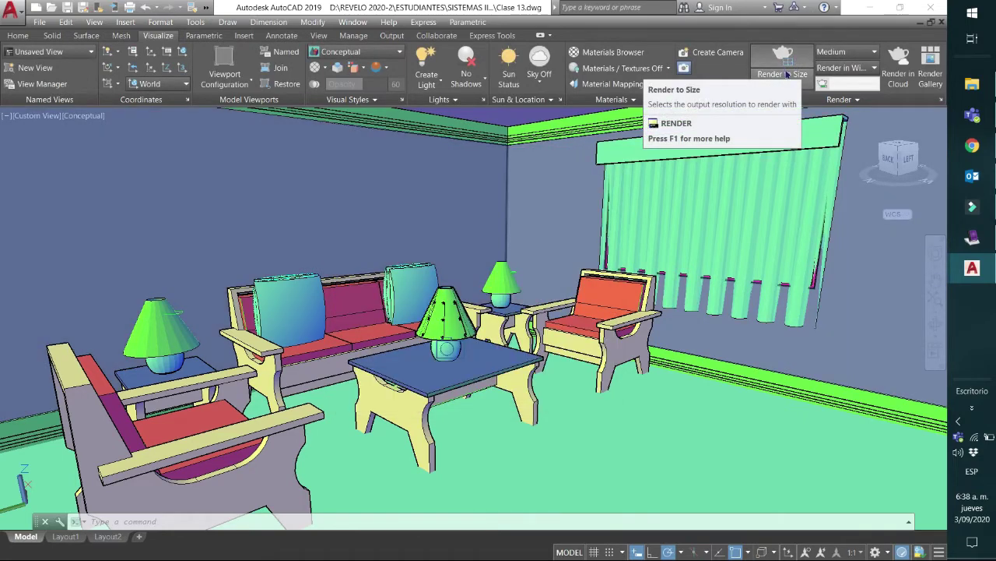
click(788, 75)
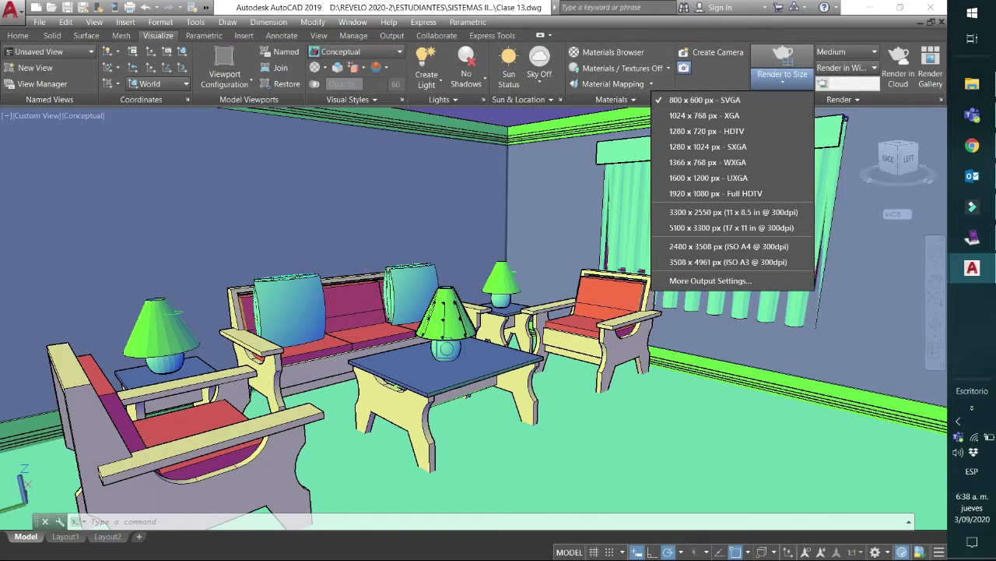
click(793, 72)
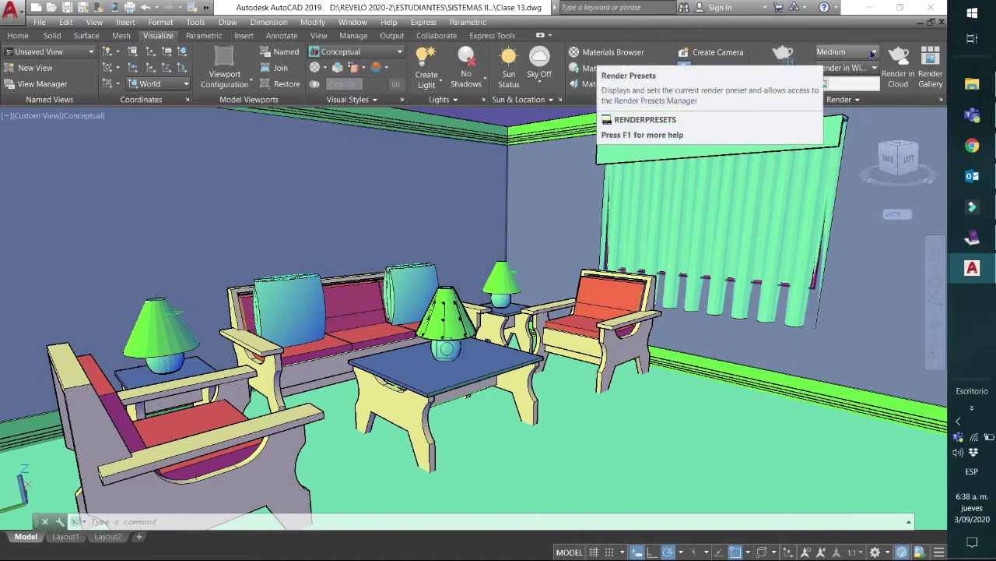
- Set the render preset to Low, render the living room in a separate window, and close the finished render
click(874, 52)
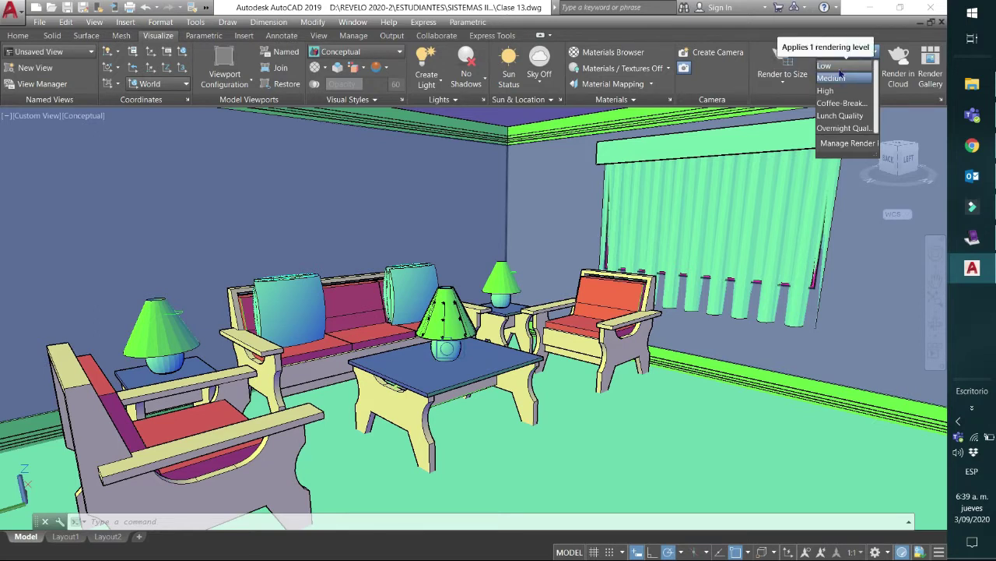
click(831, 66)
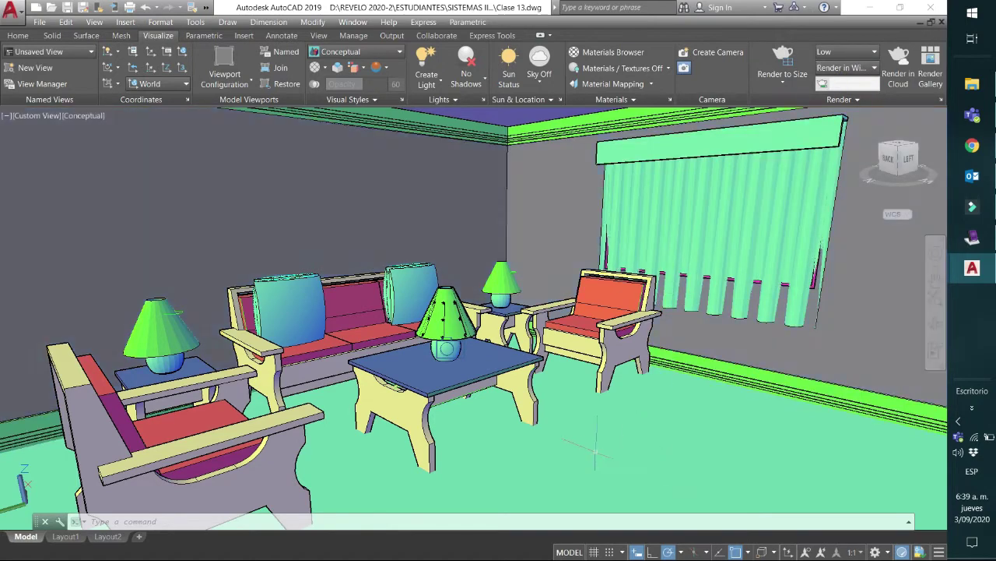
text(rr)
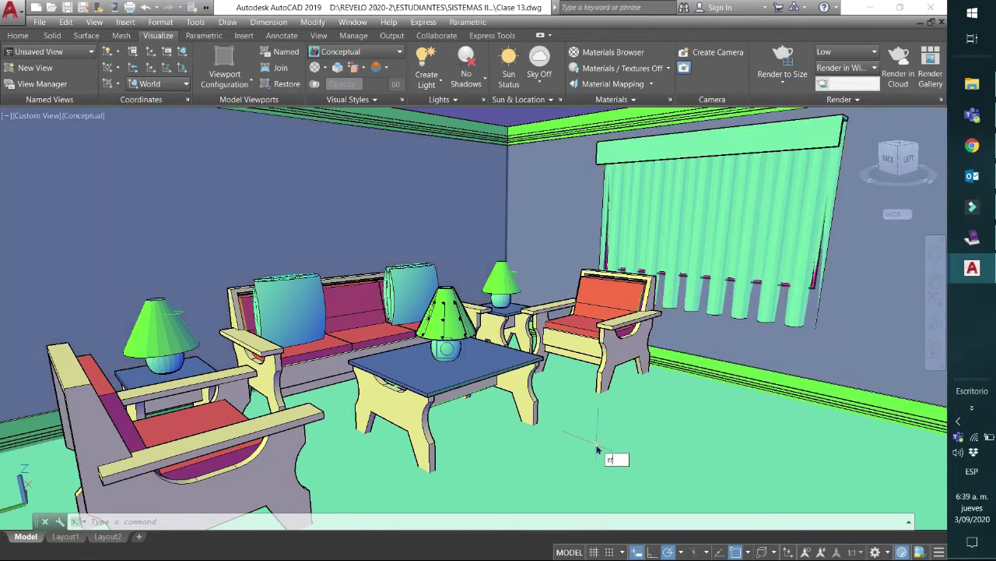
key(Return)
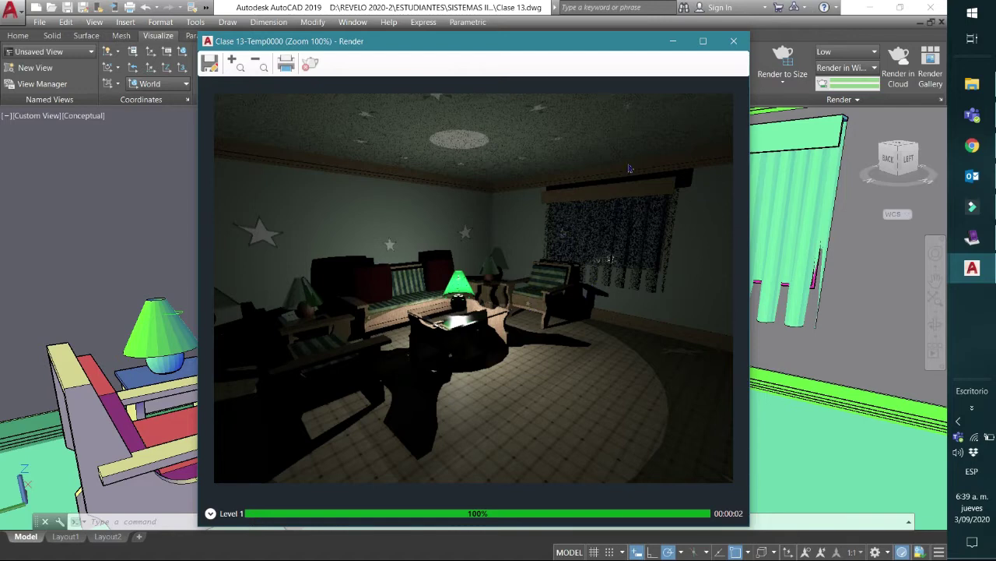
click(734, 40)
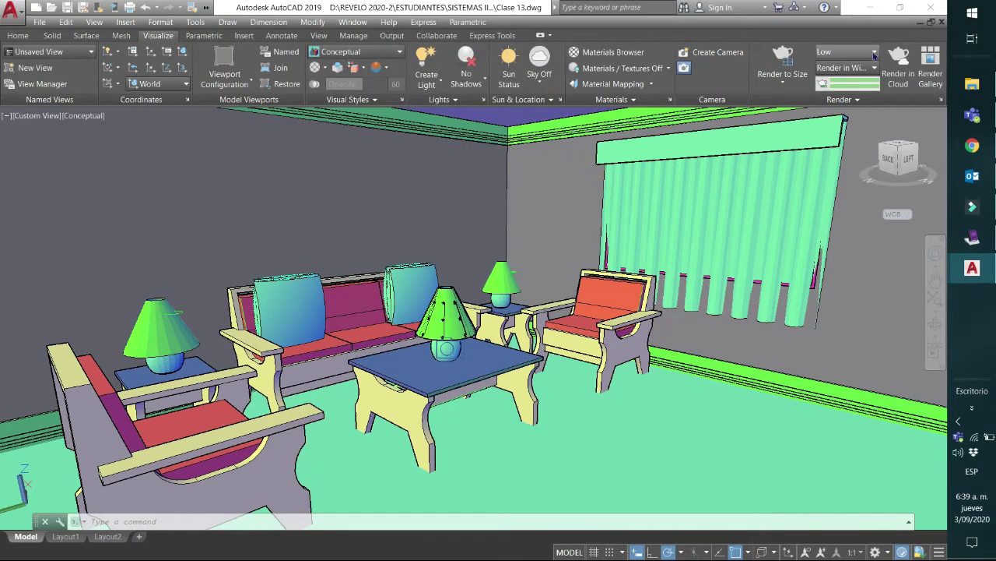
- Set the render preset to Medium and render the living room directly in the viewport
click(873, 53)
click(841, 79)
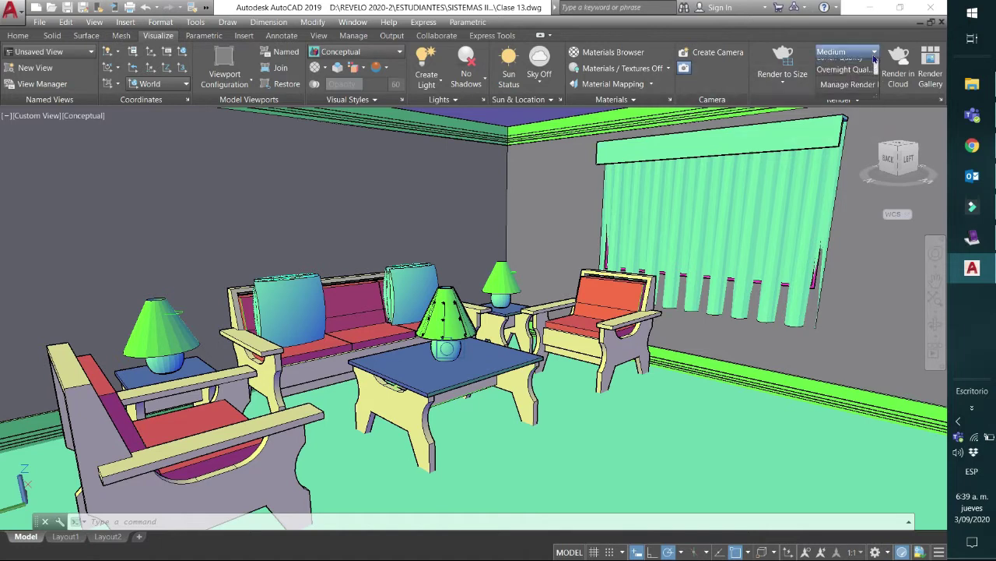
click(874, 52)
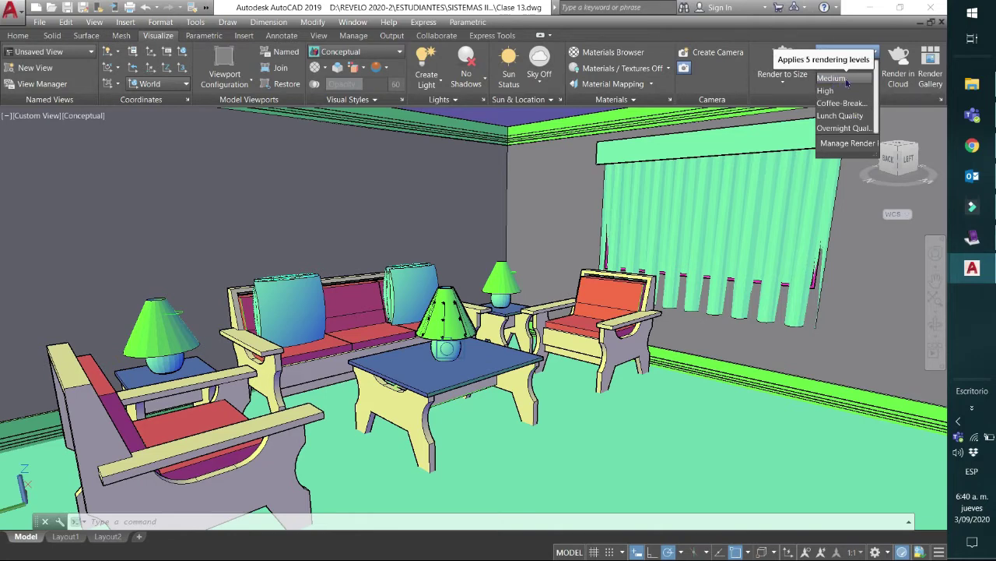
click(858, 81)
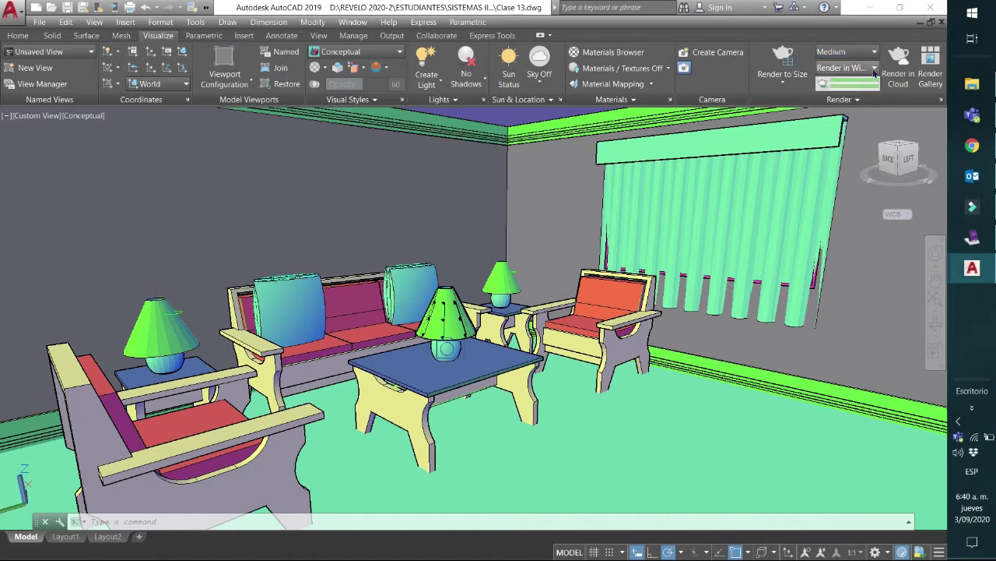
click(874, 70)
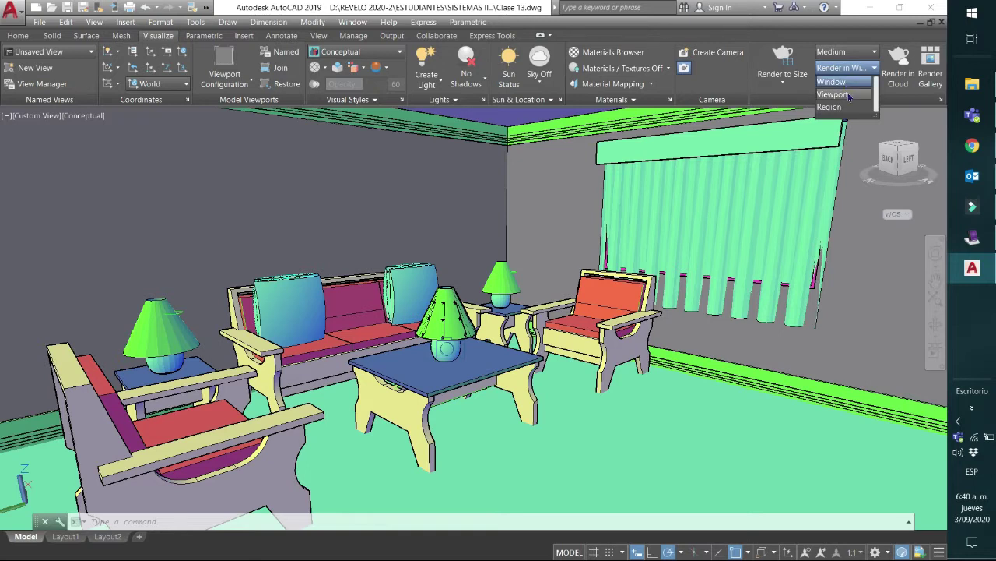
click(850, 95)
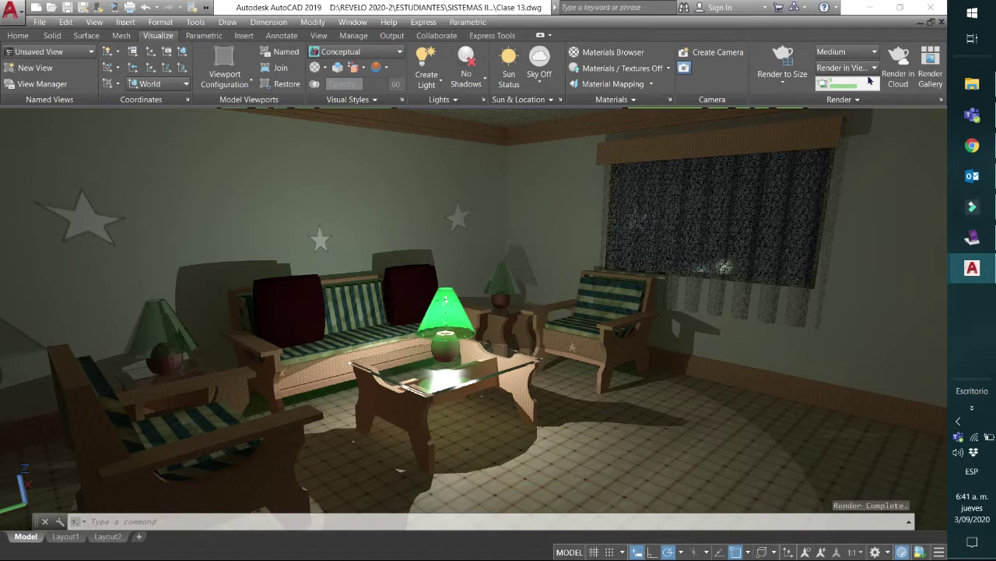
- Set the render destination to Region and render a crop window around the lamp on the coffee table
click(875, 69)
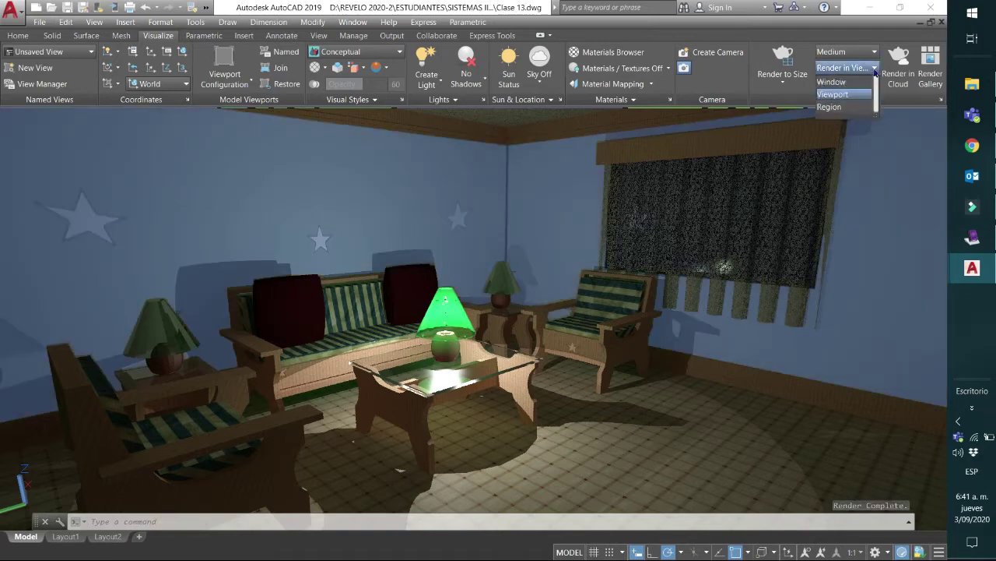
click(856, 108)
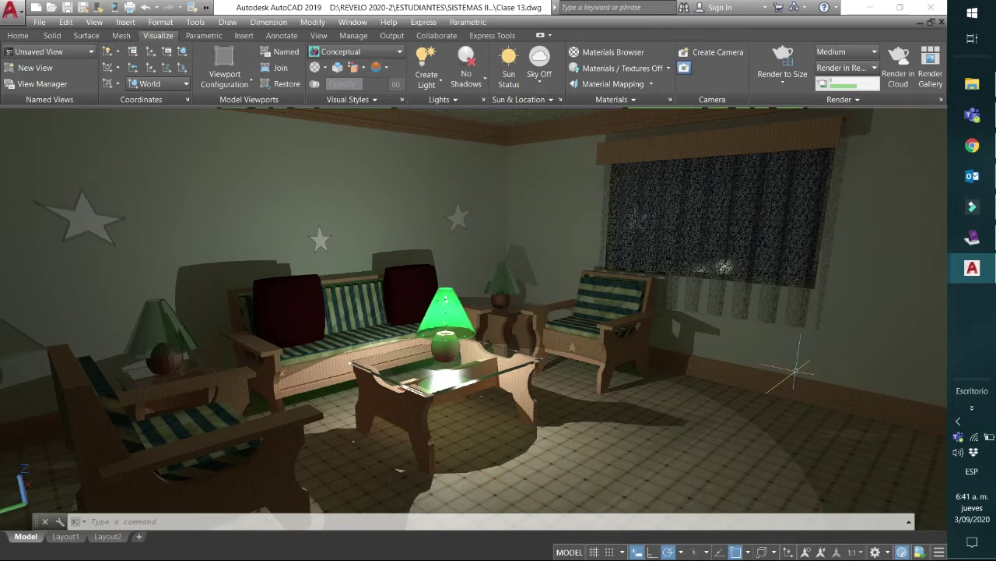
text(se)
key(Escape)
key(Return)
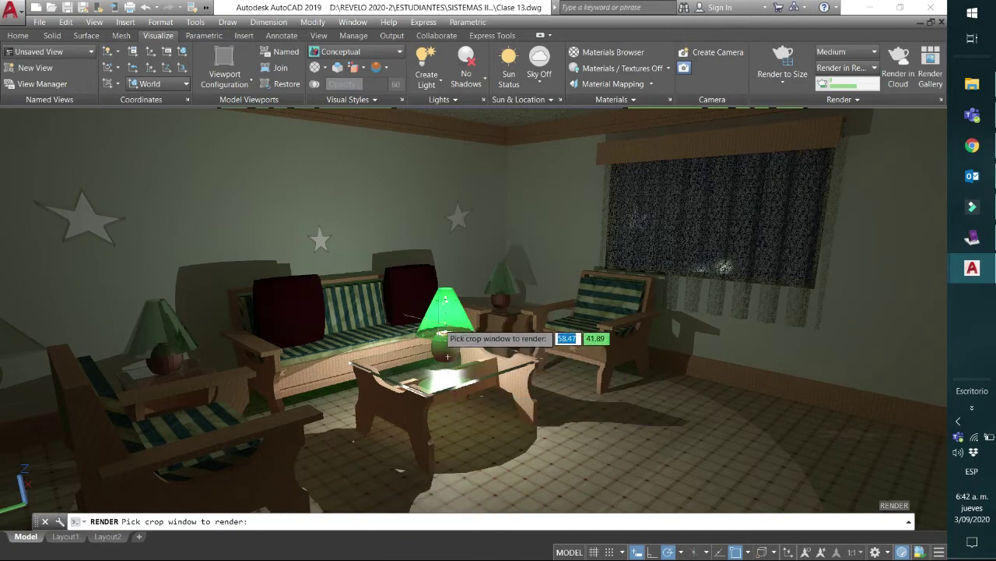
click(413, 280)
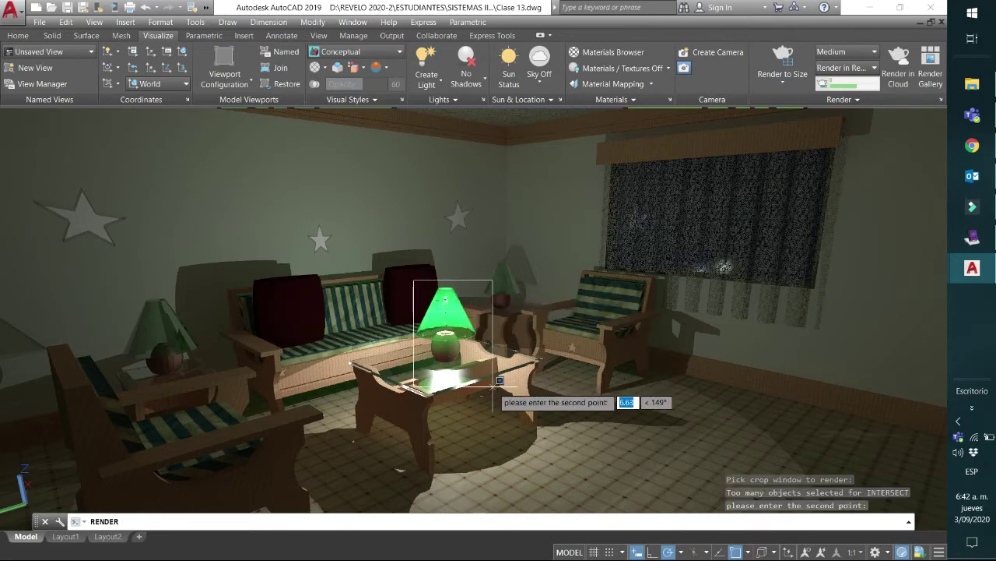
click(499, 380)
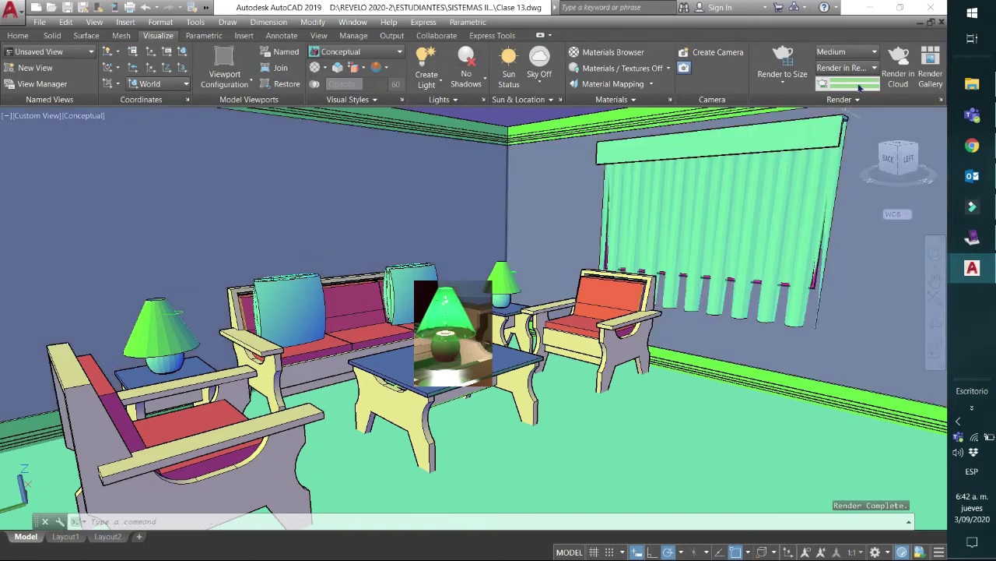
- Set the render destination to Window, start a Medium render of the room, and abort it
click(875, 69)
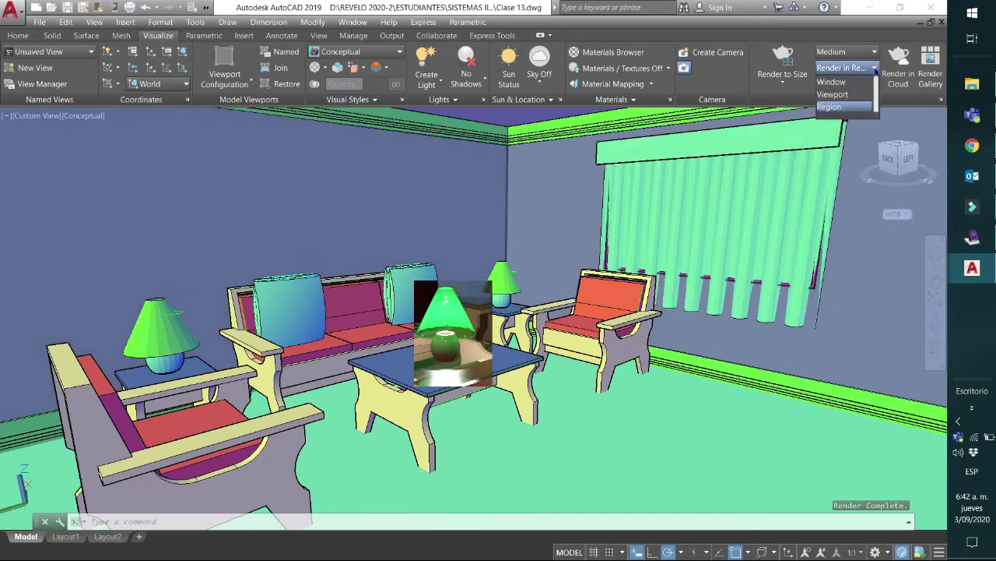
click(833, 82)
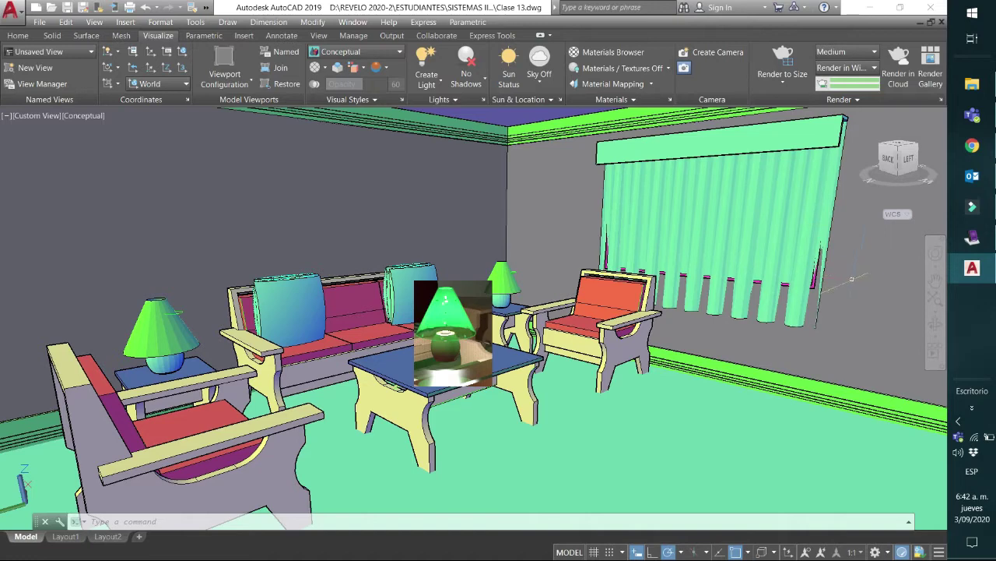
text(rr)
key(Return)
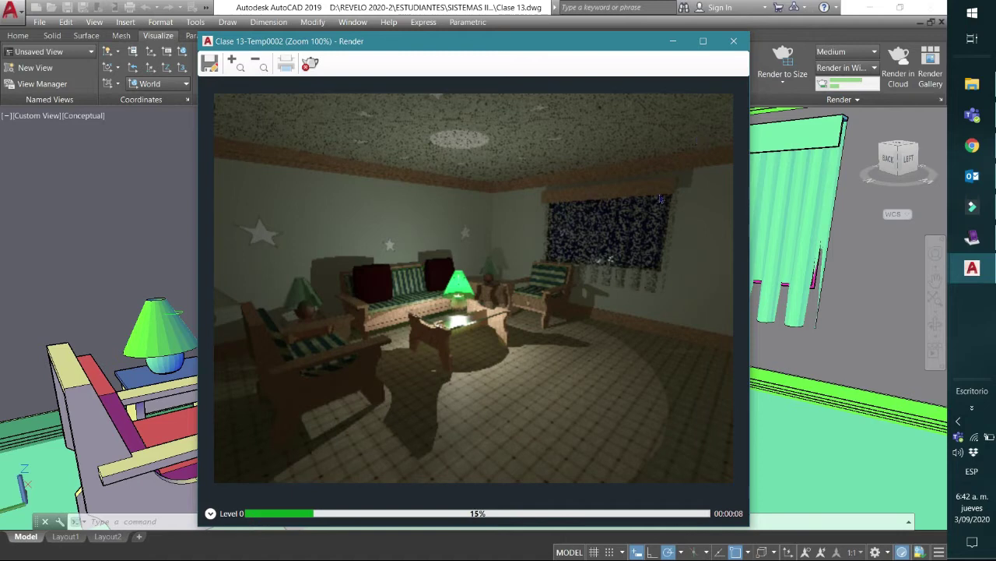
key(Escape)
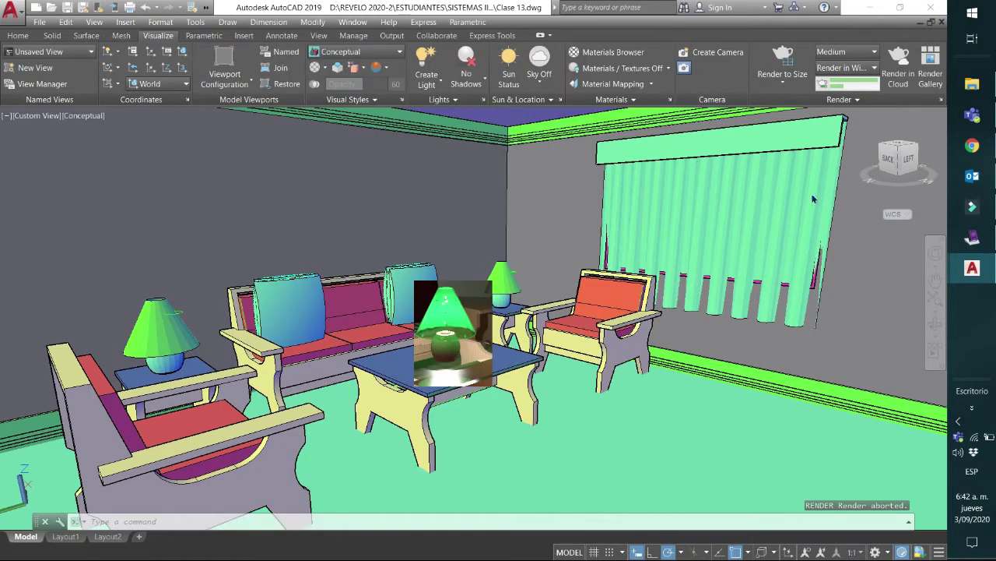
- Turn on the render environment with Sharp Highlights lighting and adjust the exposure to 8.6
click(896, 87)
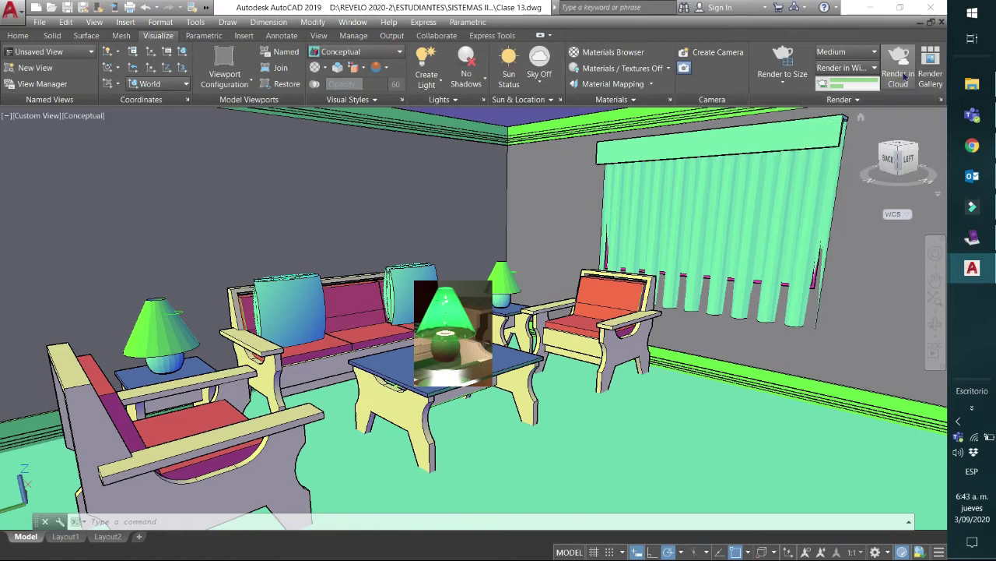
click(861, 102)
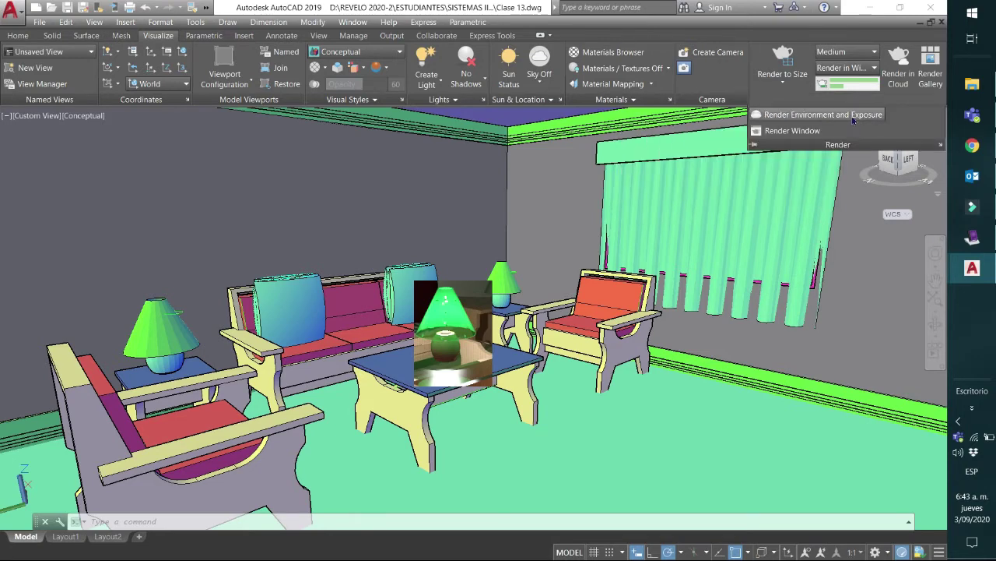
click(854, 117)
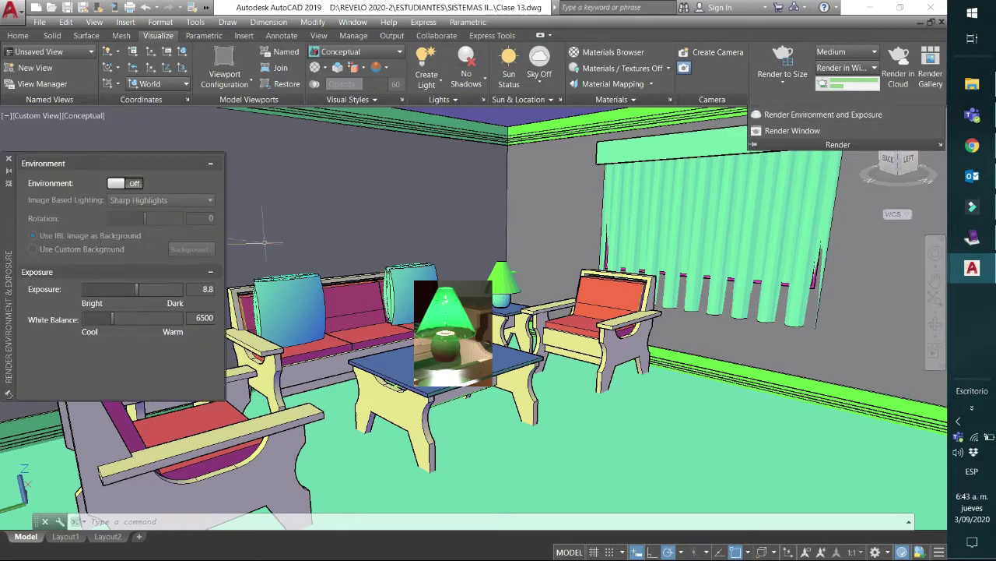
click(139, 183)
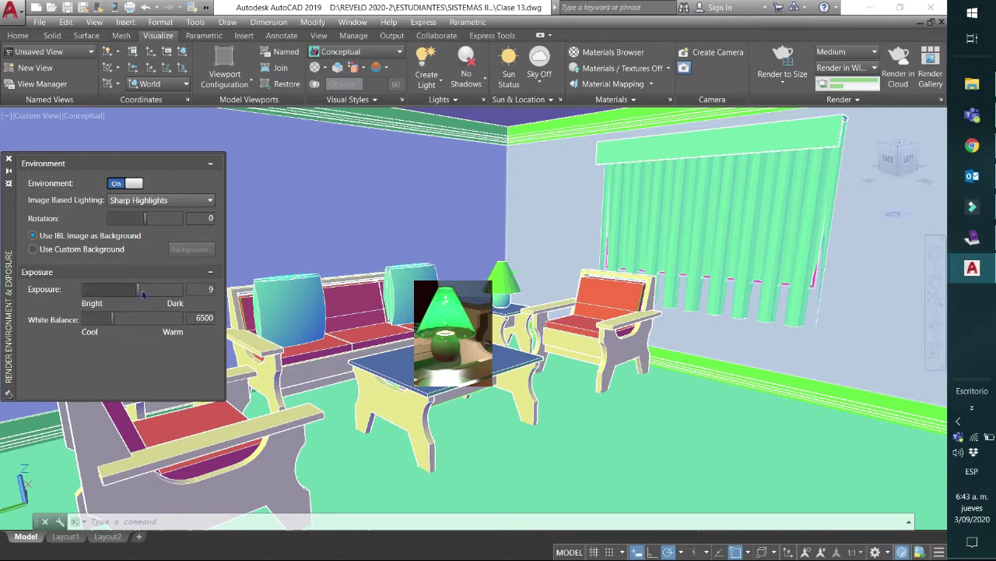
mouse_move(138, 288)
mouse_down()
mouse_move(124, 289)
mouse_move(136, 293)
mouse_up()
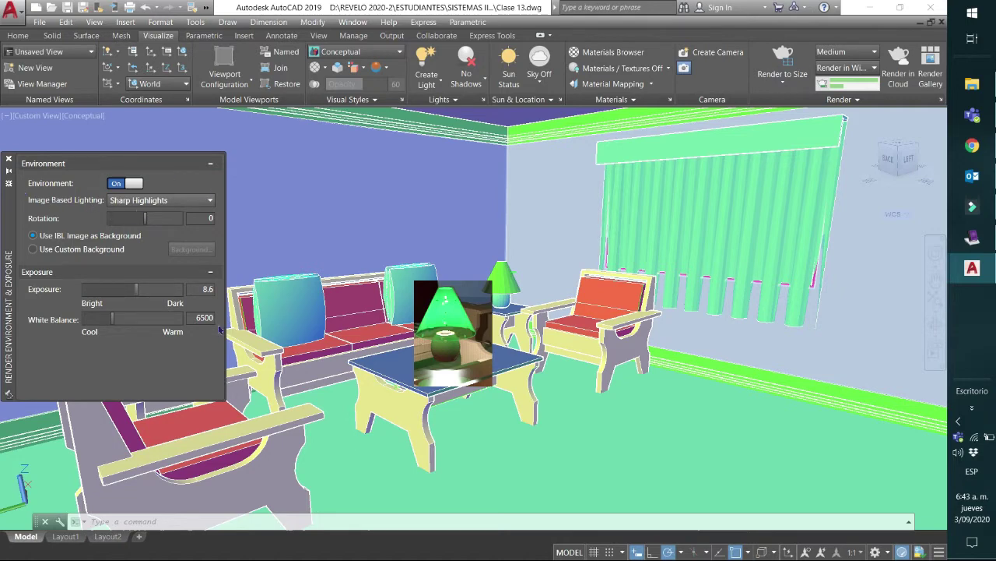
- Turn the render environment off again and close the environment and exposure settings
click(134, 185)
click(134, 185)
click(122, 185)
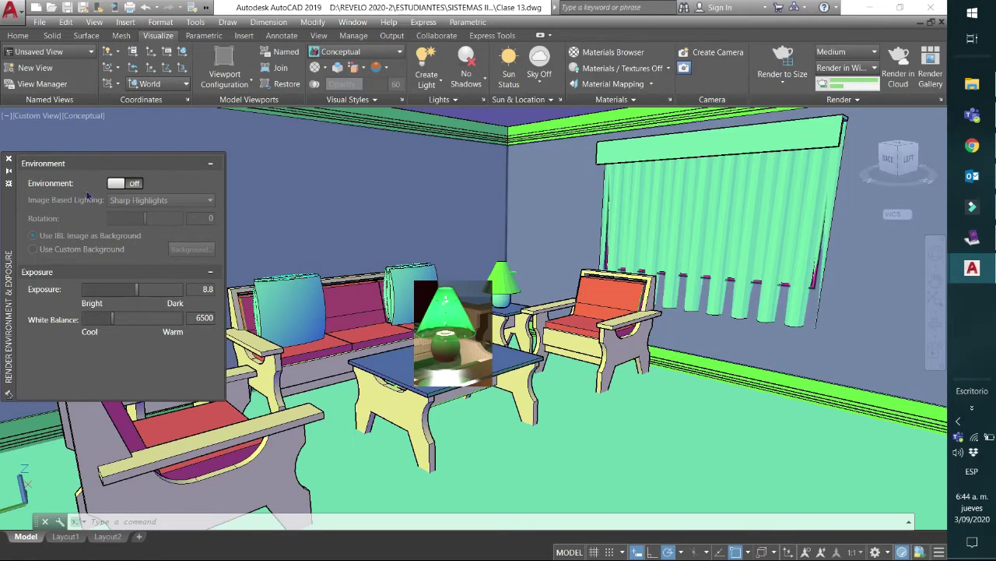
click(9, 159)
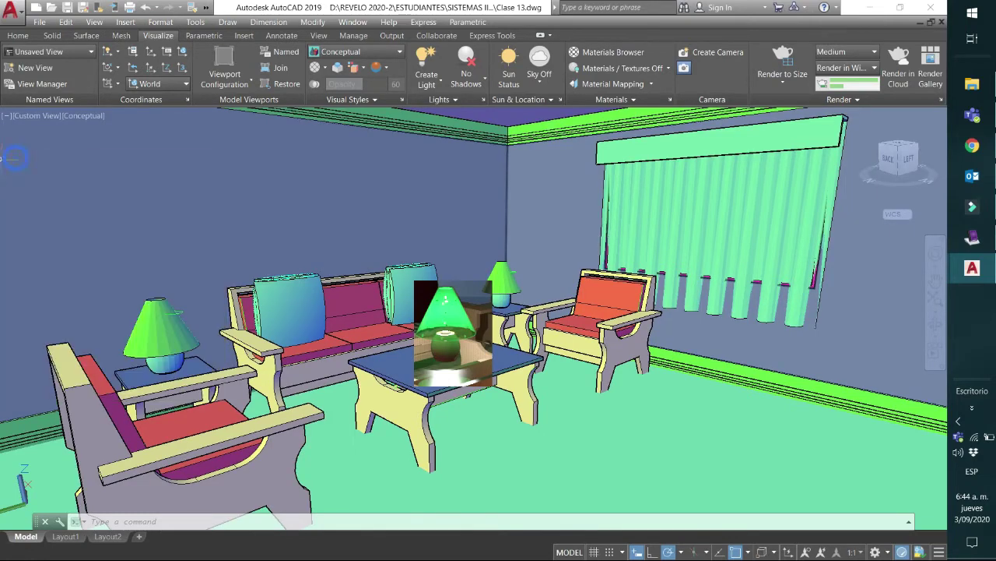
- Reopen the render window to view the last aborted render, and close it
click(853, 100)
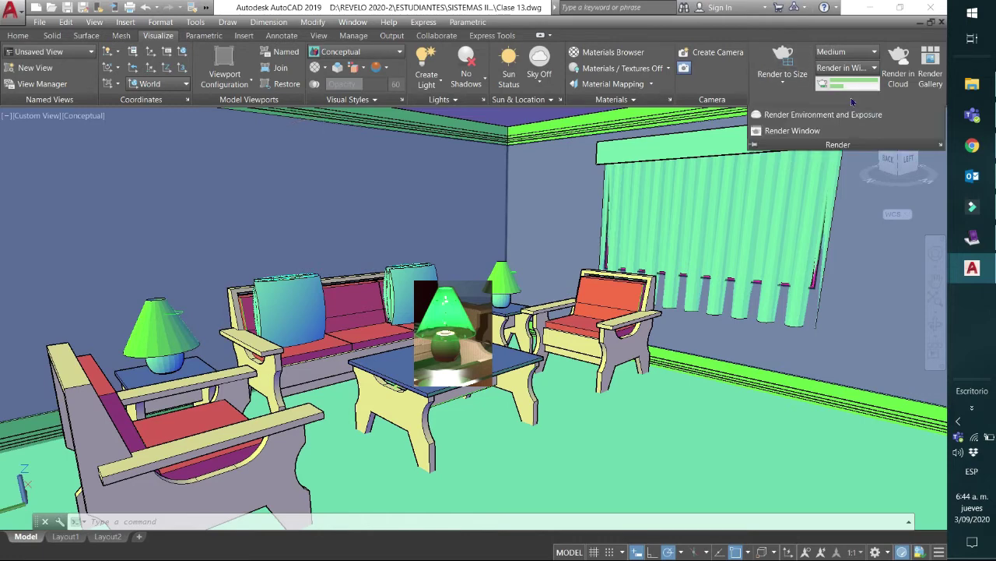
click(792, 131)
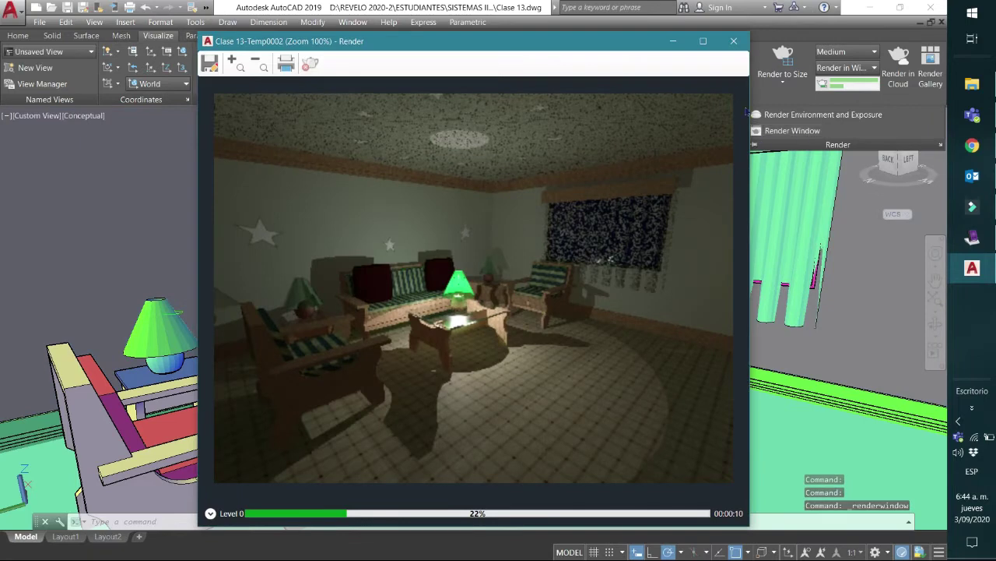
click(734, 40)
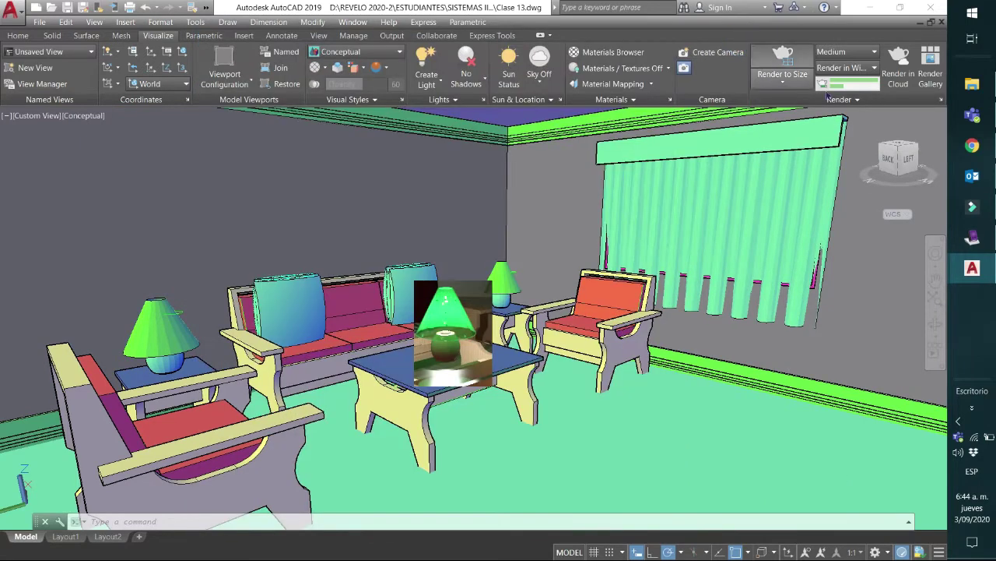
click(864, 102)
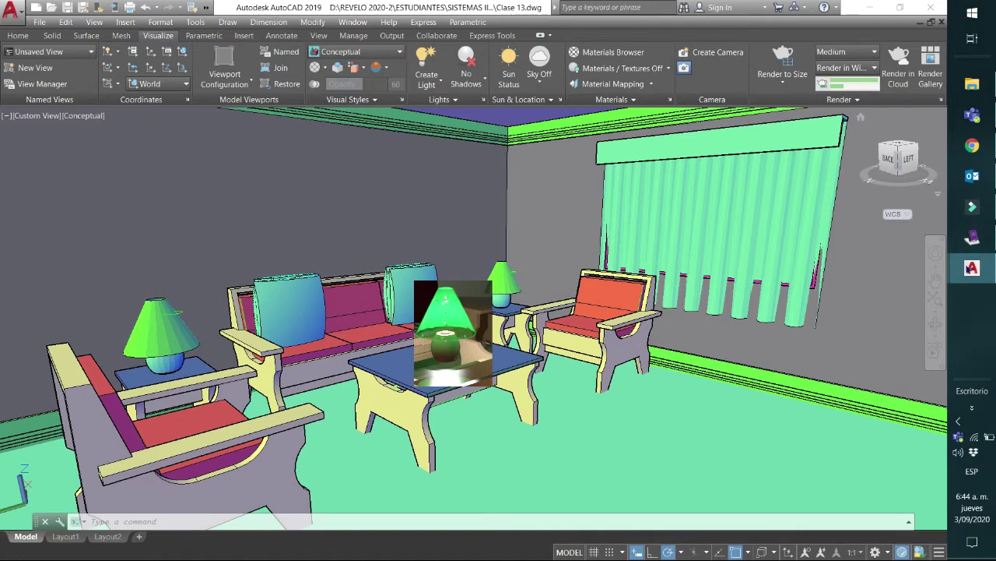
mouse_move(971, 272)
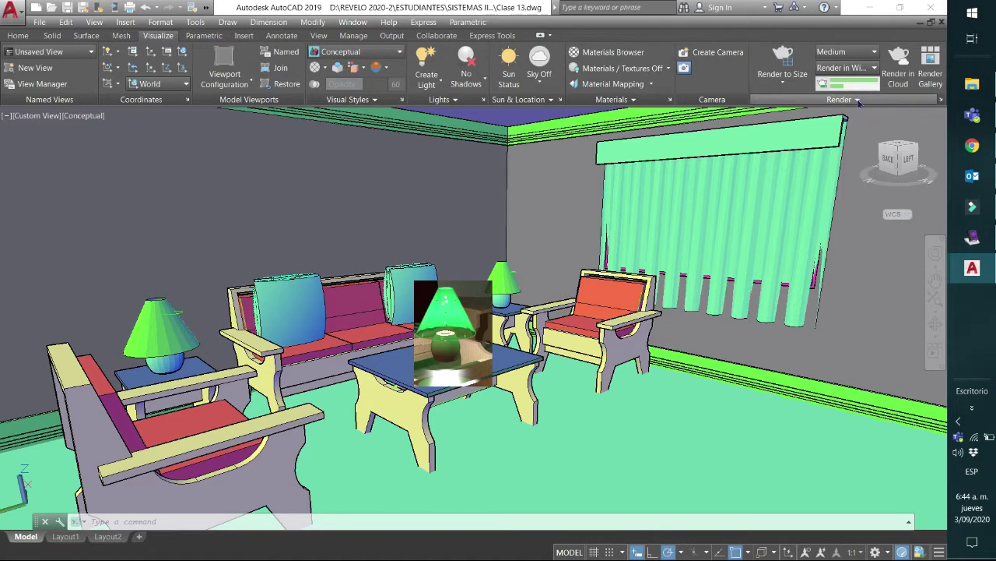
click(941, 100)
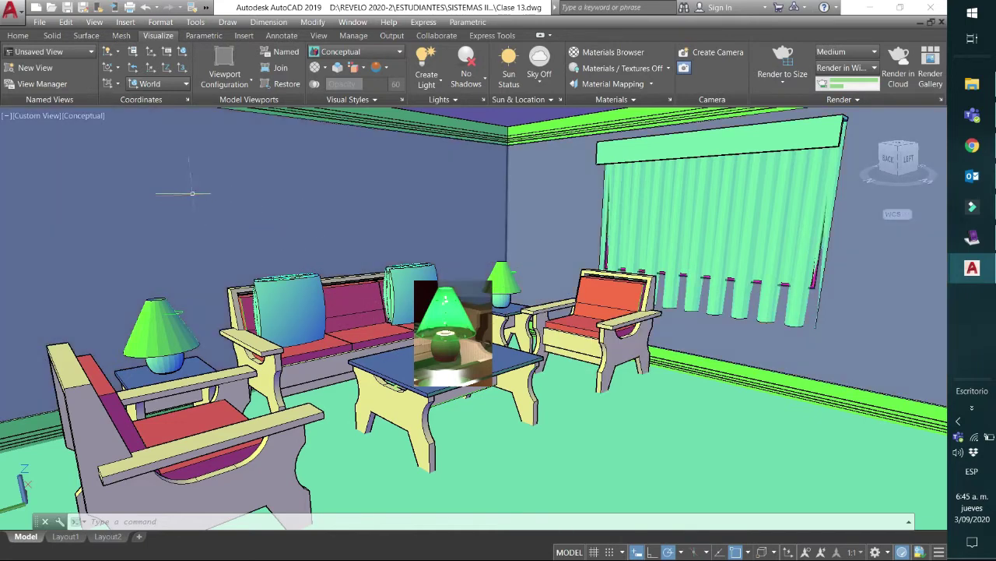
- Switch the viewport to the 2D Wireframe visual style and show the living room's coffee-table lamp from the top
click(98, 123)
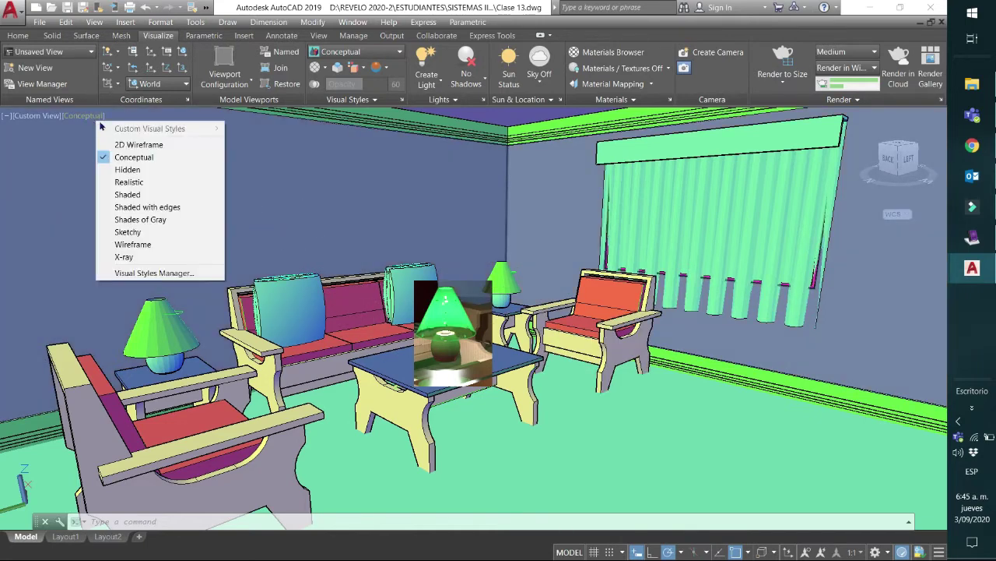
click(132, 144)
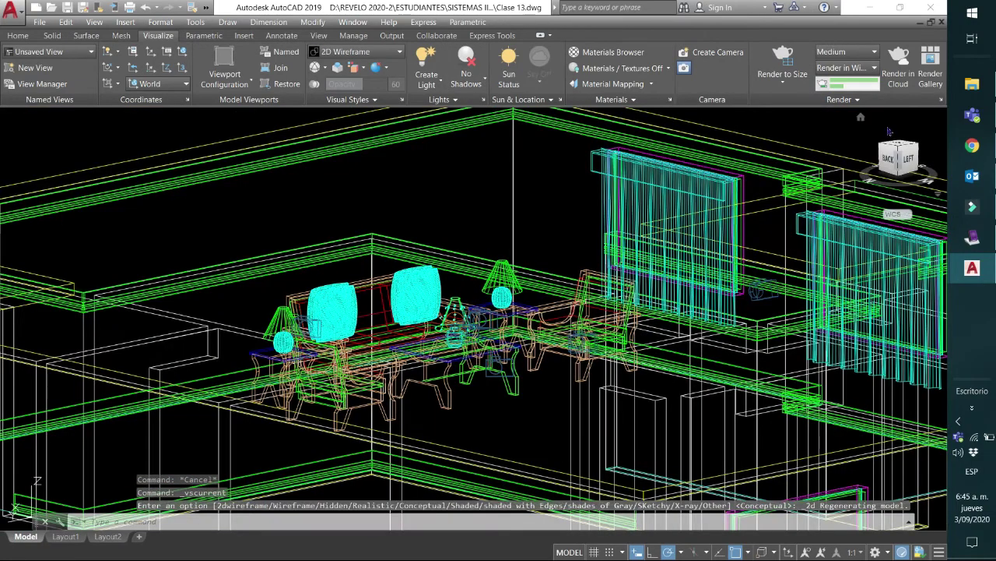
click(900, 148)
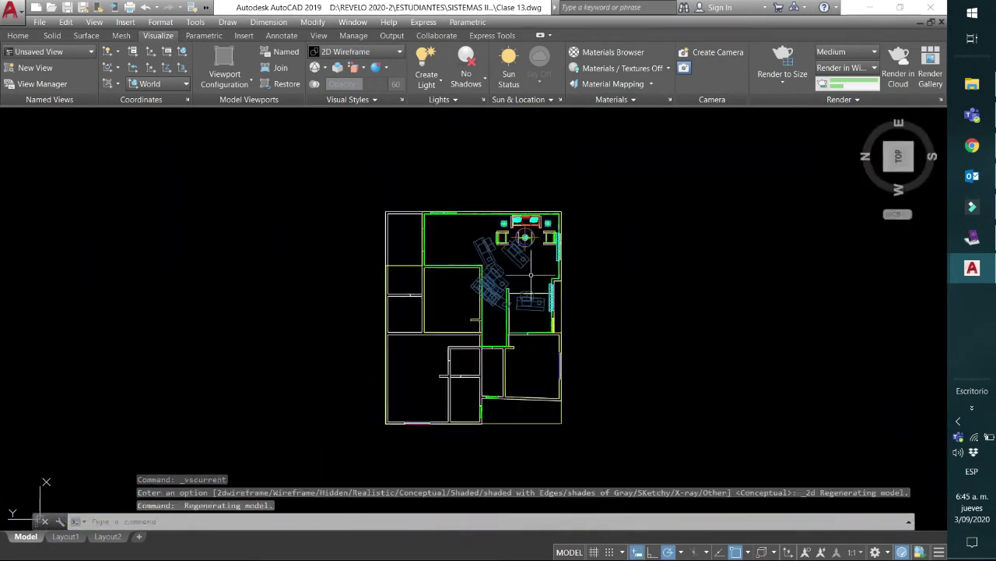
scroll(529, 274, up, 2)
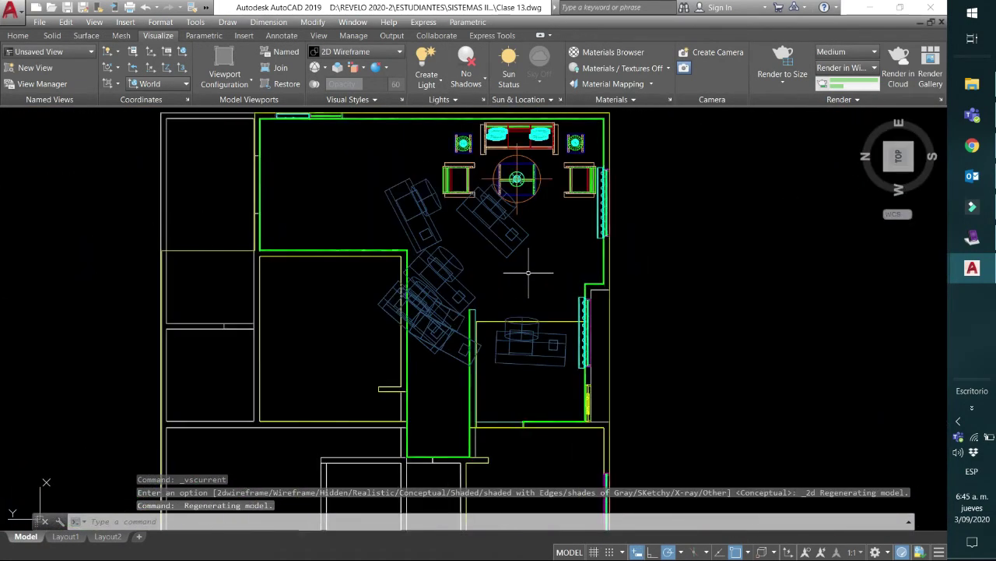
middle_drag(528, 273, 522, 363)
scroll(541, 280, up, 4)
middle_drag(523, 272, 493, 375)
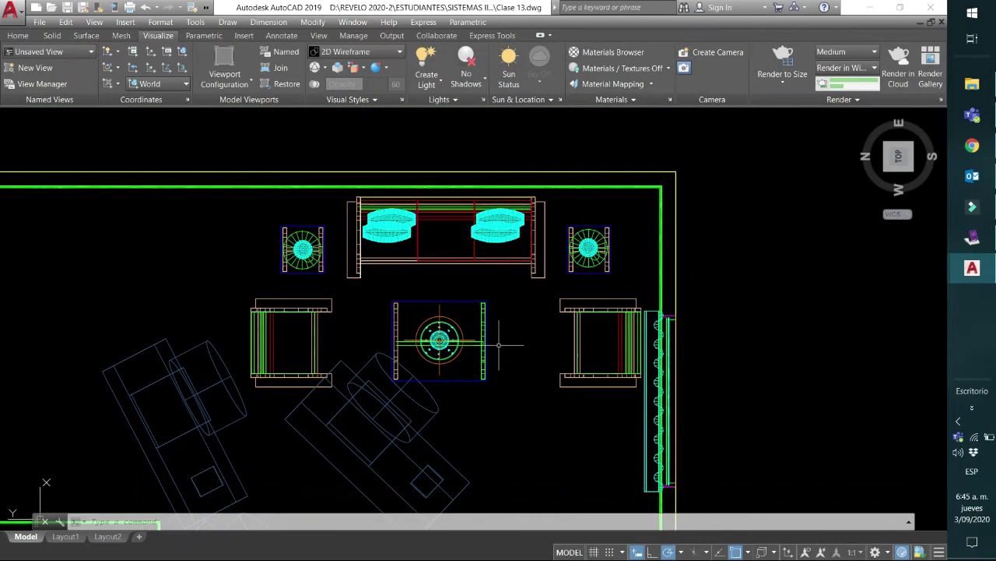
scroll(498, 343, up, 2)
middle_drag(503, 338, 509, 367)
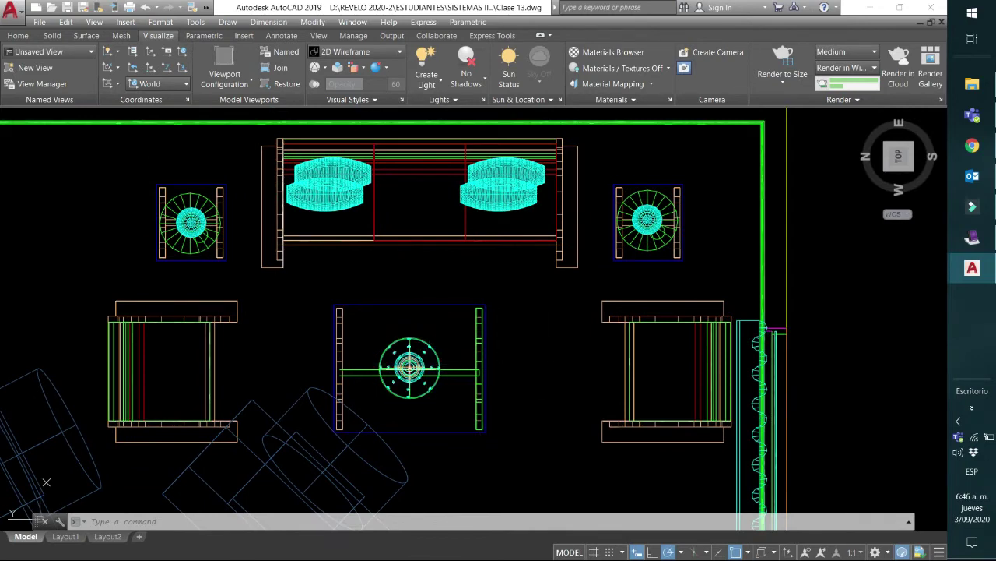
scroll(409, 365, up, 4)
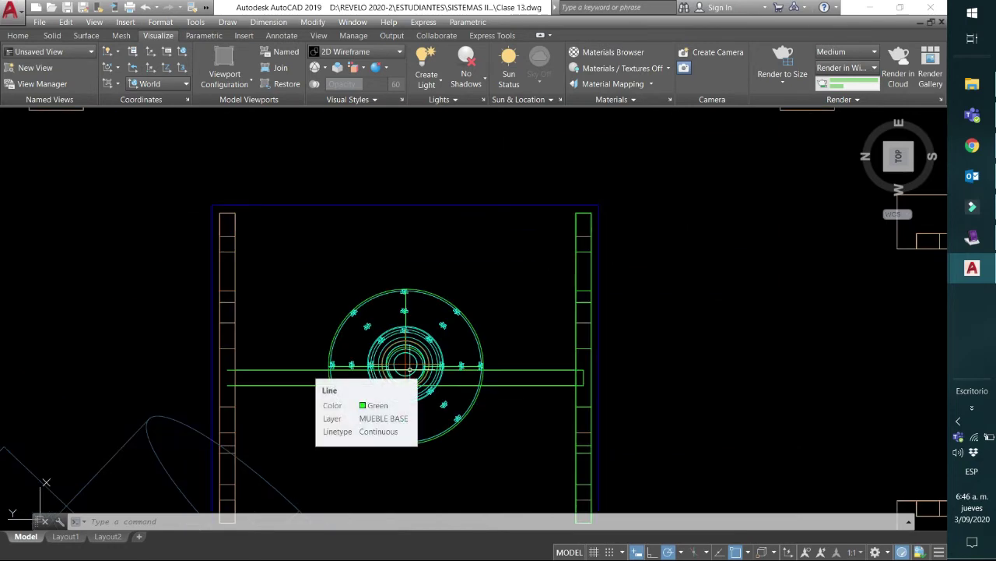
scroll(406, 366, down, 4)
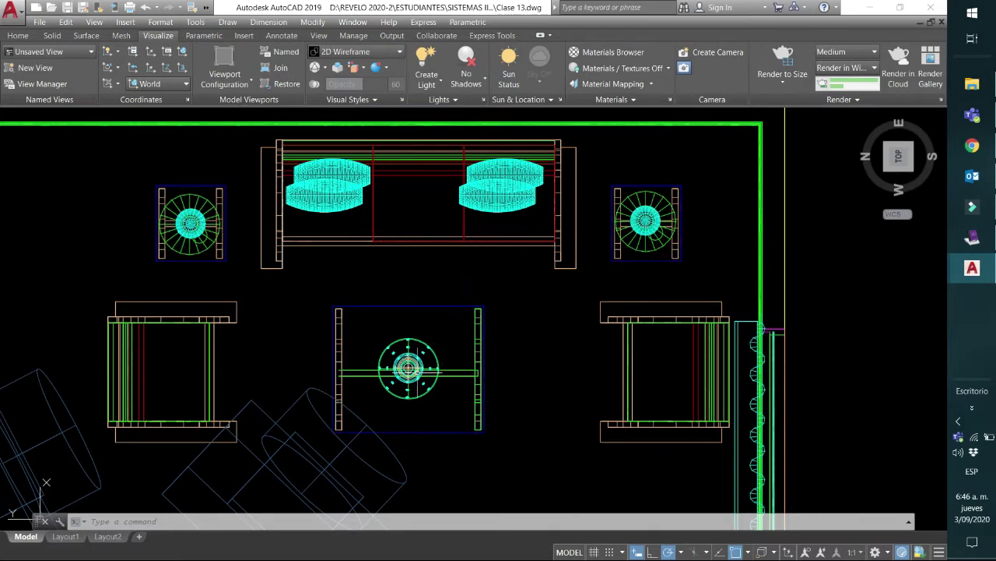
scroll(418, 372, up, 4)
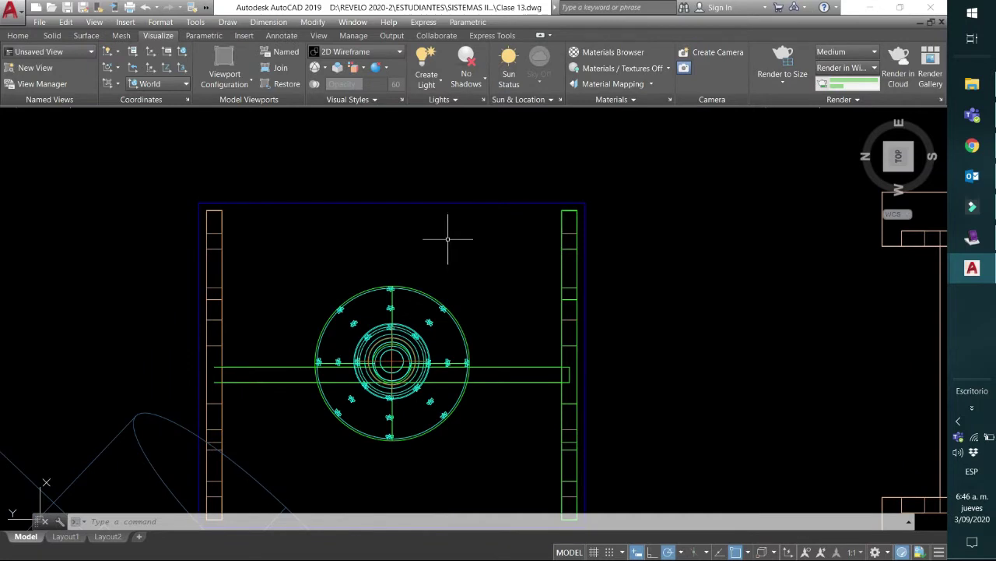
- Copy the light at the centre of the coffee-table lamp onto the centres of the two side-table lamps beside the sofa
text(co)
key(Return)
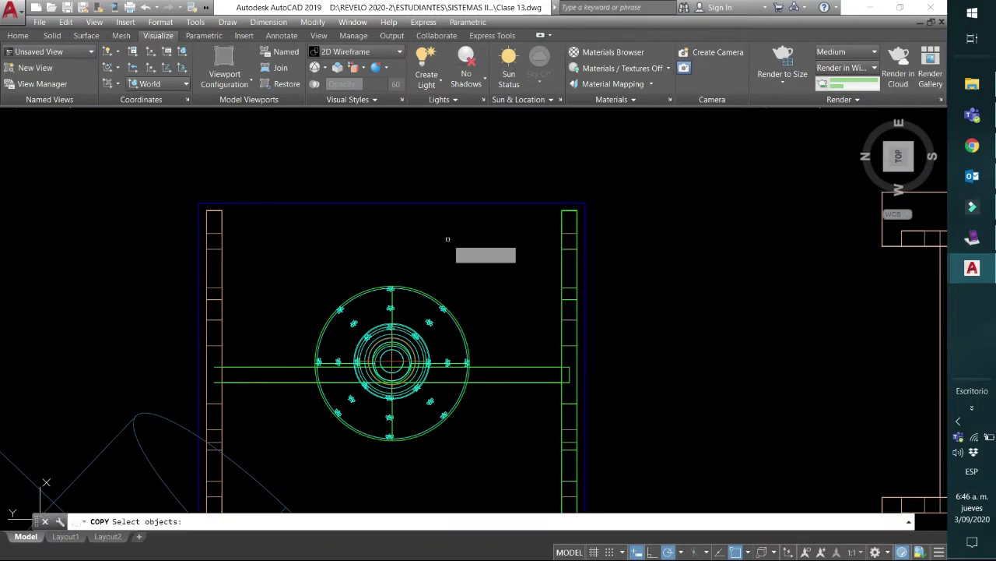
scroll(408, 352, up, 6)
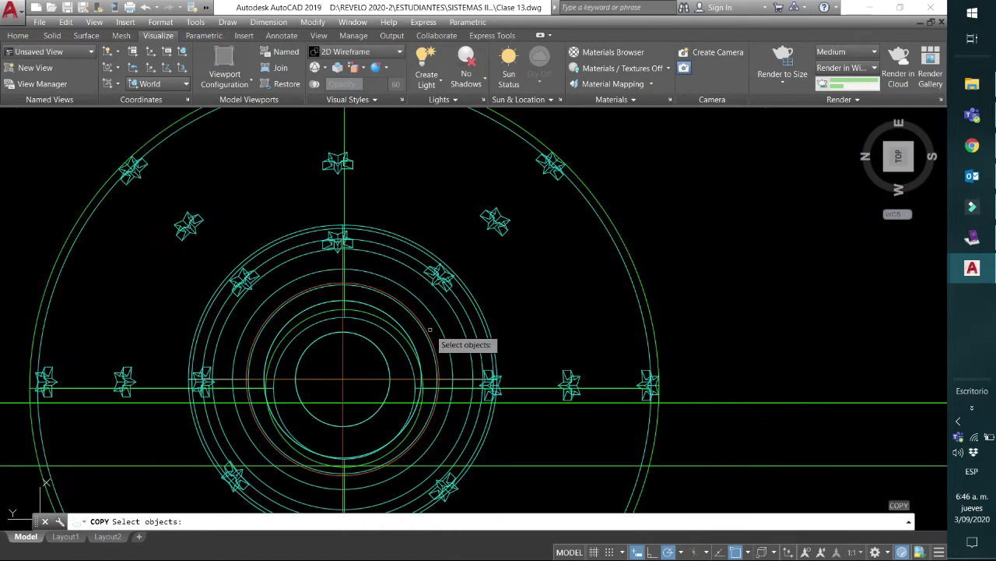
click(340, 378)
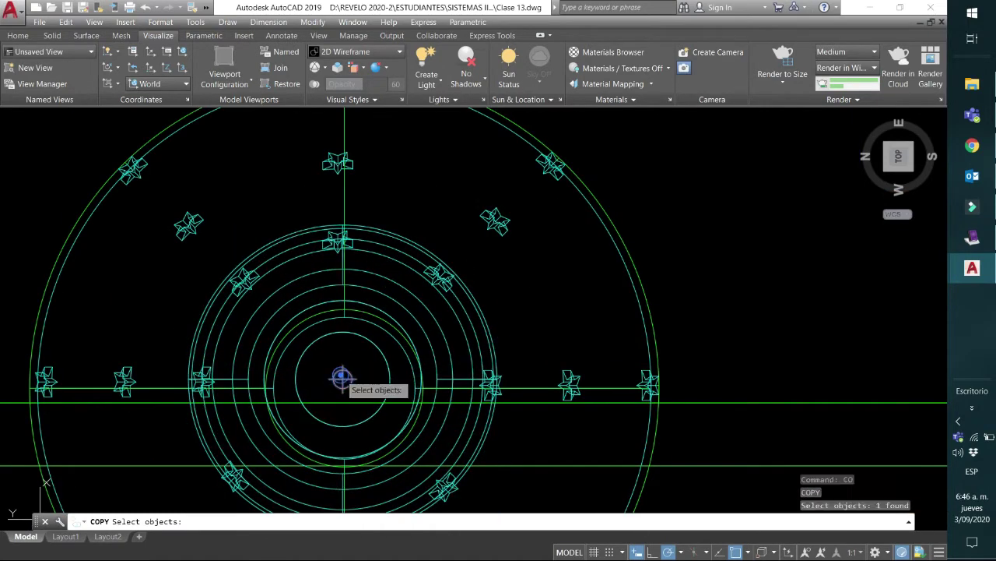
click(340, 378)
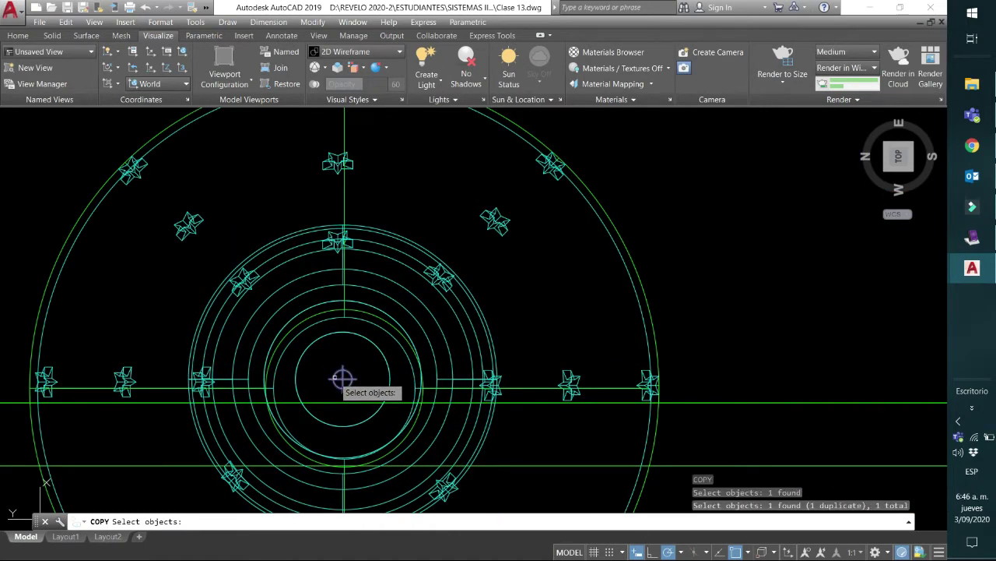
click(339, 378)
key(Return)
click(342, 379)
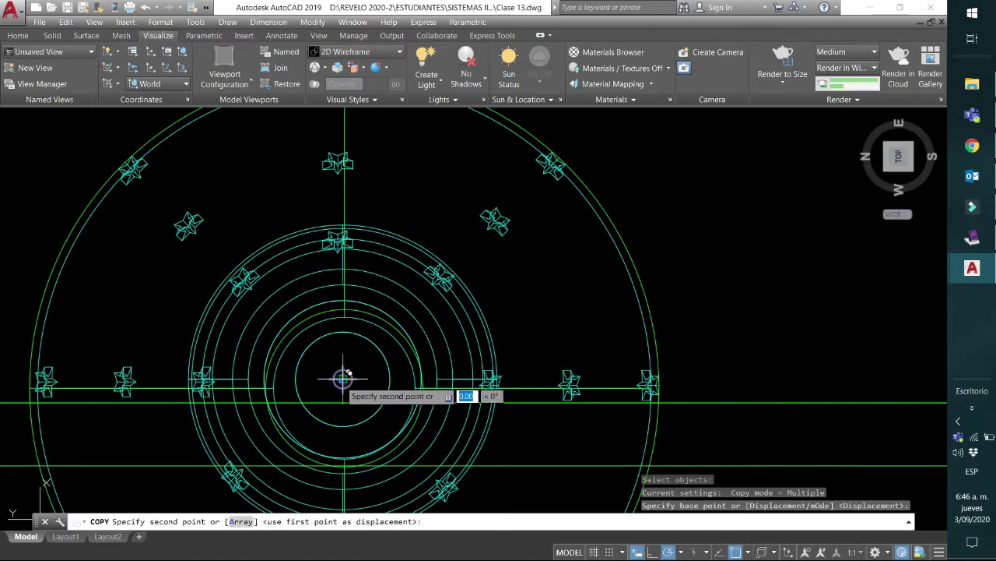
scroll(514, 210, down, 5)
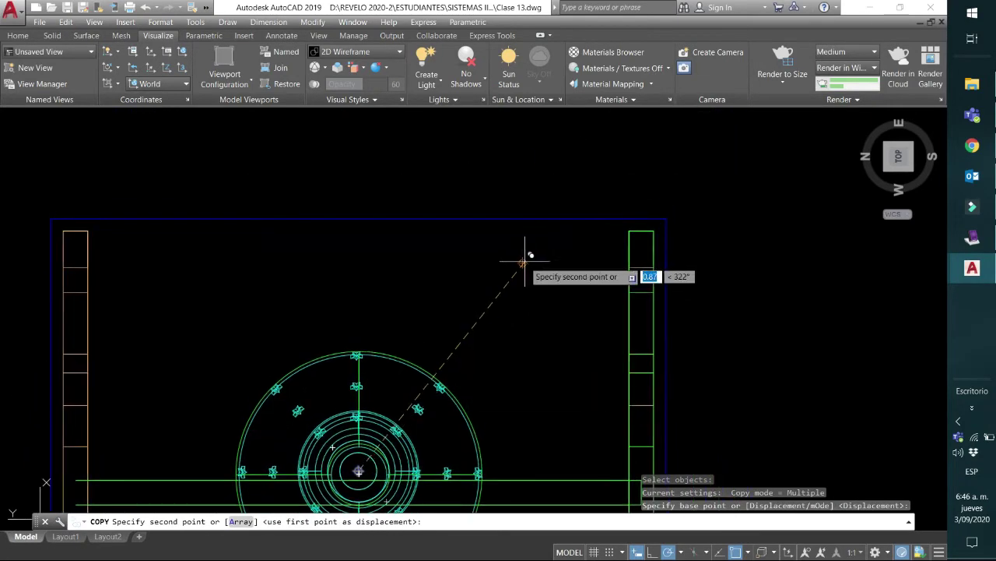
scroll(664, 225, up, 5)
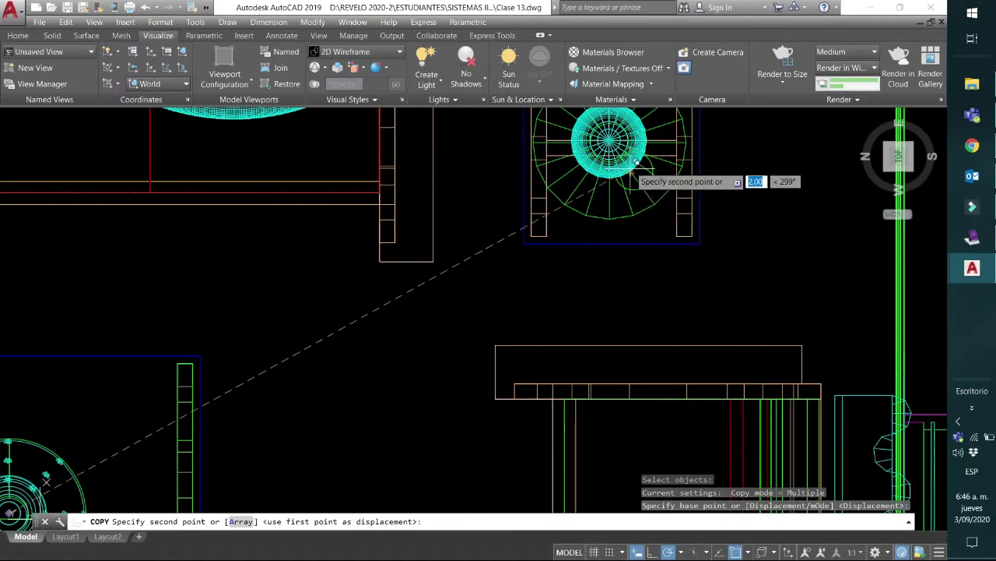
click(611, 138)
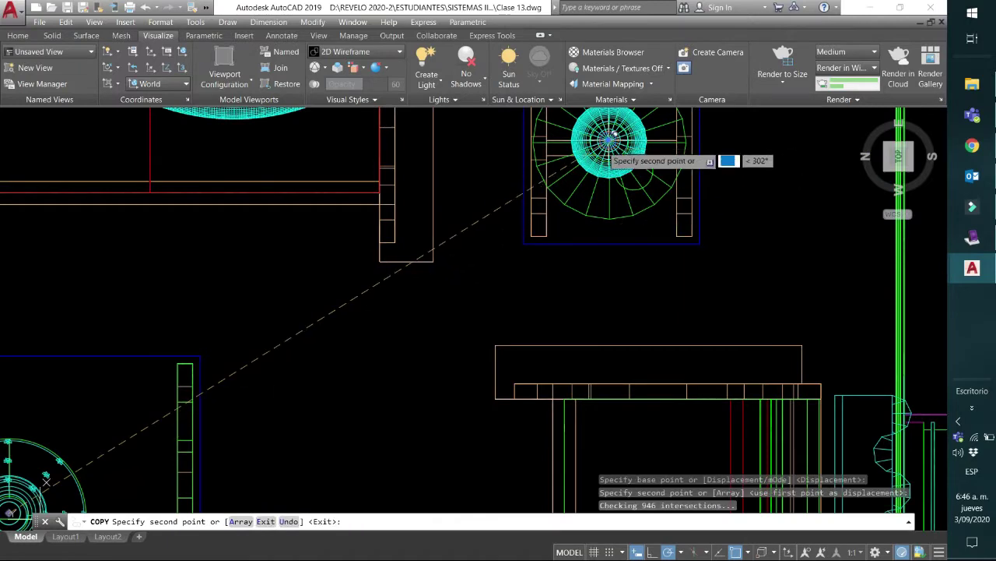
scroll(383, 226, down, 4)
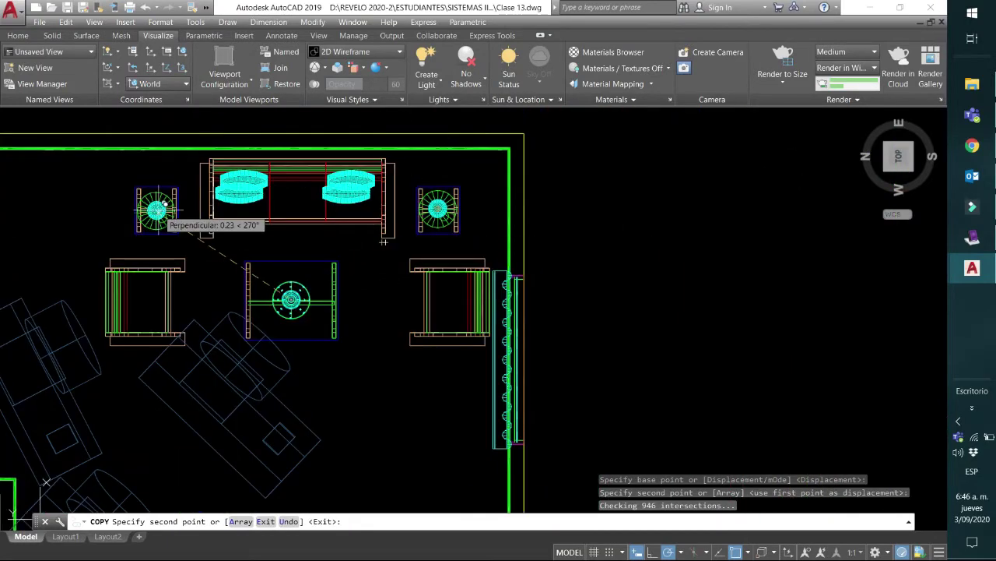
click(156, 209)
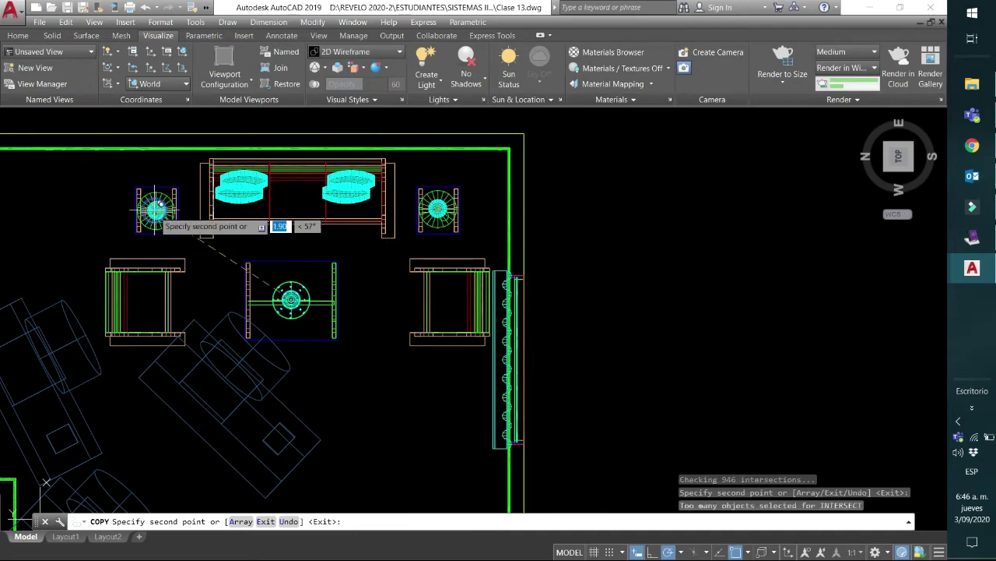
key(Return)
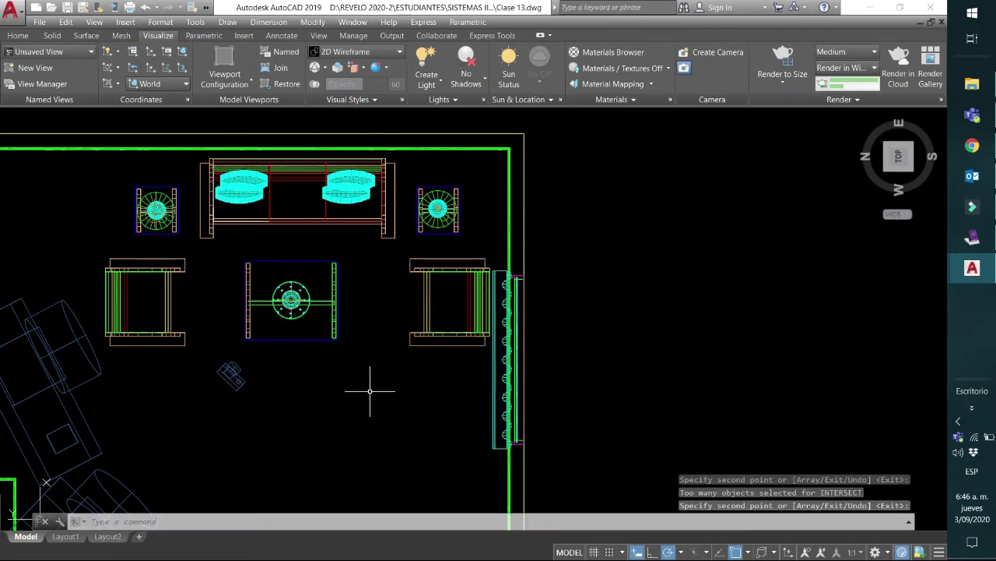
- Restore the saved camera view INT3 of the living room
scroll(370, 390, down, 2)
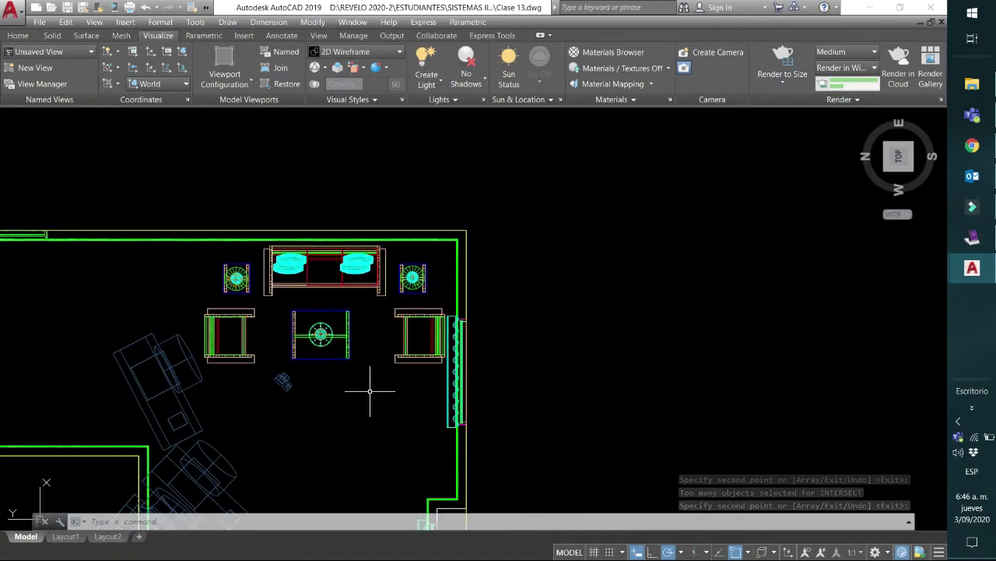
middle_drag(370, 391, 454, 377)
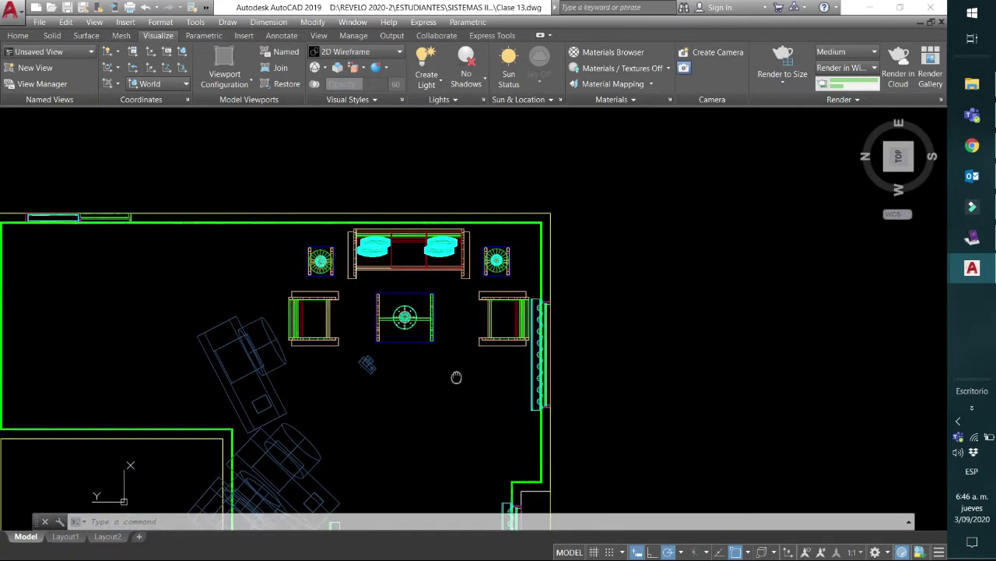
click(90, 55)
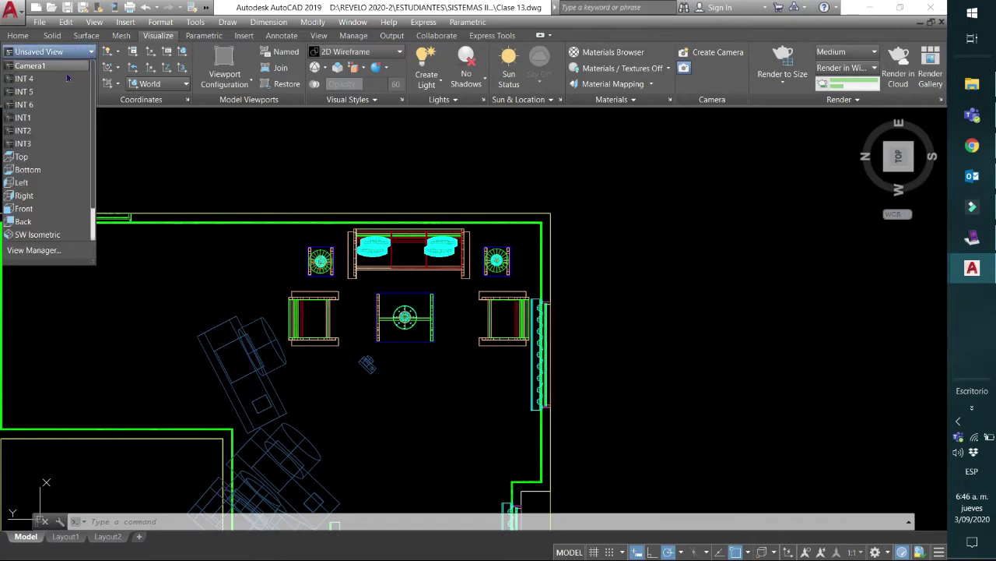
click(23, 143)
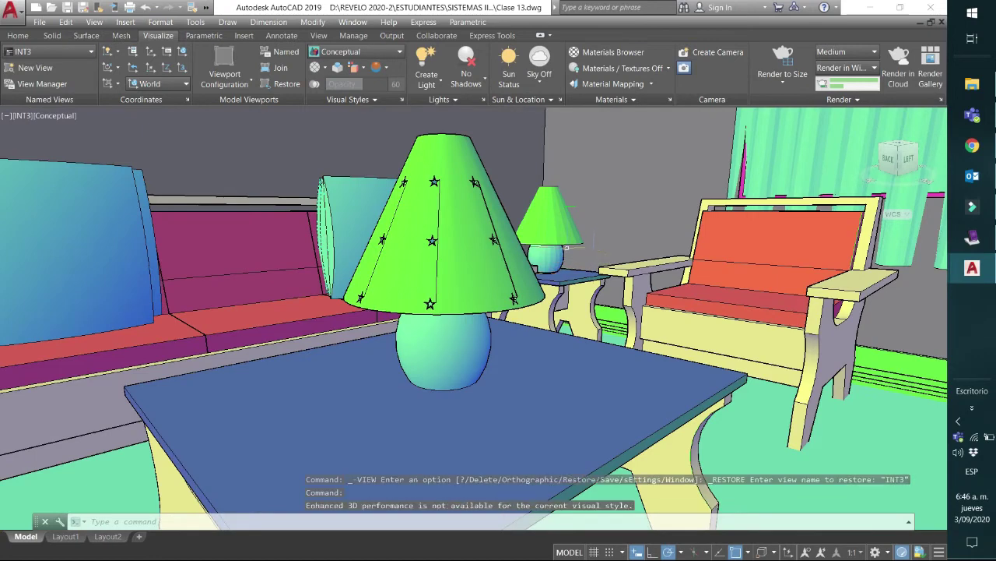
- Render the whole living room at Medium quality to check the lamp lighting, and close the render window before it completes
scroll(567, 247, down, 5)
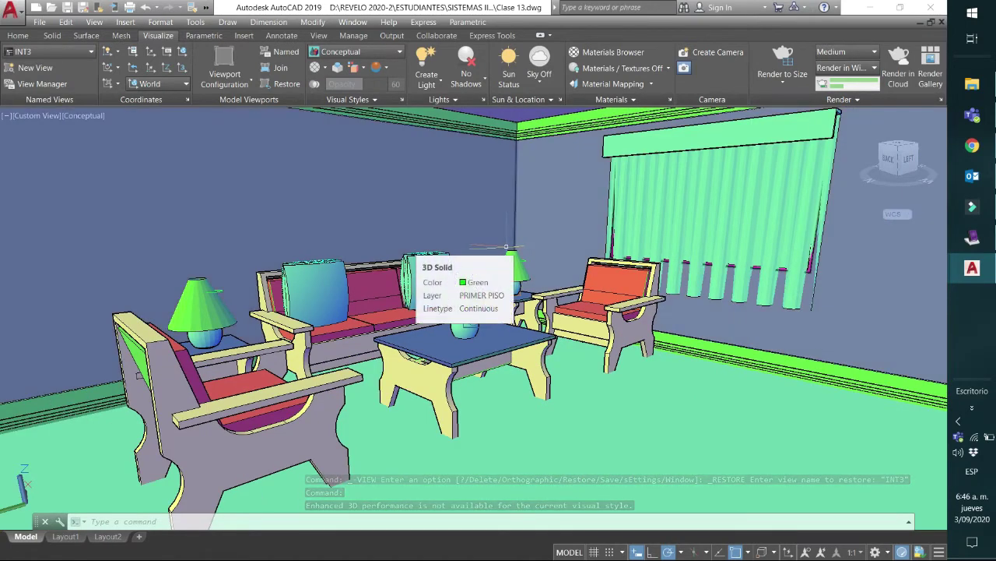
text(render)
key(Return)
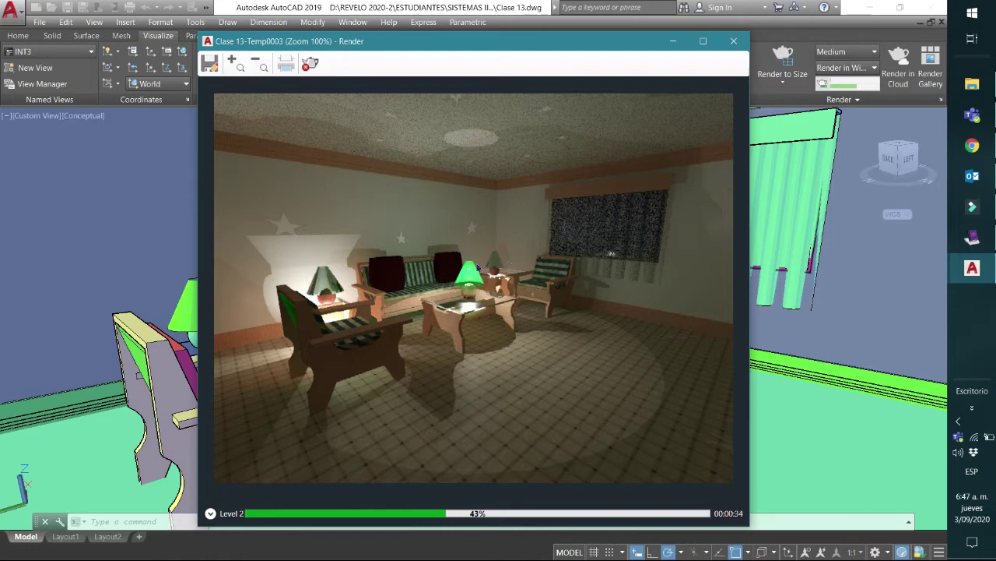
click(733, 43)
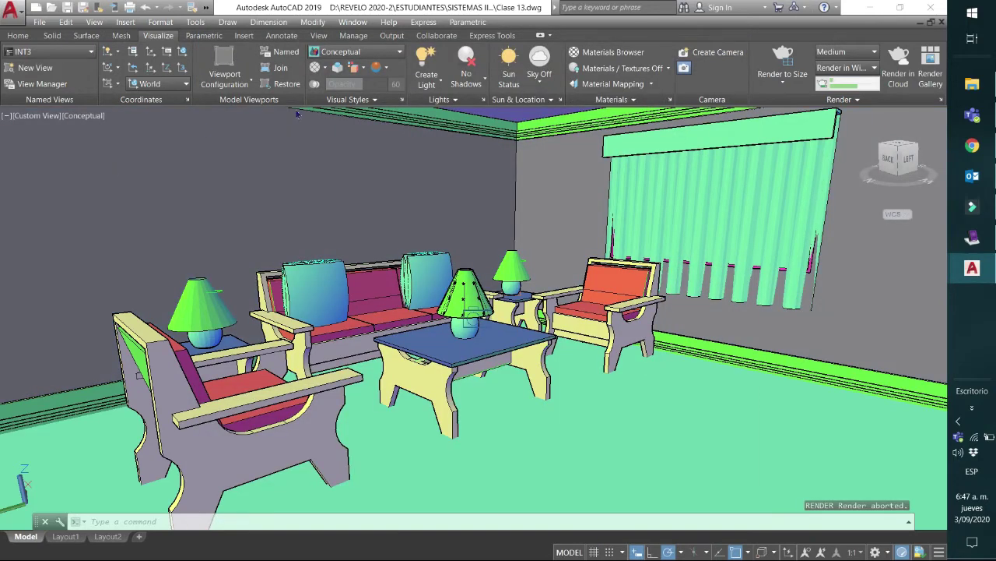
- Review the additional lighting options for exposure, white balance, light glyph display and lighting units
click(433, 83)
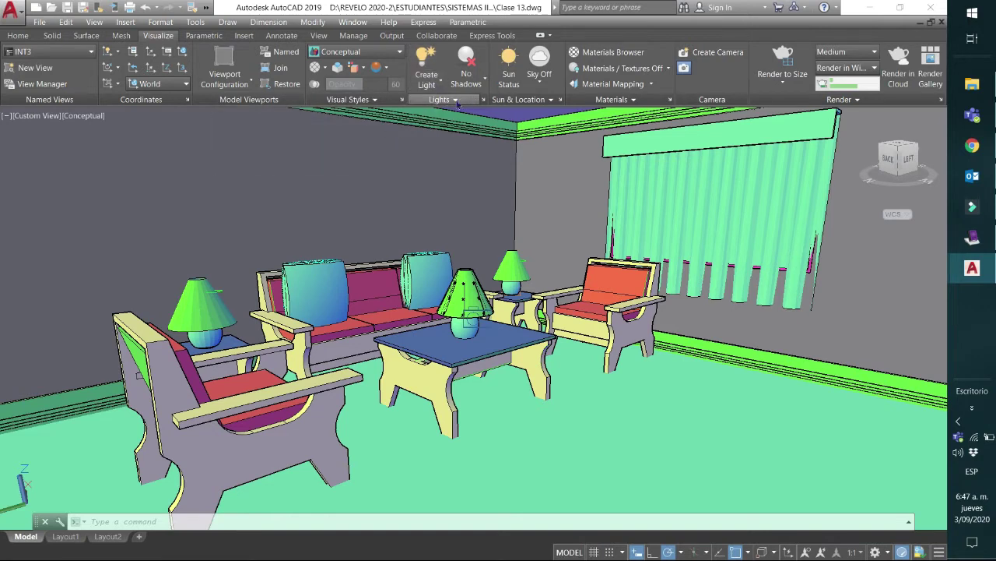
click(456, 101)
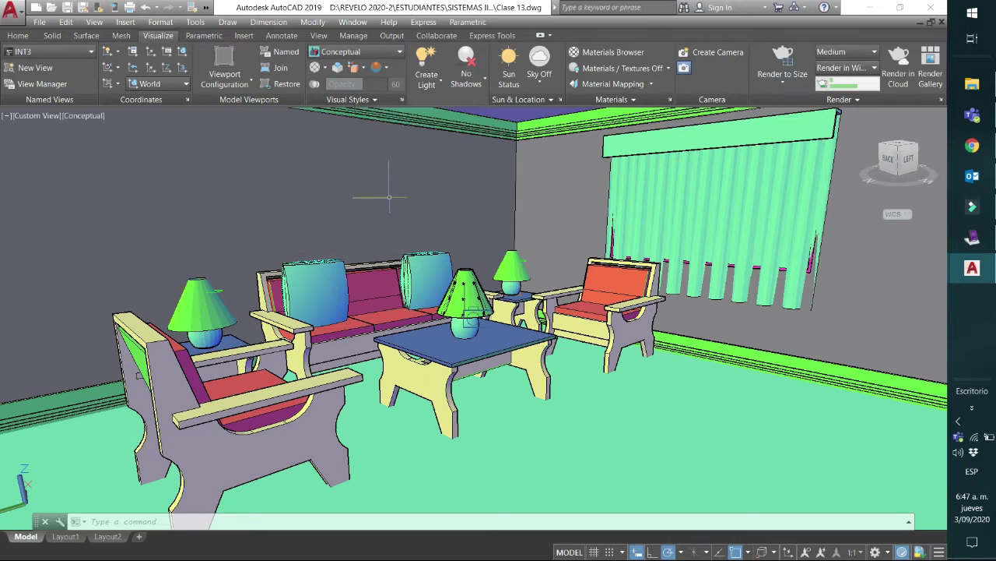
click(456, 101)
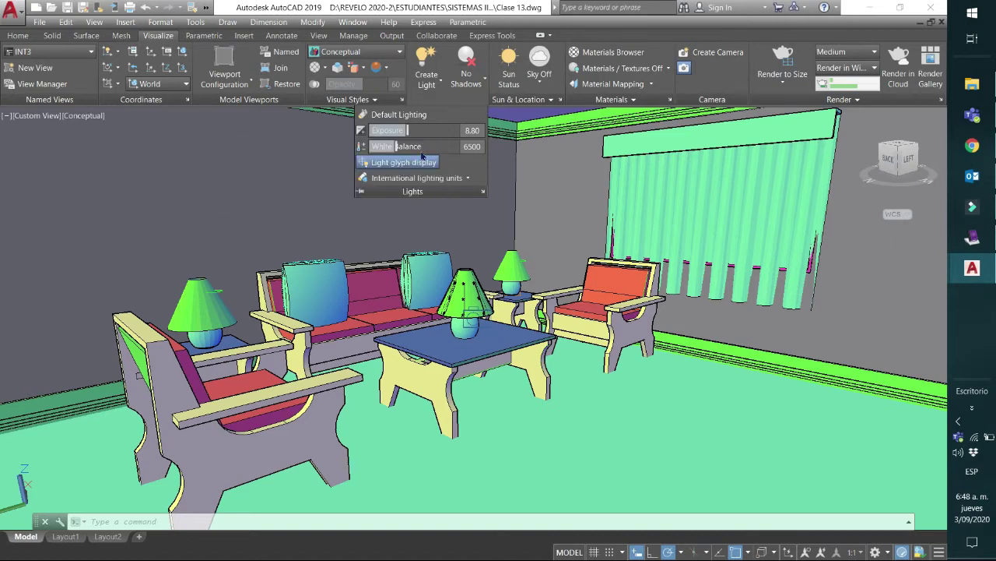
click(393, 165)
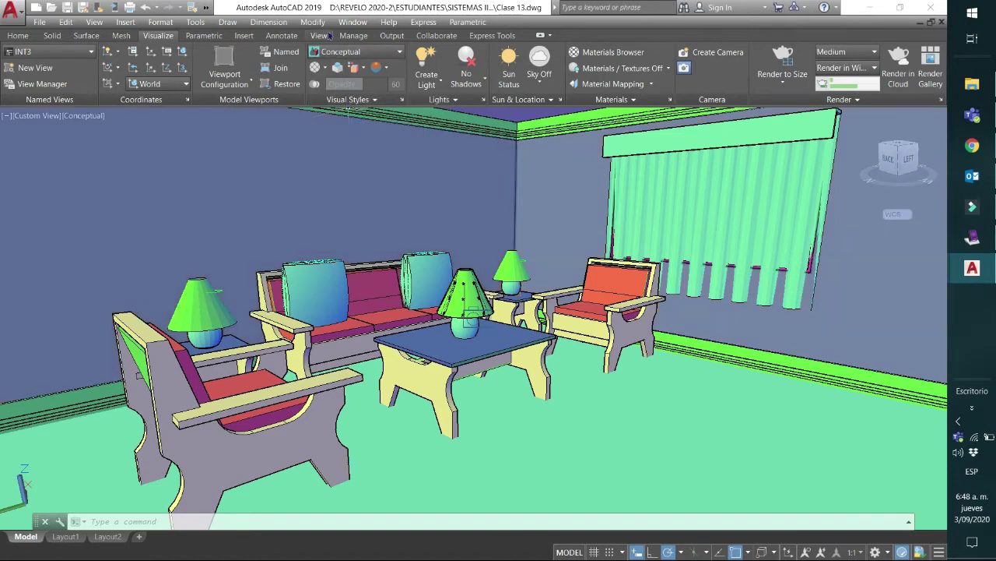
- Display AutoCAD's Render toolbar above the drawing area
click(196, 22)
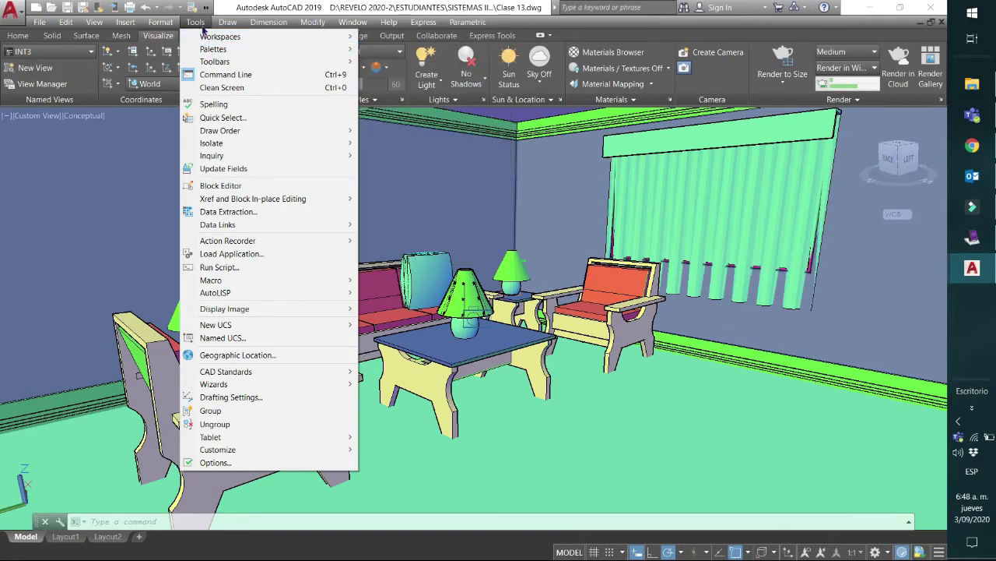
mouse_move(211, 65)
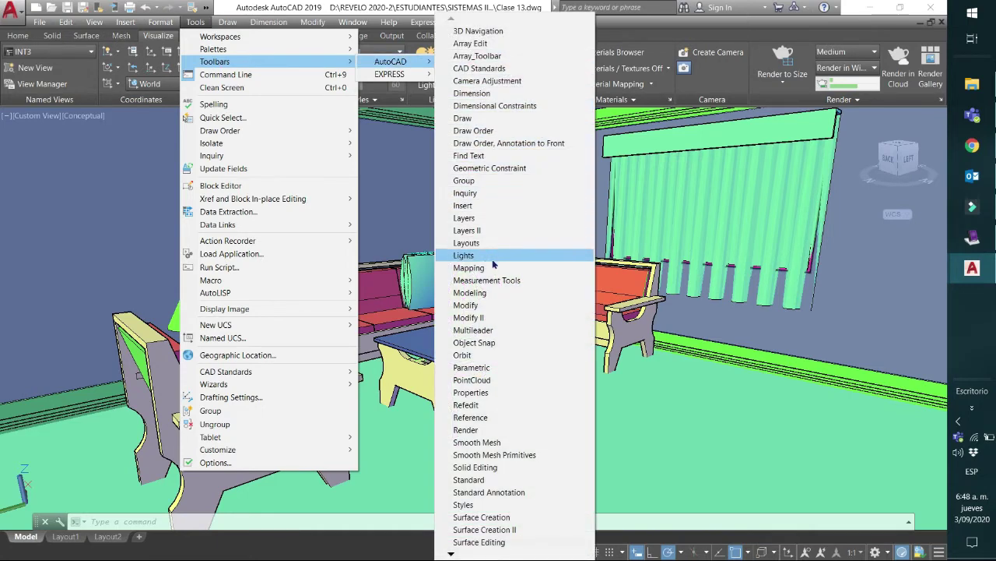
click(451, 431)
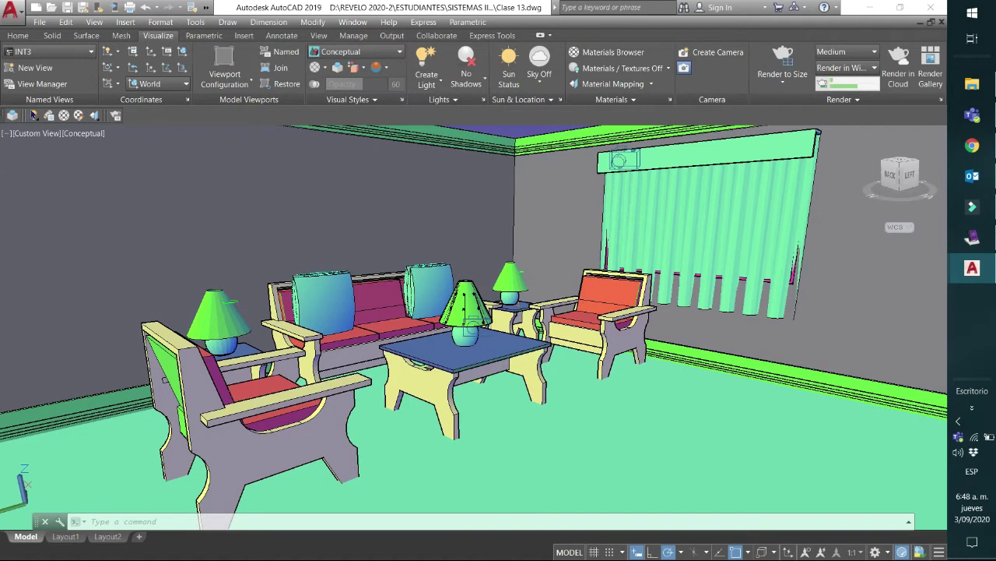
click(11, 116)
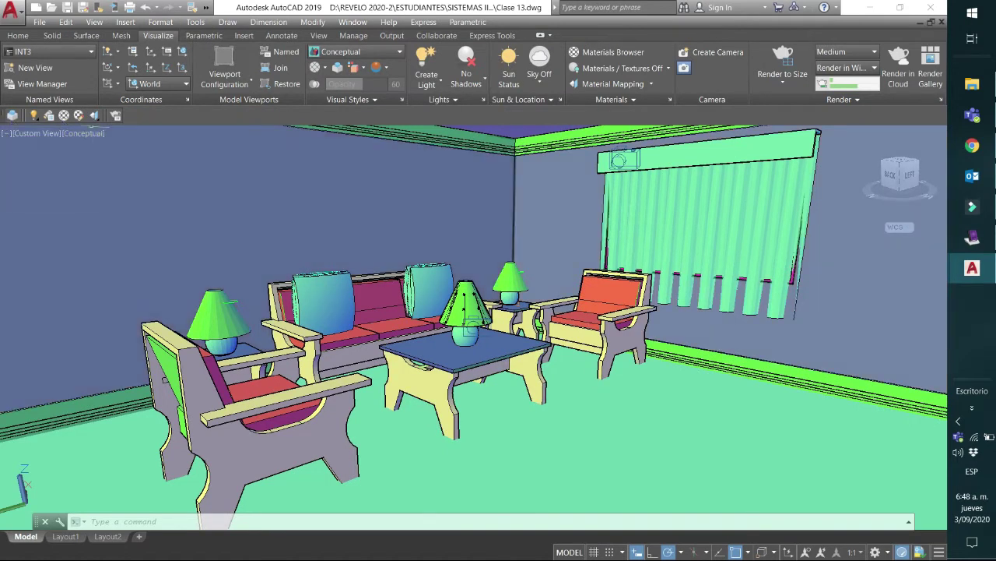
- List the lights in the model and rename the point light Pointlight1 to LAMP1 in its properties
click(49, 116)
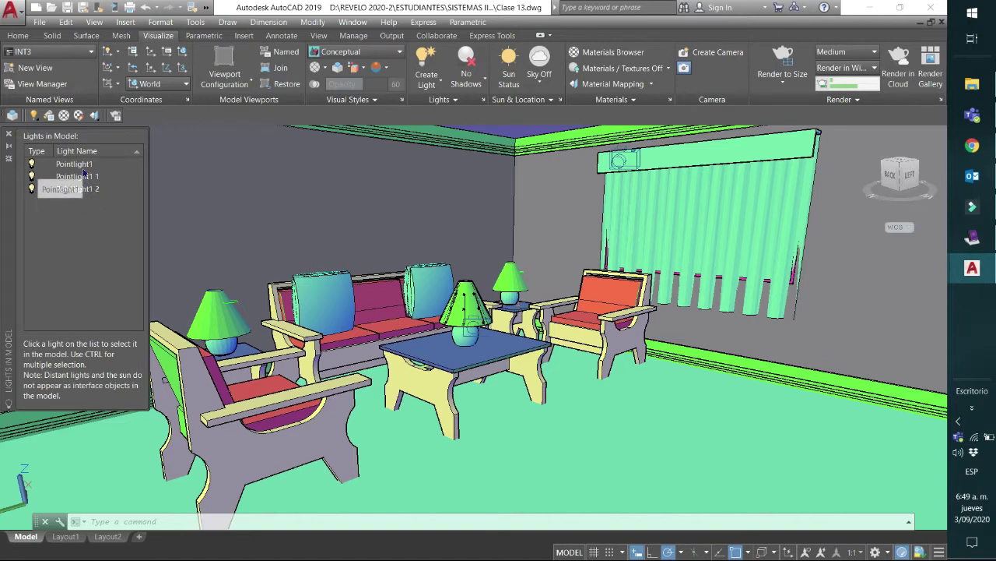
click(84, 168)
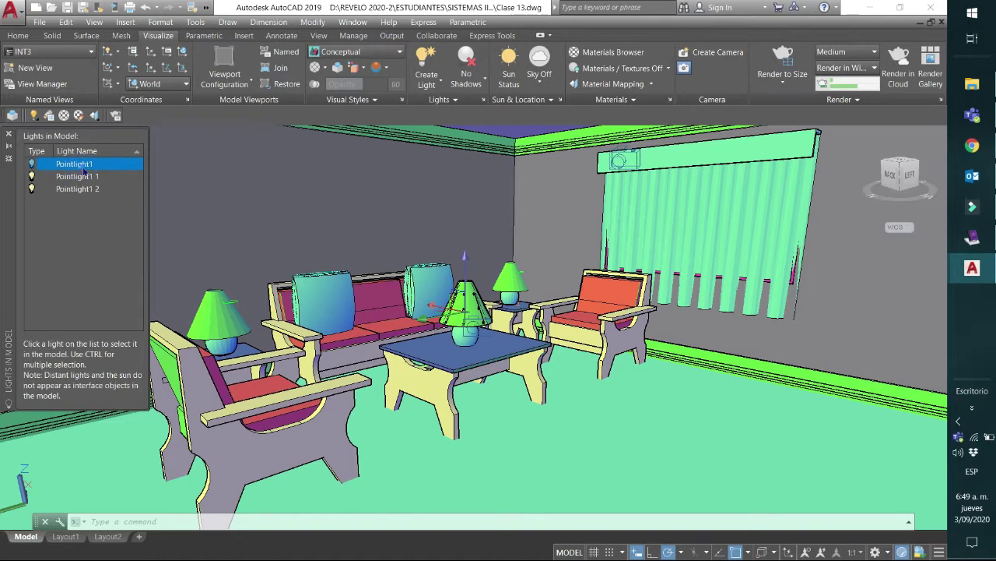
double_click(83, 168)
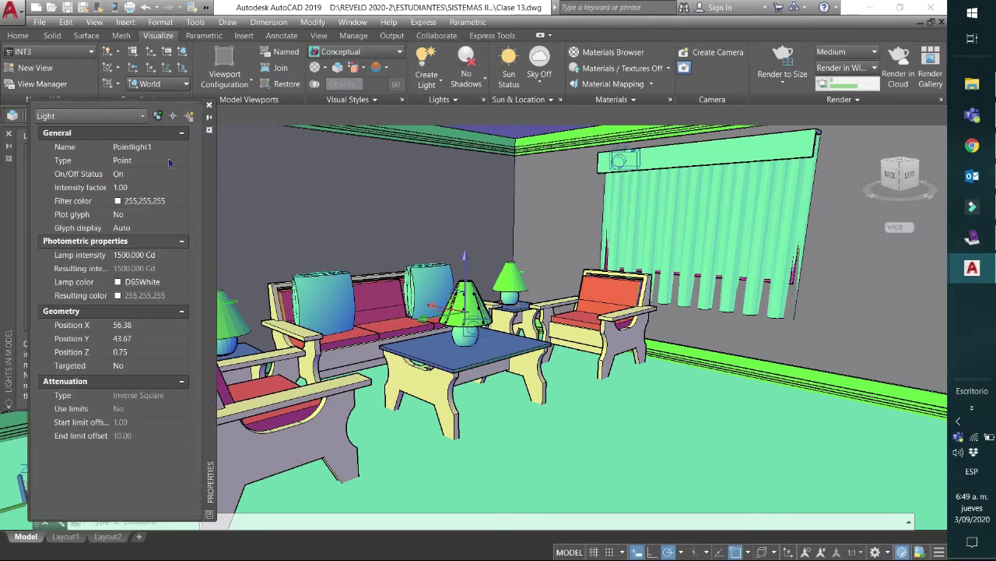
drag(207, 172, 327, 169)
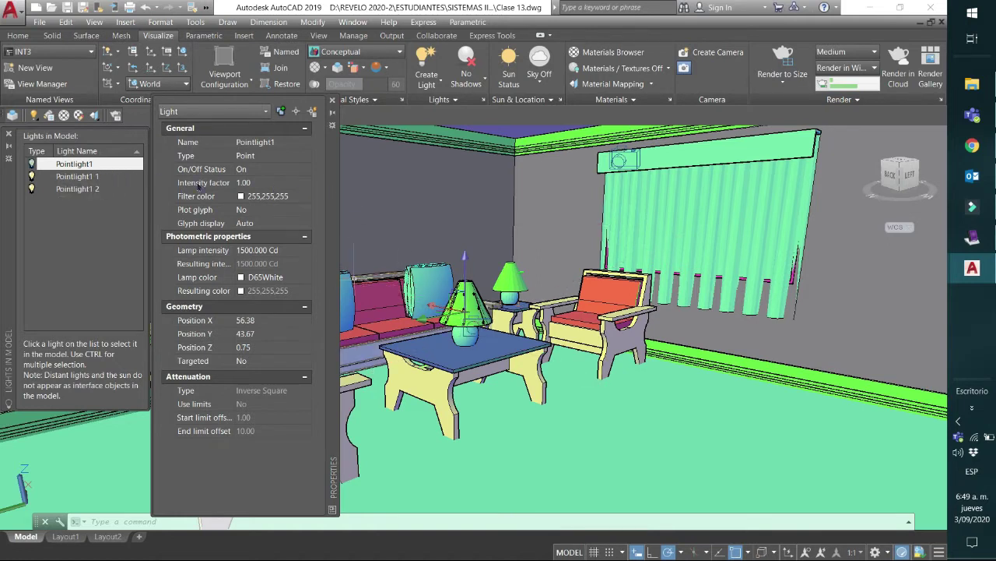
click(273, 144)
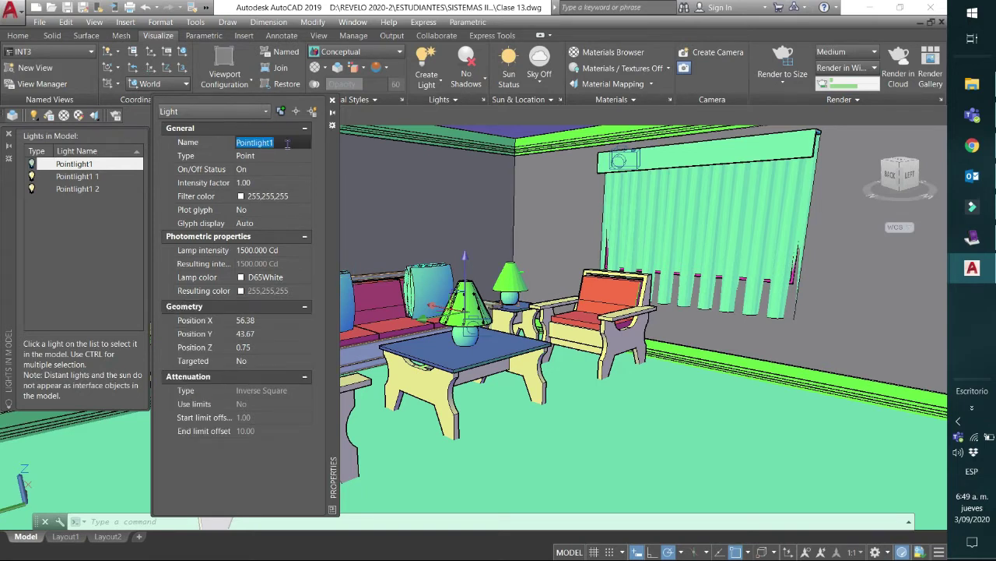
text(lamp1)
key(BackSpace)
key(BackSpace)
key(BackSpace)
key(BackSpace)
key(BackSpace)
text(LAMP1)
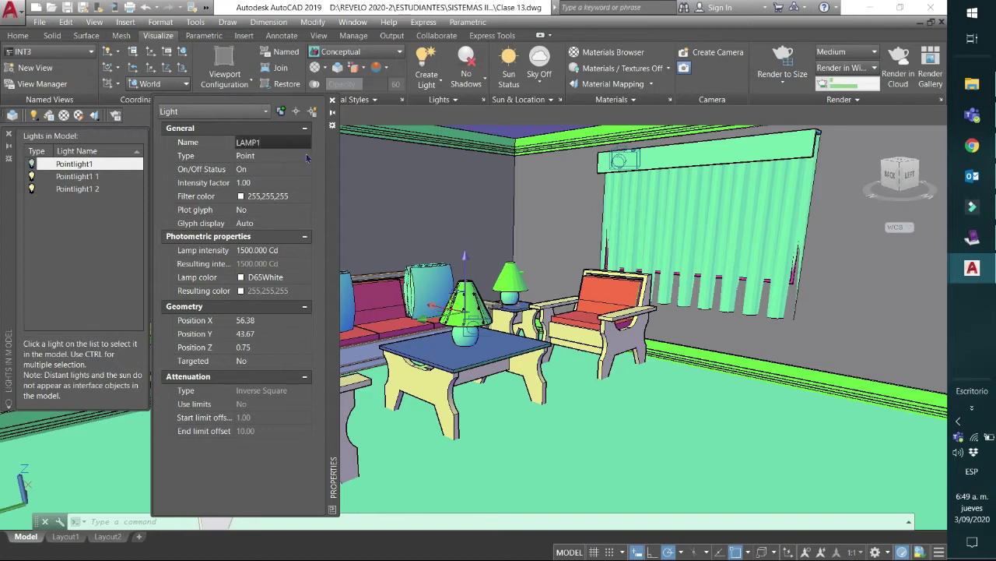
- Set LAMP1's filter color to Yellow and review the lamp color presets without changing the lamp color
click(282, 196)
click(304, 199)
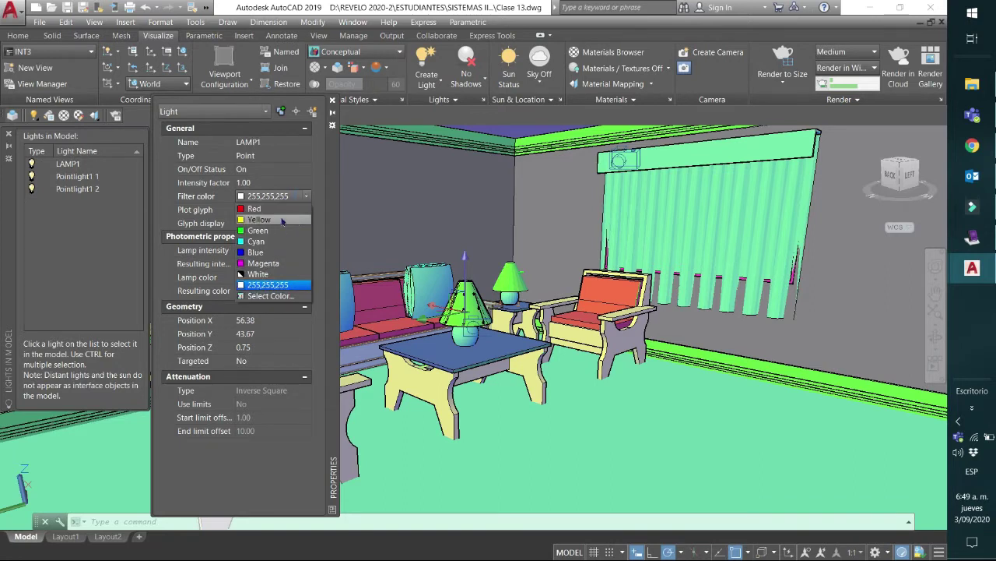
click(282, 221)
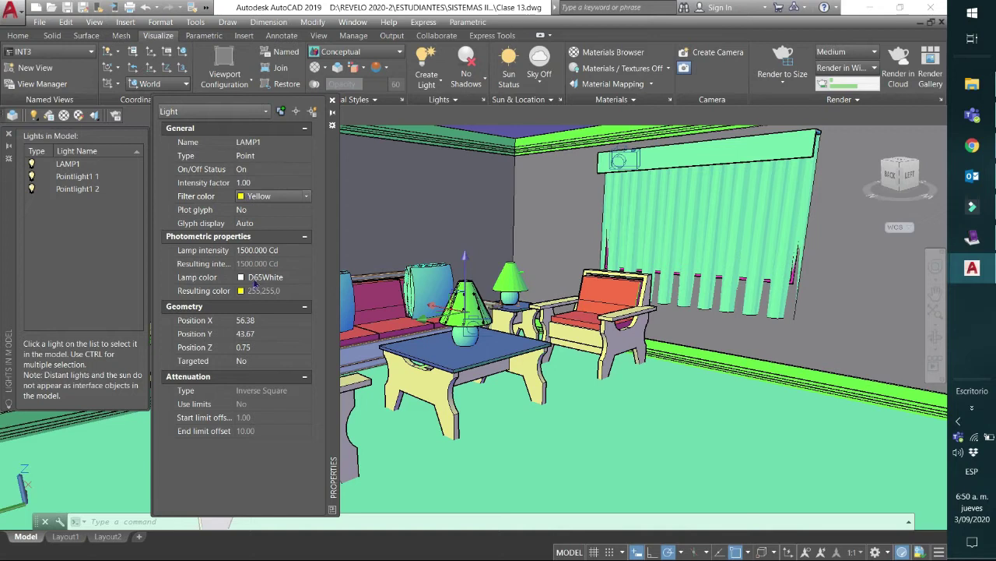
click(268, 278)
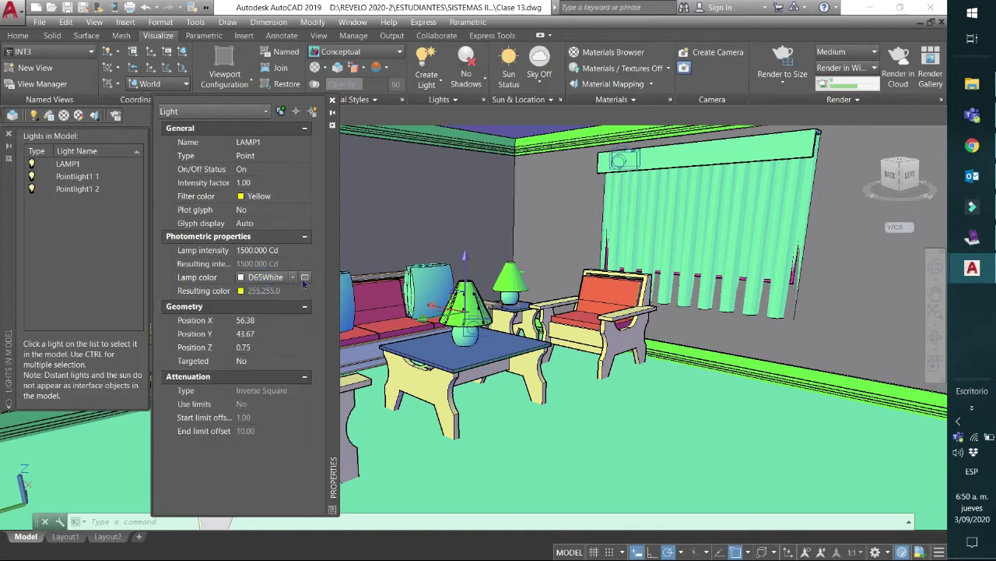
click(294, 277)
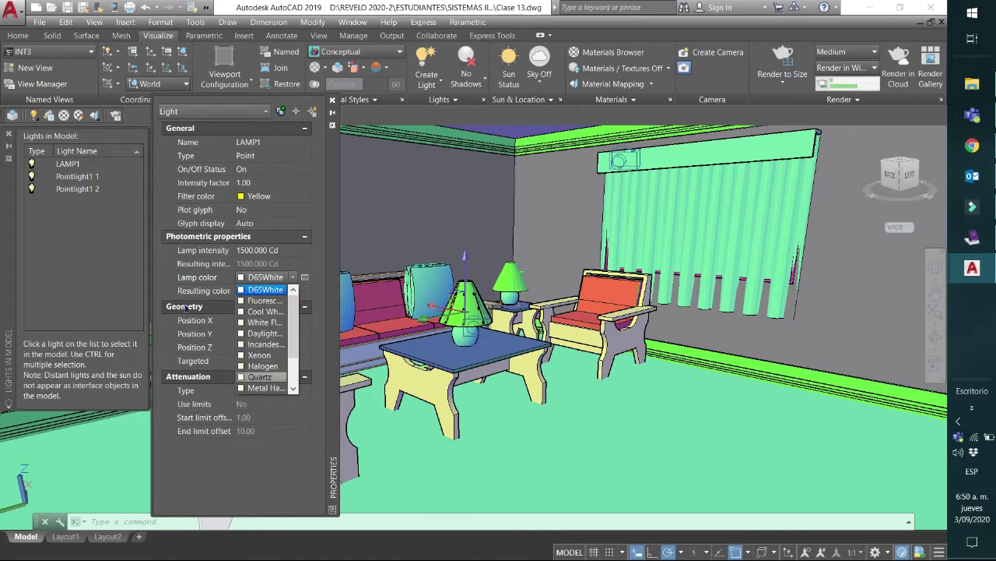
click(141, 282)
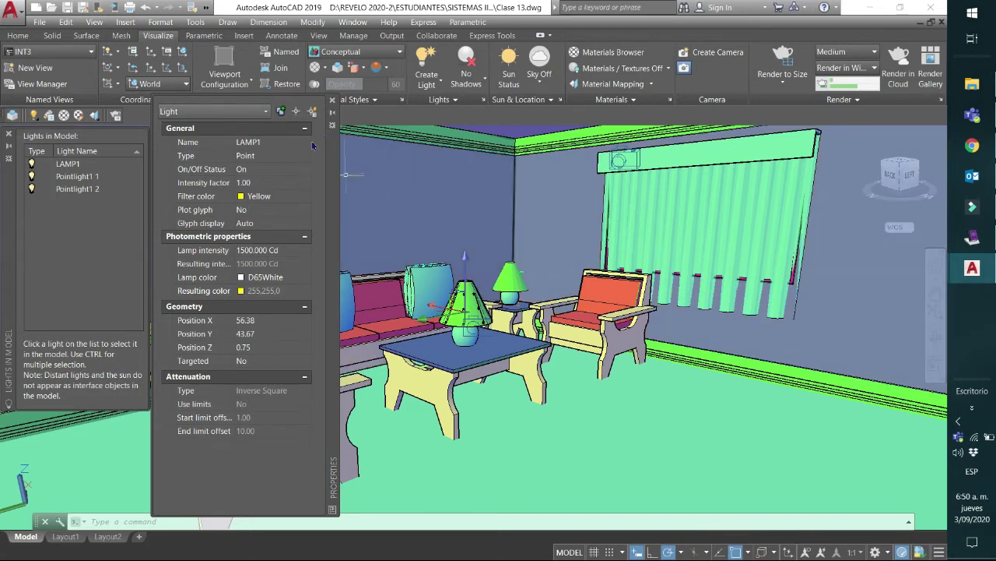
- Render the living room at Medium quality with the yellow lamp light and expand the render history
text(RR)
key(Return)
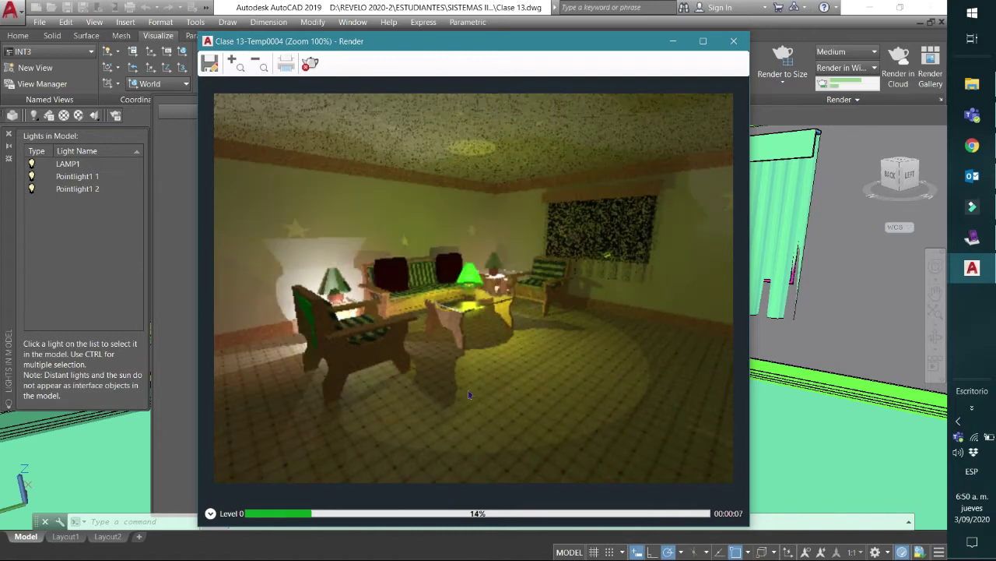
click(210, 513)
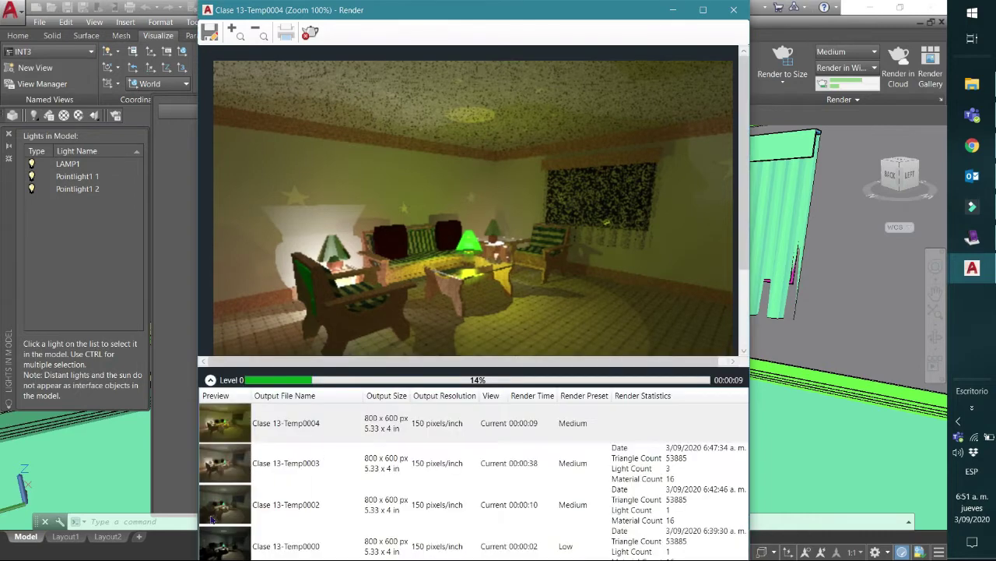
- Compare the yellow-lit render with the two previous Medium renders in the history, and close the render window and light properties
click(233, 465)
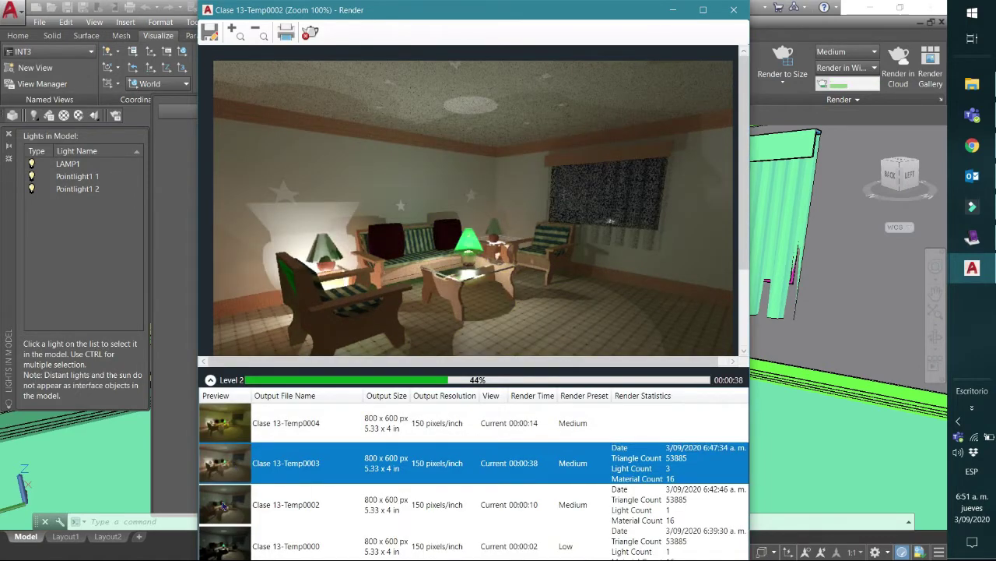
click(224, 506)
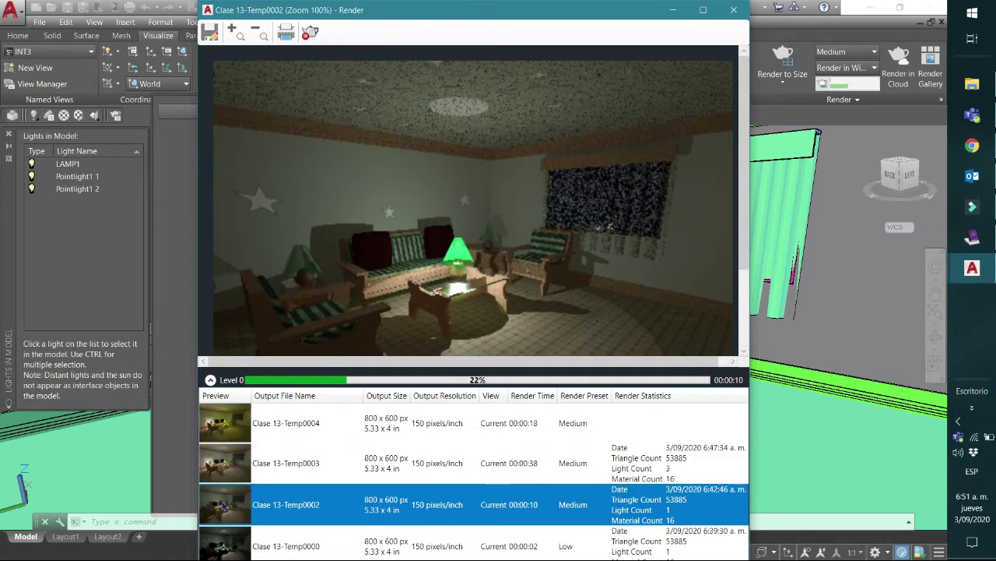
click(228, 467)
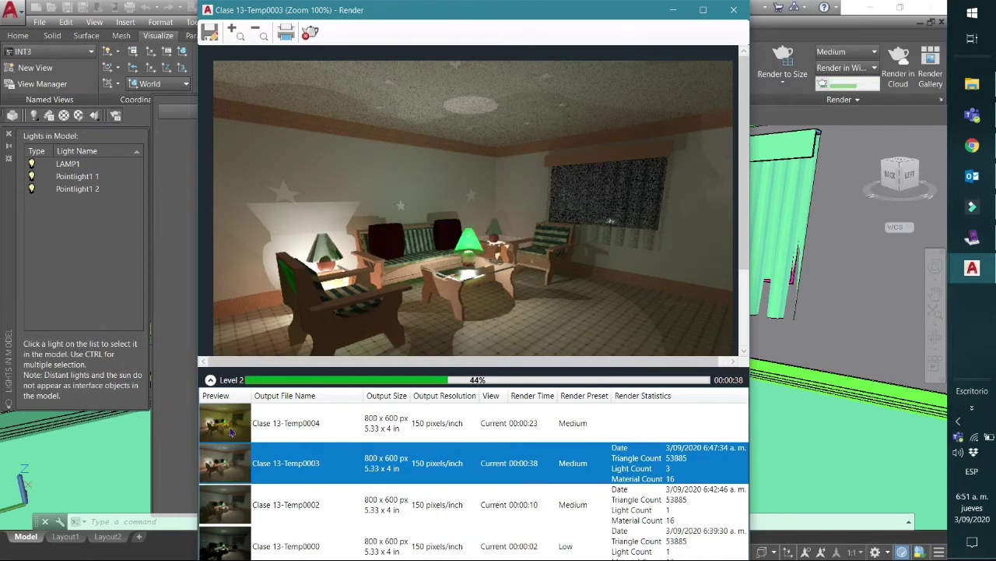
click(231, 432)
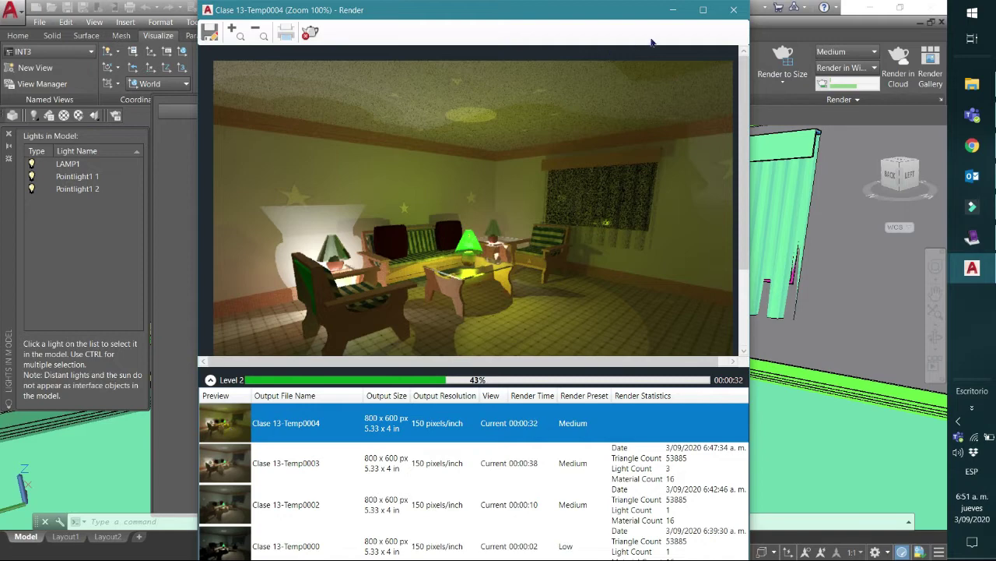
click(734, 10)
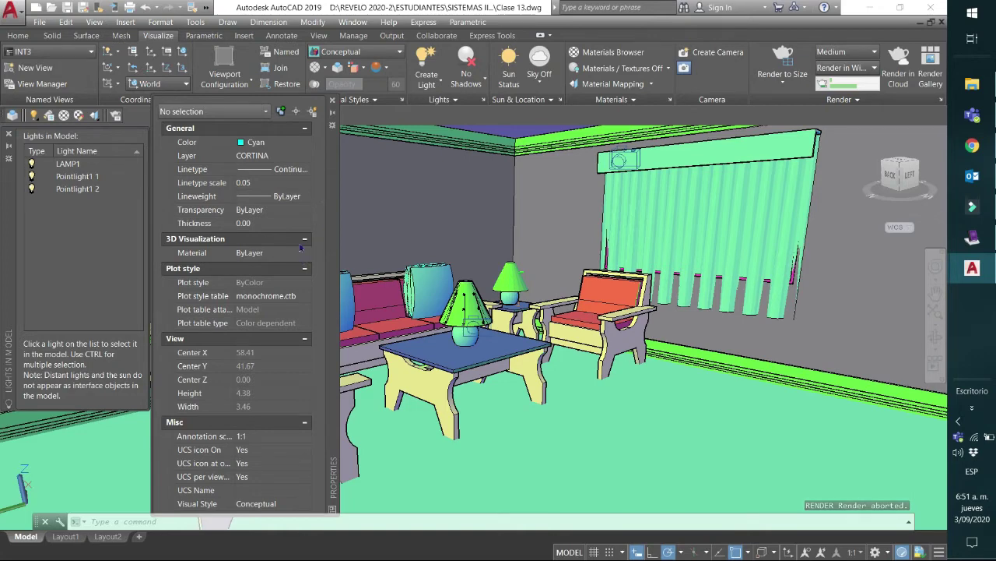
click(332, 105)
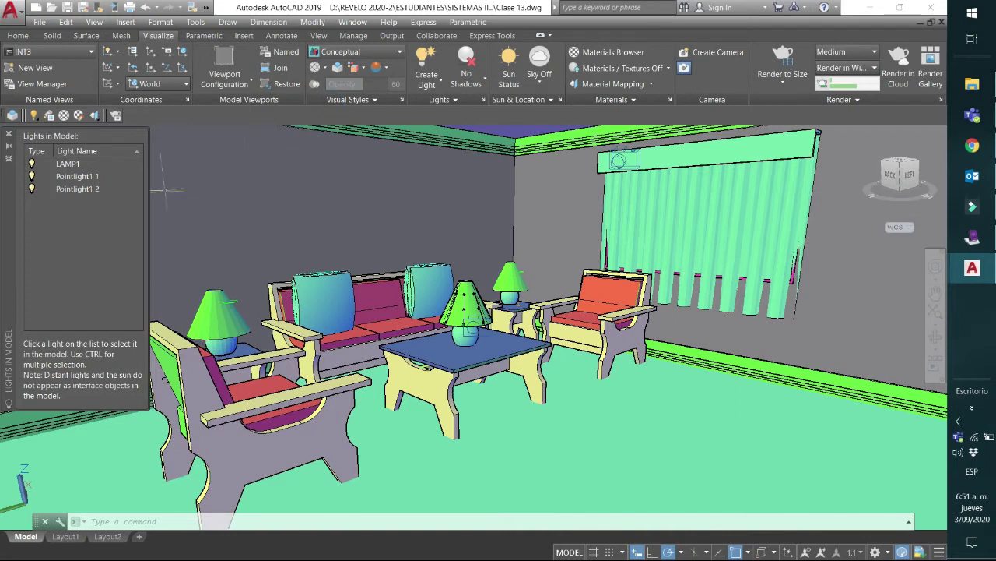
- Rename the point light Pointlight1 1 to COPY 1 and close its properties
double_click(78, 176)
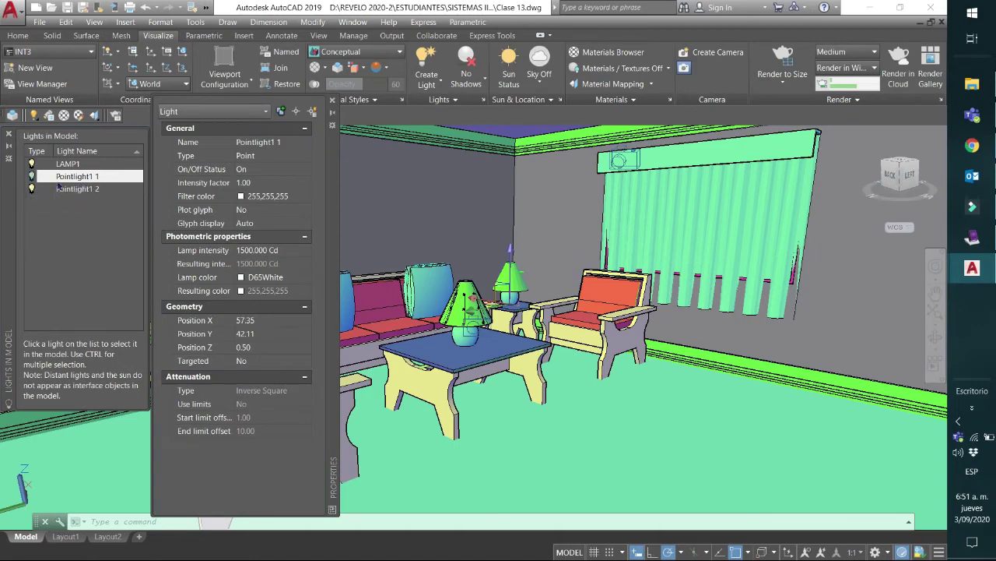
click(290, 143)
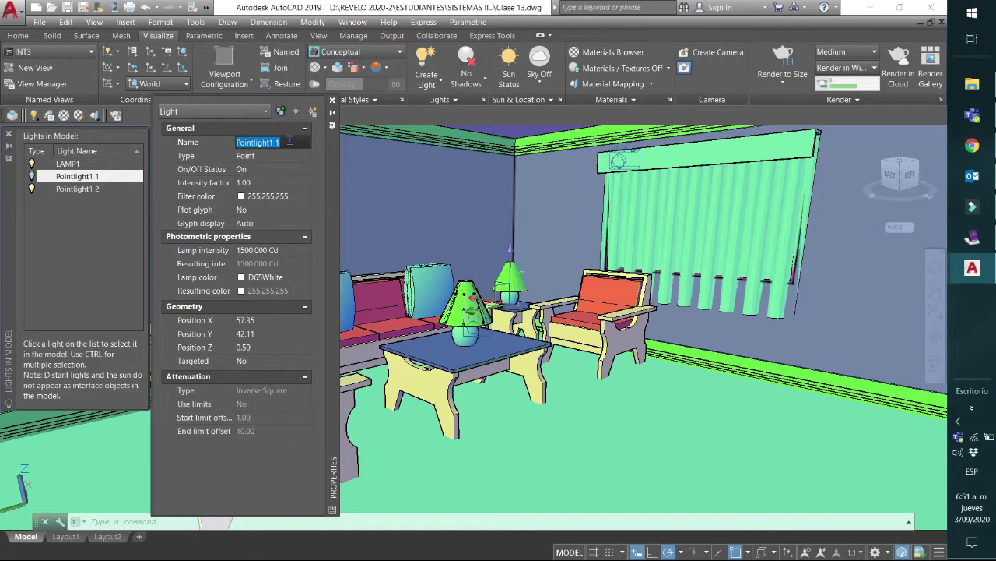
text(COPY 1)
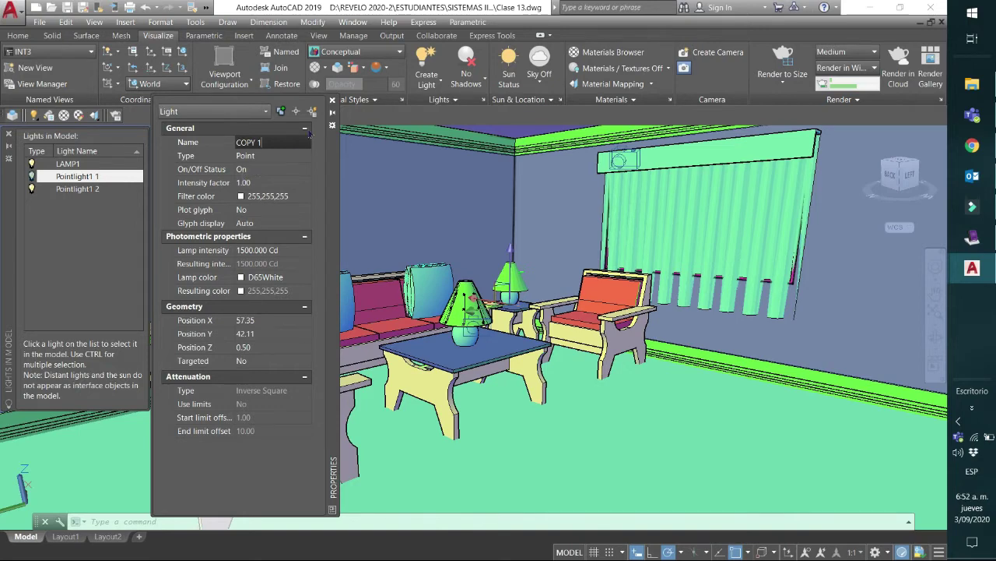
click(332, 100)
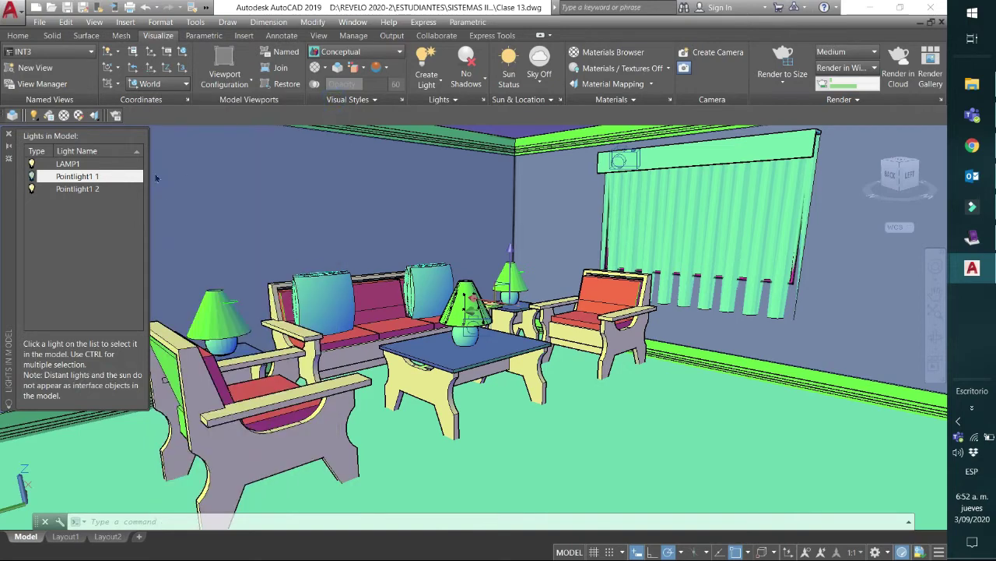
- Rename the point light Pointlight1 2 to COPY 2 and close its properties
click(81, 191)
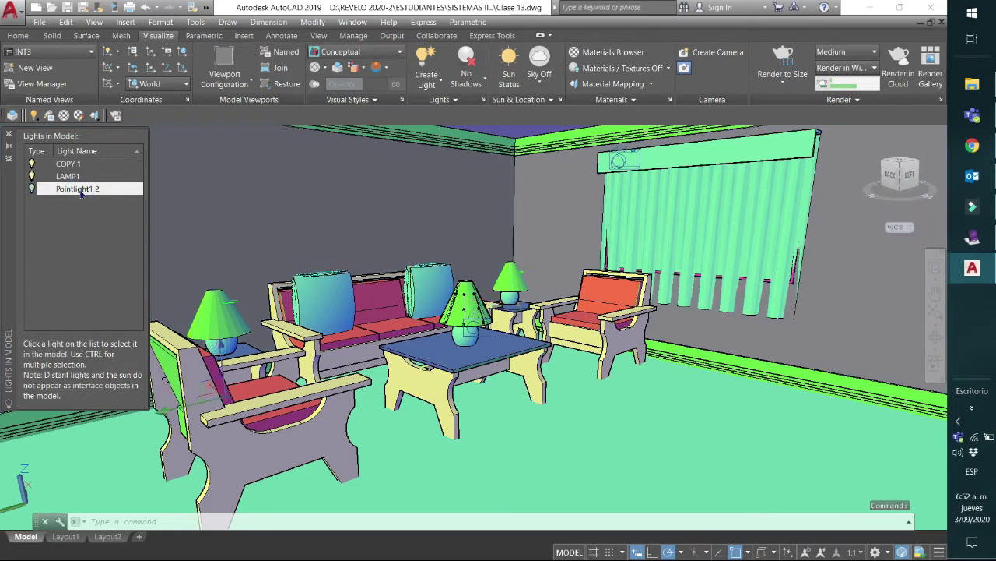
double_click(81, 192)
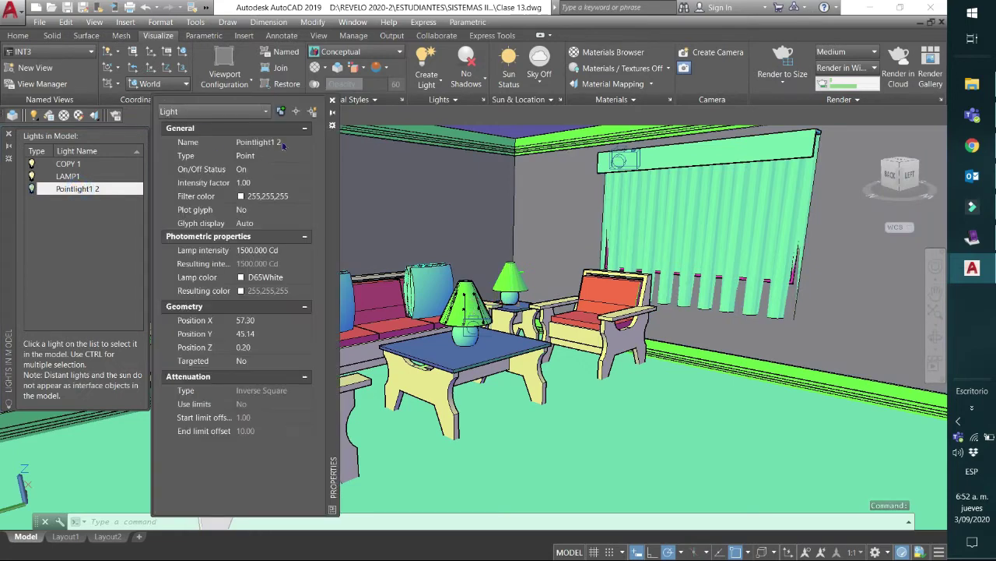
click(285, 142)
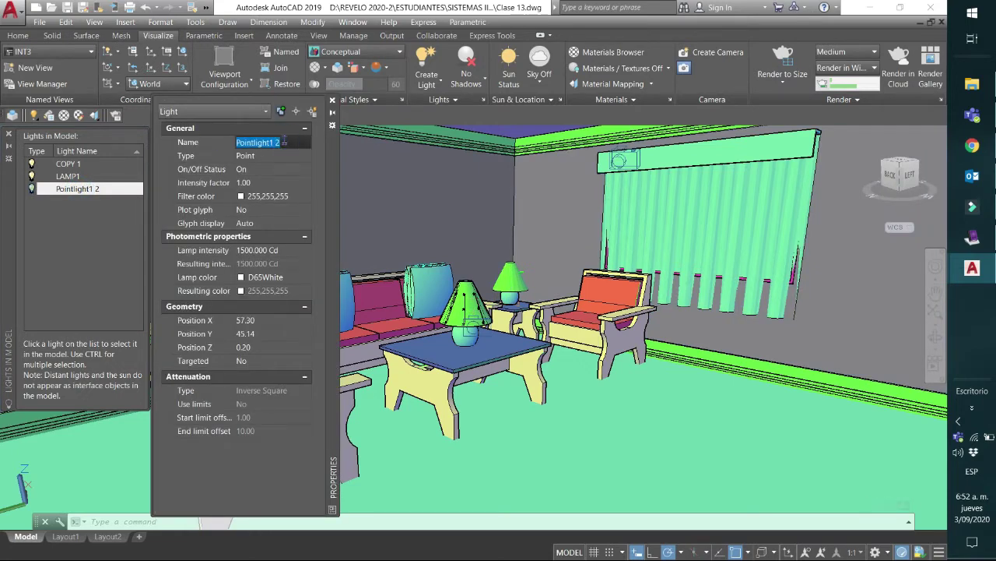
text(LAMP)
key(BackSpace)
key(BackSpace)
key(BackSpace)
key(BackSpace)
text(COPY 2)
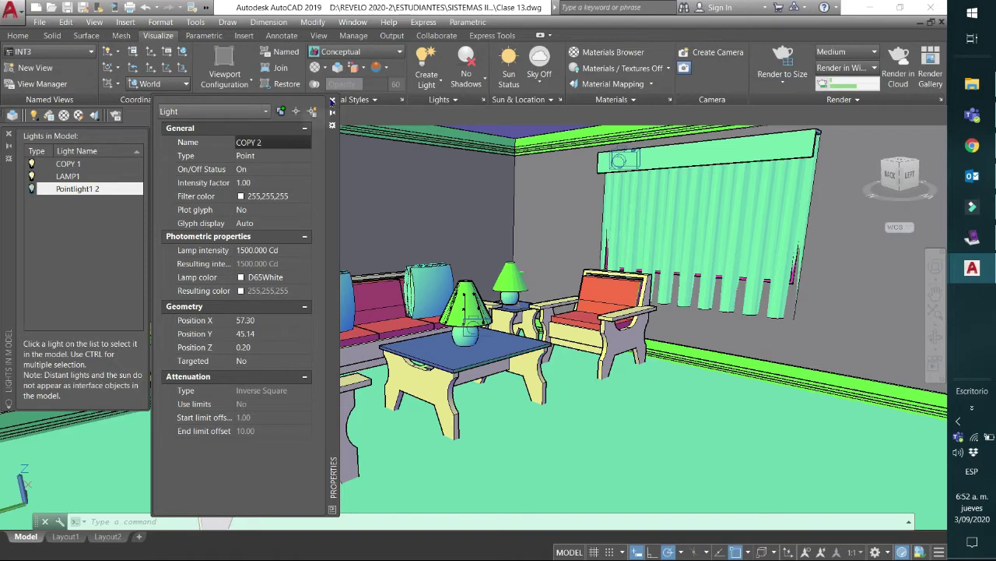
click(333, 100)
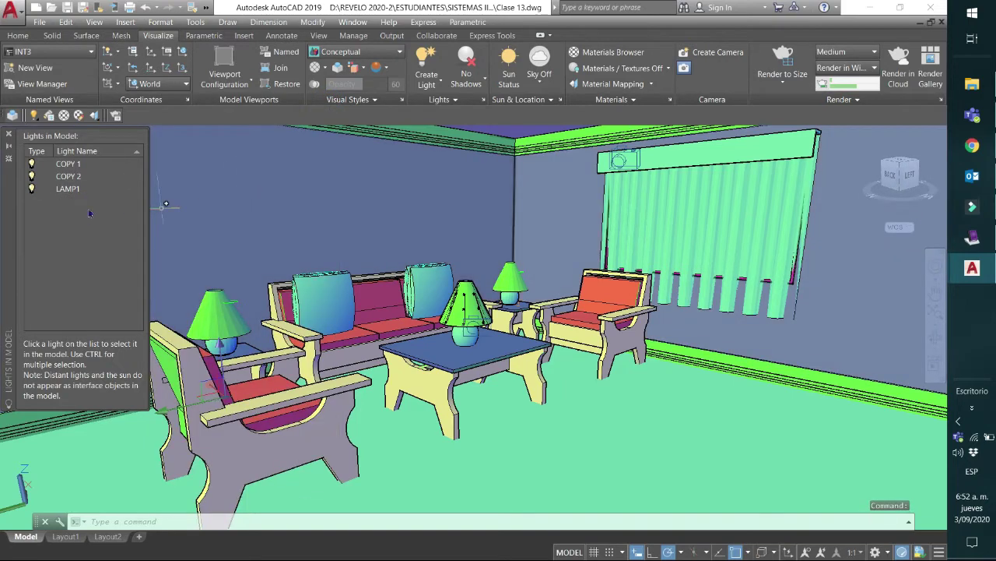
- Switch the LAMP1 light's On/Off Status to Off in its properties
click(72, 190)
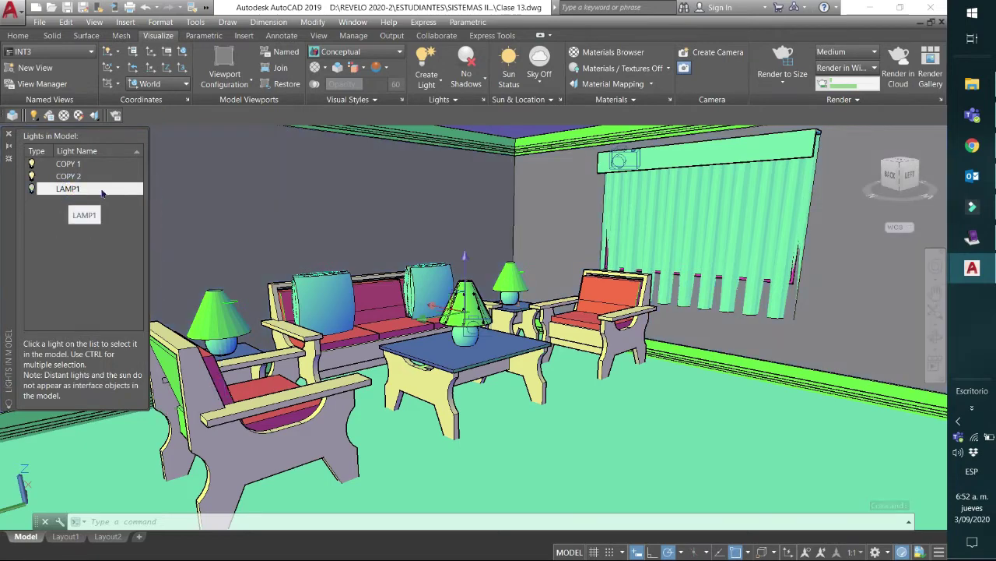
double_click(102, 190)
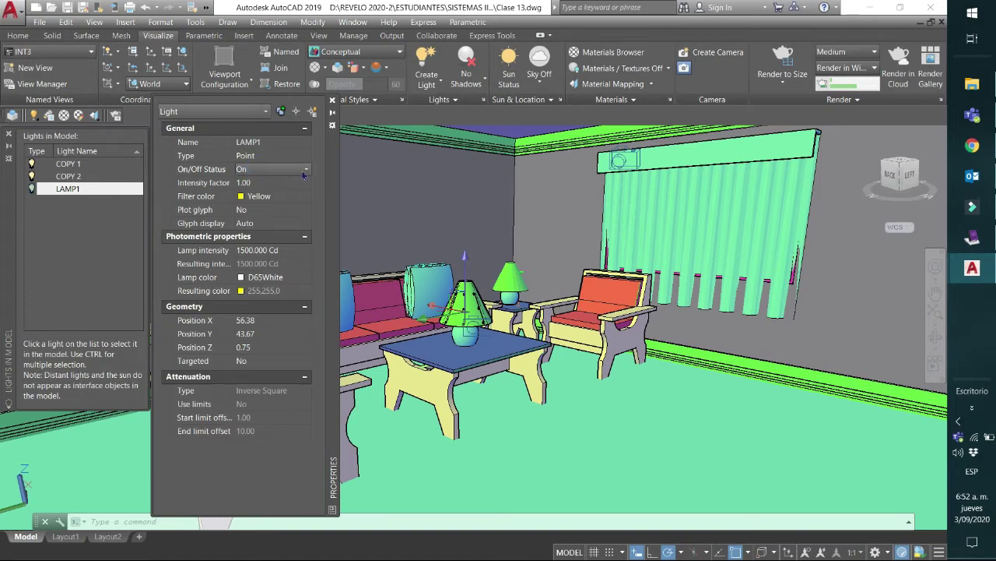
click(304, 171)
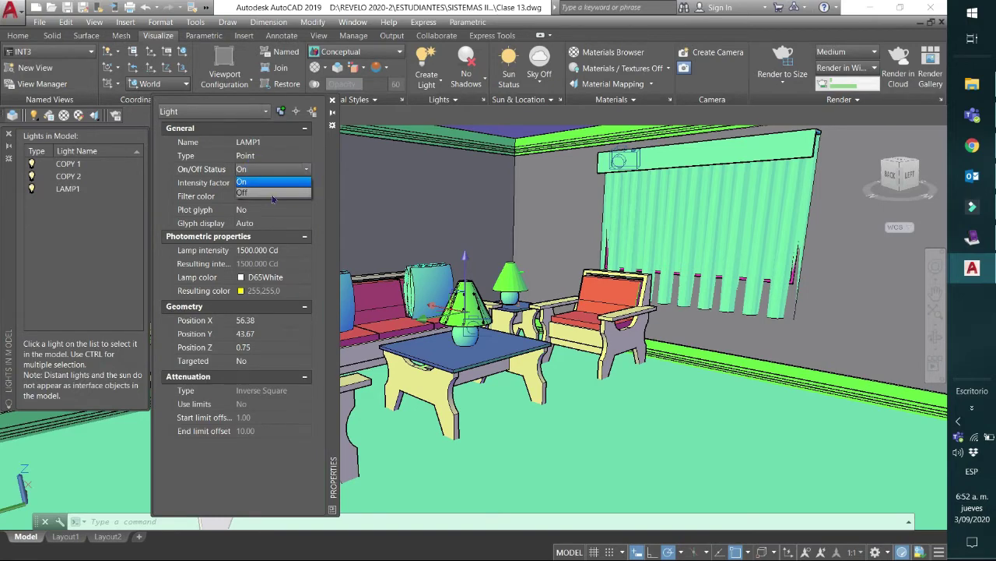
click(272, 196)
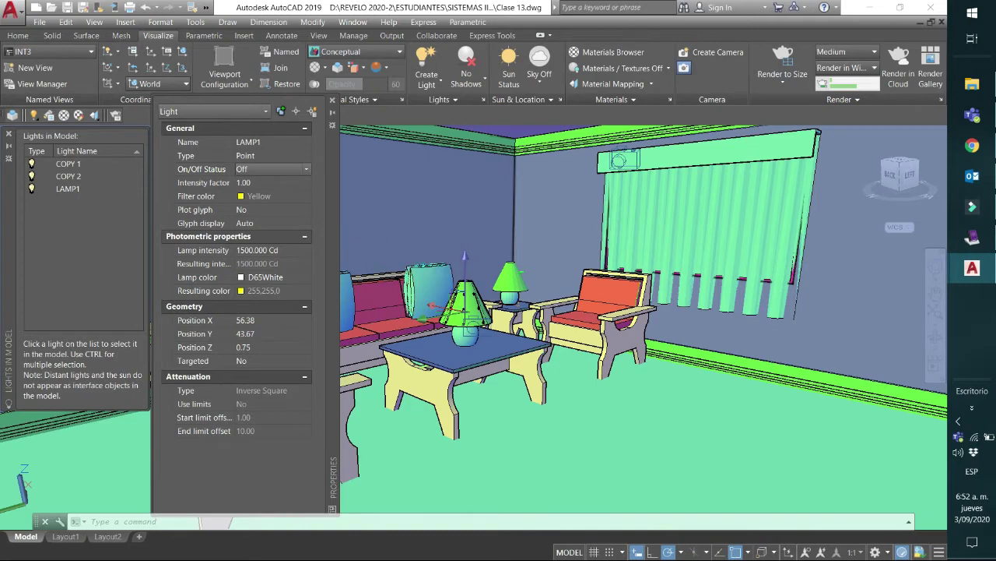
- Render the living room with LAMP1 off, examine the lighting at 100% zoom, and close the render window before it completes
text(rr)
key(Return)
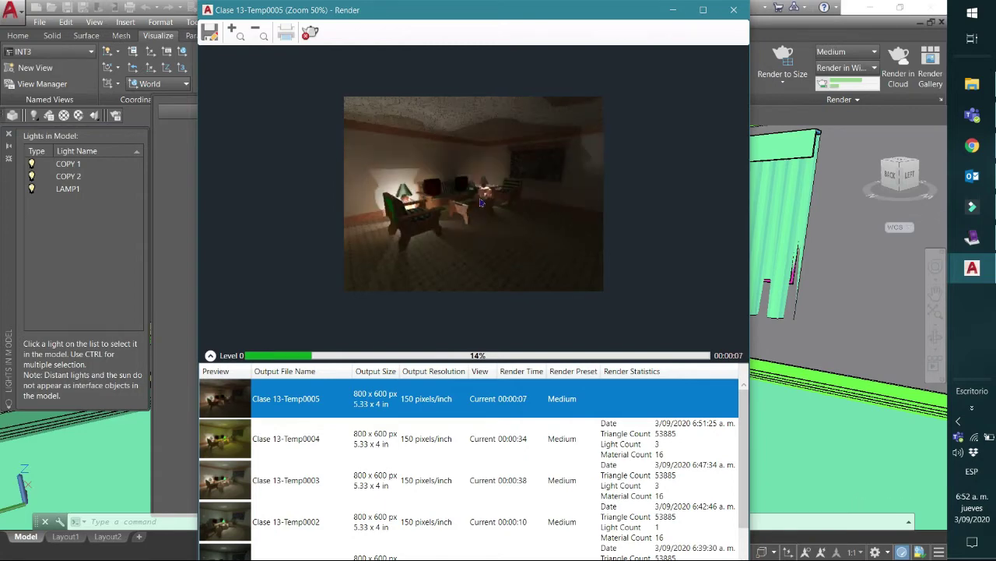
scroll(480, 203, up, 1)
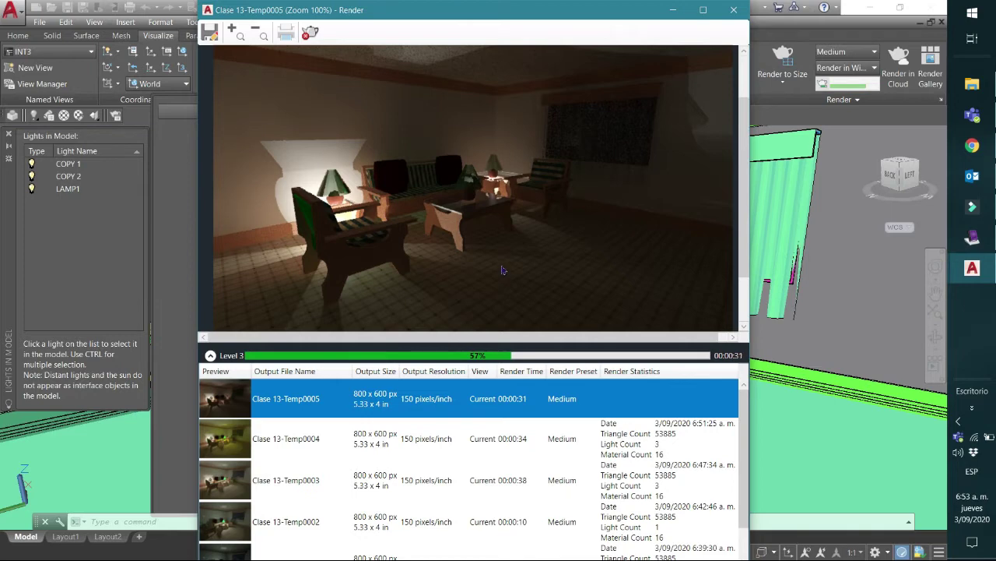
click(735, 12)
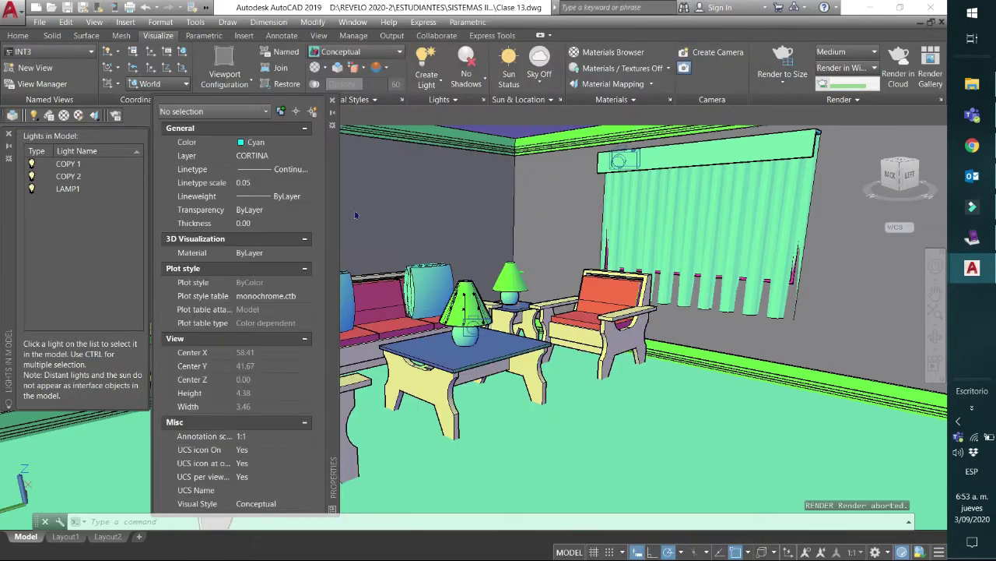
- Close the light properties and lights list, and display the model in 2D Wireframe from the top around the living room
click(332, 101)
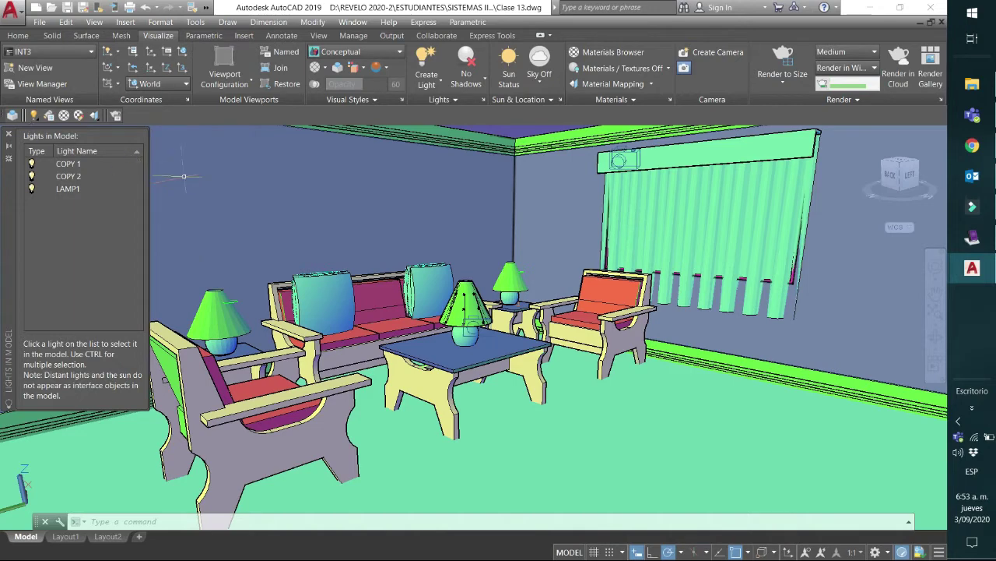
click(9, 137)
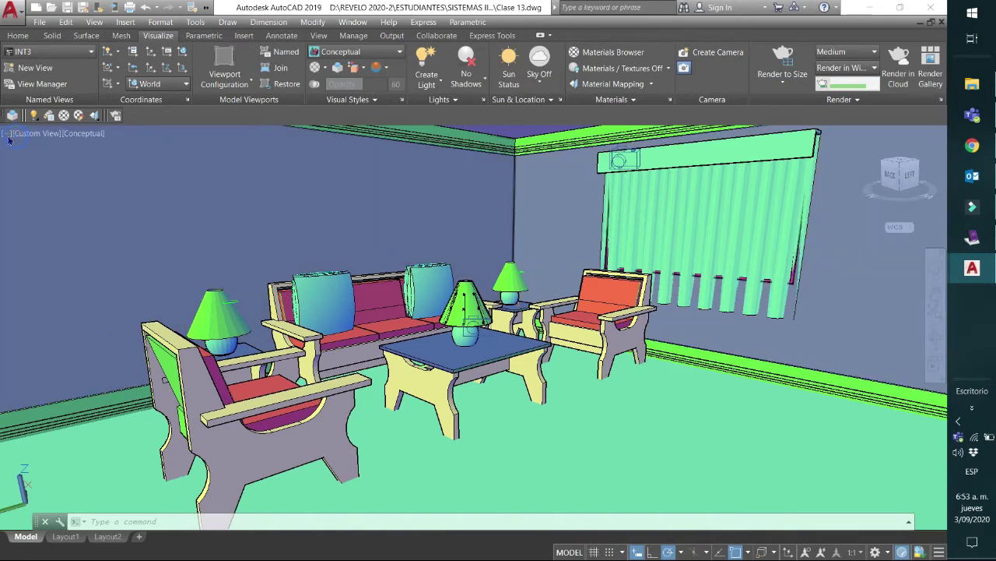
click(83, 136)
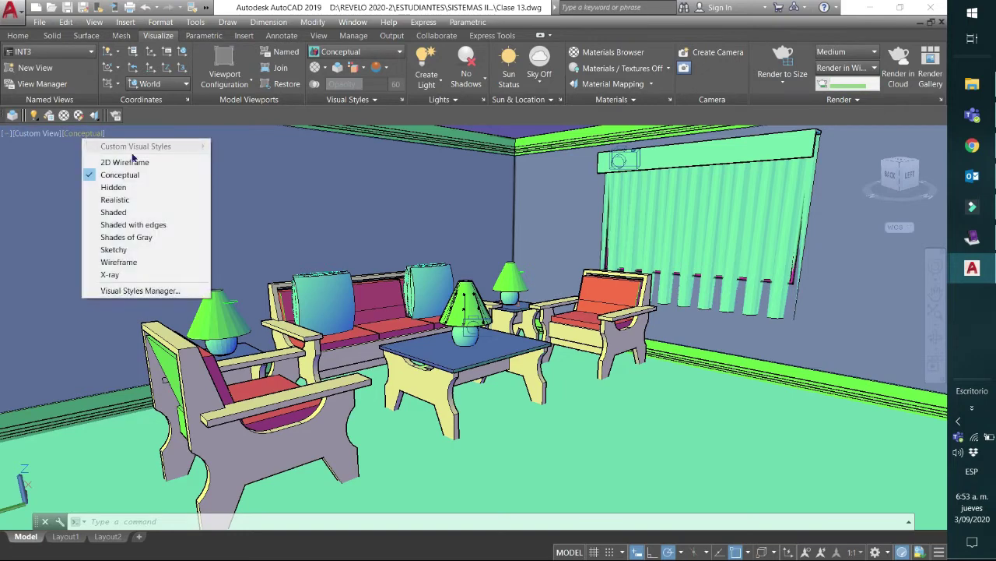
click(129, 162)
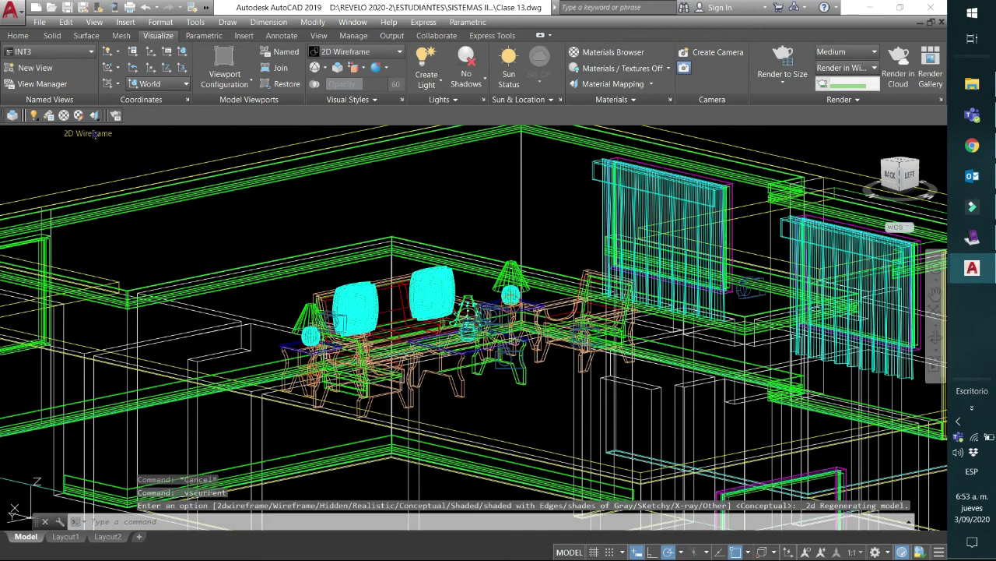
click(900, 163)
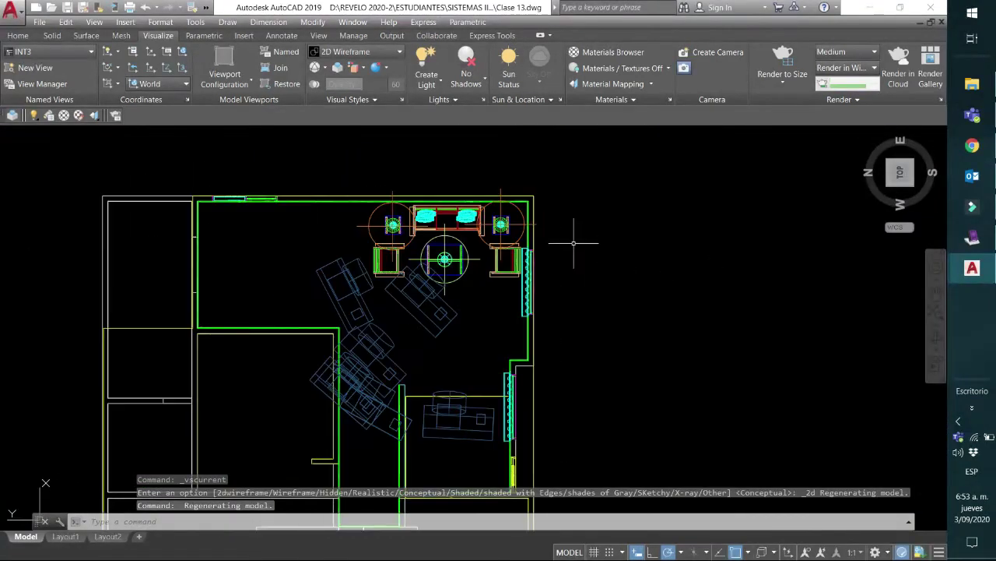
scroll(560, 230, up, 5)
middle_drag(547, 216, 716, 260)
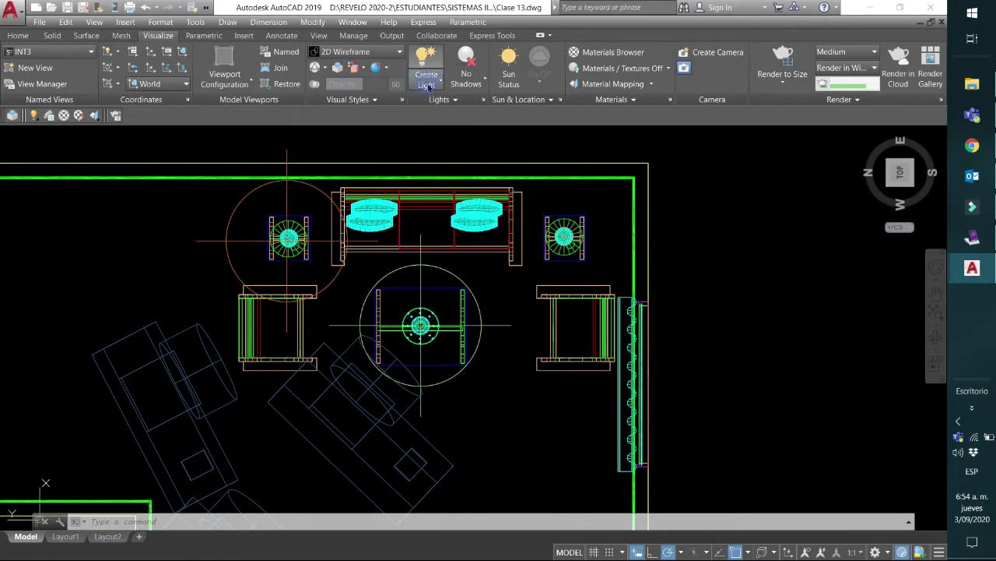
- Place a point light between the coffee table and the armchair beside the curtain, using the .XY filter and a Z of 2.35
click(428, 84)
click(423, 107)
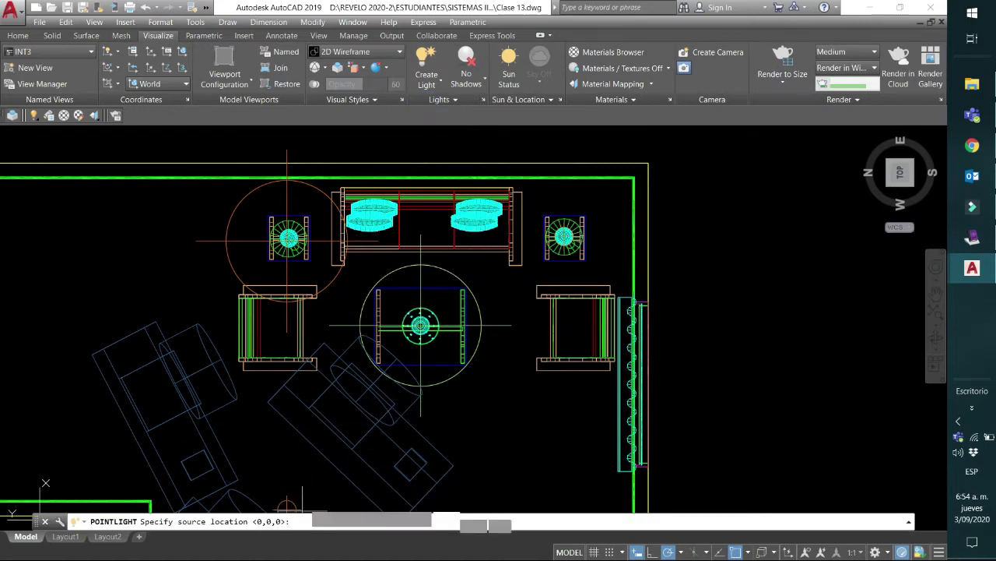
text(.XY)
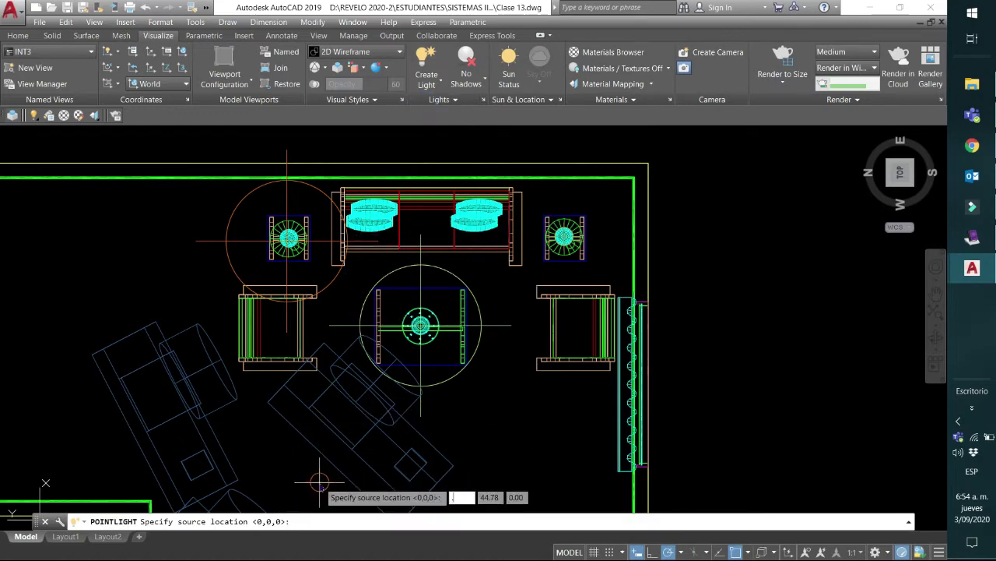
key(Return)
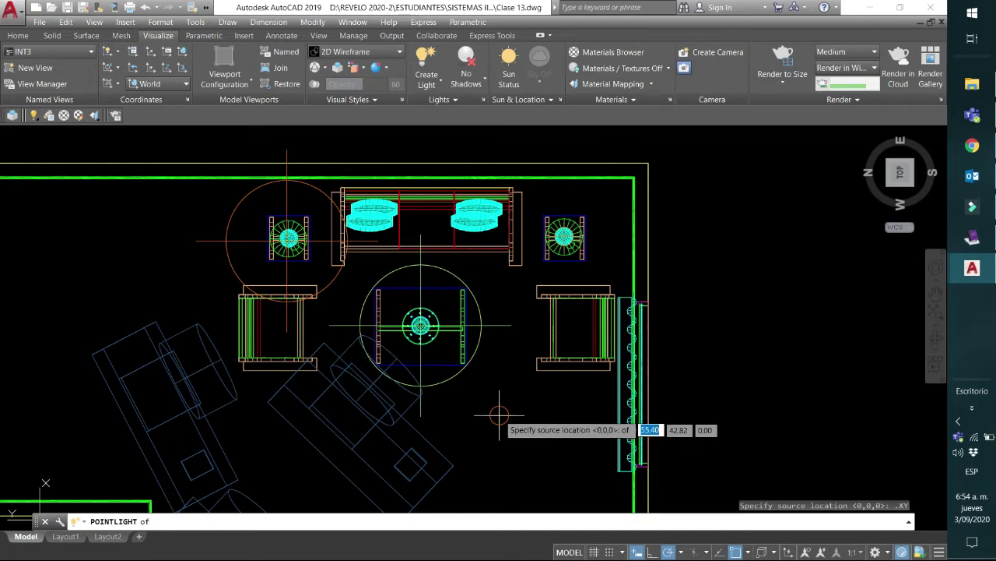
click(522, 326)
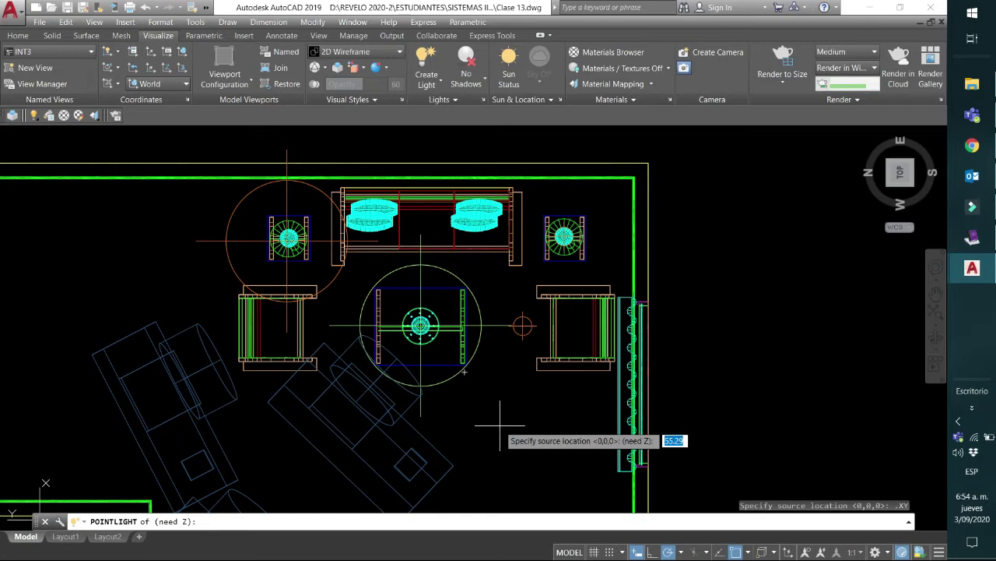
text(2.35)
key(Return)
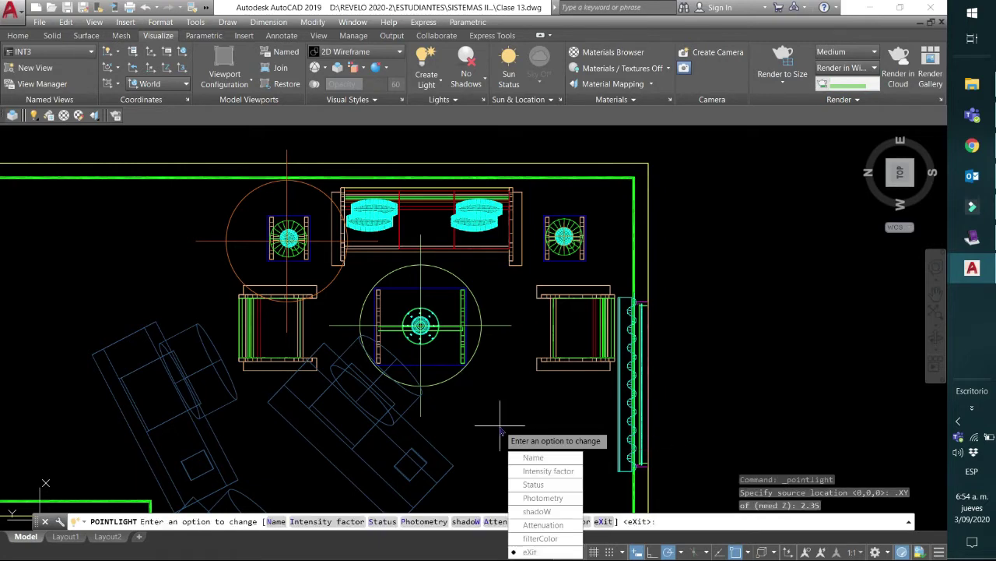
key(Return)
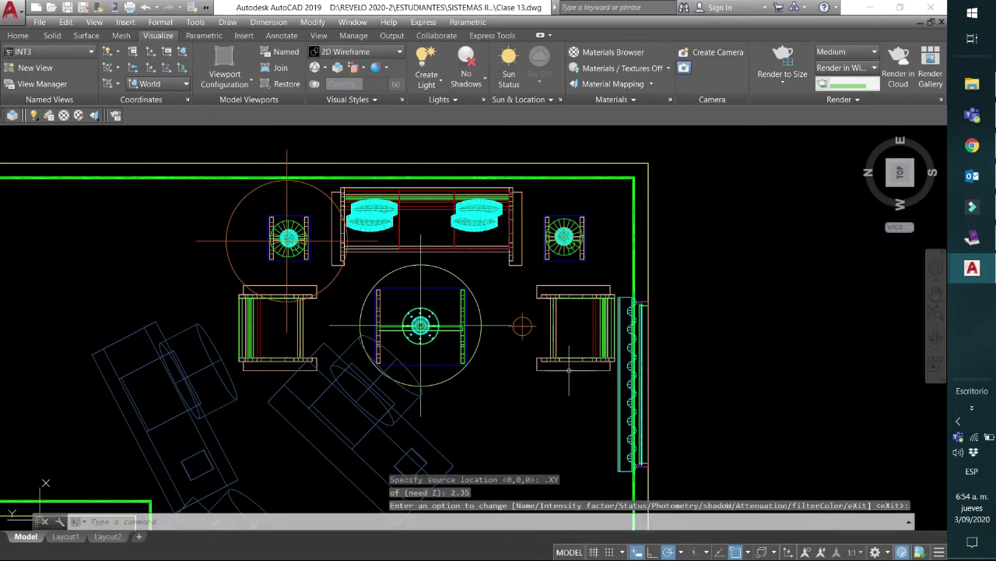
- Copy the new point light to the opposite side of the coffee table, between the table and the other armchair
text(CO)
key(Return)
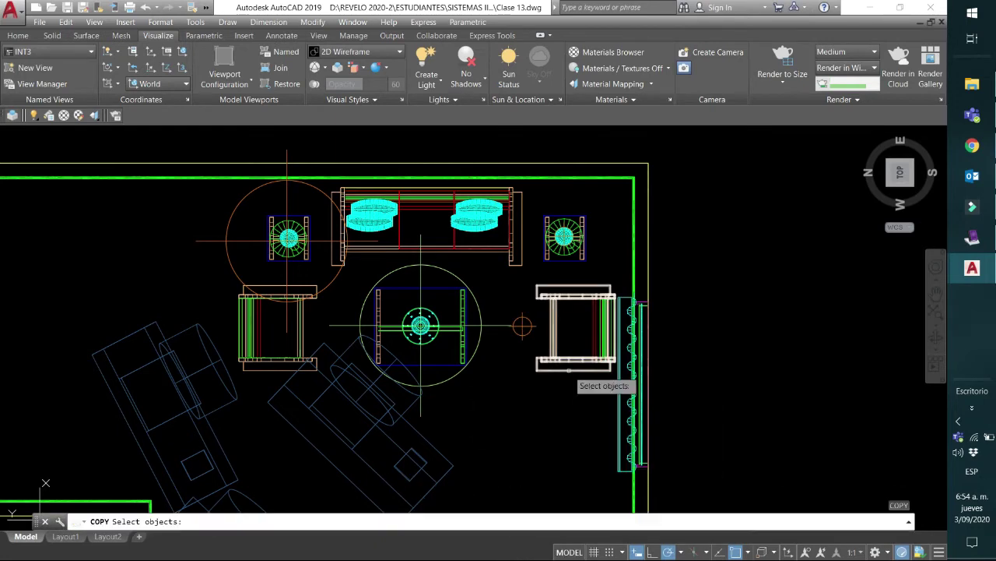
click(523, 325)
key(Return)
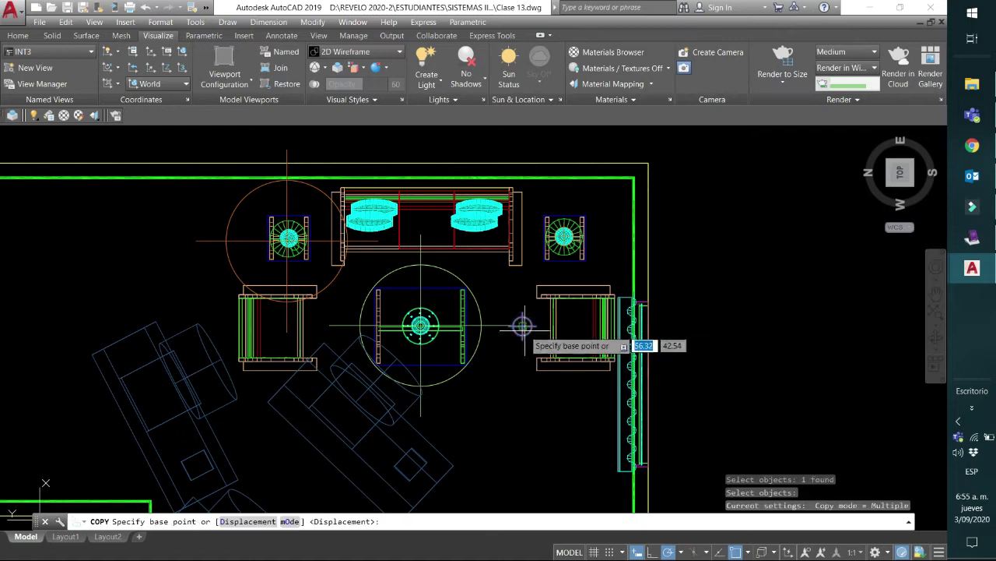
click(523, 325)
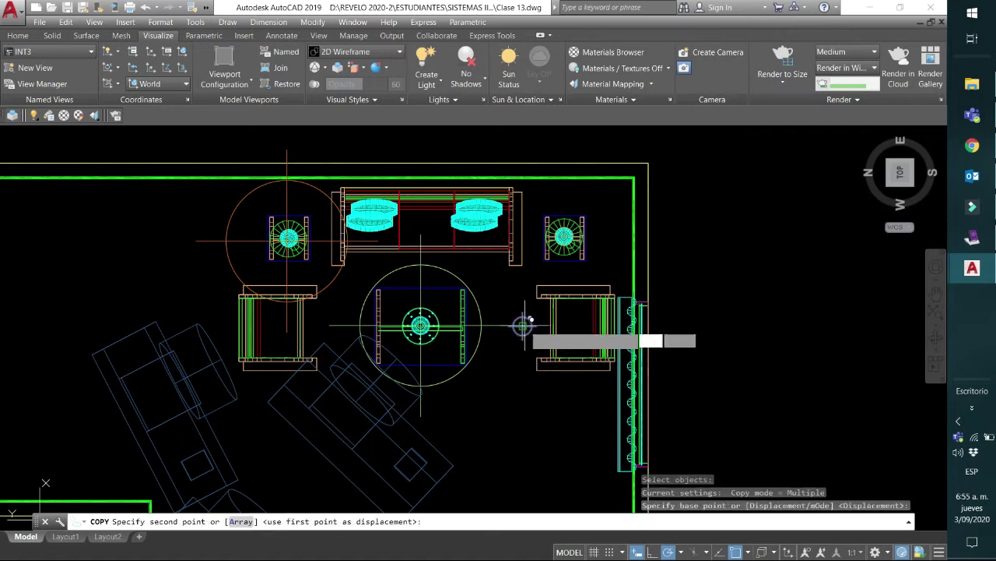
click(325, 325)
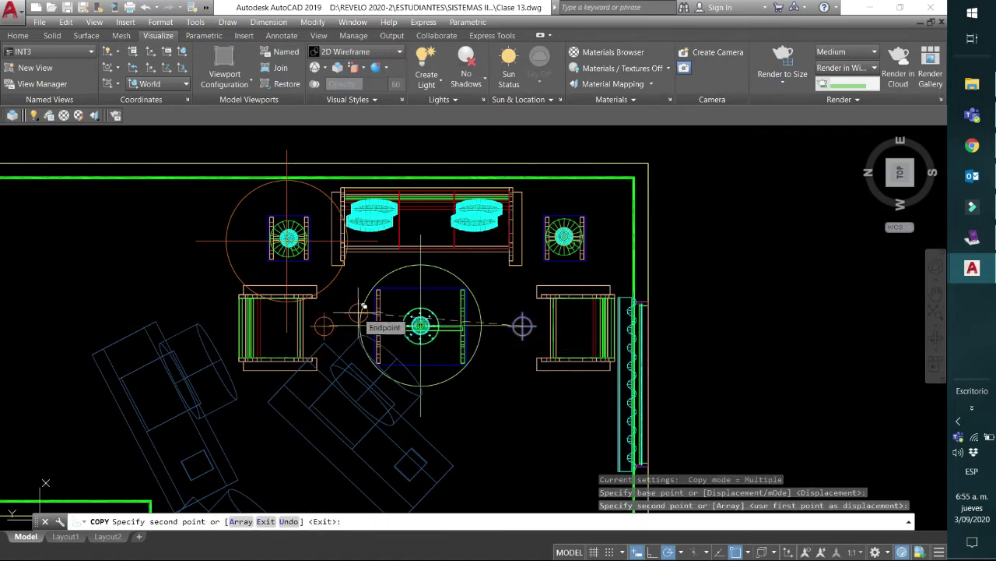
key(Return)
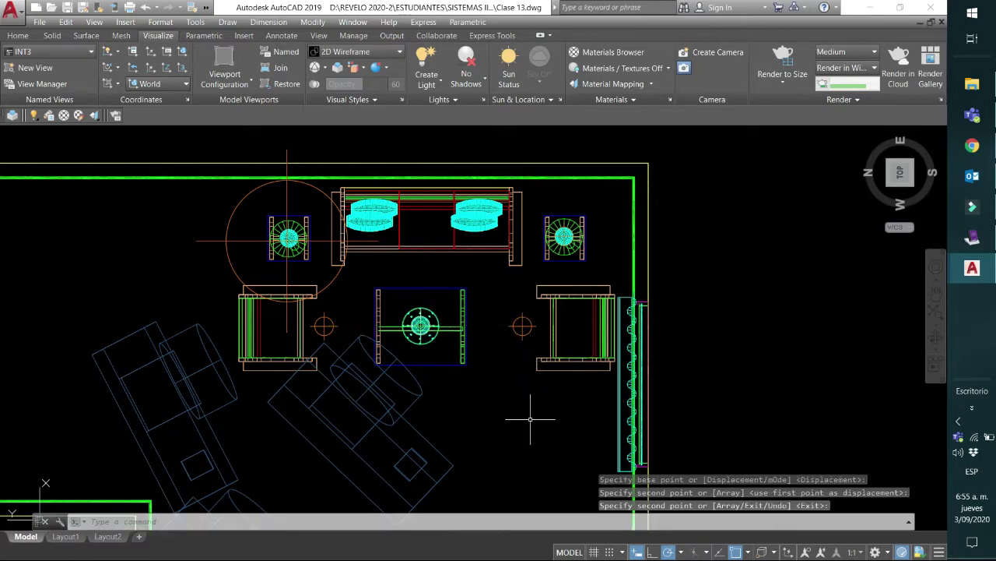
key(Return)
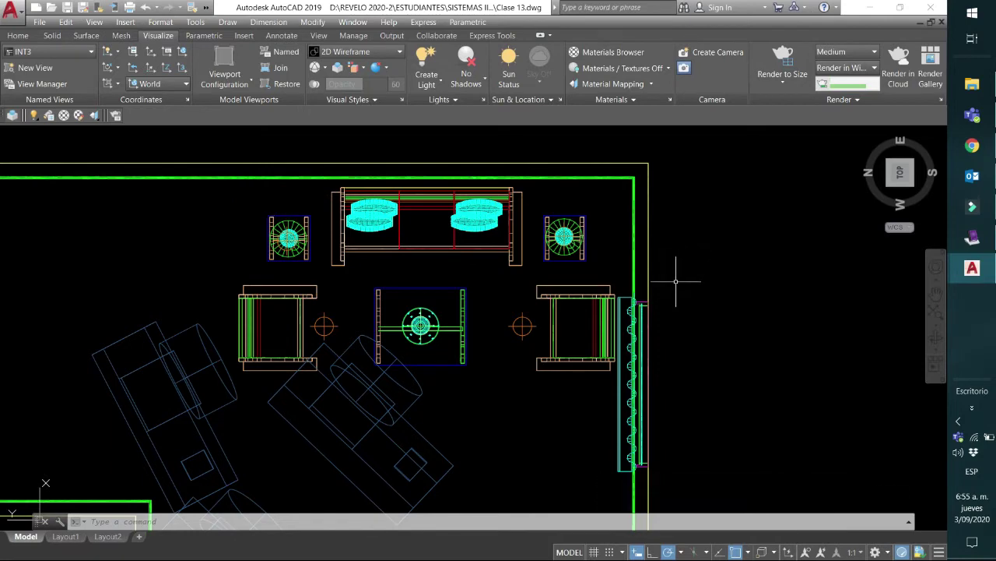
- Restore the named view INT1 to check the ceiling lights, and switch to the named view INT2
click(78, 53)
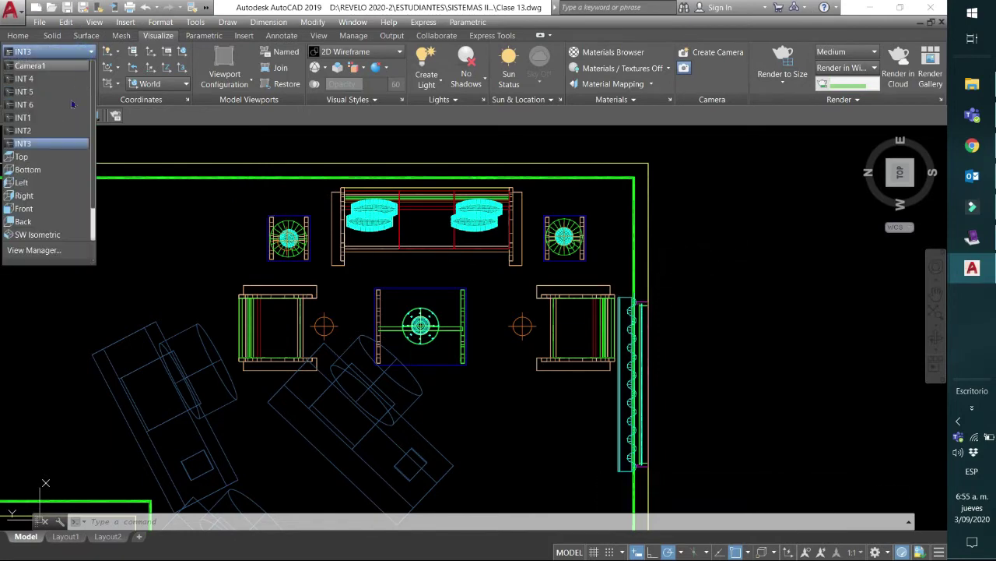
click(23, 118)
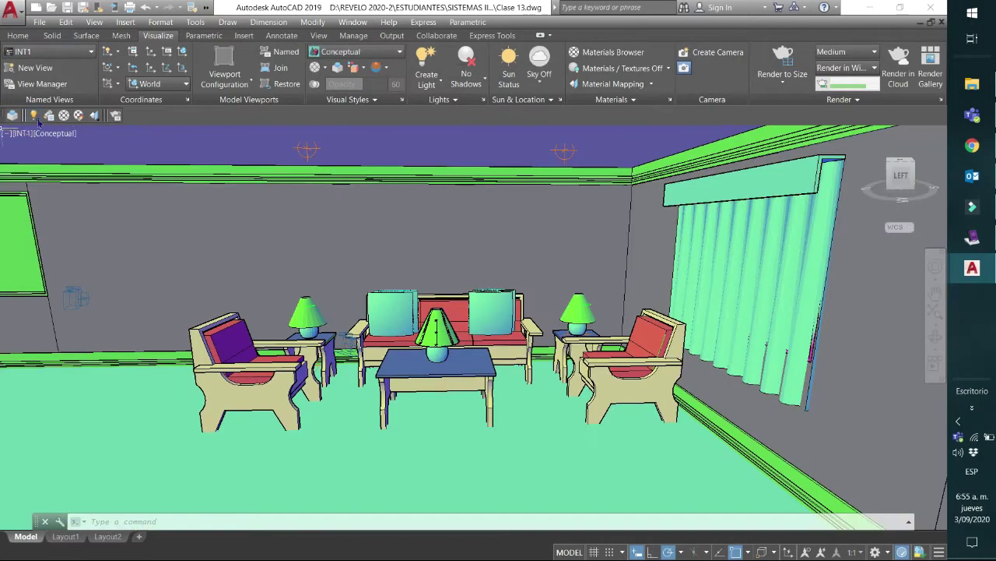
click(86, 52)
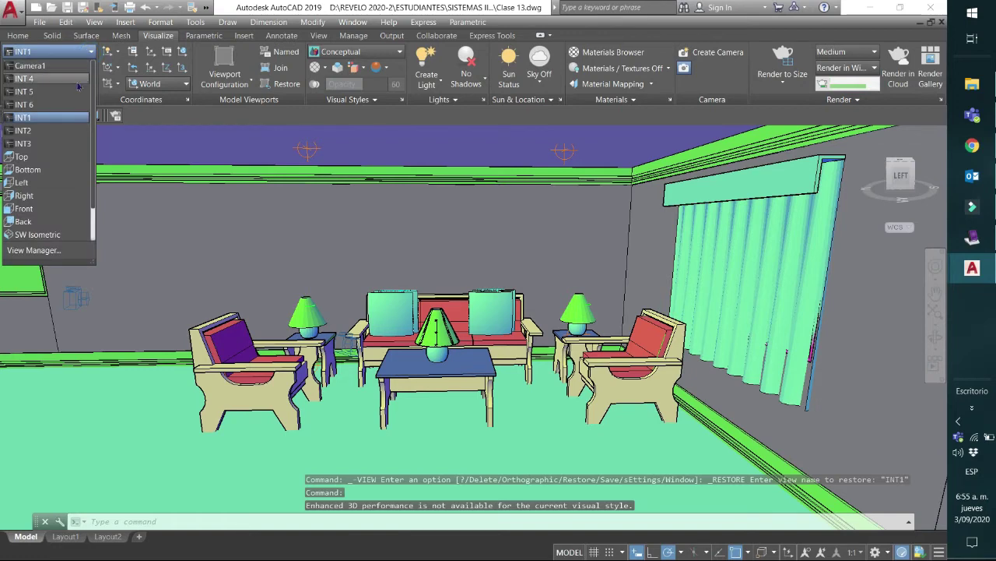
click(45, 131)
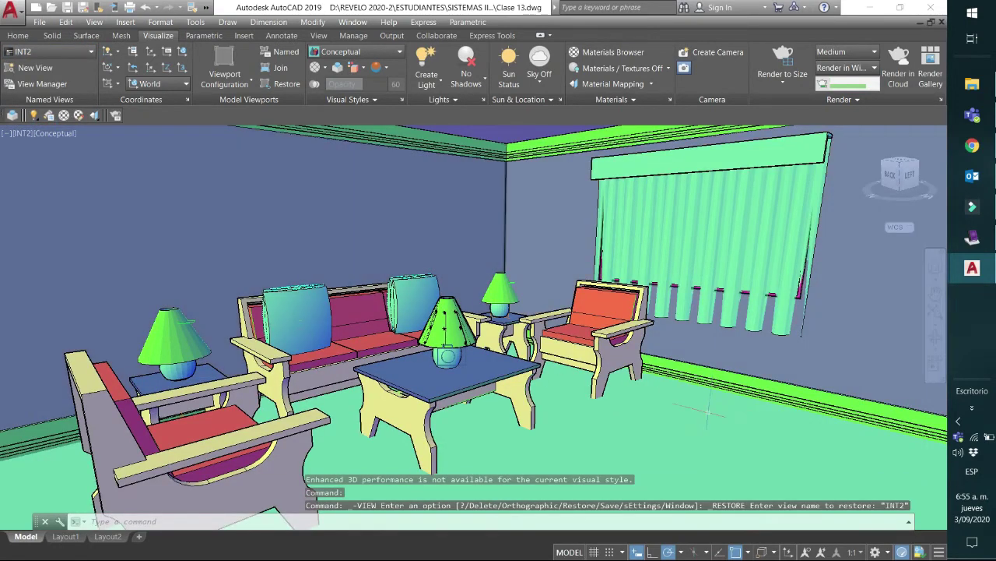
- Render the INT2 view, examine the ceiling lighting at 100% zoom, and close the render window
text(RR)
key(Return)
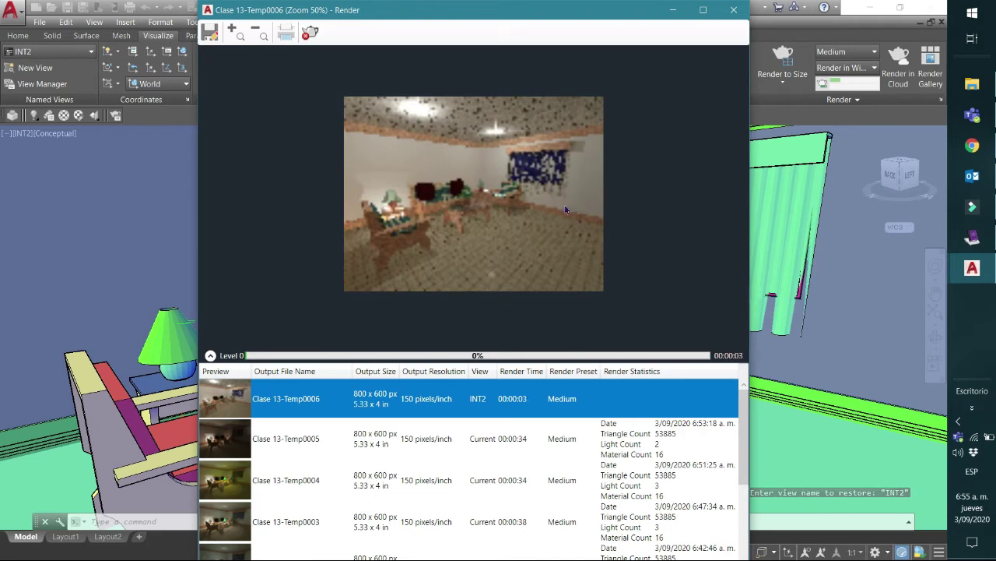
scroll(562, 207, up, 1)
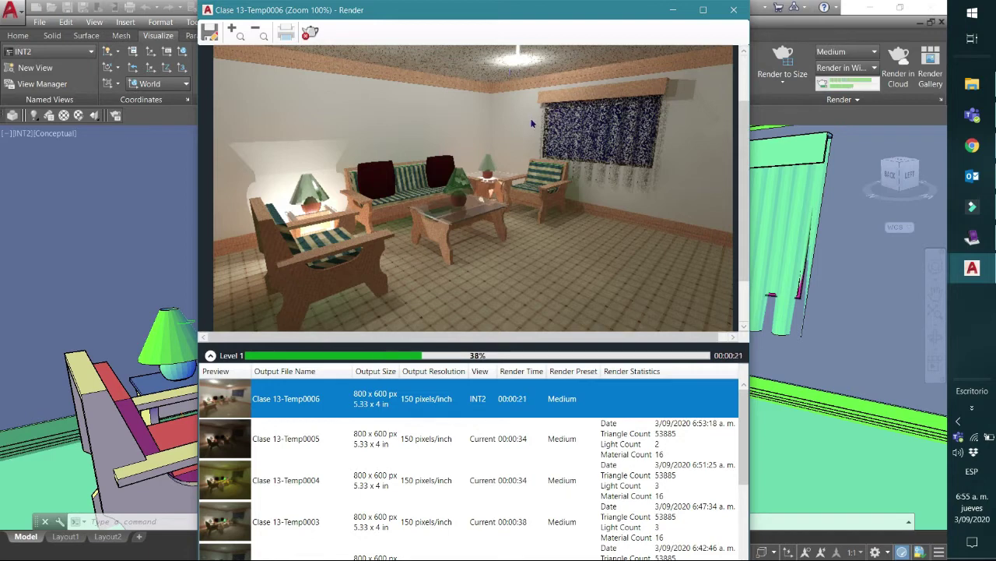
scroll(531, 125, down, 1)
scroll(531, 125, up, 1)
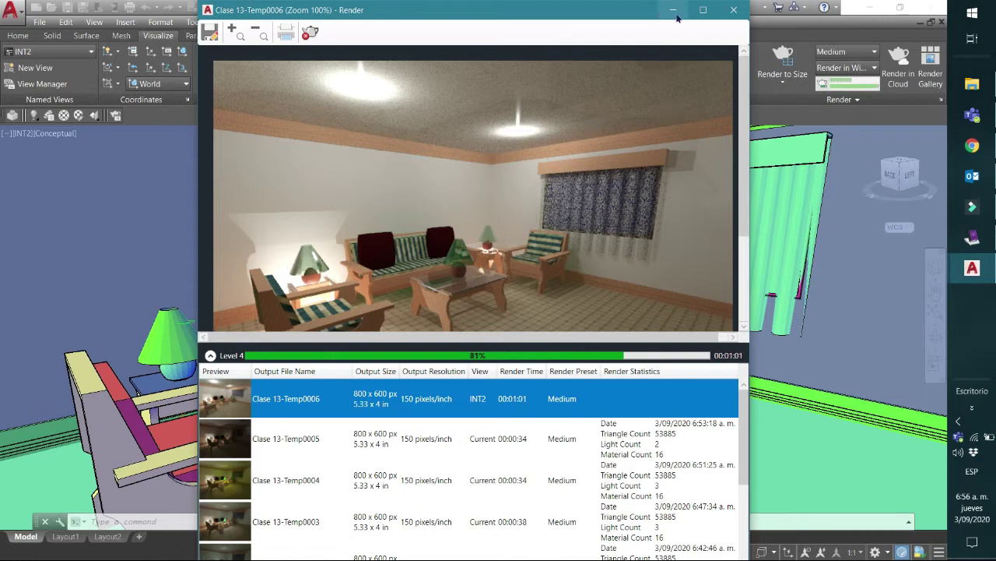
click(733, 10)
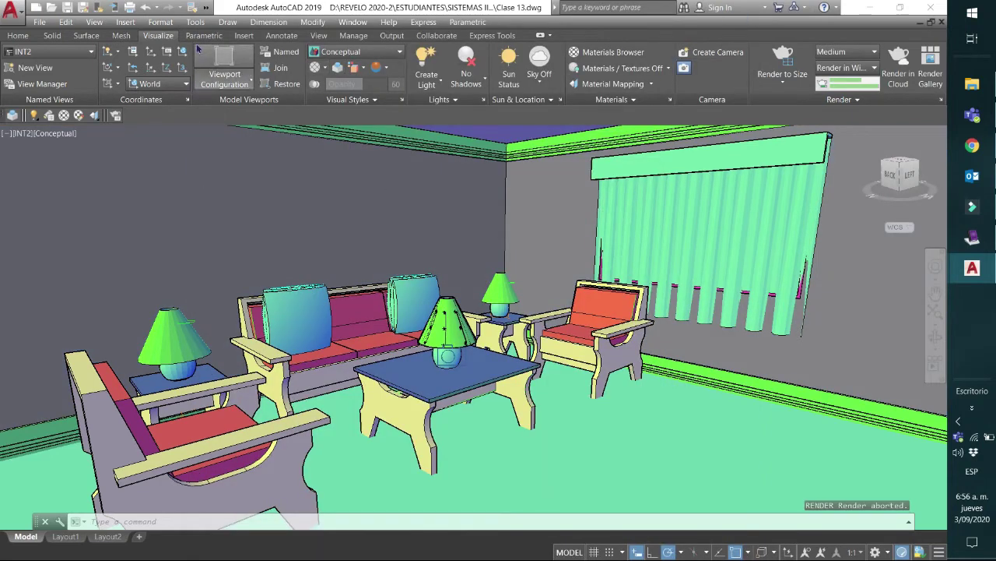
- Open the list of lights in the model and set the COPY 1 light's On/Off Status to Off
click(49, 116)
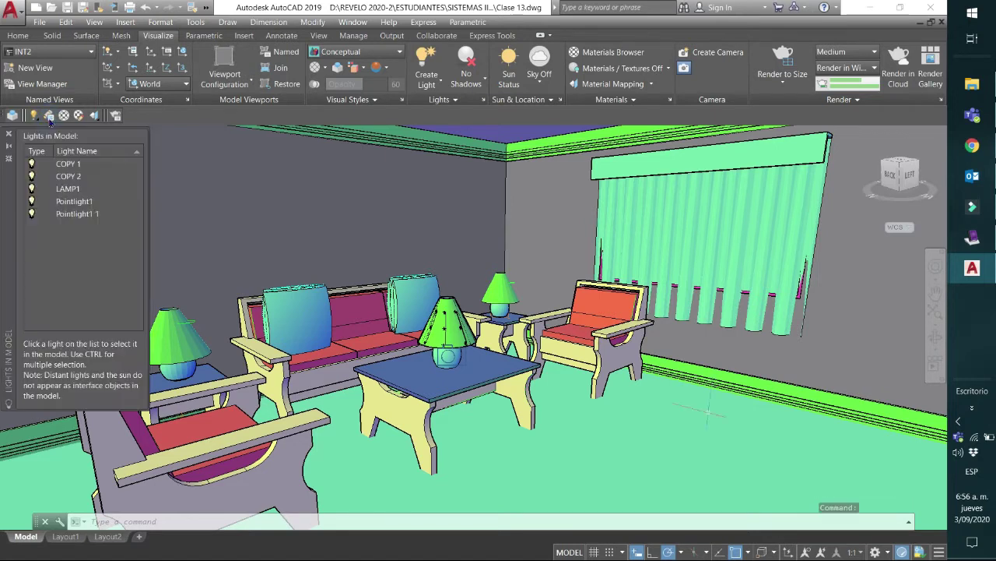
click(81, 167)
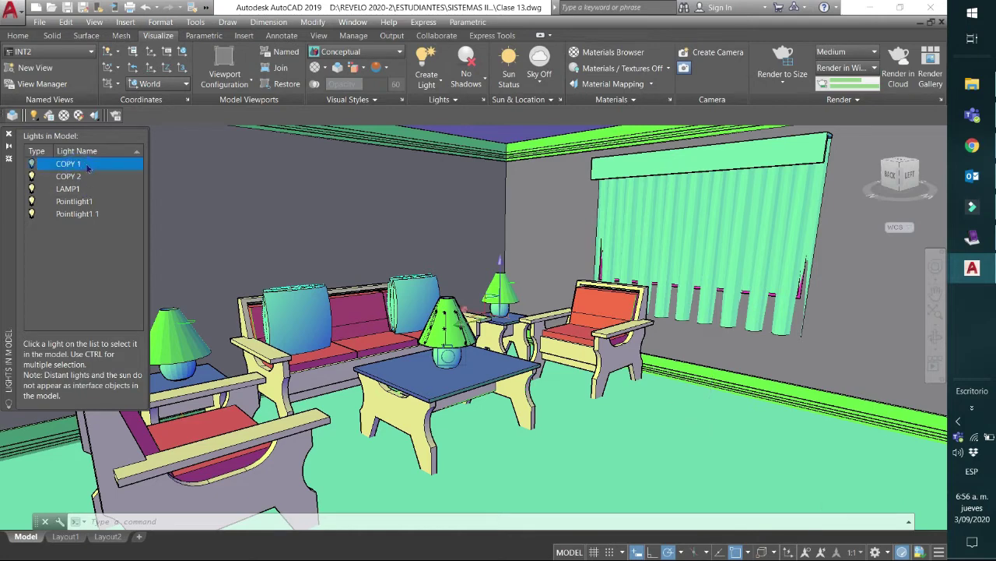
double_click(86, 165)
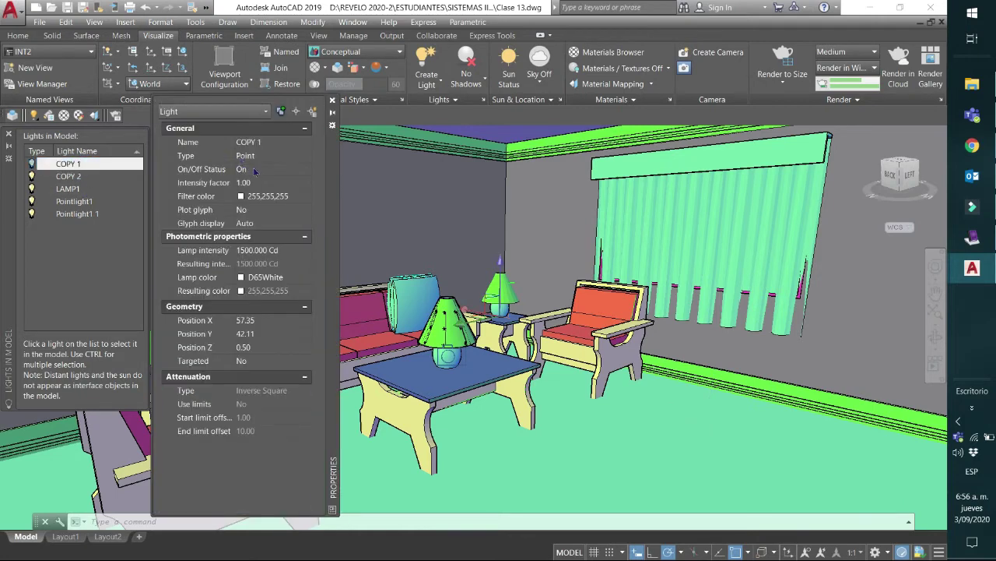
click(254, 173)
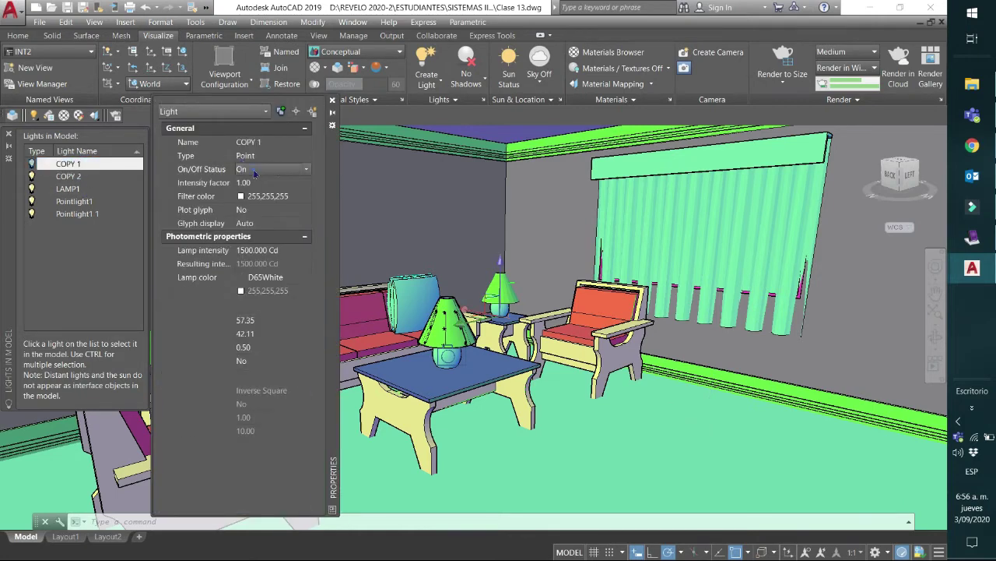
click(304, 173)
click(282, 196)
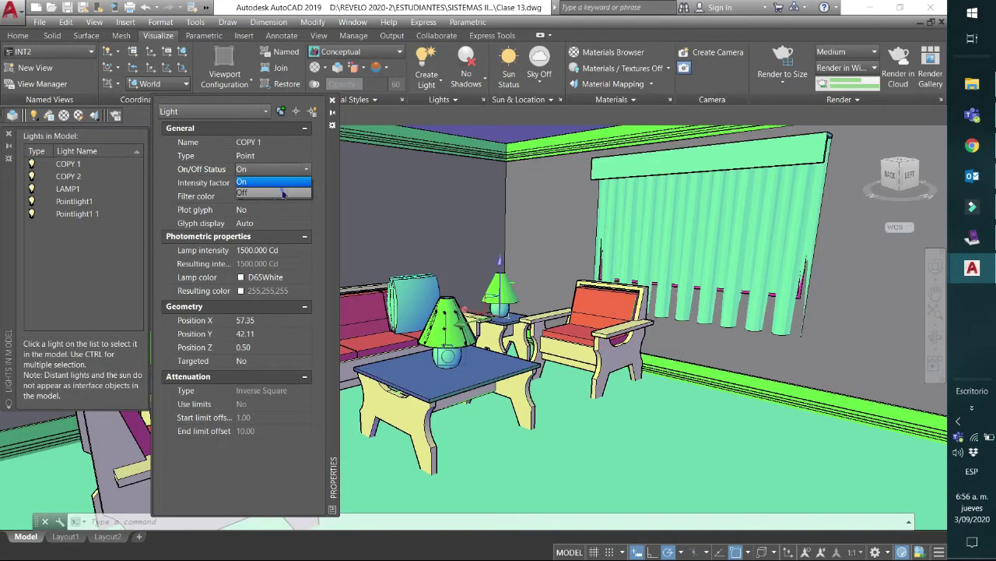
- Set the COPY 2 light's On/Off Status to Off in its properties
click(77, 176)
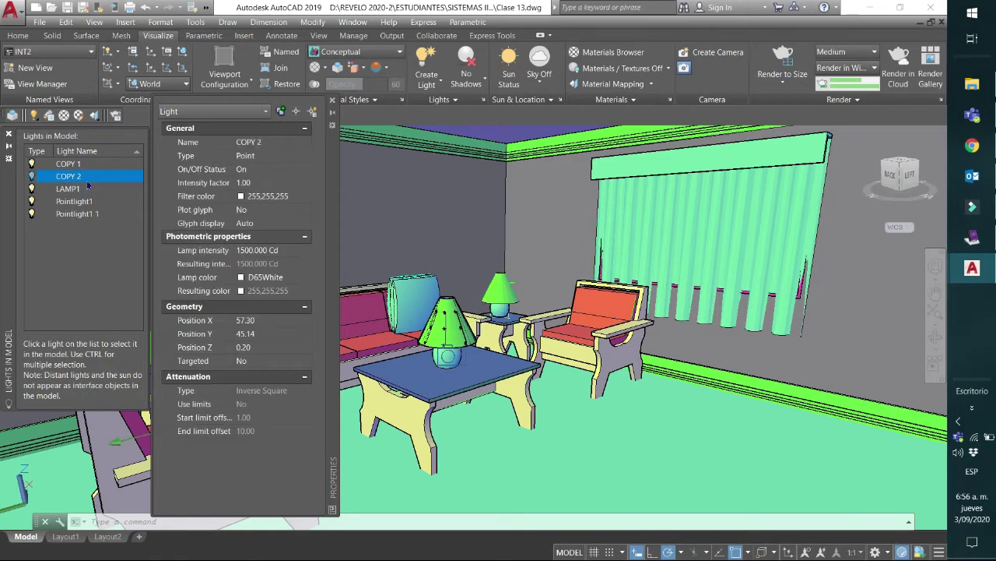
click(287, 172)
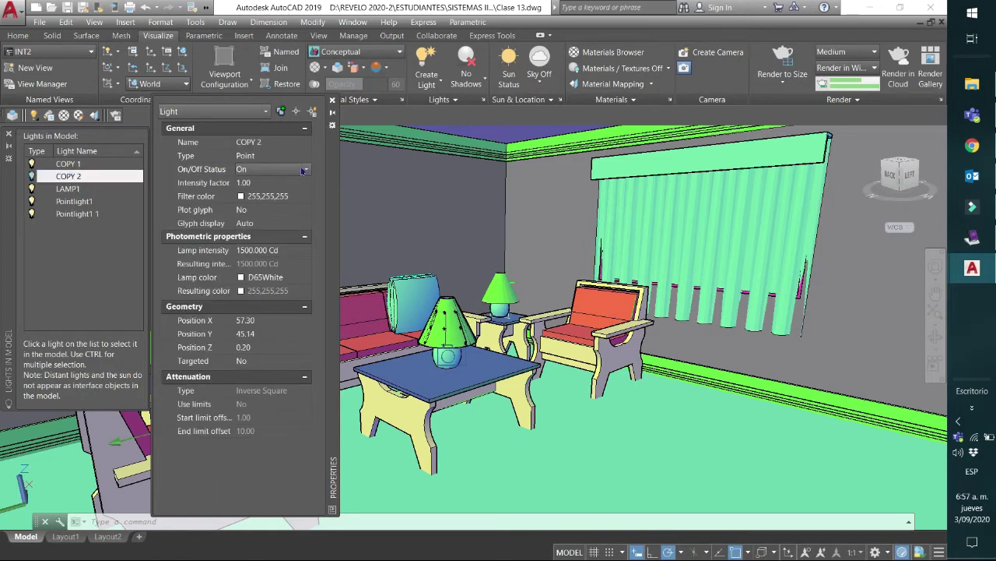
click(303, 171)
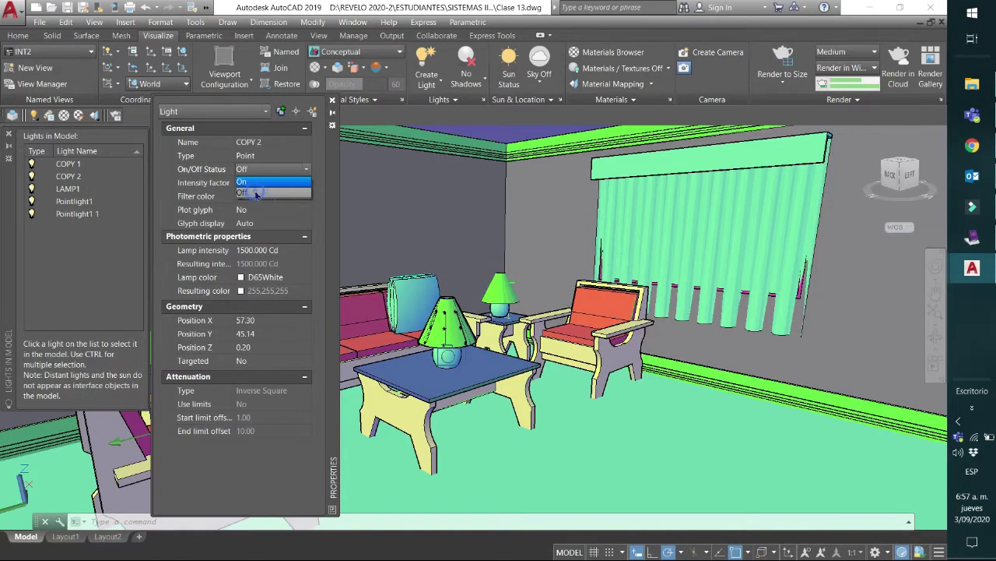
click(257, 193)
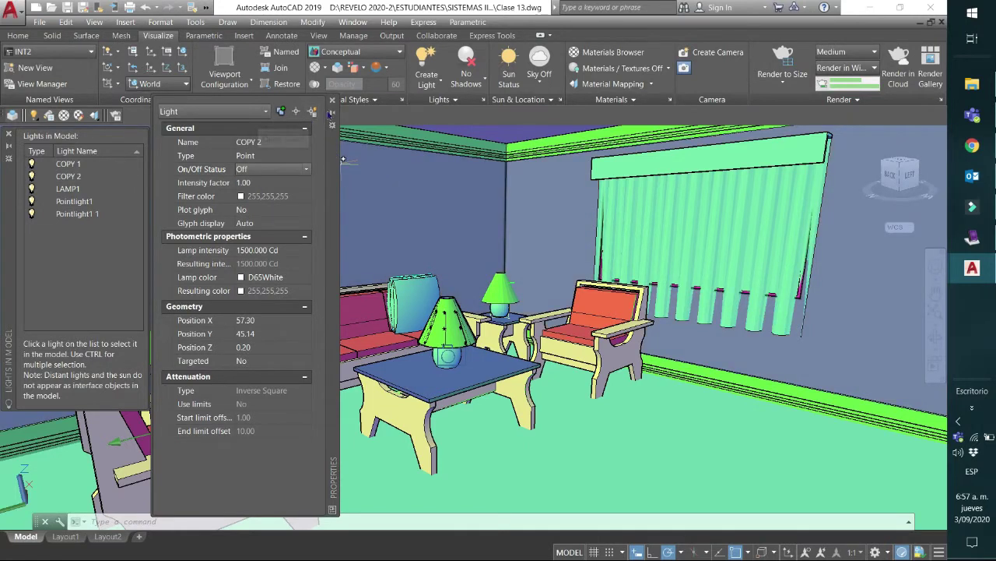
- Render the INT2 view and compare it at 100% zoom with the earlier renders Clase 13-Temp0006 and Clase 13-Temp0005
text(rr)
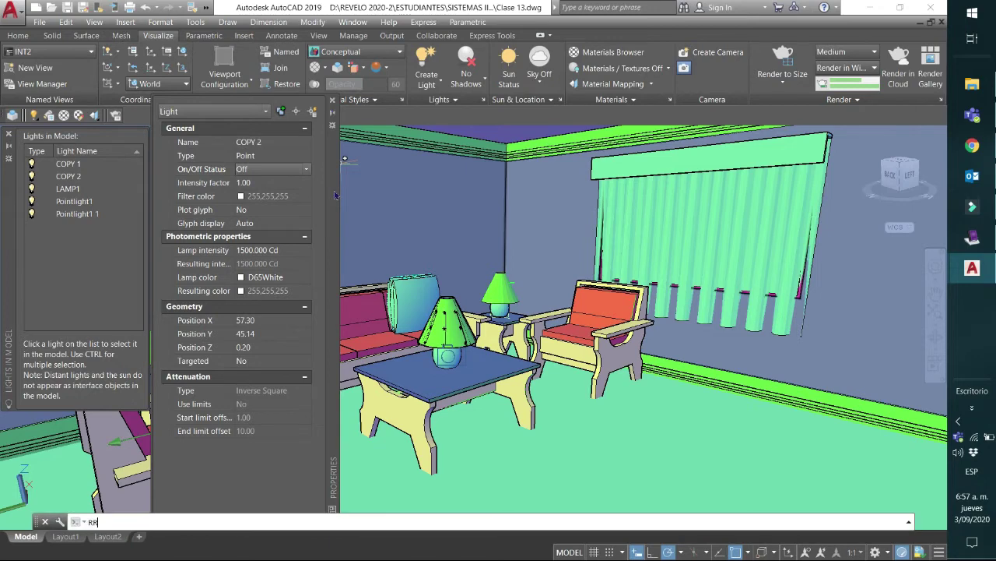
key(Return)
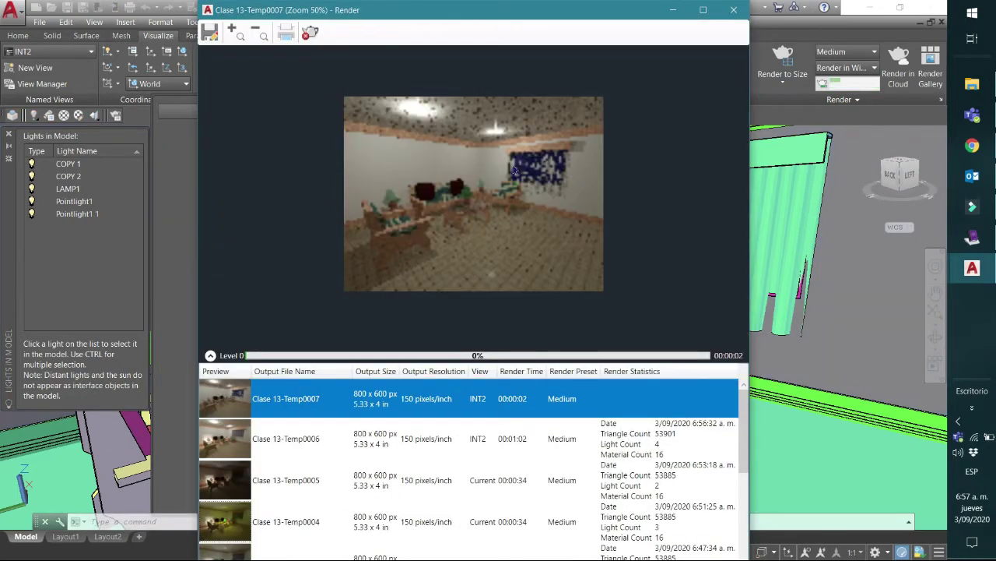
scroll(512, 164, up, 1)
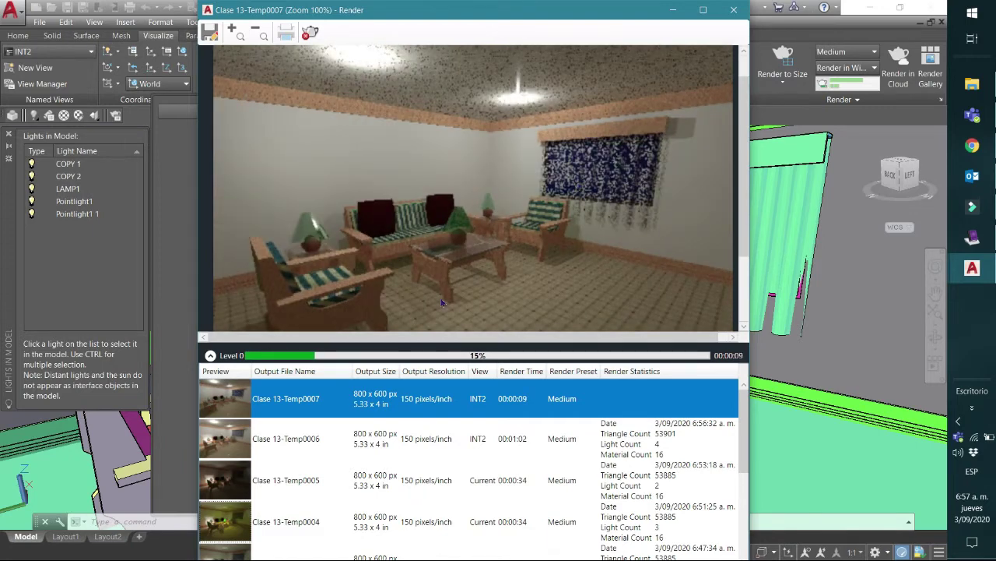
click(231, 441)
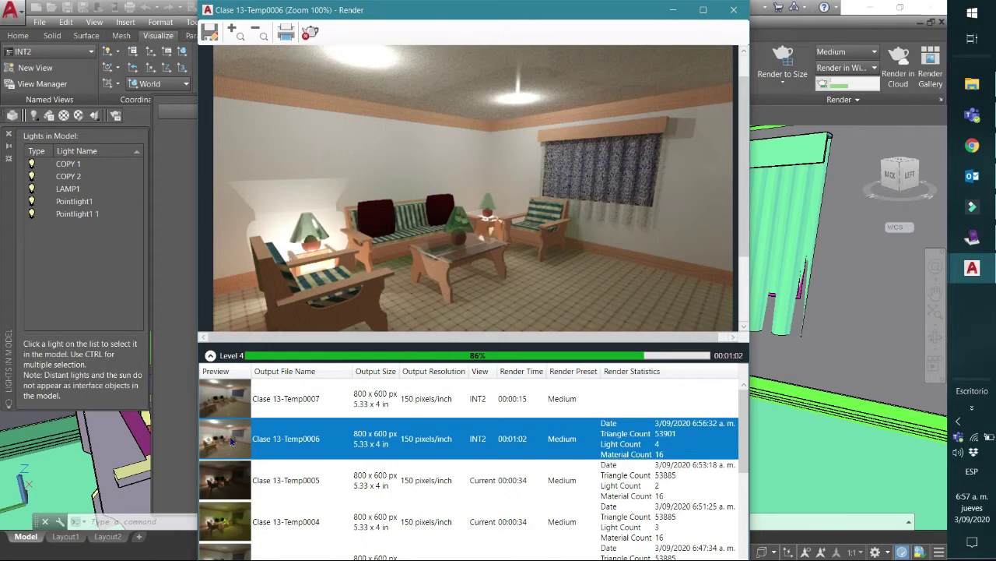
click(224, 477)
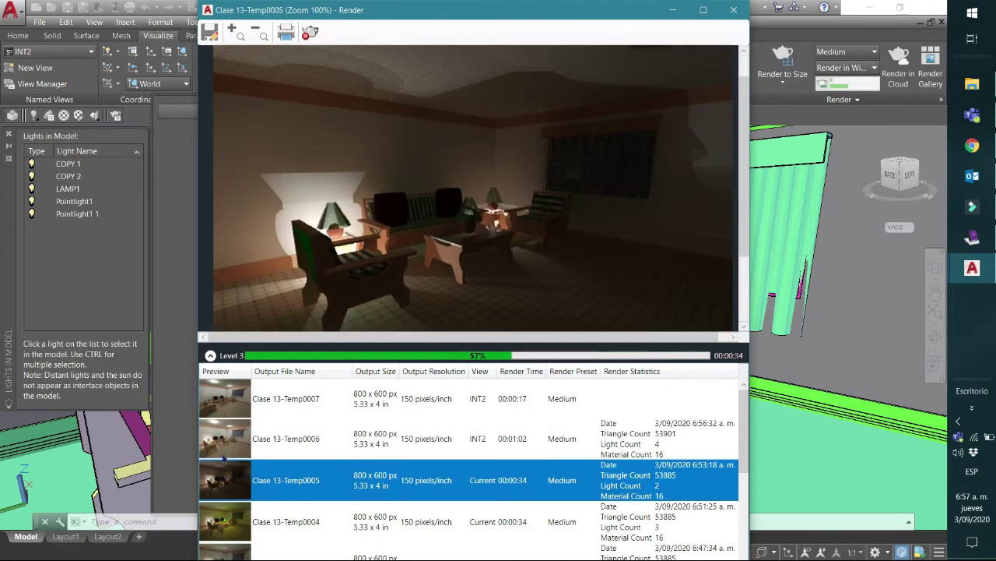
click(226, 448)
click(228, 397)
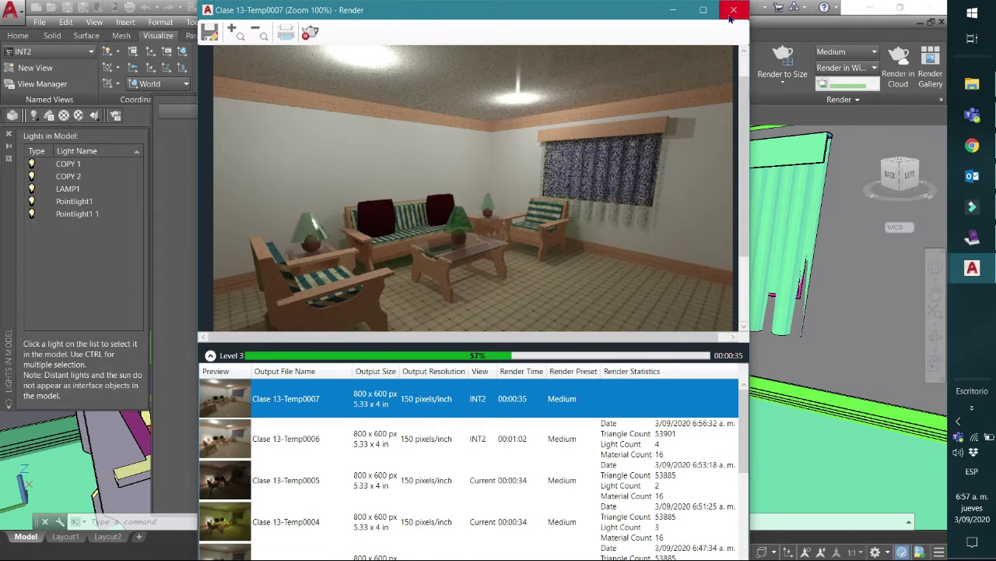
- Close the render window, the light properties and the list of lights in the model
click(732, 11)
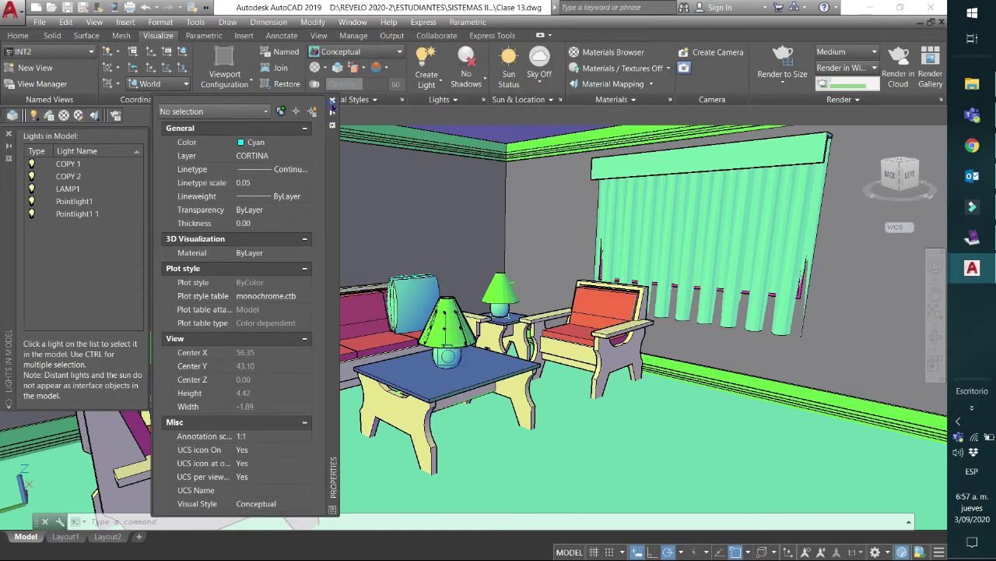
click(332, 102)
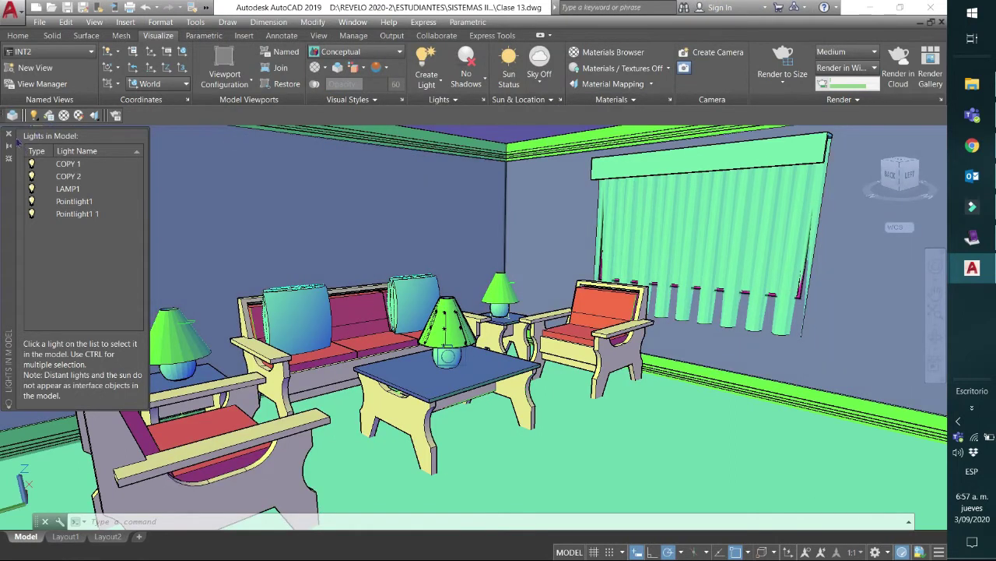
click(9, 134)
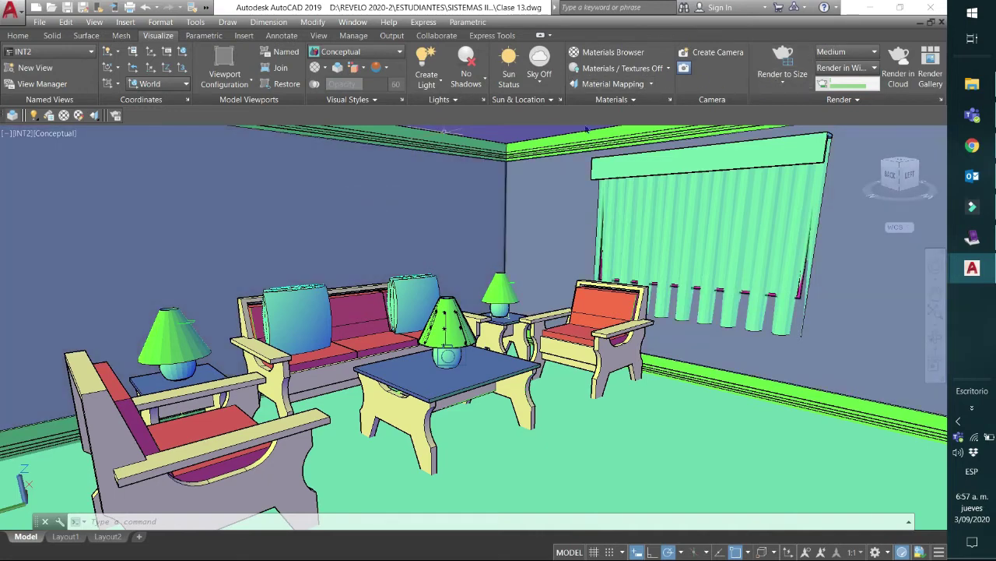
- Create a new layer named PINTURA and make it the current layer
click(19, 36)
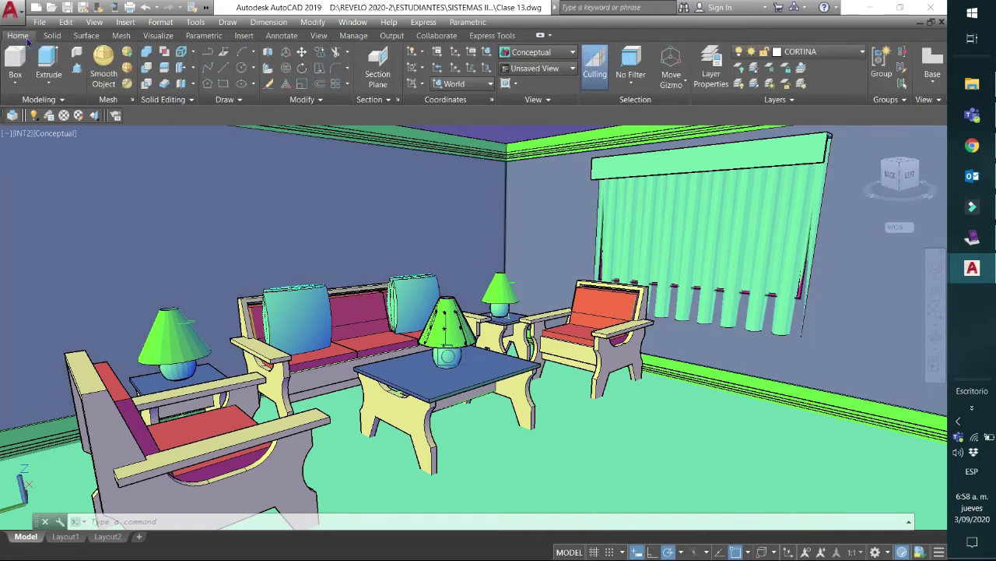
click(713, 70)
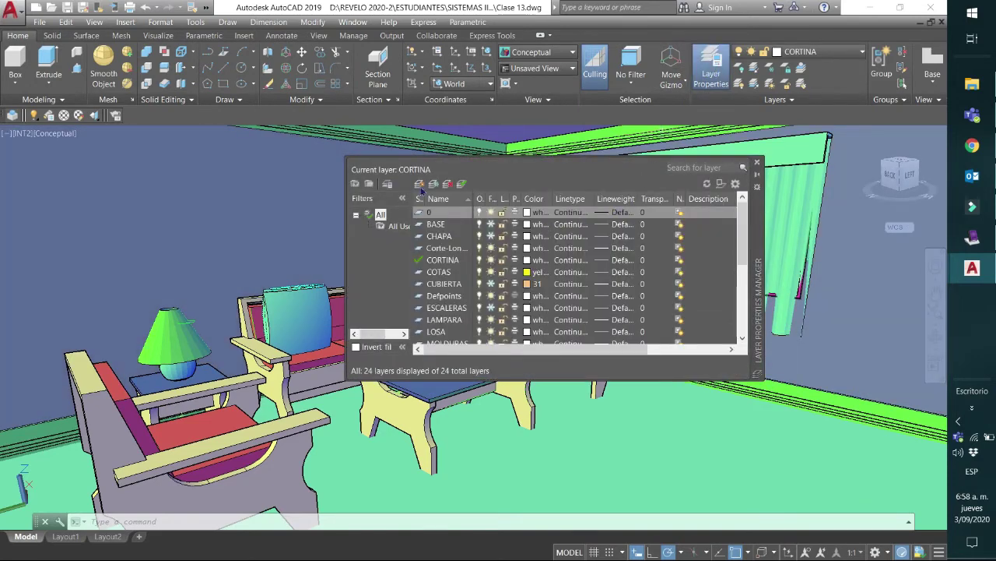
click(420, 184)
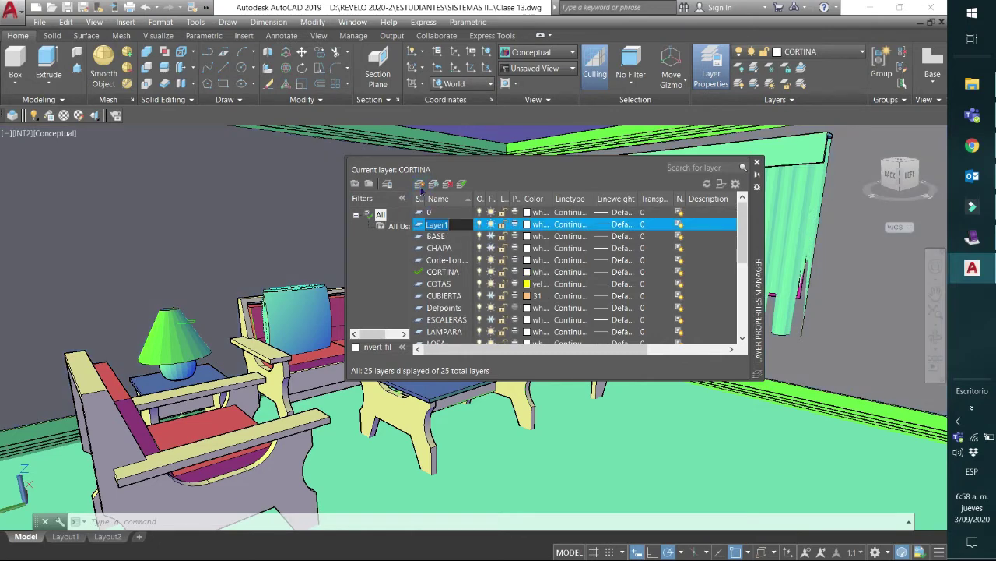
text(PINTURA)
click(461, 184)
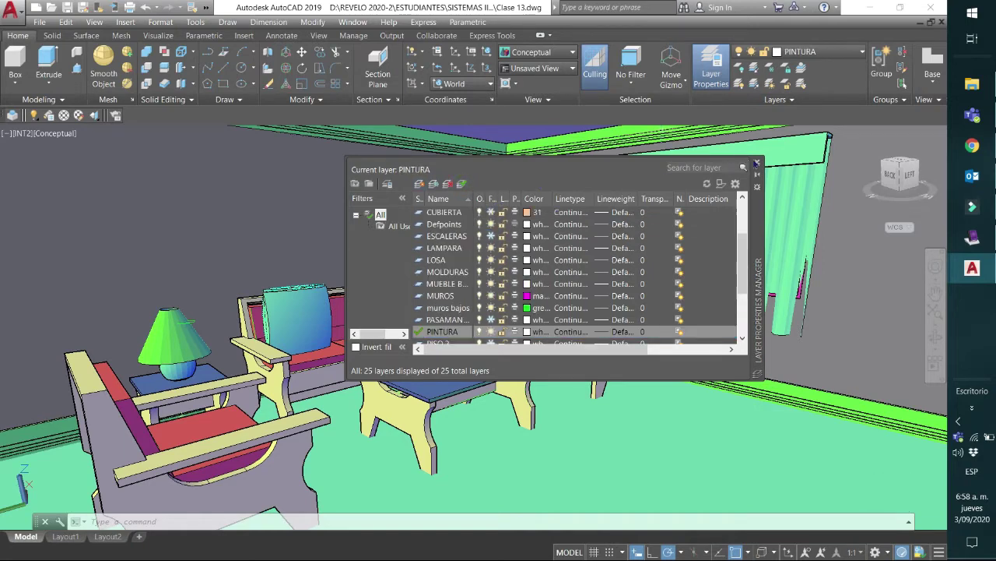
click(757, 162)
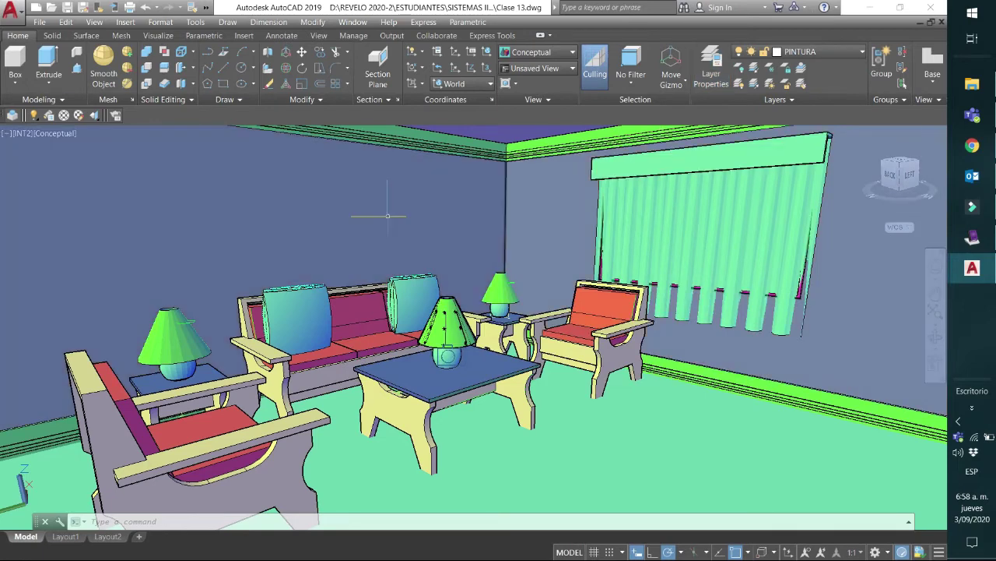
- Change the visual style to 2D Wireframe and bring the empty area beside the house's curtained corner into view
click(64, 135)
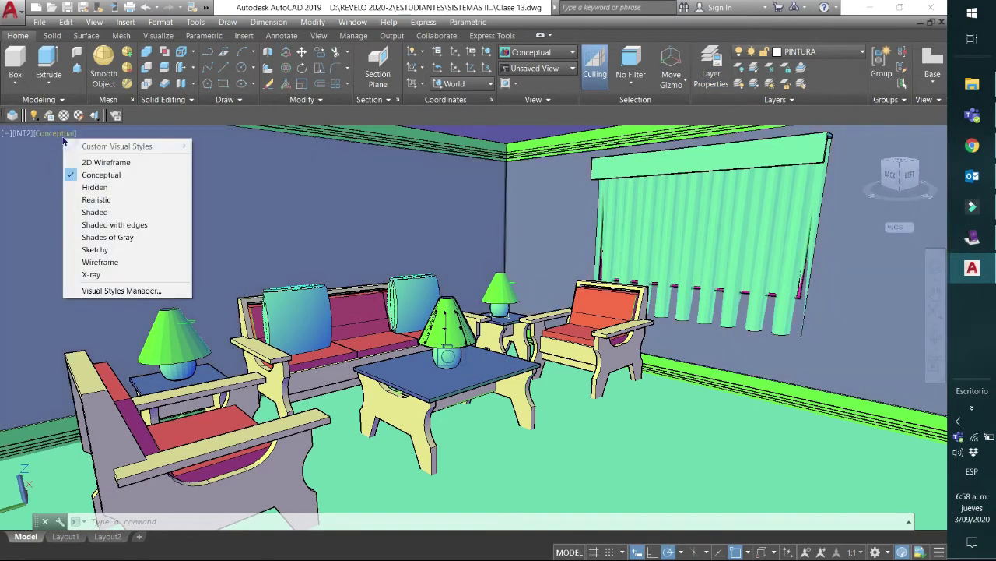
click(101, 163)
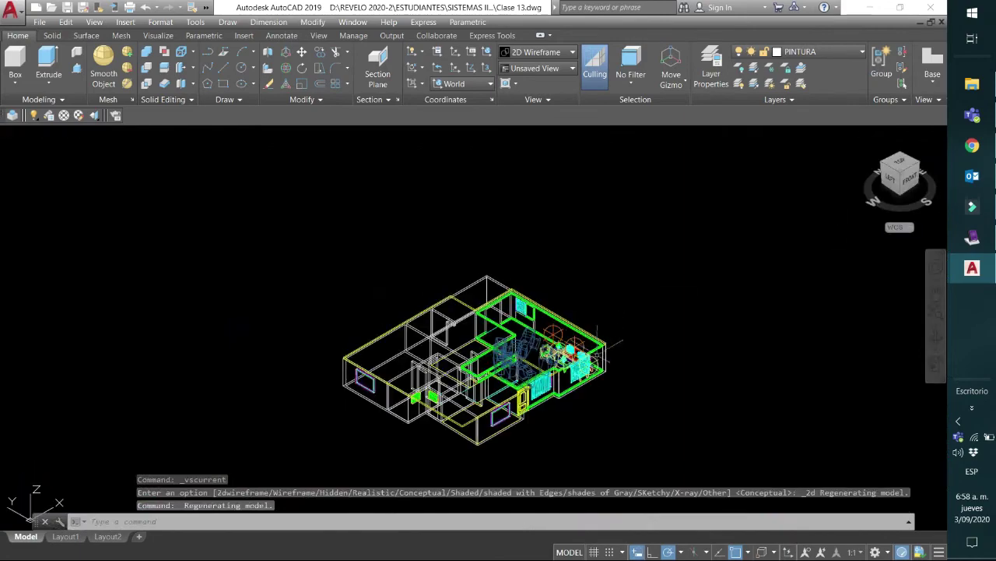
scroll(747, 405, up, 5)
scroll(344, 304, up, 3)
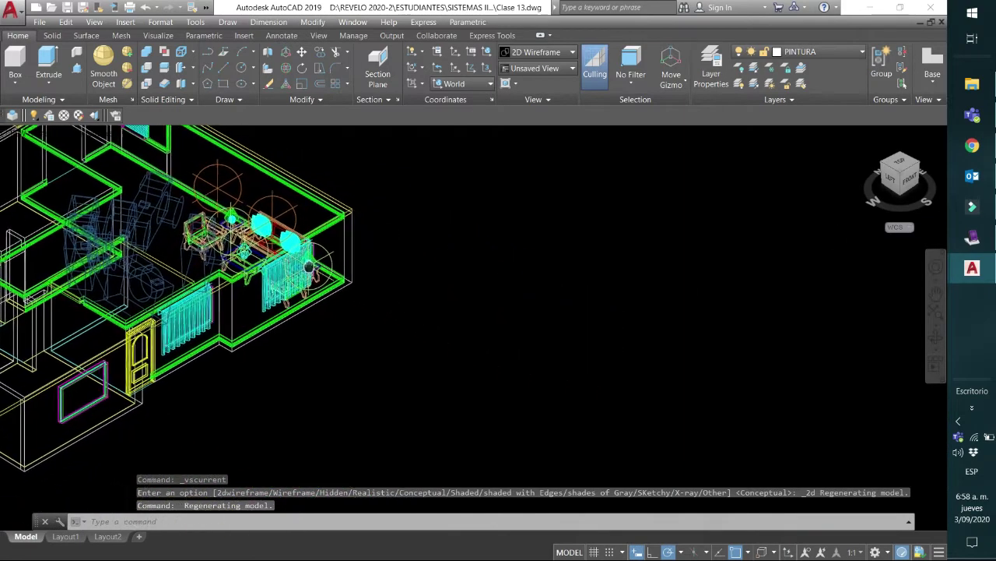
scroll(400, 342, up, 2)
middle_drag(401, 343, 338, 325)
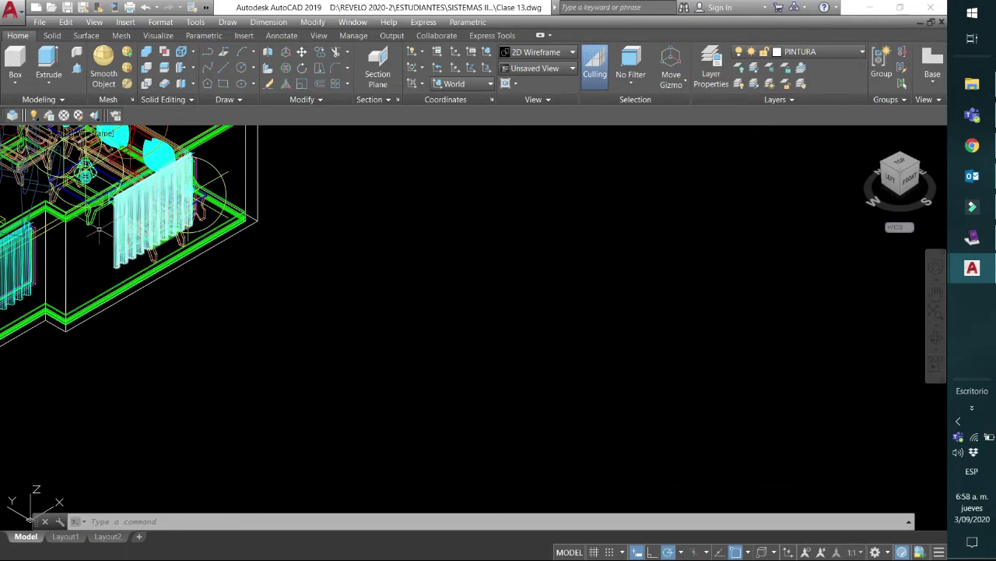
click(100, 204)
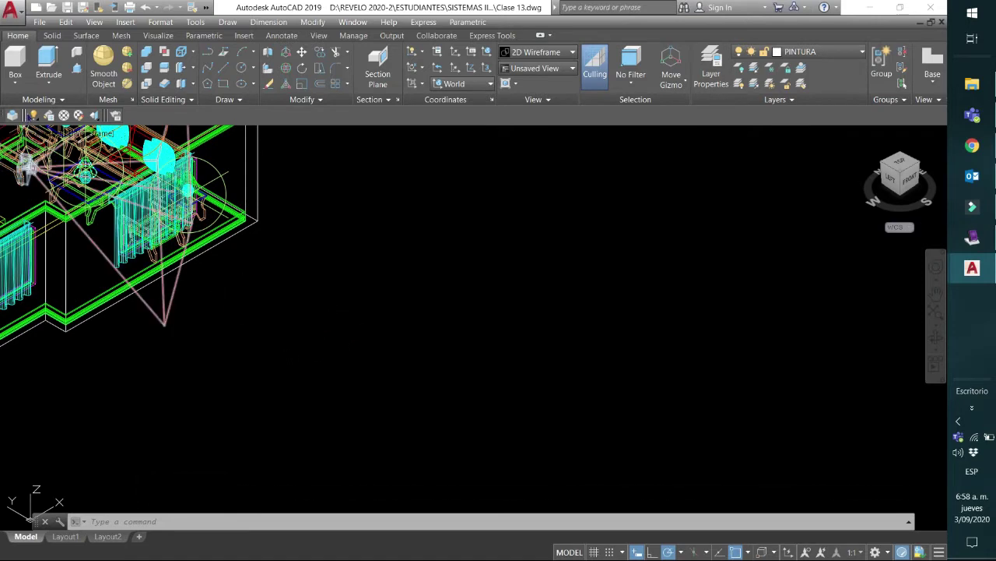
click(15, 63)
click(298, 352)
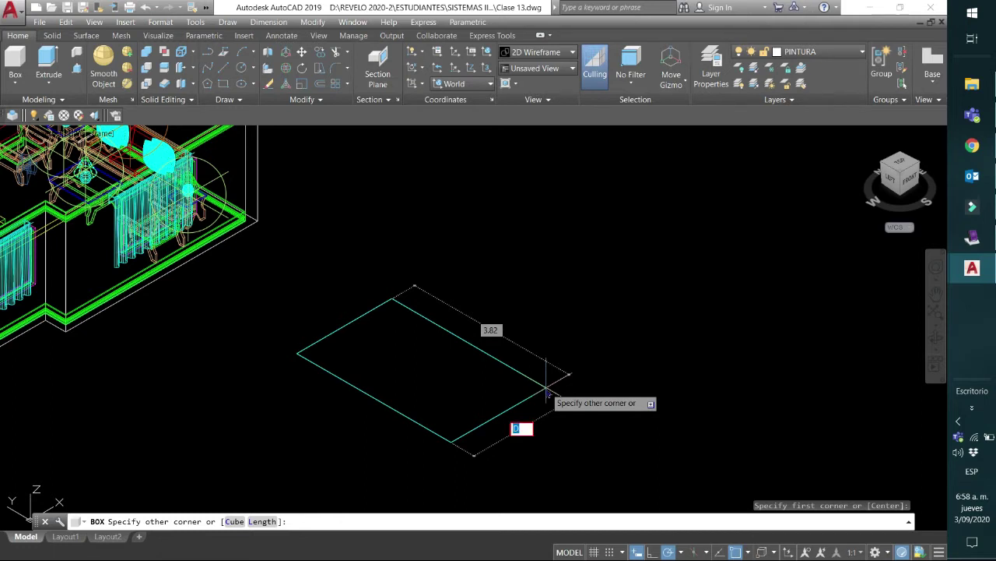
key(Escape)
key(Escape)
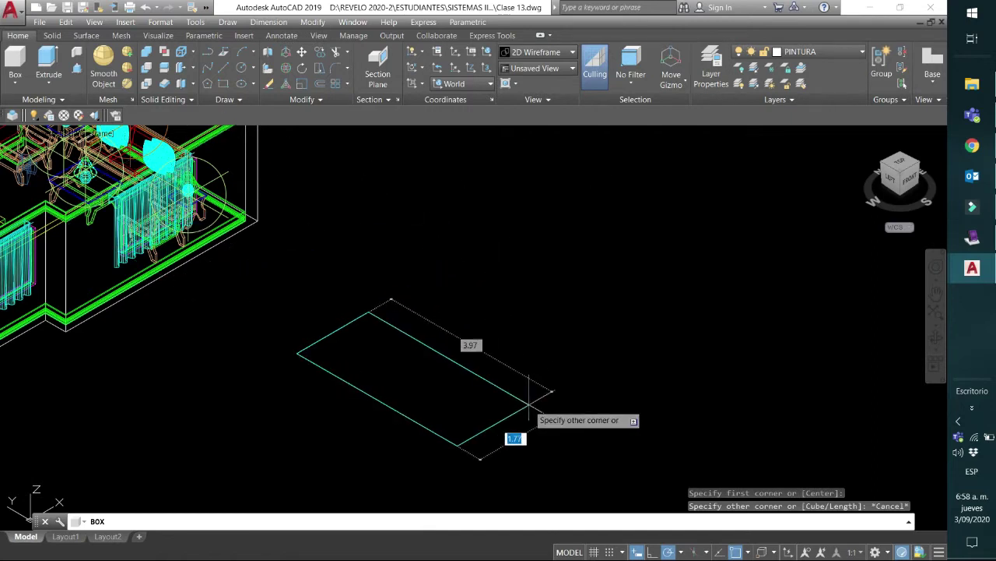
key(Escape)
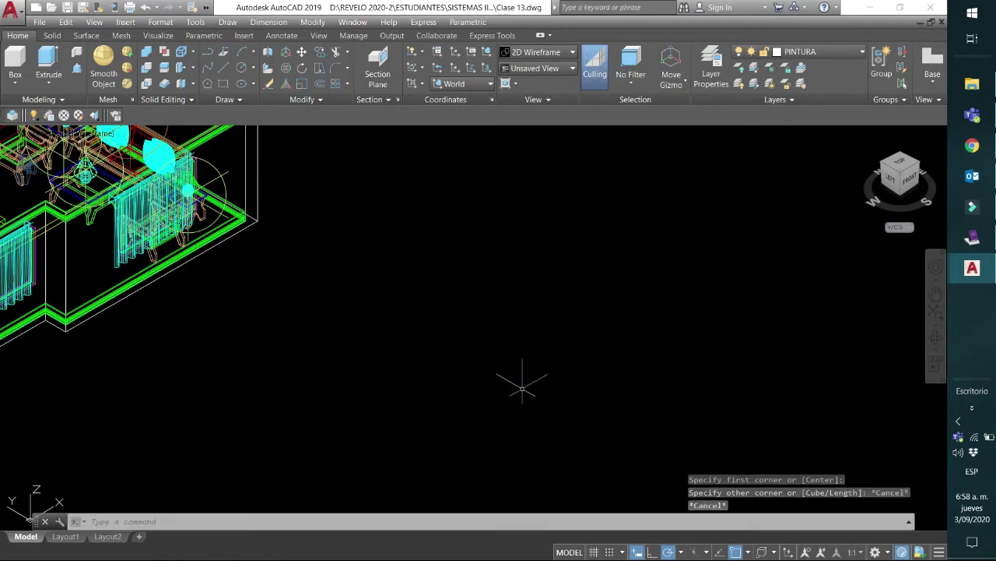
- Draw a rectangle with length 1 and width 0.7 in the empty area beside the house
text(REC)
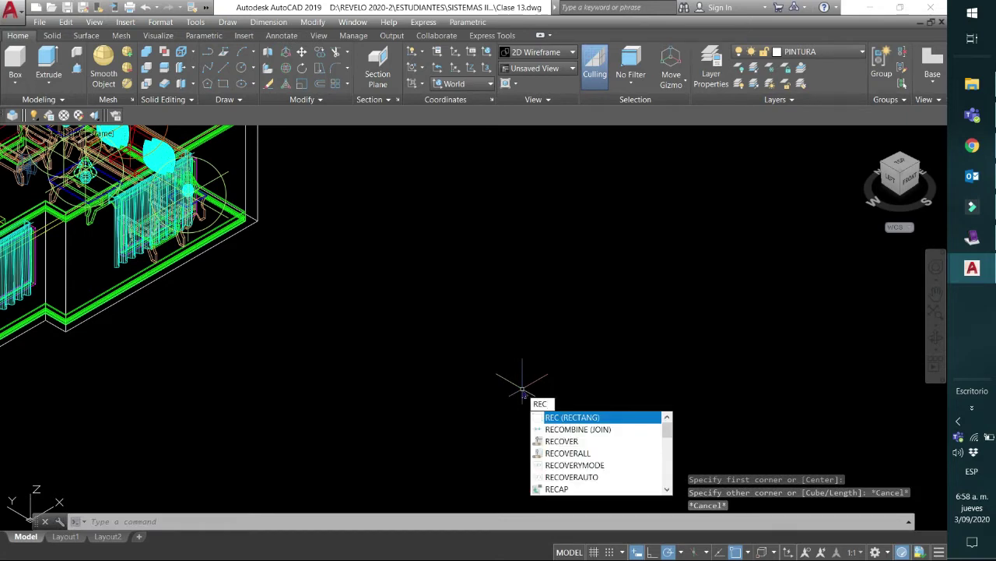
key(Return)
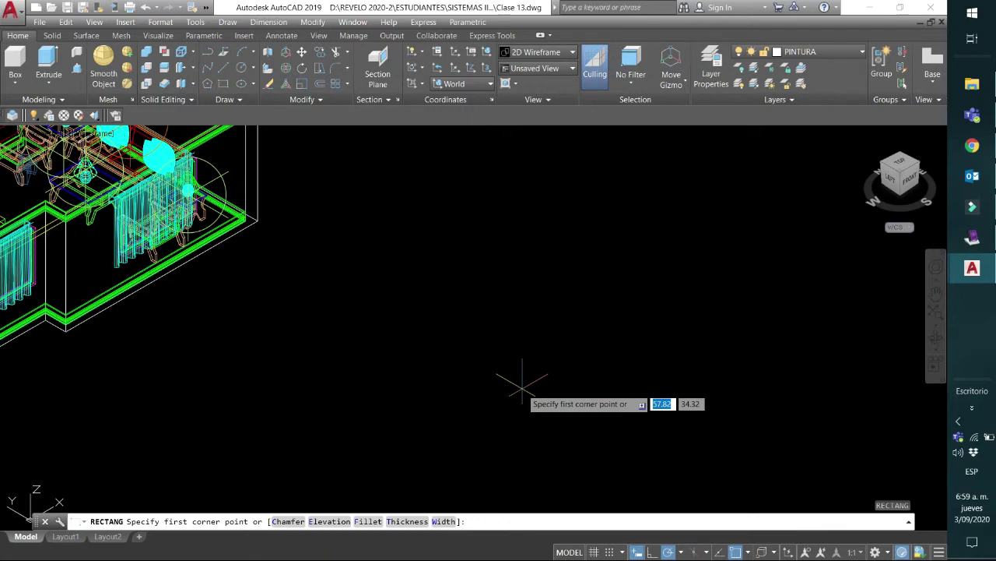
click(335, 359)
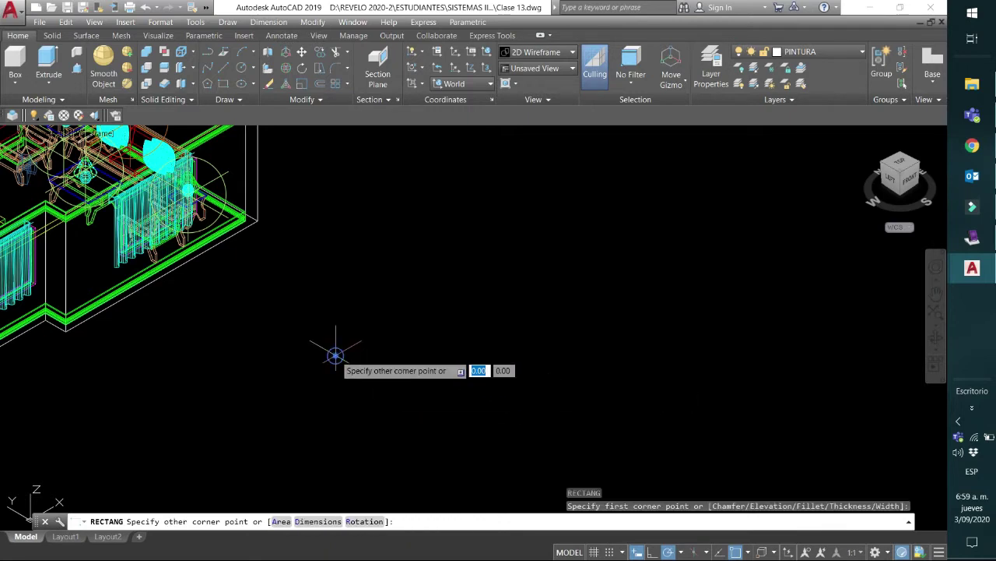
click(328, 525)
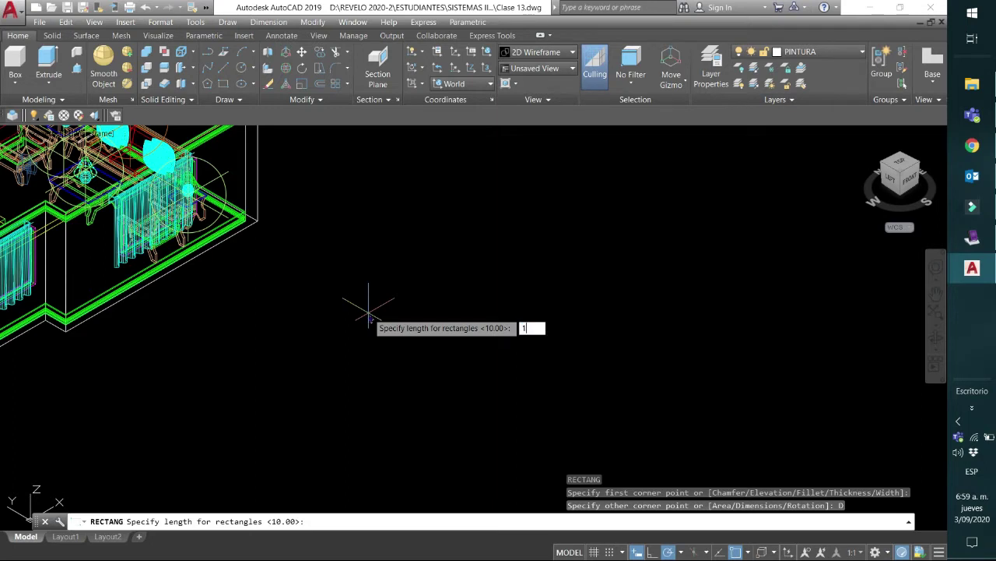
text(1)
key(Return)
text(1)
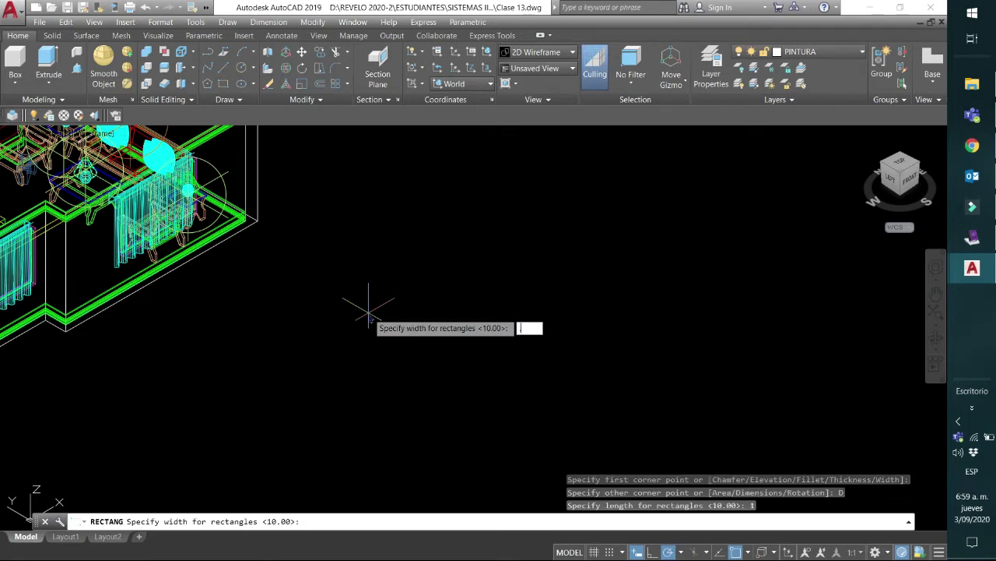
key(Return)
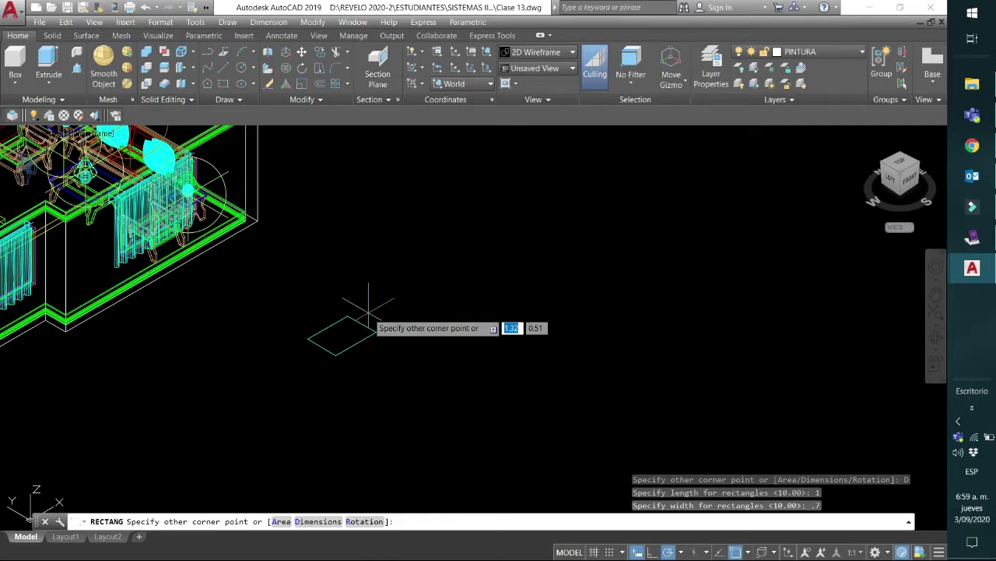
click(426, 348)
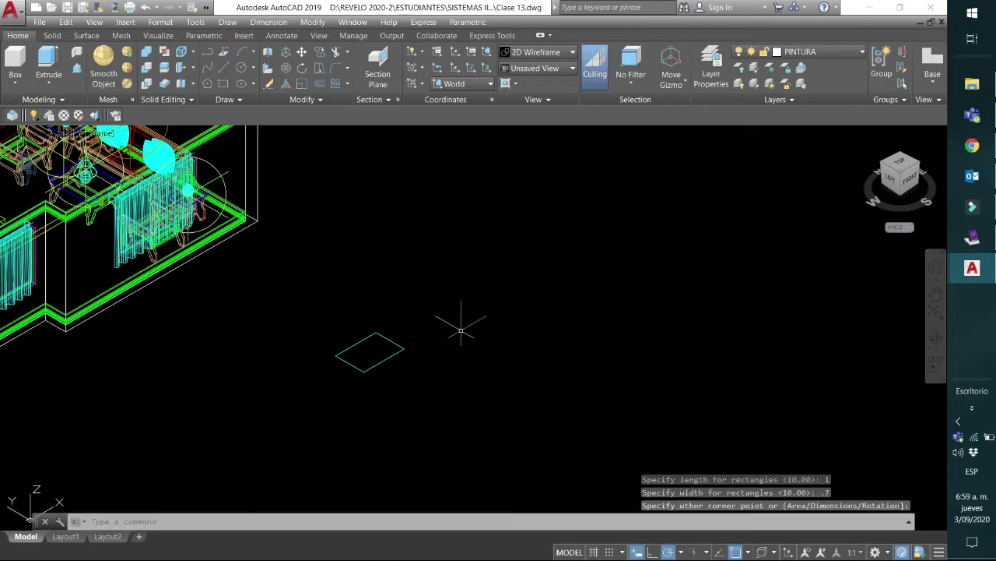
- Offset the rectangle inward by 0.06 to outline the picture frame's border
scroll(347, 372, up, 2)
scroll(406, 383, up, 4)
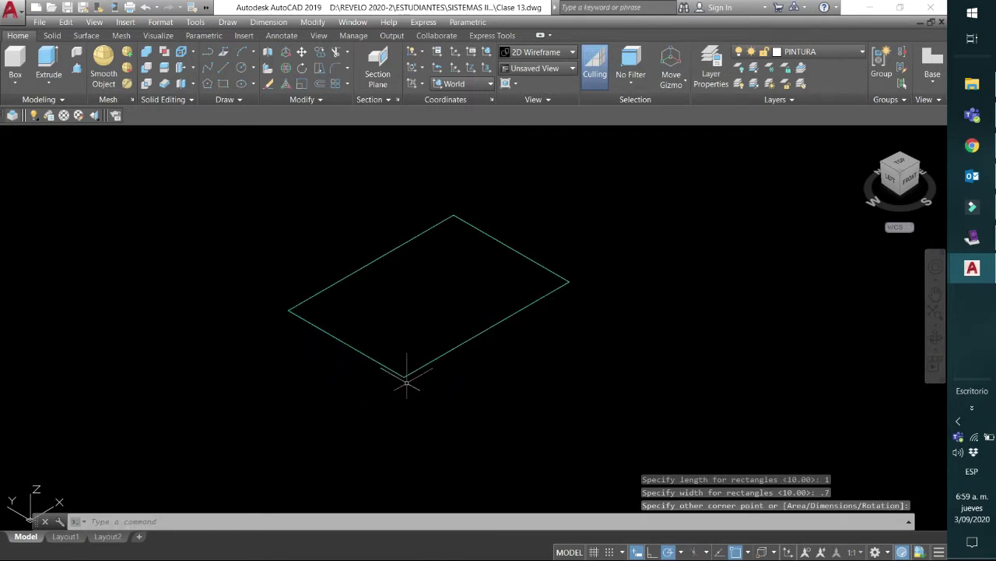
middle_drag(442, 333, 351, 362)
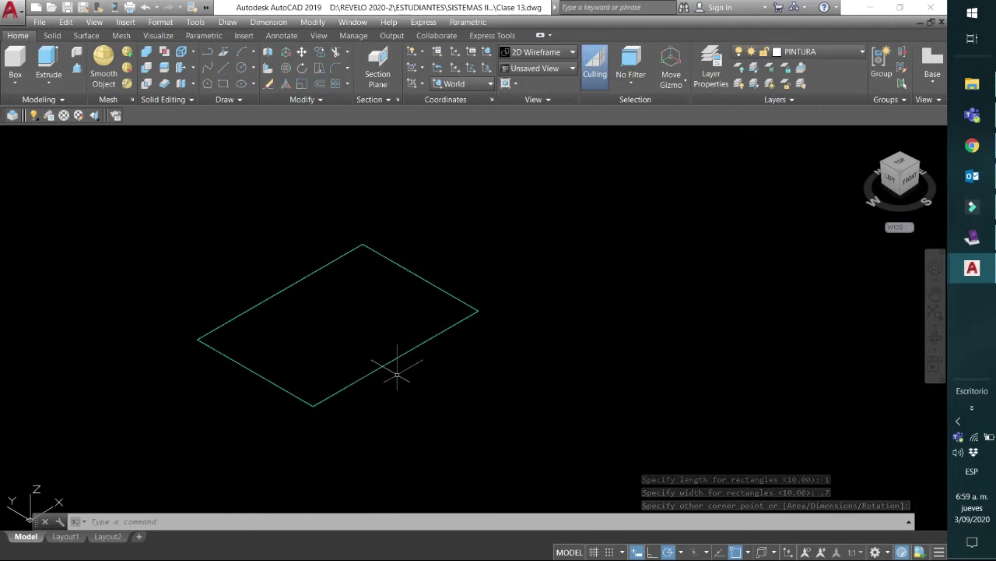
text(o)
key(Return)
key(BackSpace)
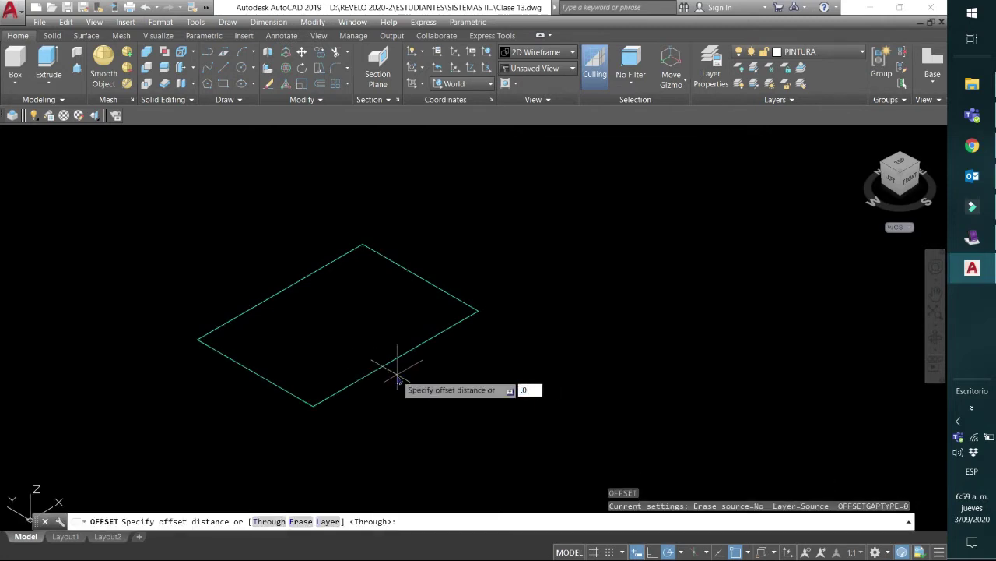
key(Return)
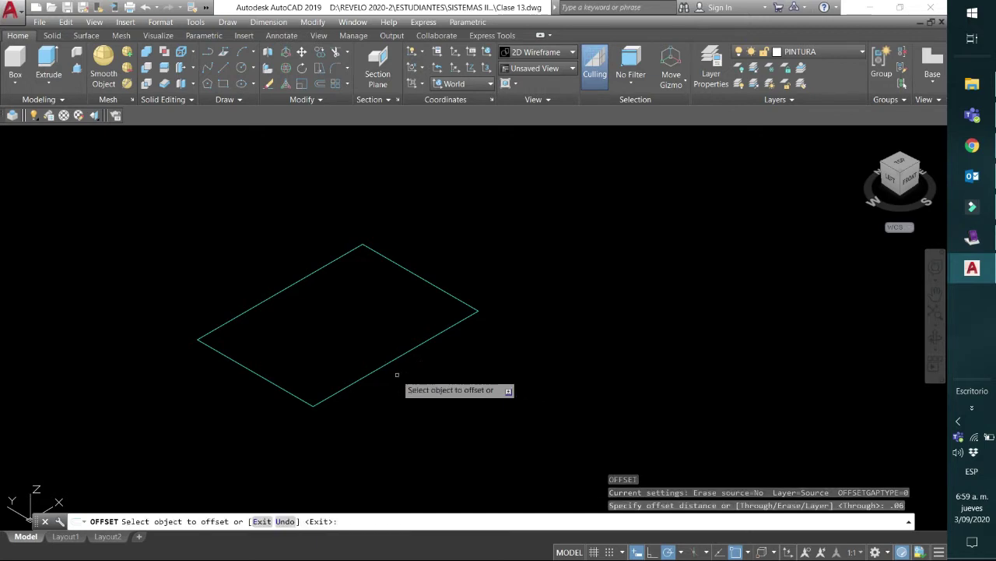
click(397, 358)
click(386, 333)
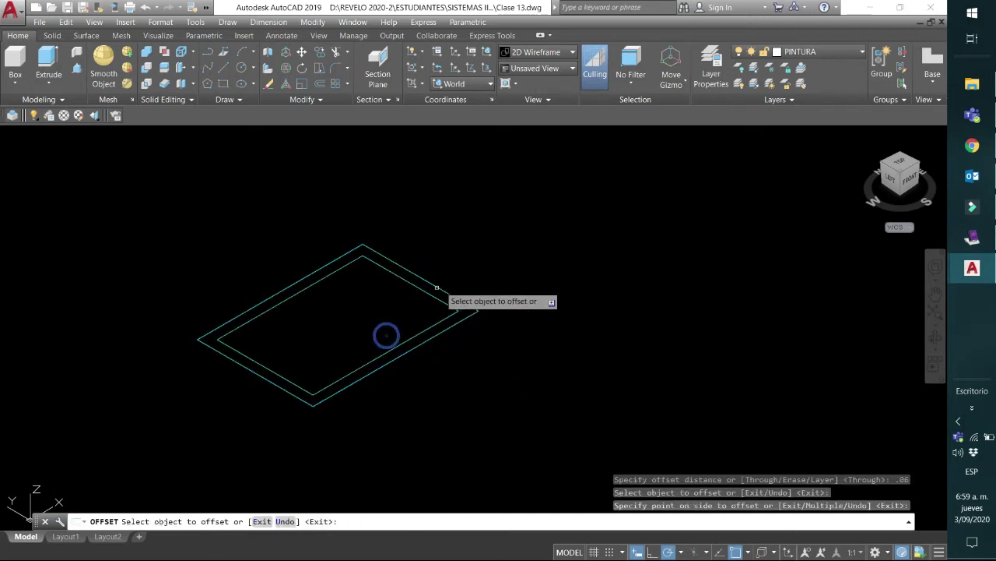
scroll(461, 301, up, 2)
middle_drag(458, 291, 524, 249)
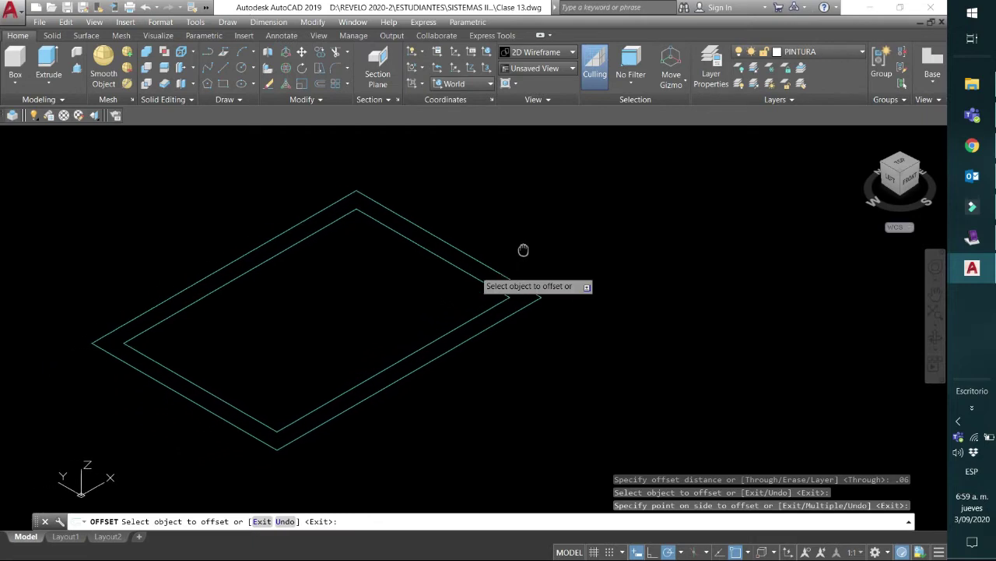
- Convert the inner rectangle into a region
right_click(534, 229)
click(544, 236)
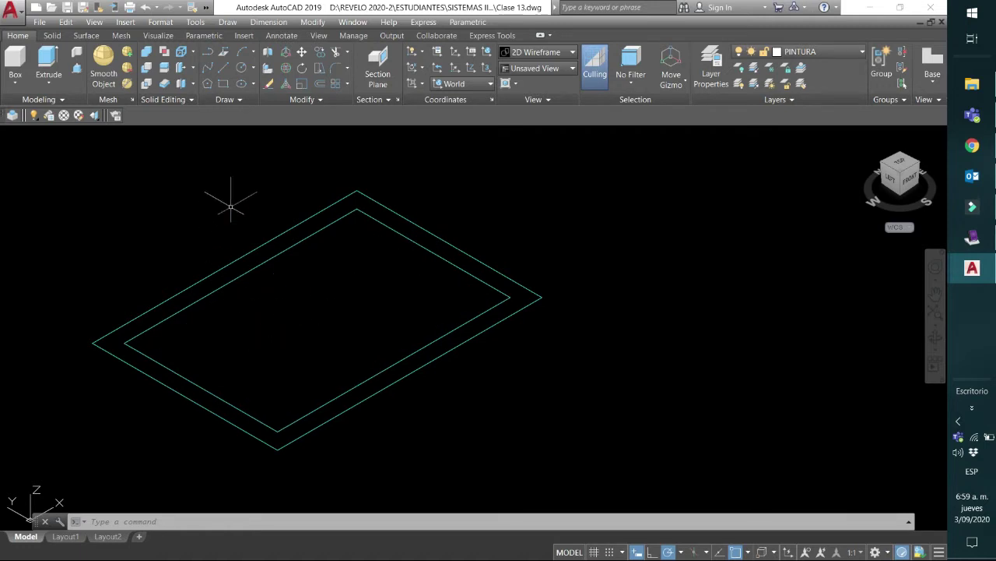
click(240, 102)
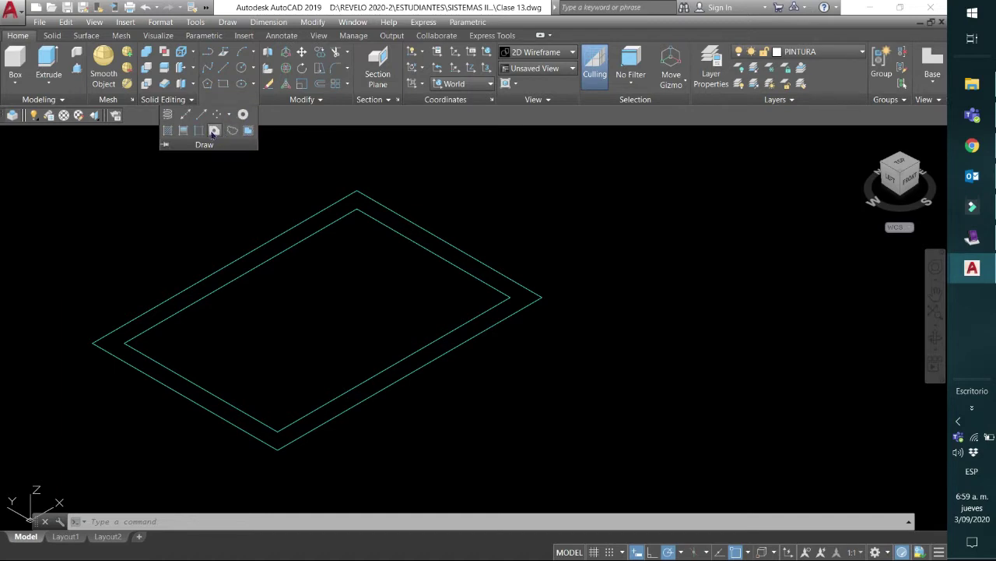
click(213, 130)
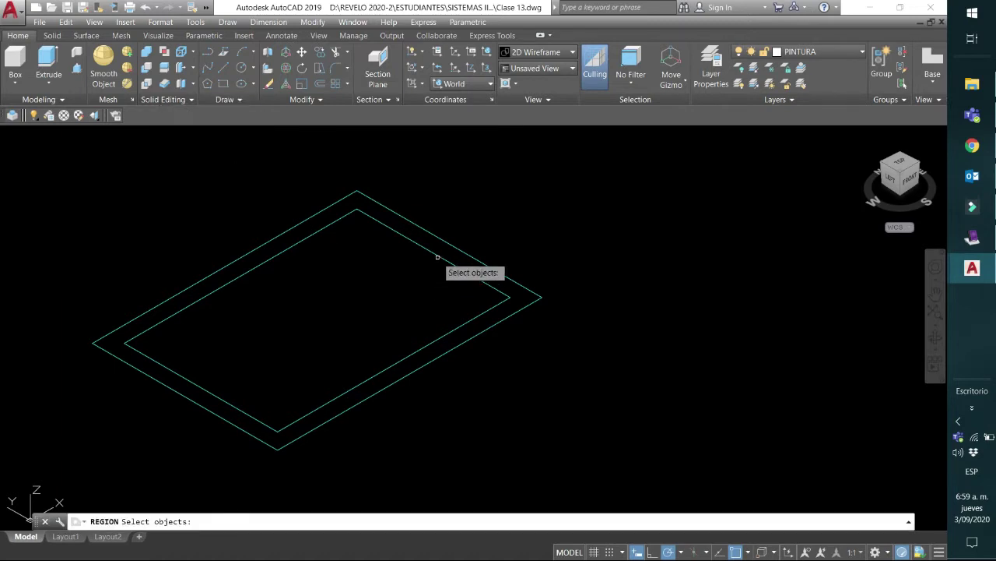
click(437, 256)
click(436, 257)
key(Return)
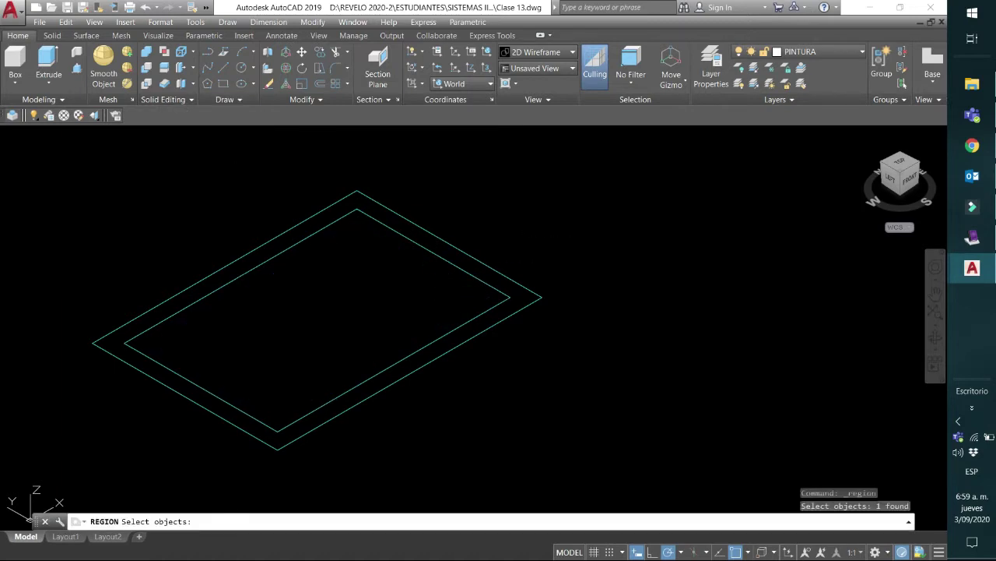
- Change the visual style to Conceptual to display the region as a filled surface
click(91, 137)
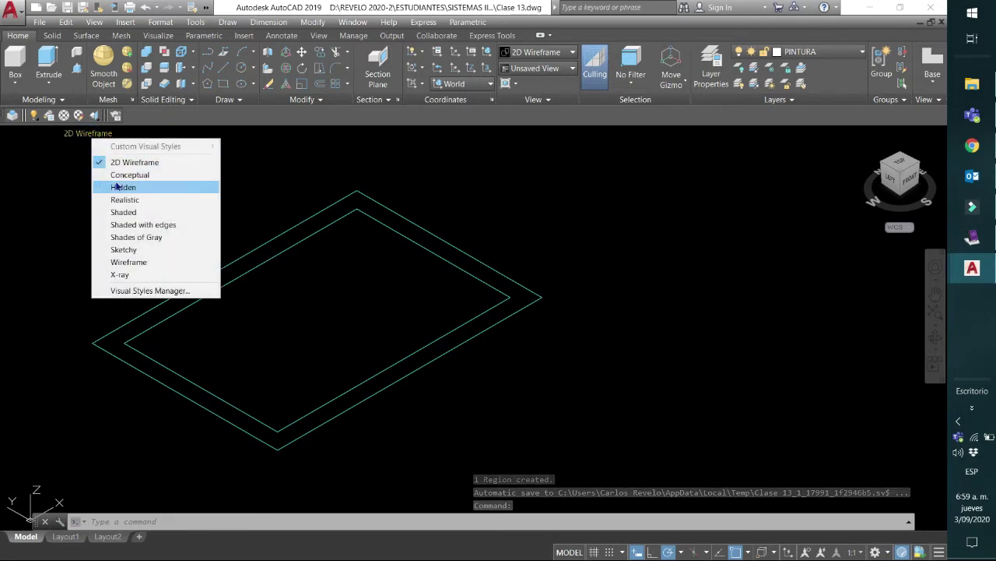
click(116, 178)
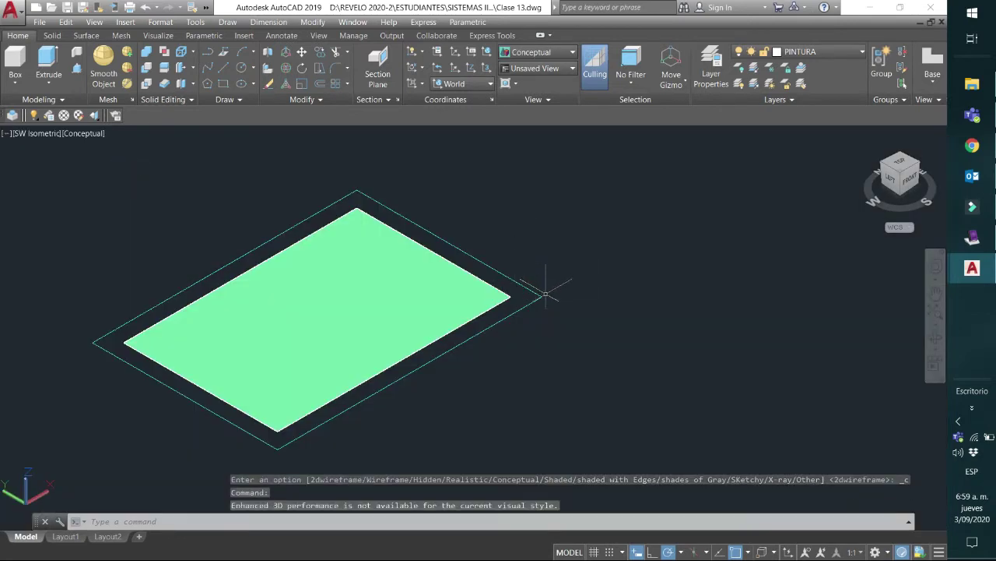
middle_drag(534, 329, 564, 322)
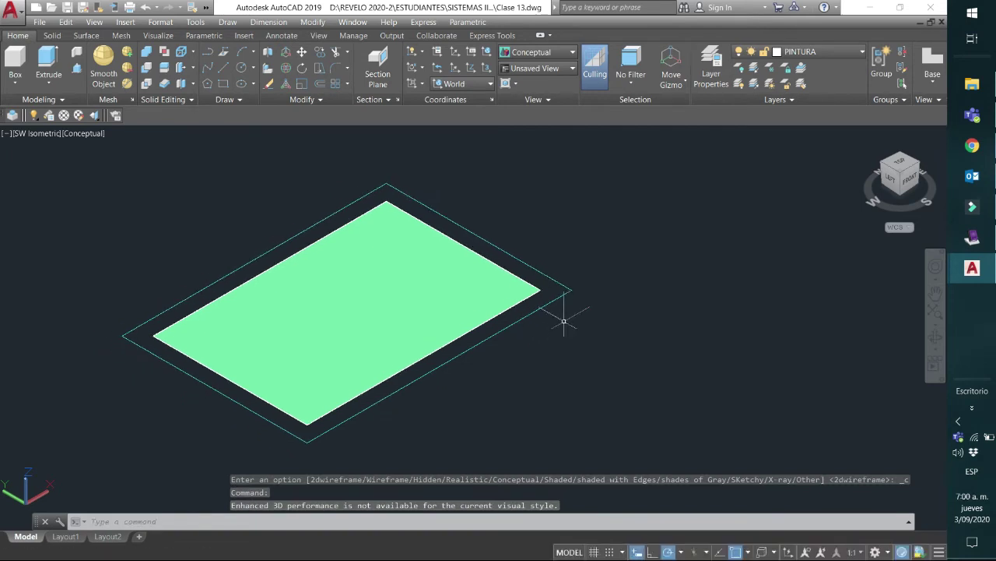
- Draw a box over the inner rectangle from corner to opposite corner, about 0.32 high
click(14, 64)
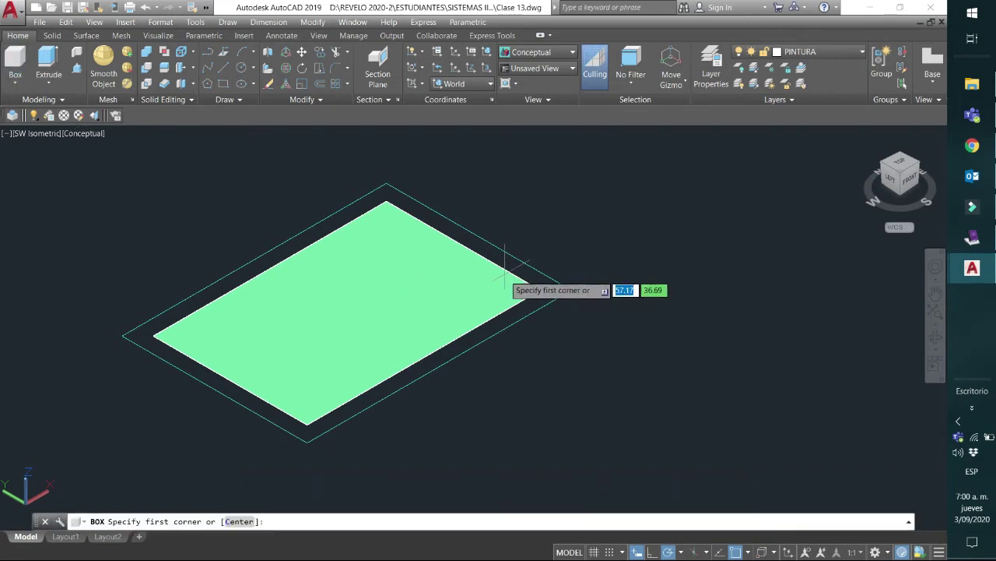
click(539, 290)
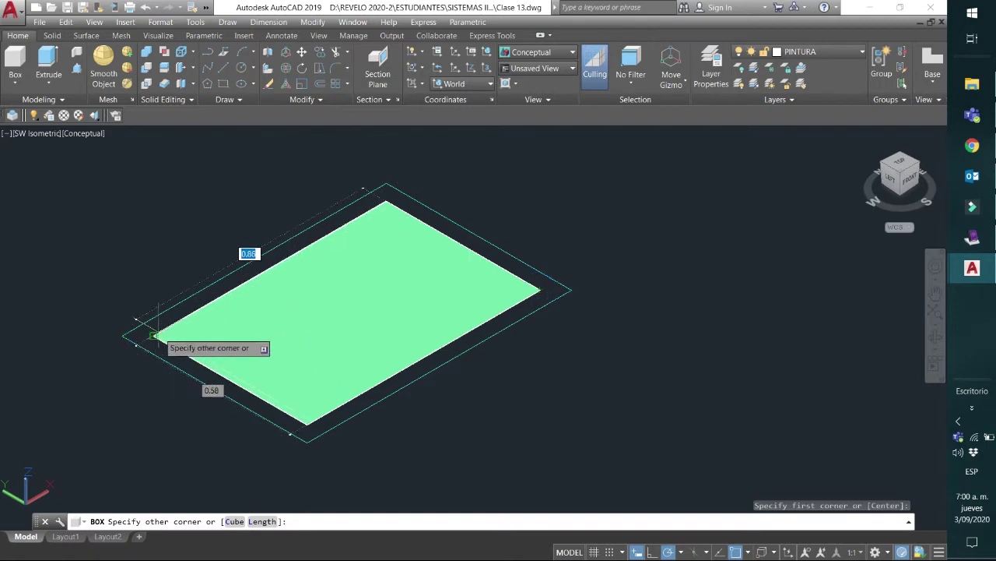
click(152, 335)
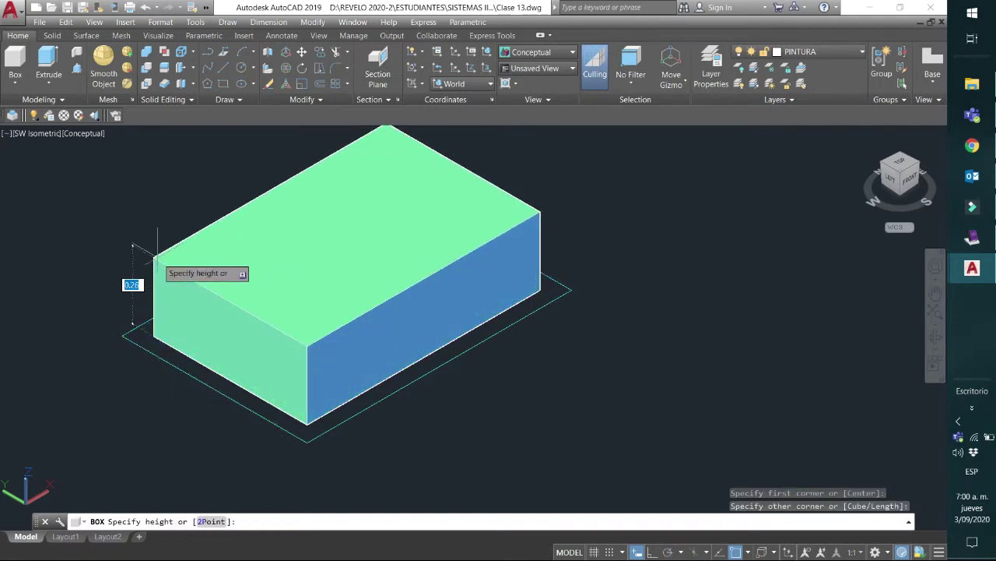
click(156, 250)
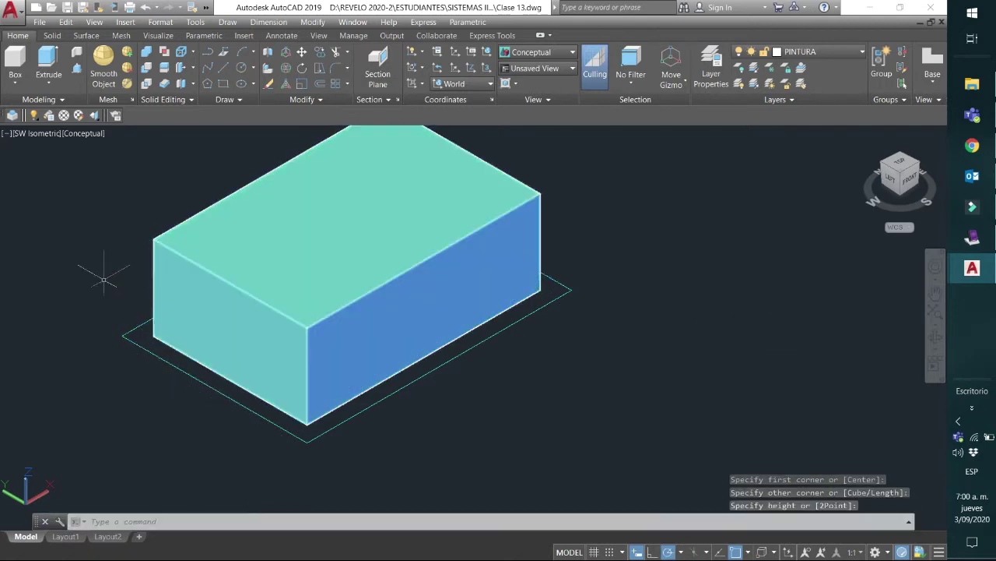
- Draw a second box over the outer rectangle from corner to opposite corner with a height of 0.03
click(15, 60)
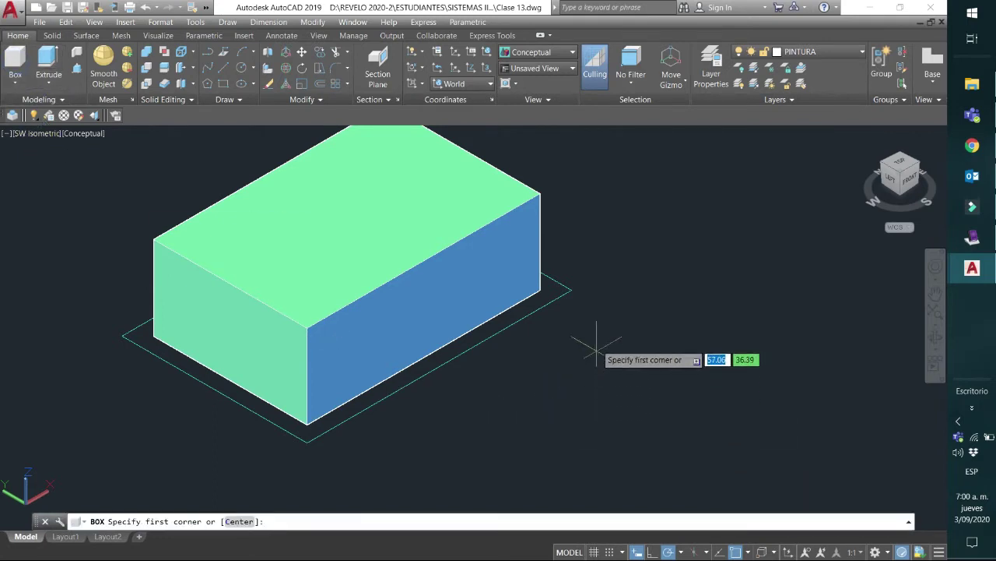
click(572, 290)
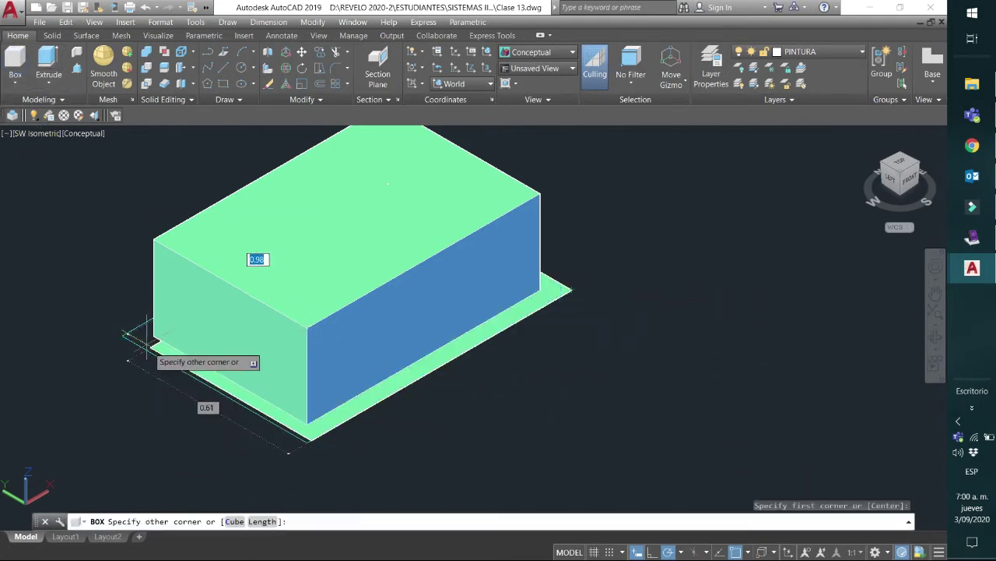
click(122, 335)
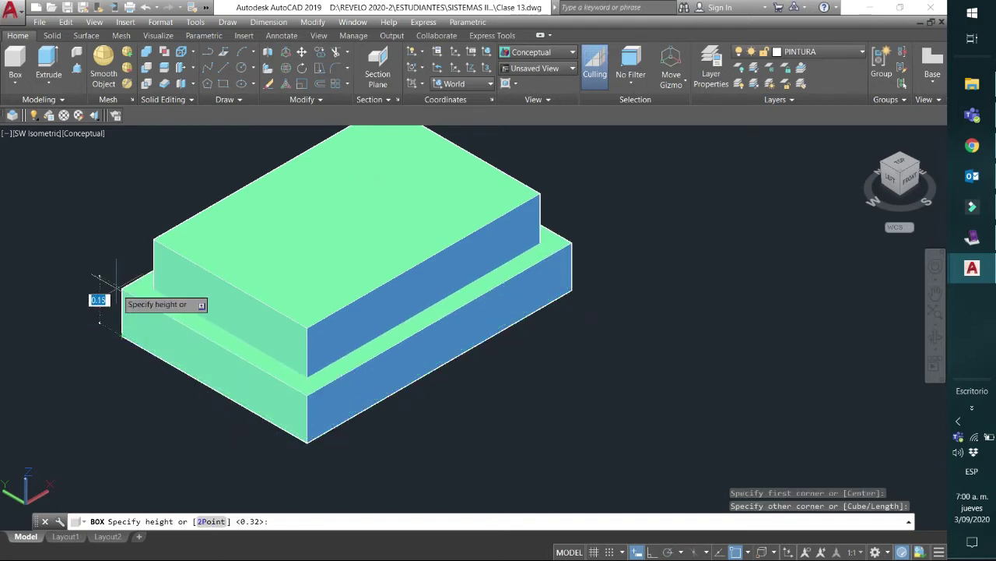
key(Return)
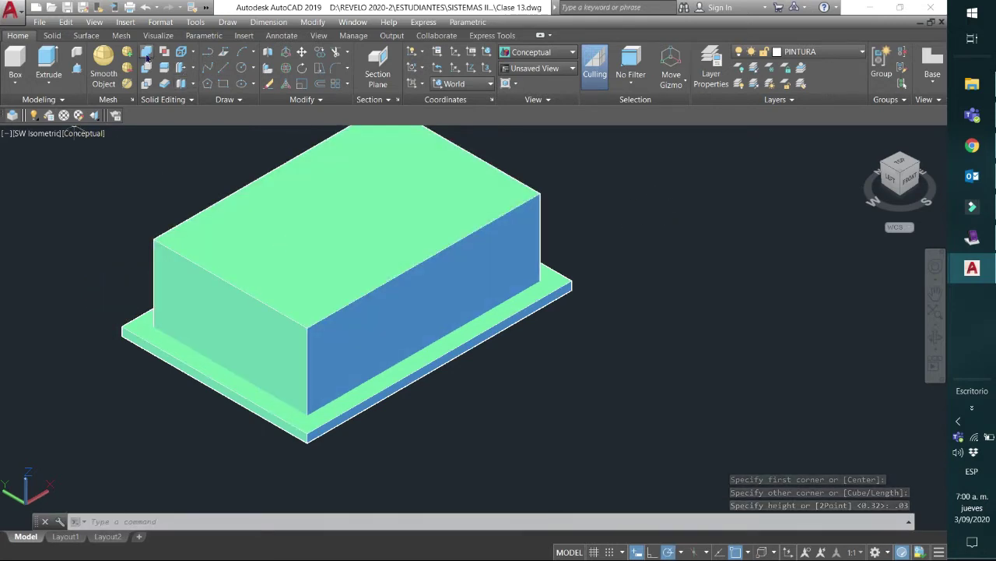
- Subtract the tall inner box from the thin outer box to form the hollow picture frame
click(147, 68)
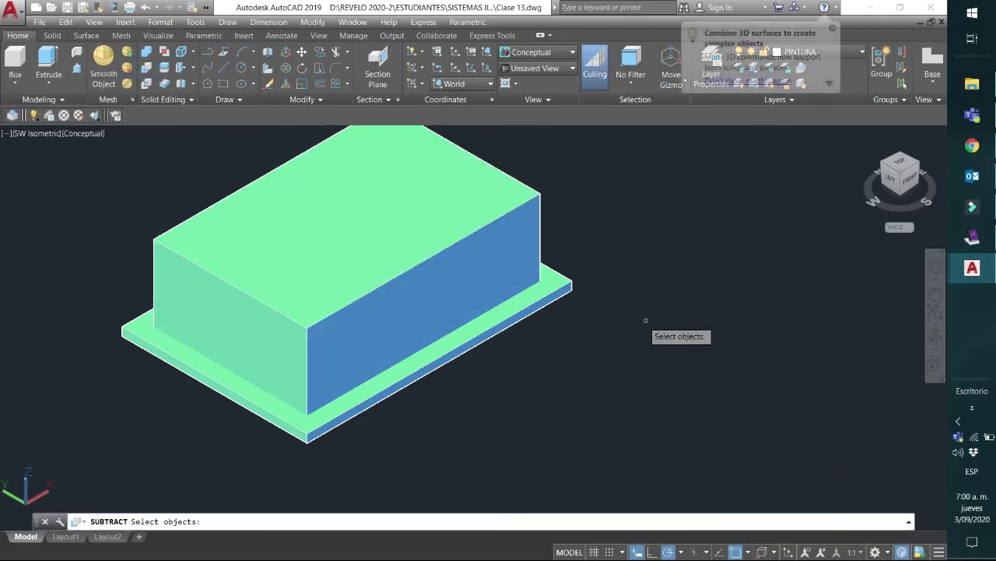
click(567, 288)
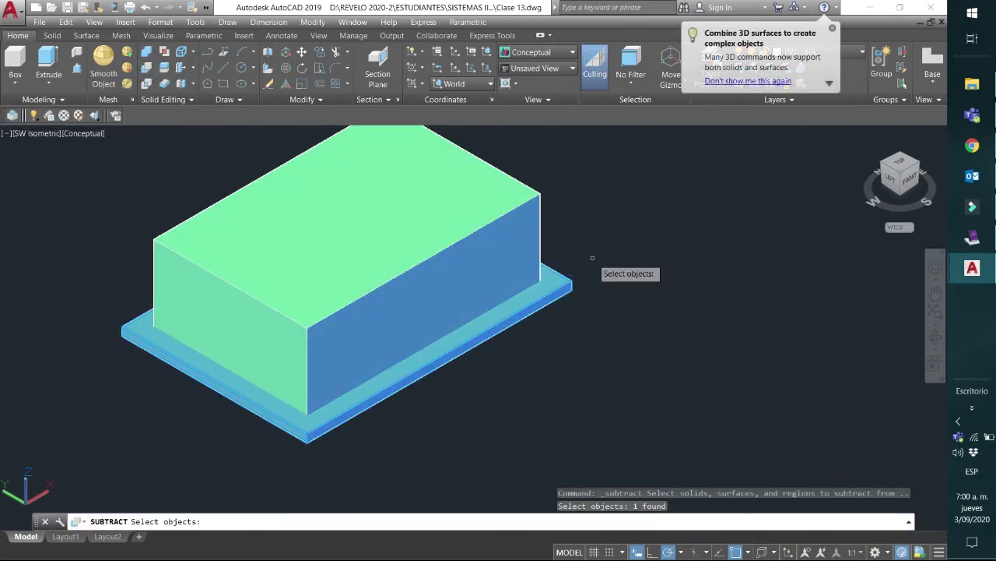
key(Return)
click(526, 257)
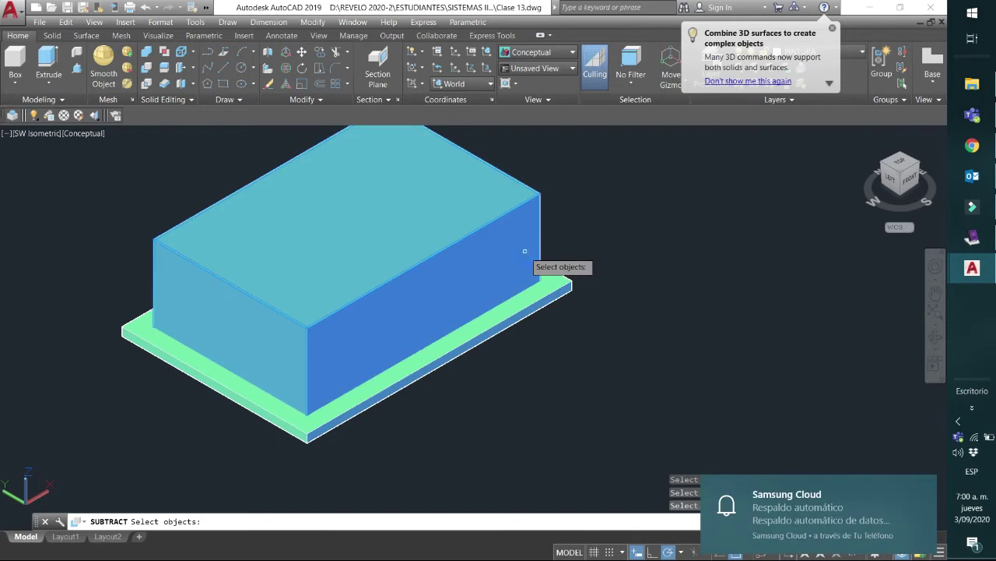
key(Return)
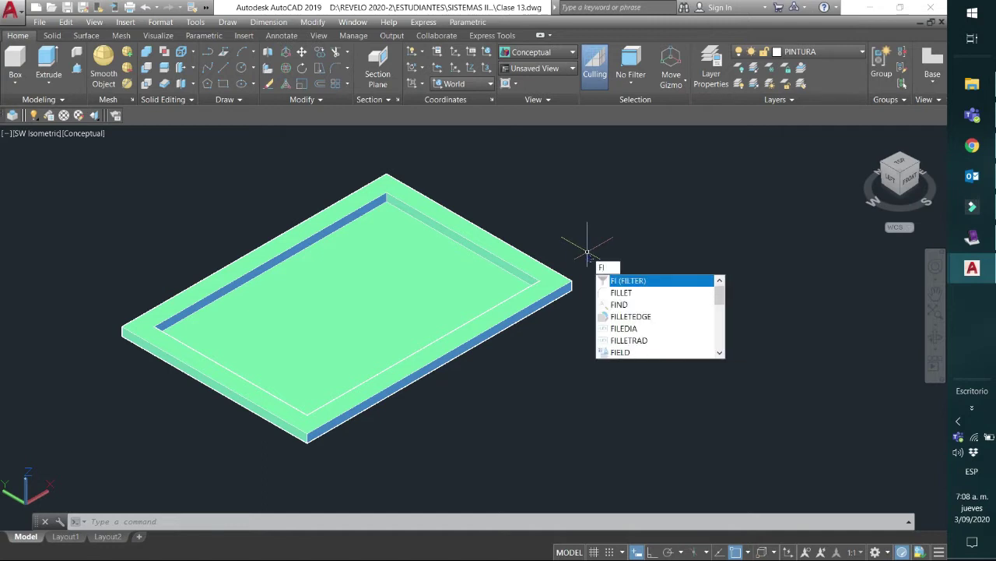
- Fillet the frame's four upper outer edges and three of its upper inner edges with a radius of 0.02
key(Down)
key(Return)
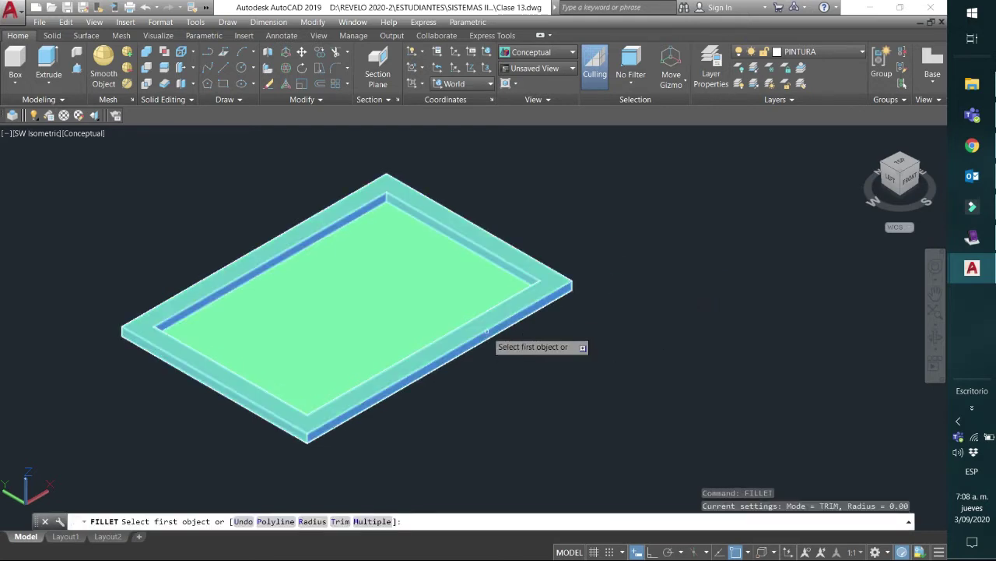
text(r)
key(Return)
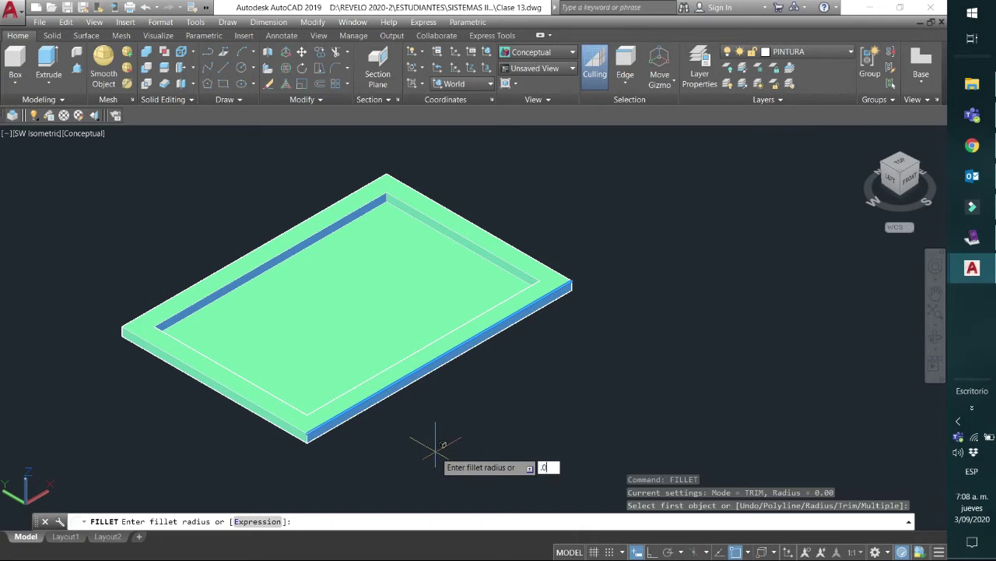
key(Return)
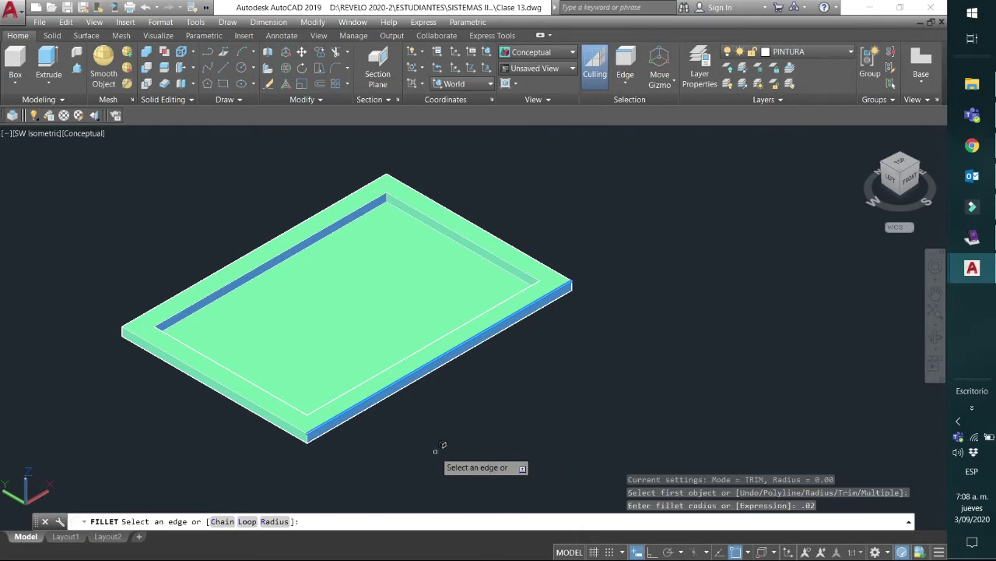
click(433, 360)
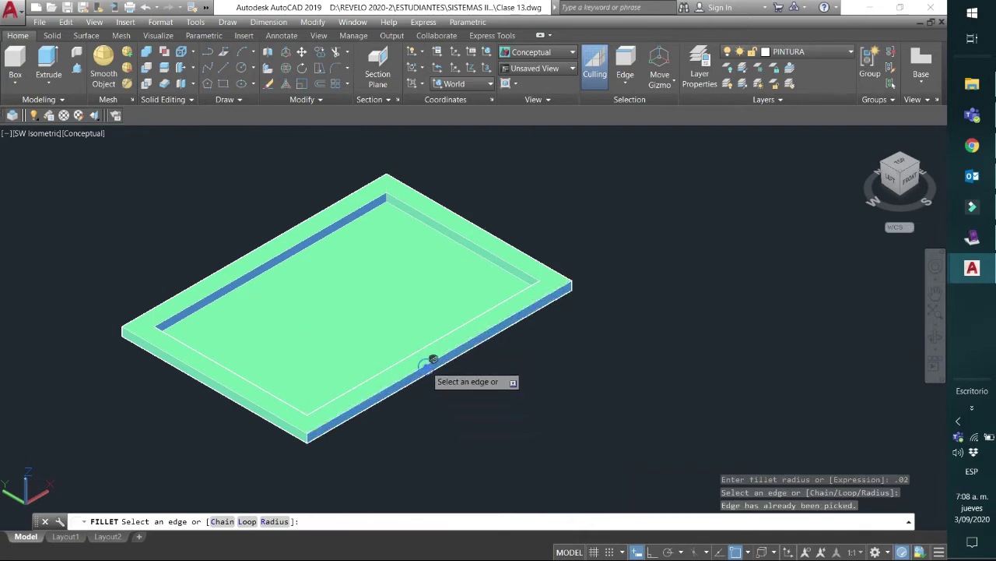
click(285, 408)
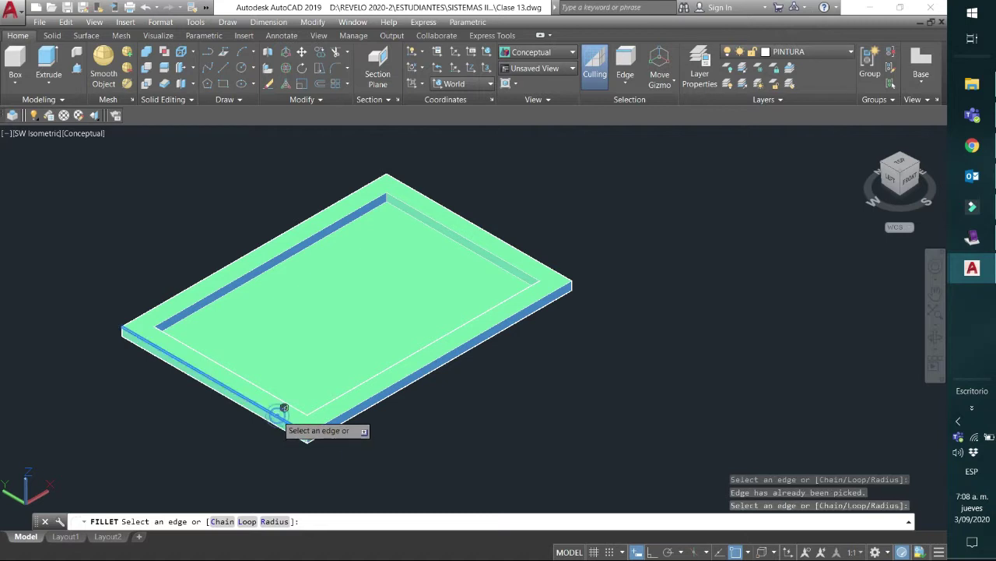
click(220, 265)
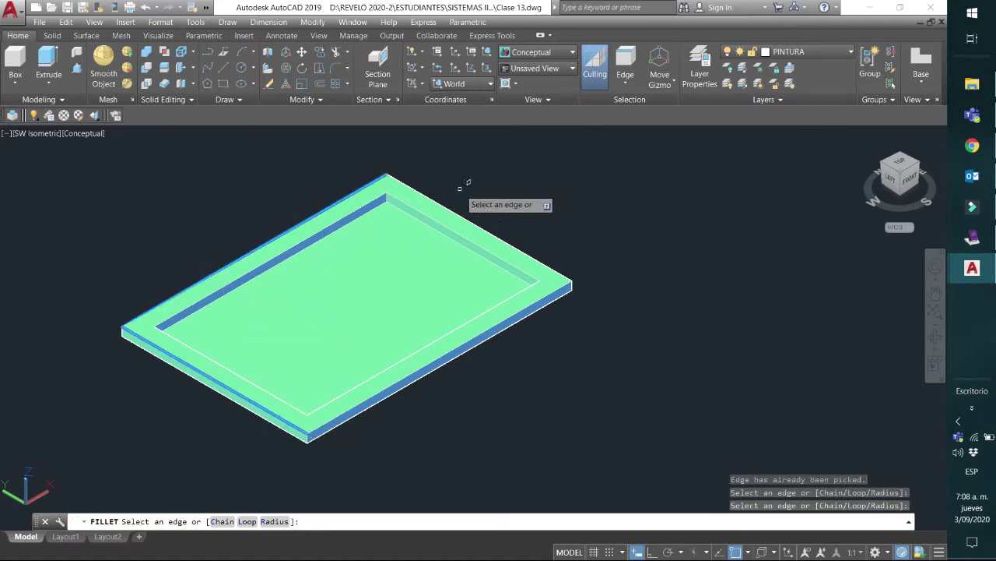
click(459, 217)
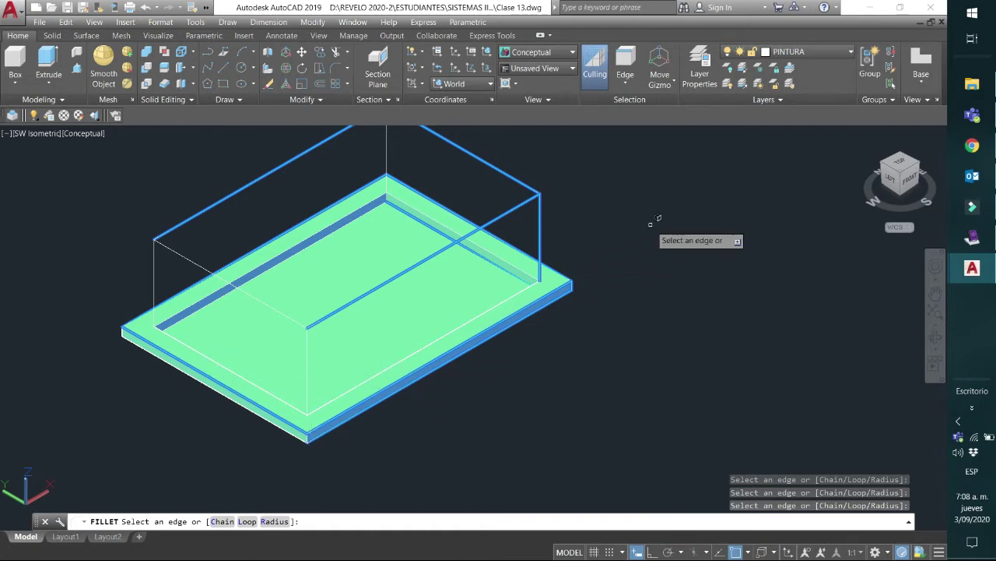
key(Return)
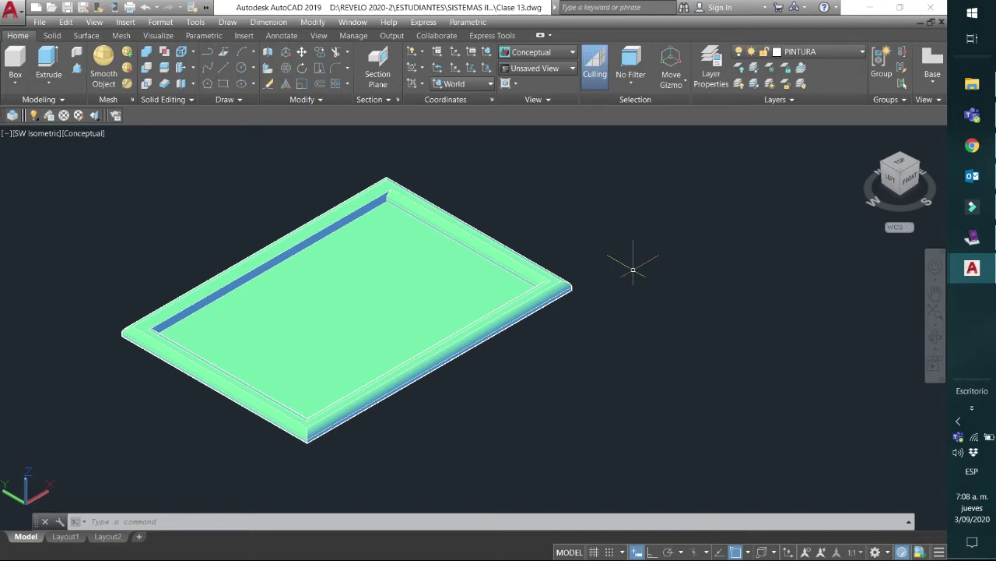
- Fillet the remaining upper inner edge on the frame's long rear side with a radius of 0.02
text(f)
key(Return)
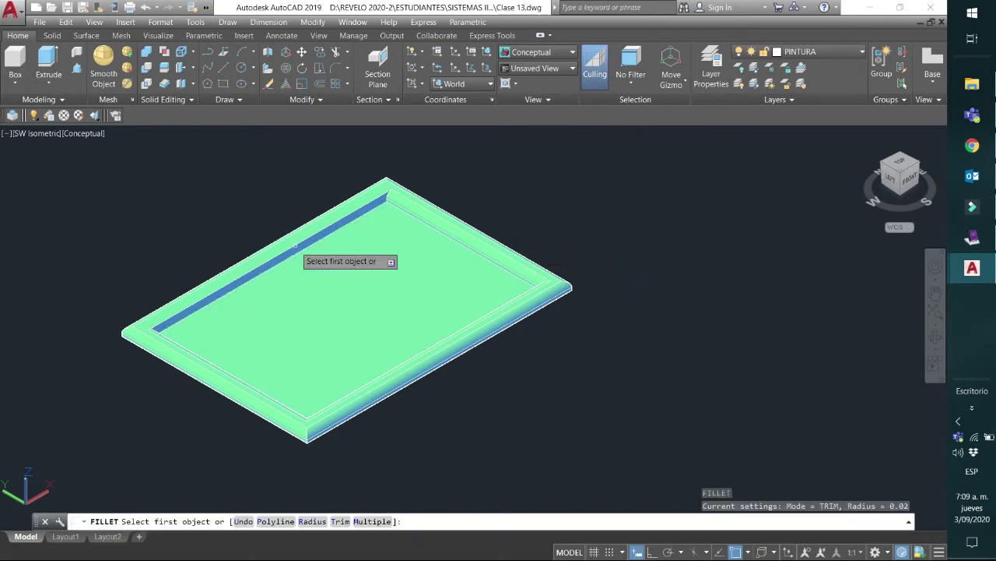
text(r)
key(Return)
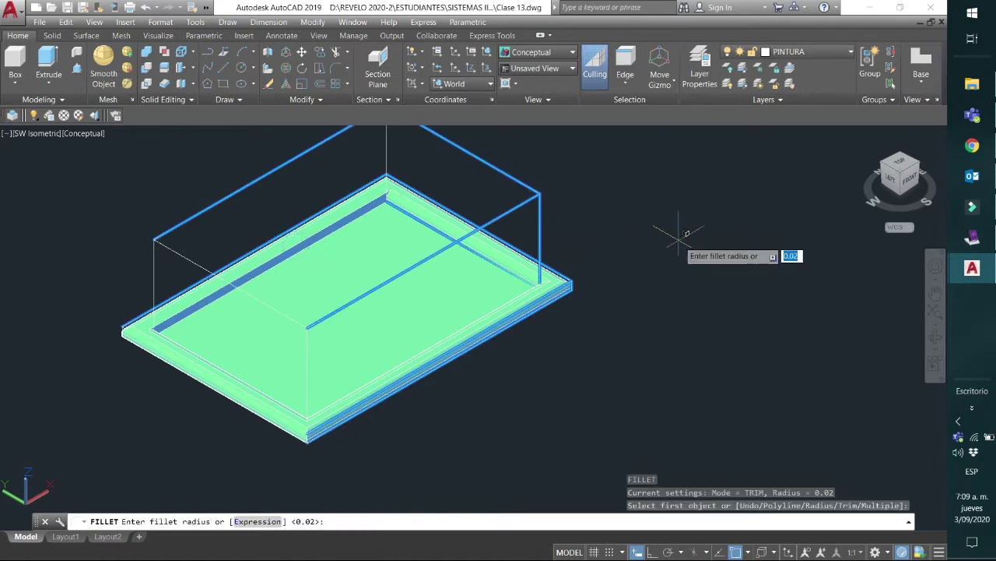
key(Return)
key(Return)
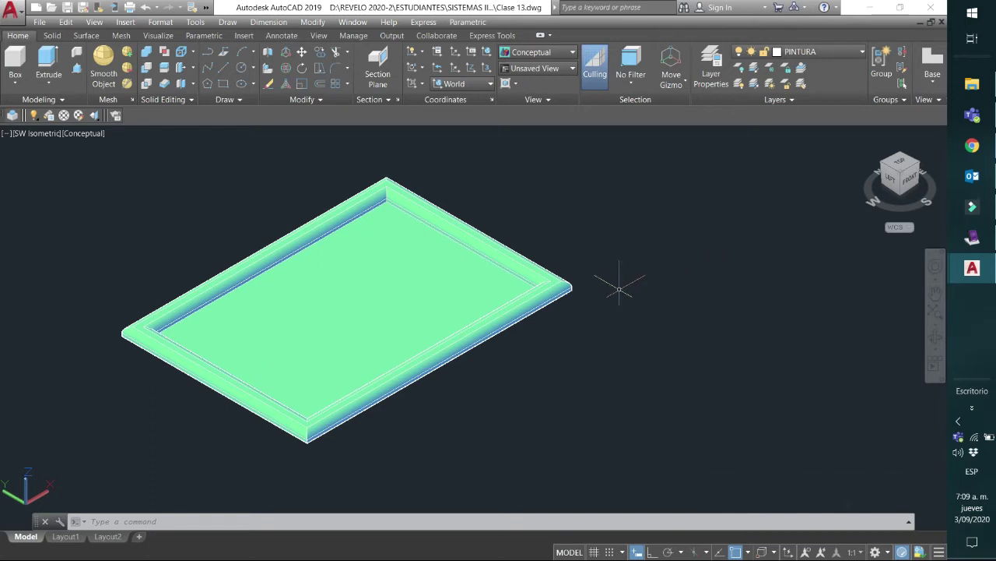
- Change the visual style to Realistic and open the Materials Browser
click(87, 135)
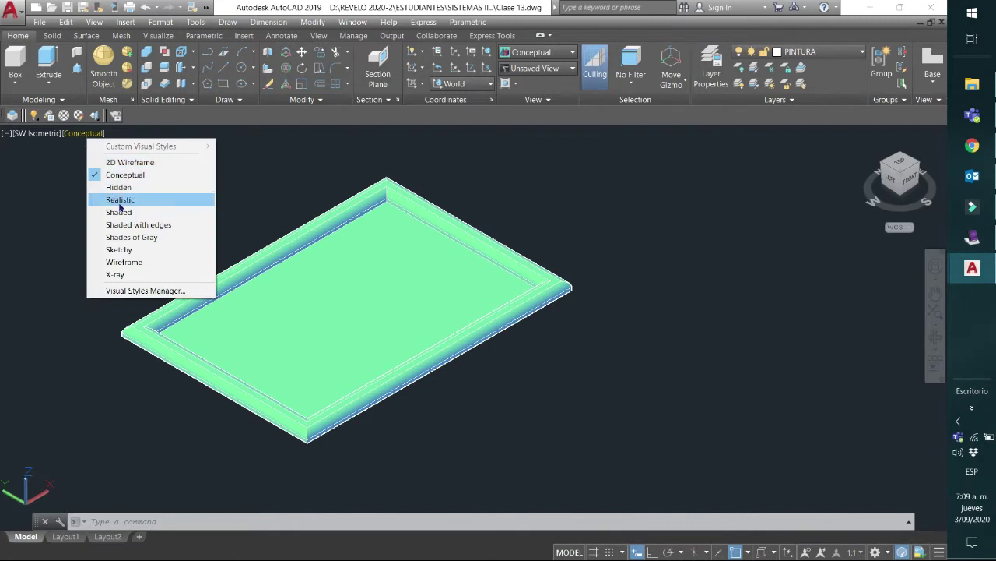
click(118, 200)
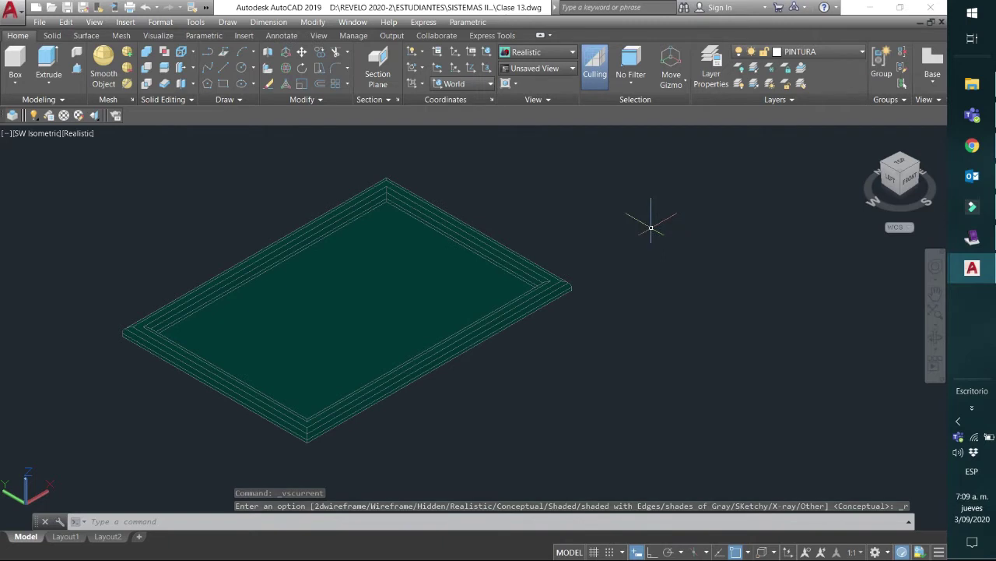
middle_drag(652, 218, 564, 241)
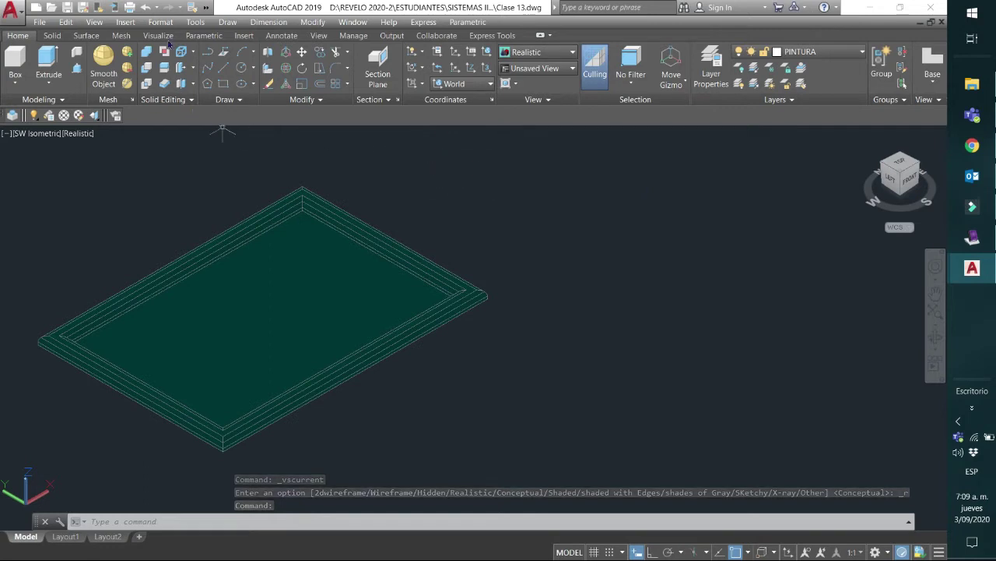
click(163, 37)
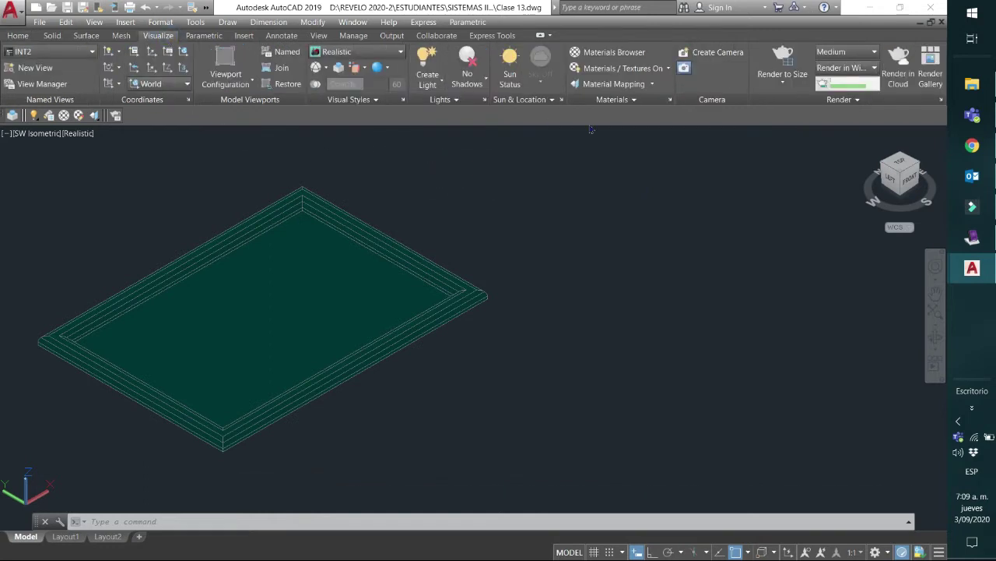
click(635, 53)
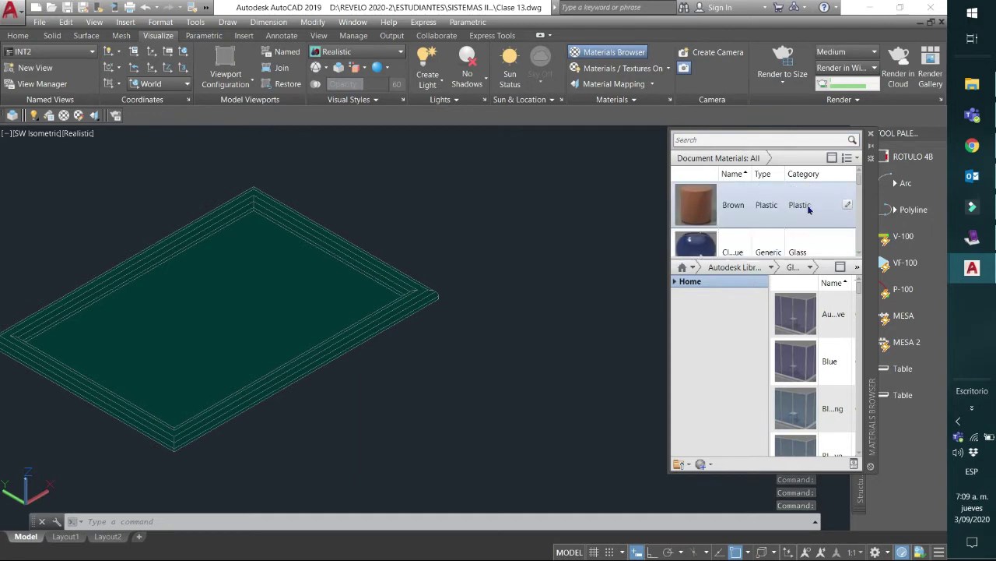
- Close the tool palettes and apply the Brown plastic document material to the picture frame
click(871, 134)
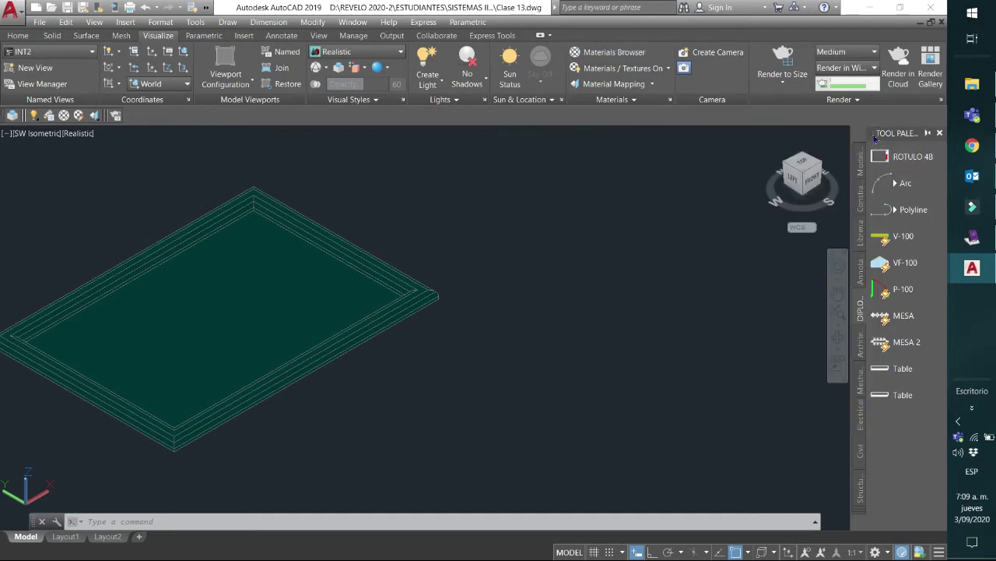
click(940, 134)
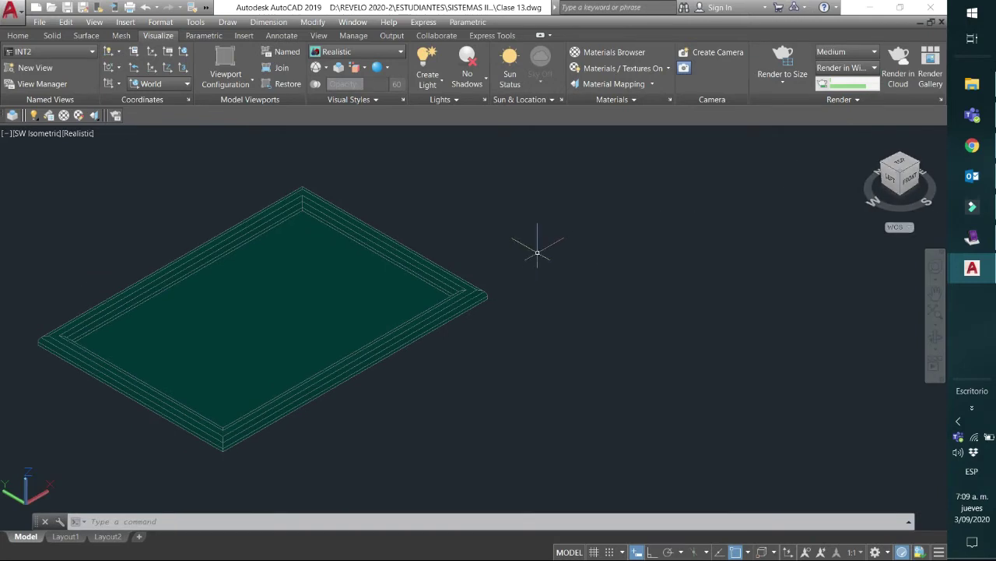
click(615, 52)
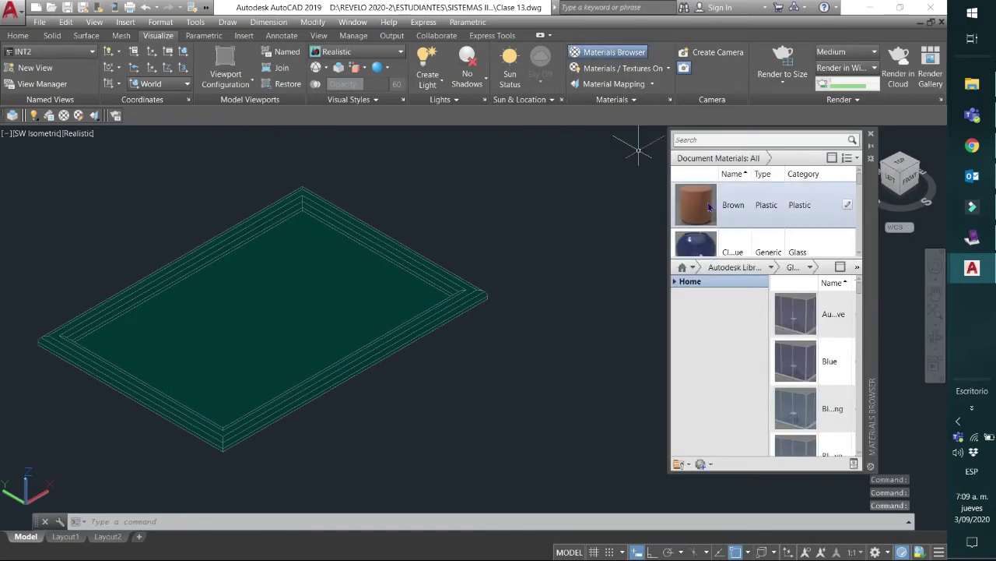
drag(710, 206, 466, 300)
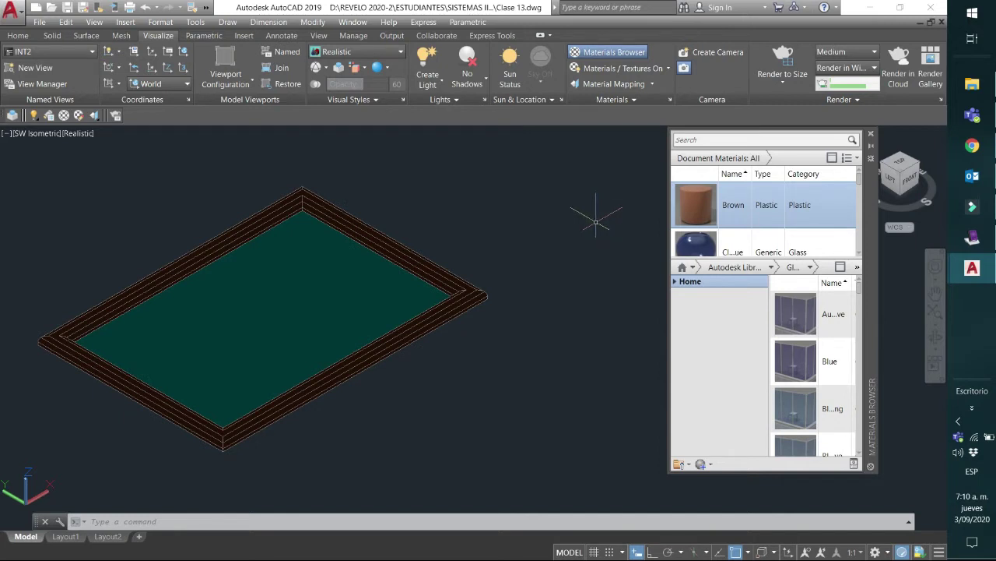
- Create a new generic material and name it Pintura
click(710, 464)
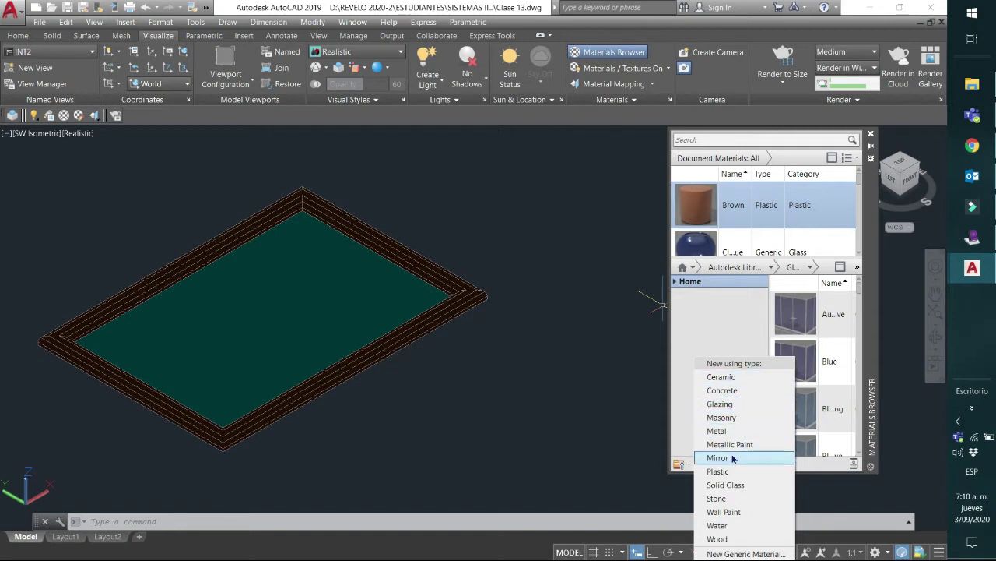
click(723, 553)
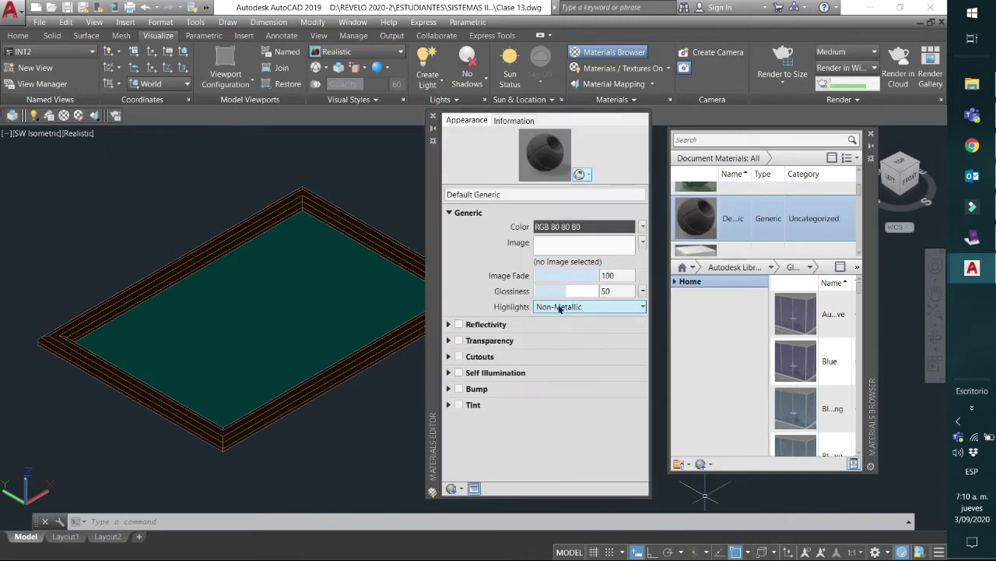
click(506, 194)
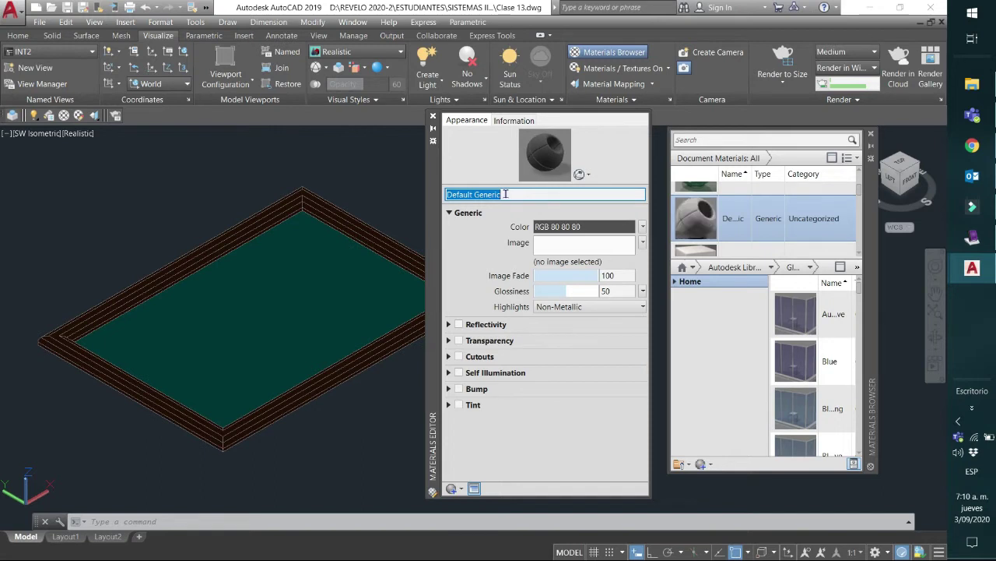
text(Pintura)
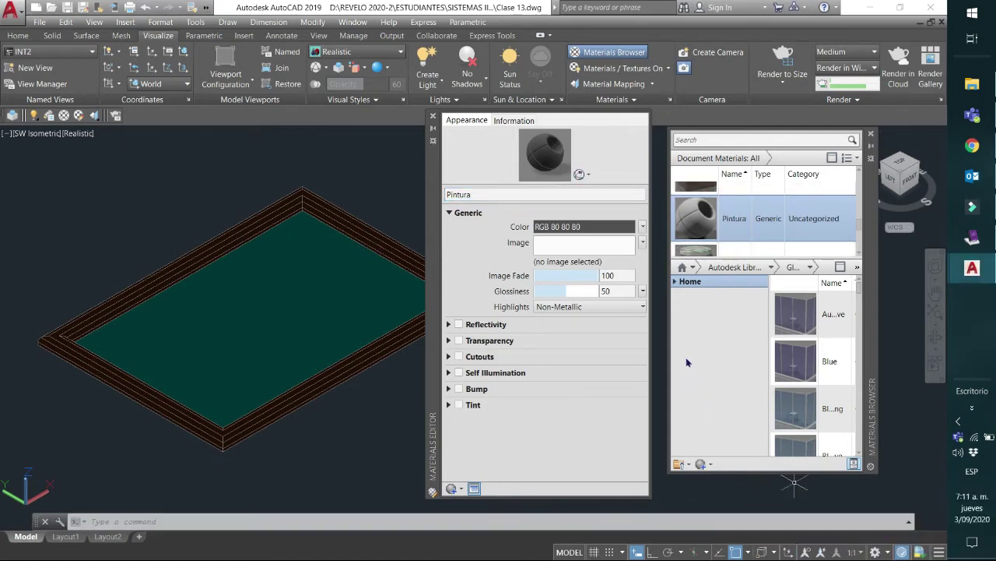
scroll(743, 234, down, 1)
scroll(746, 199, up, 1)
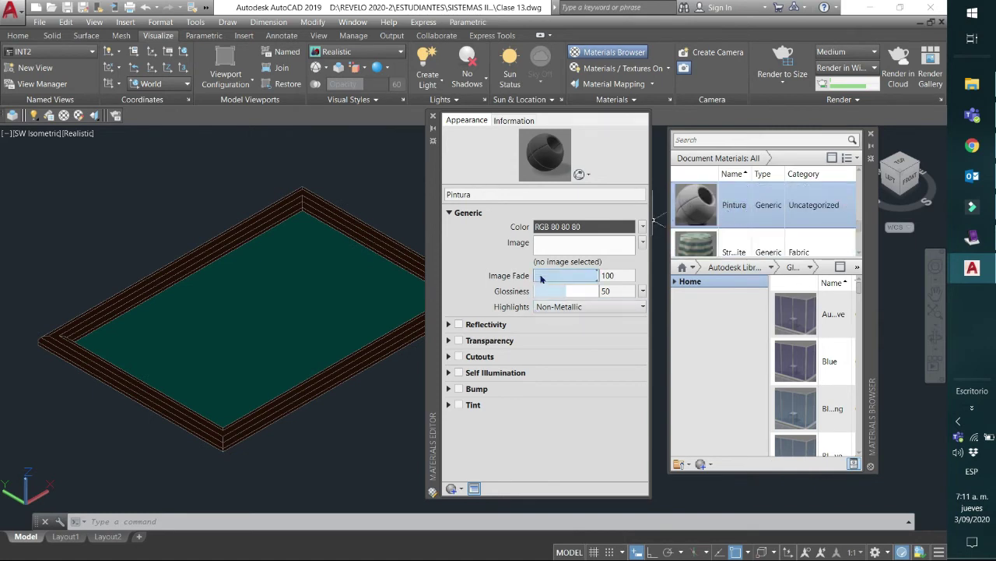
- Load the photo DSC_0016.JPG from the 113D5500 folder as the Pintura material's image
click(569, 246)
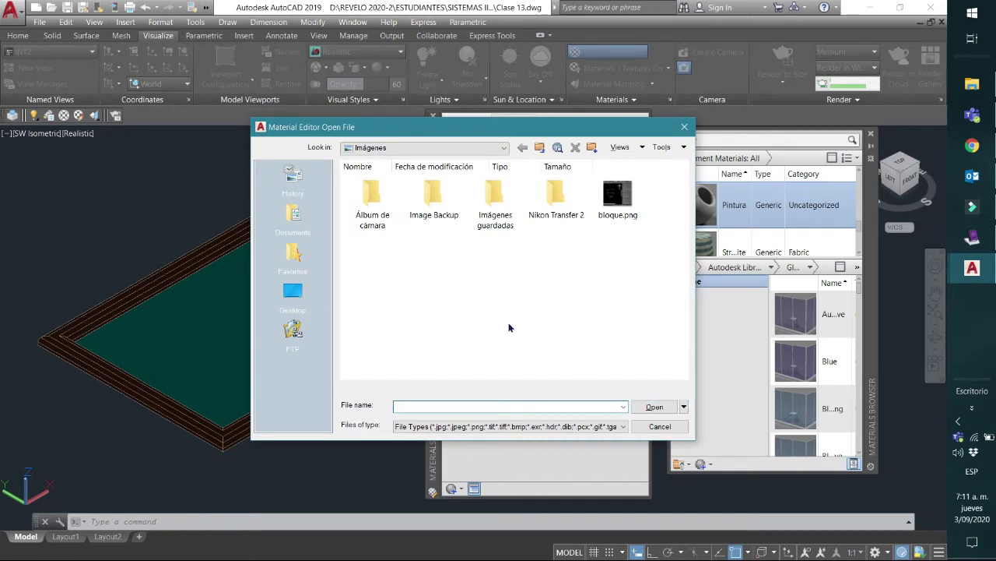
double_click(498, 218)
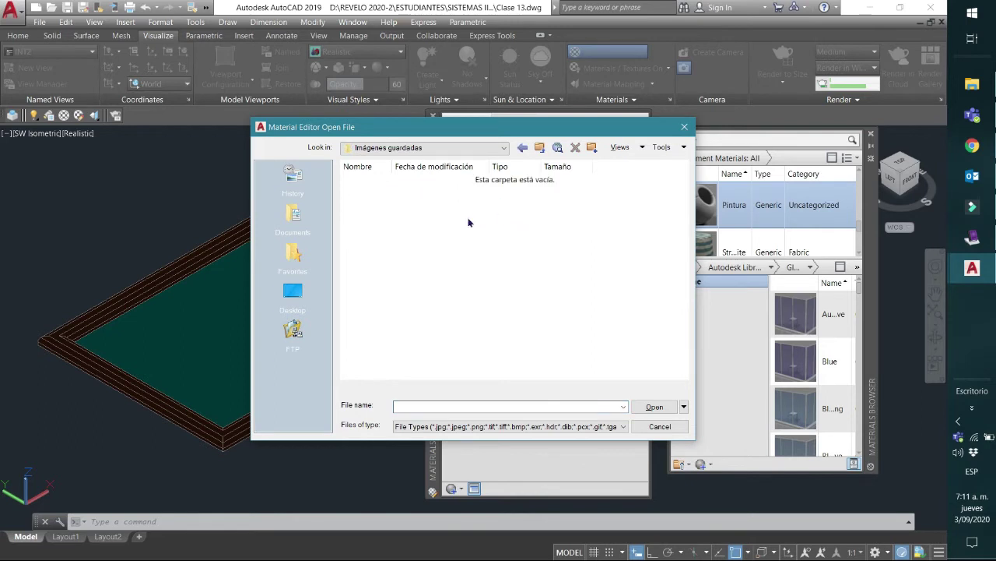
click(539, 147)
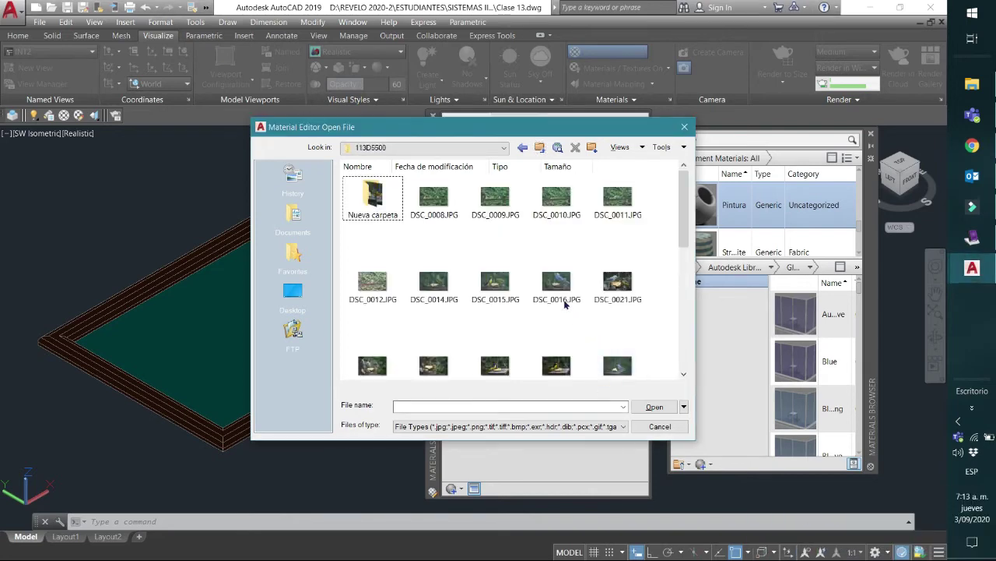
click(557, 290)
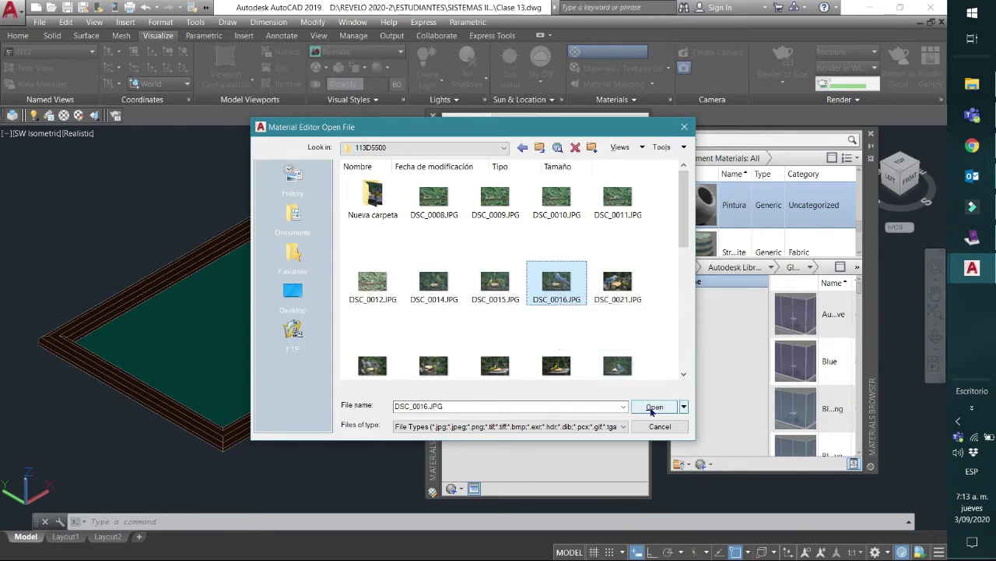
click(654, 407)
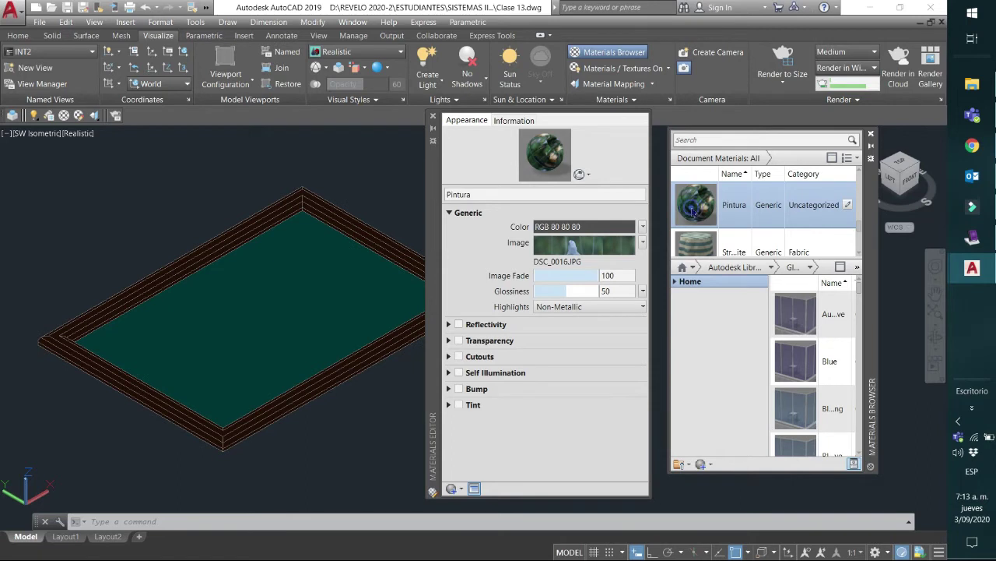
- Apply the Pintura material to the flat panel inside the frame
drag(691, 211, 336, 310)
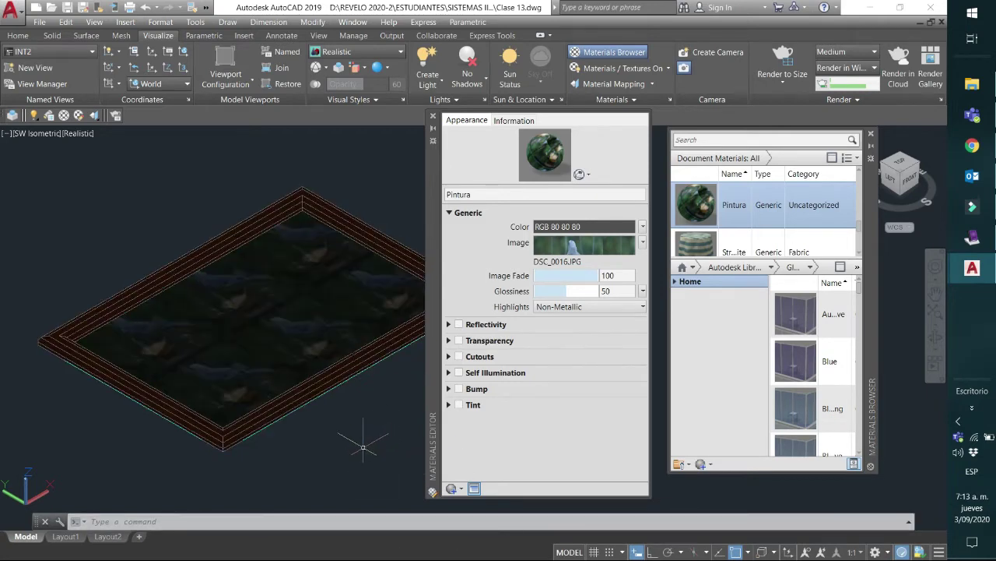
middle_drag(293, 341, 280, 343)
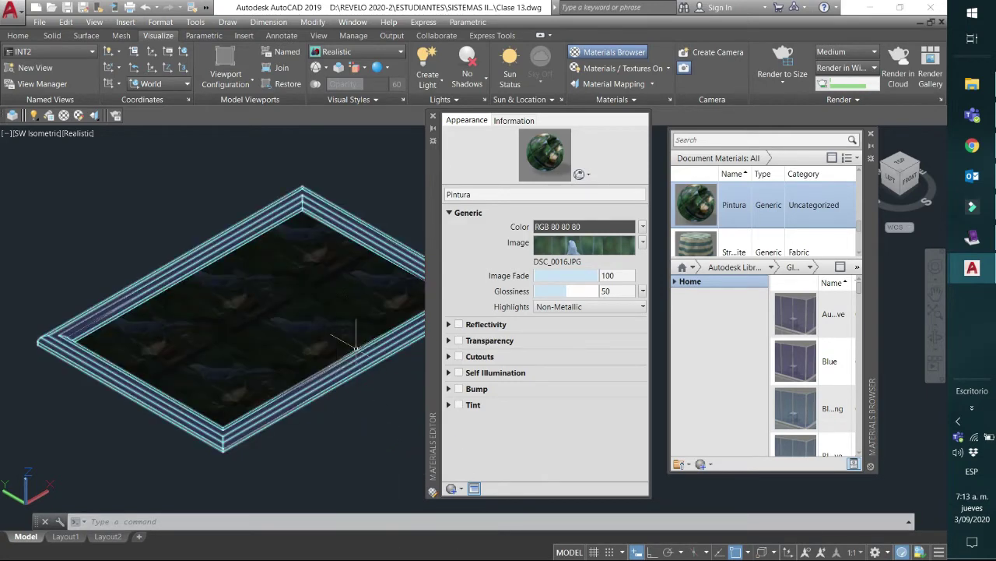
middle_drag(351, 345, 334, 345)
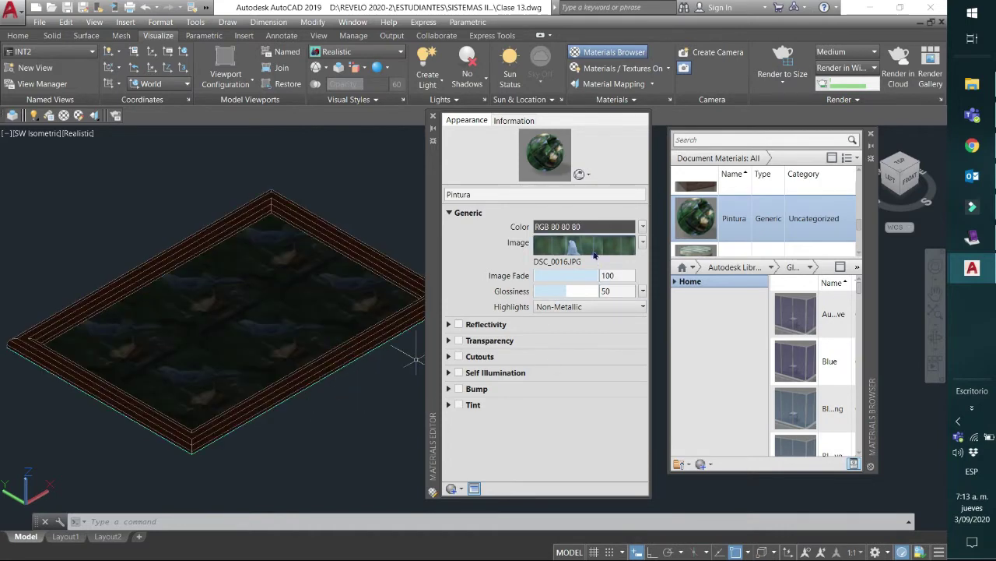
- Open the texture settings of the Pintura image and rearrange the material windows so the painting stays visible
click(594, 249)
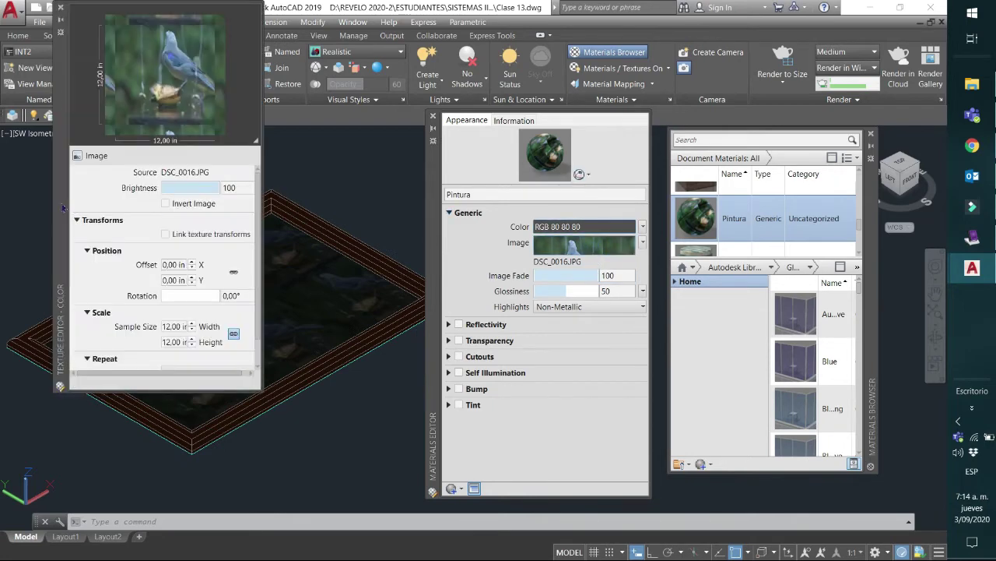
drag(64, 207, 215, 316)
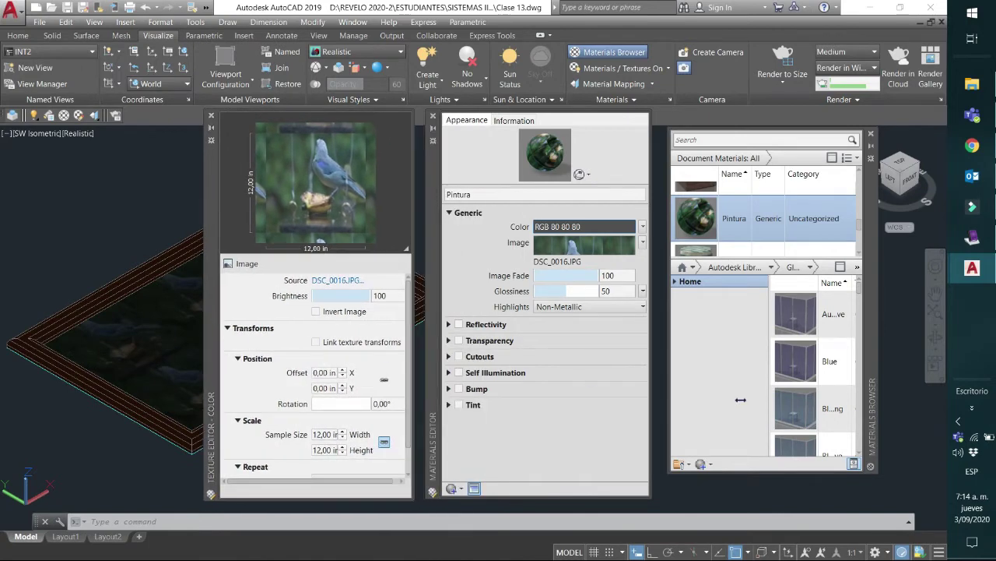
drag(871, 370, 910, 349)
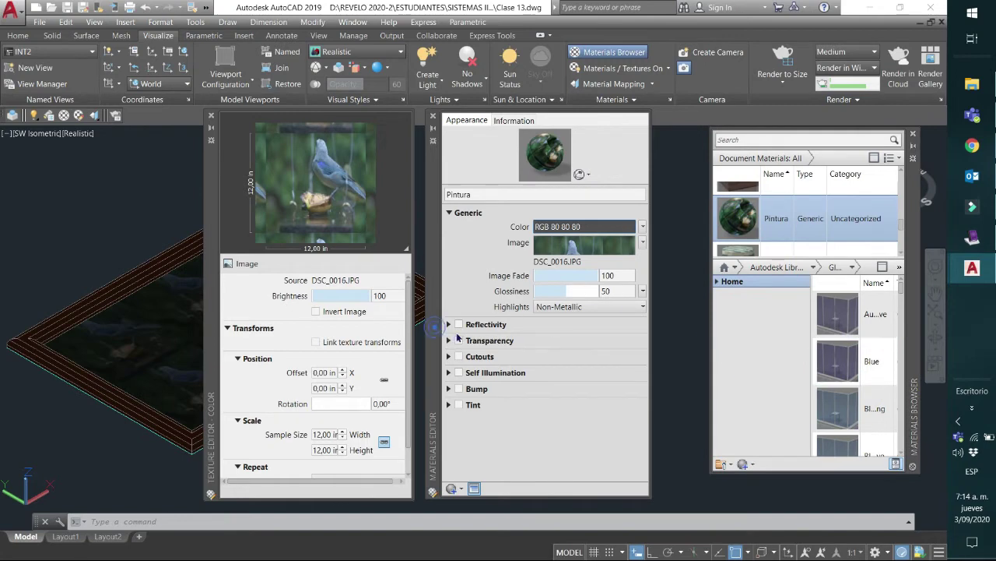
drag(437, 332, 490, 341)
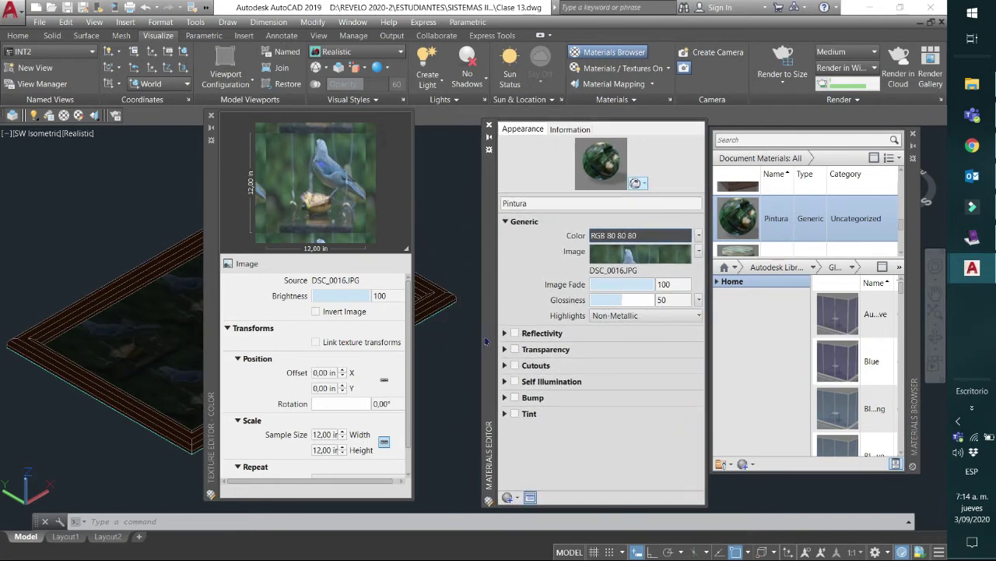
drag(210, 355, 269, 364)
middle_drag(147, 208, 96, 218)
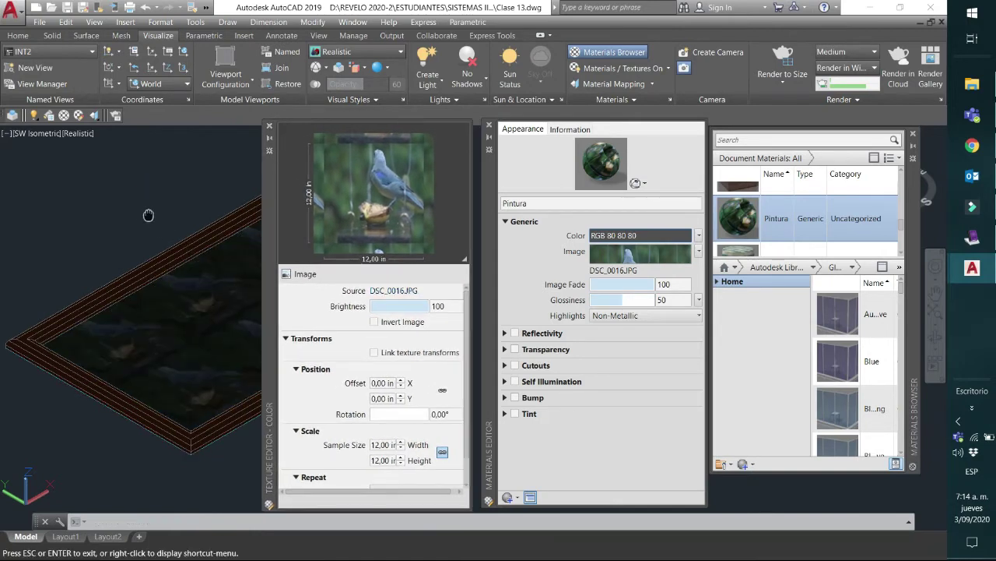
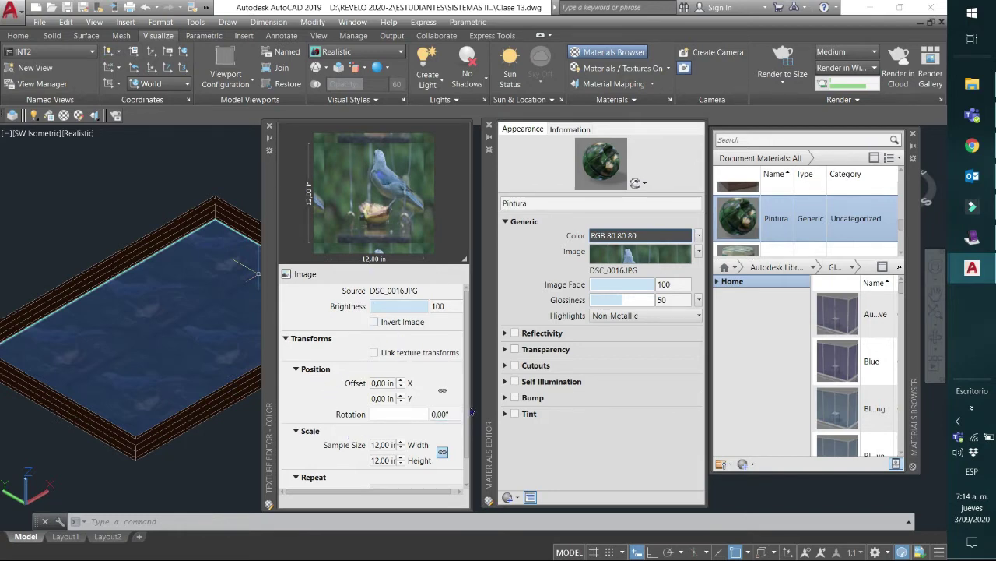
- Set the image texture's sample size to 5 in with width and height linked
scroll(468, 416, down, 2)
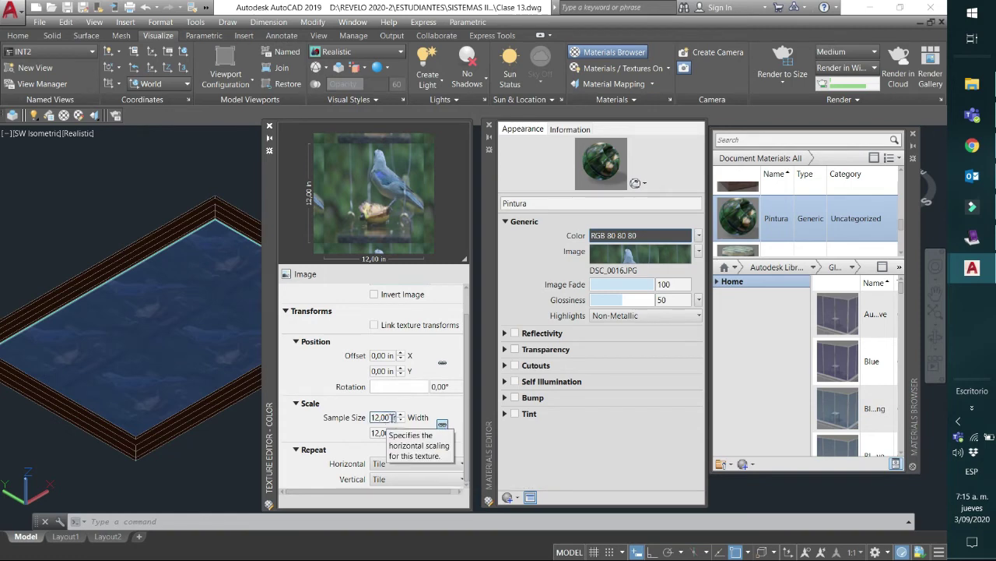
click(383, 418)
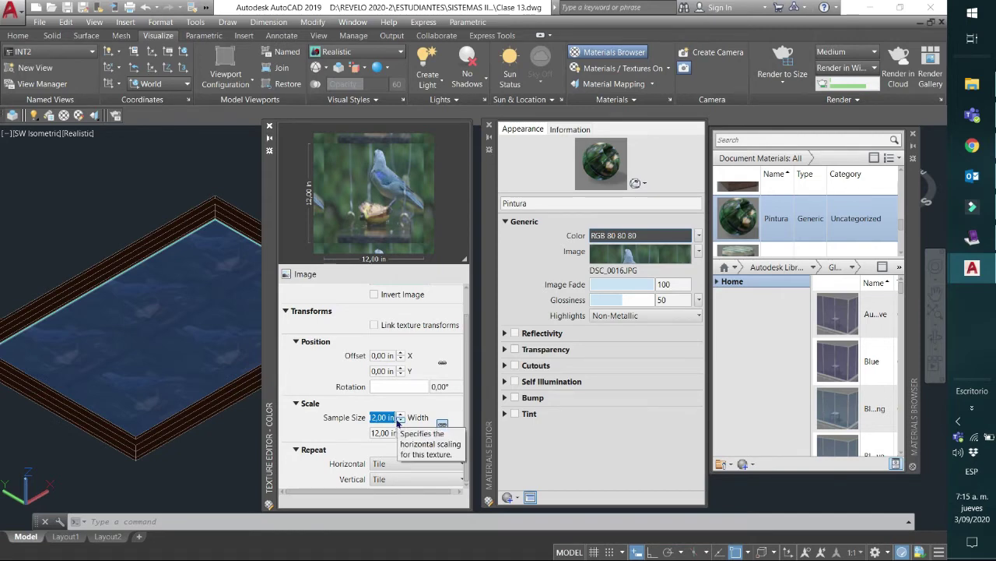
text(5)
key(Return)
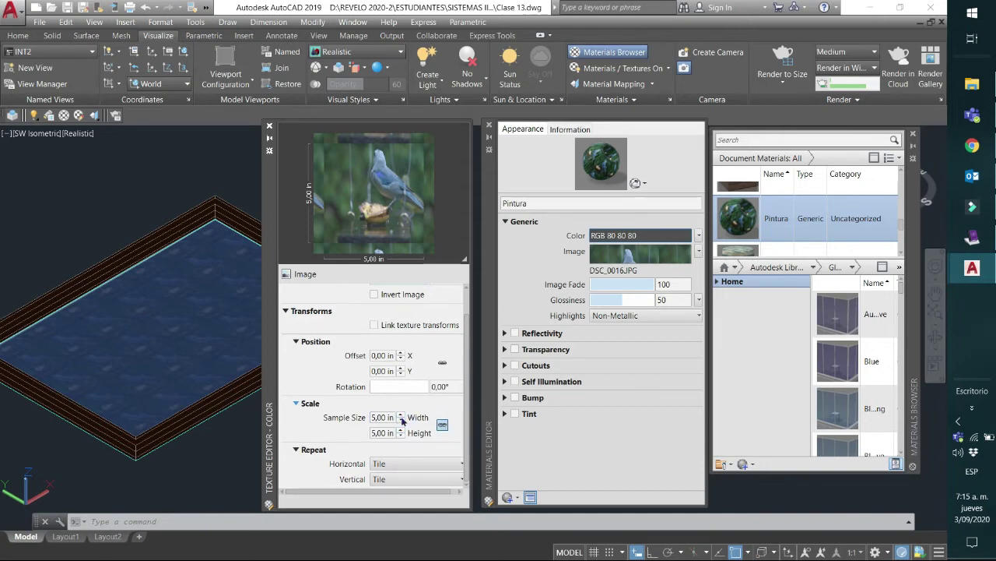
- Unlink the texture's width and height and set the sample size to 25 in wide by 16 in high
click(443, 425)
click(393, 417)
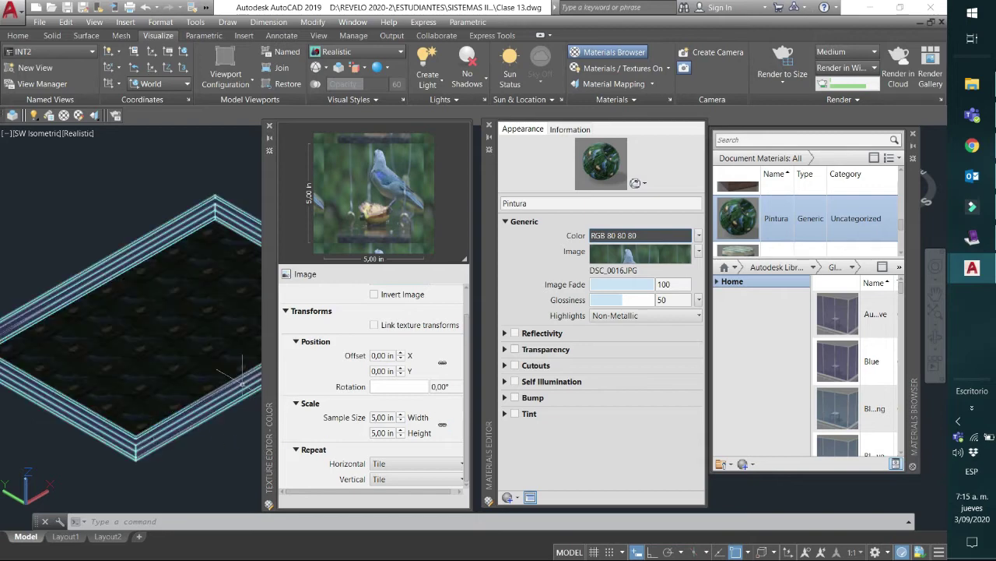
double_click(383, 418)
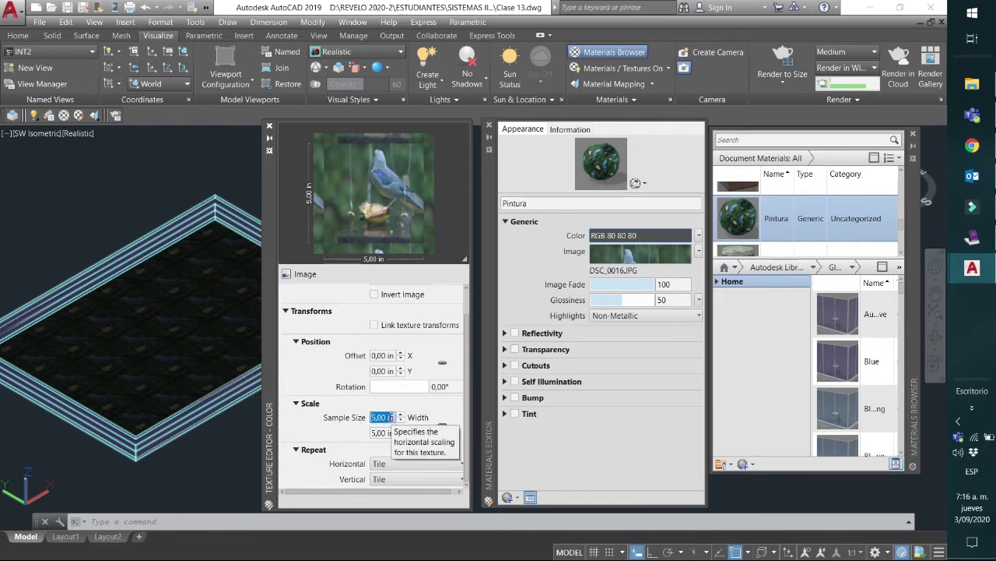
text(25n)
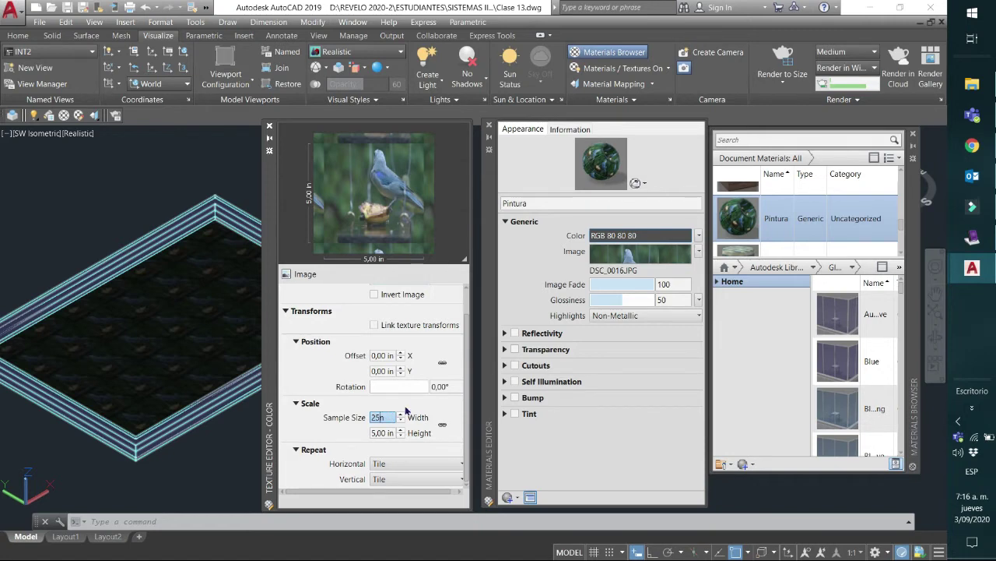
key(Return)
text(25)
key(Return)
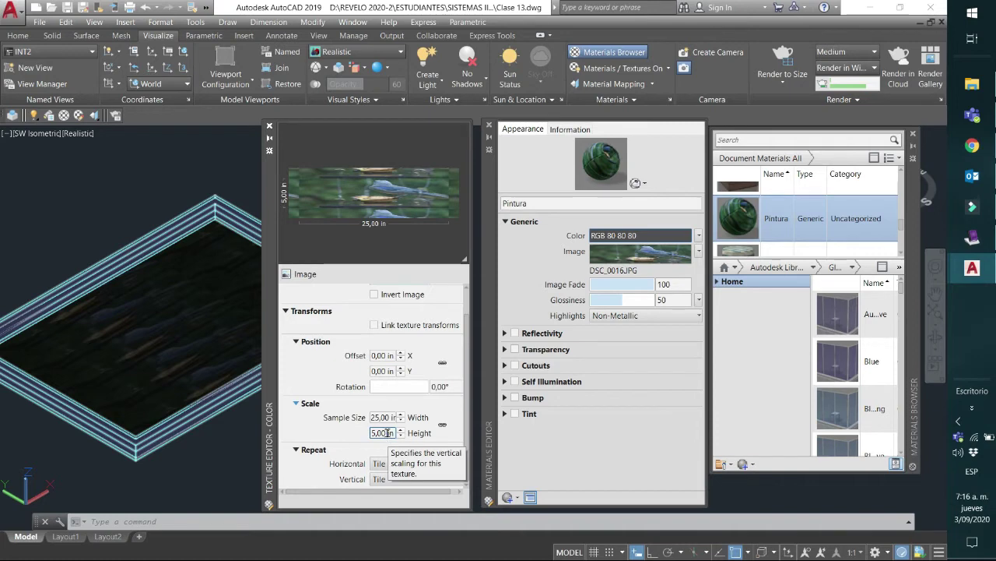
double_click(384, 432)
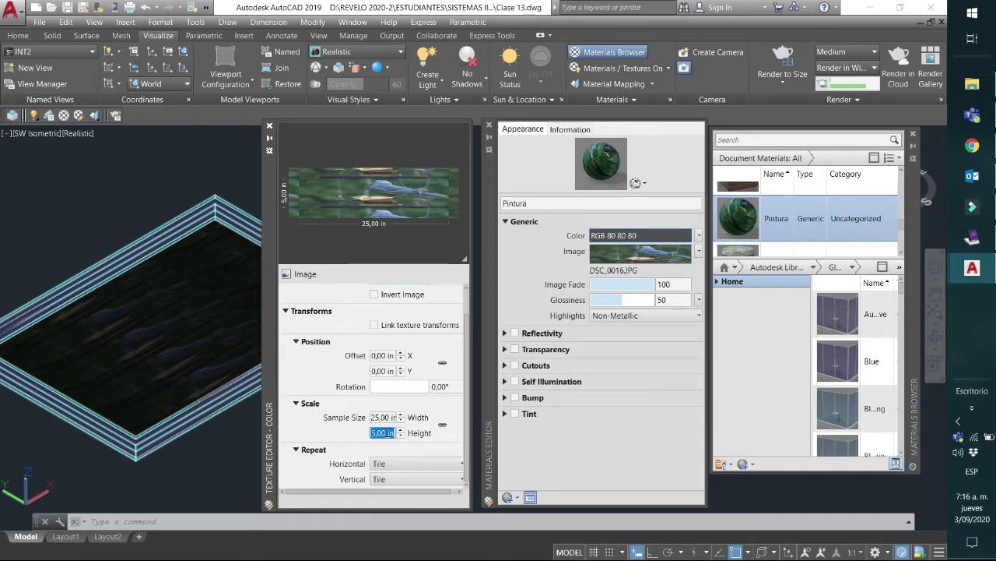
text(16)
key(Return)
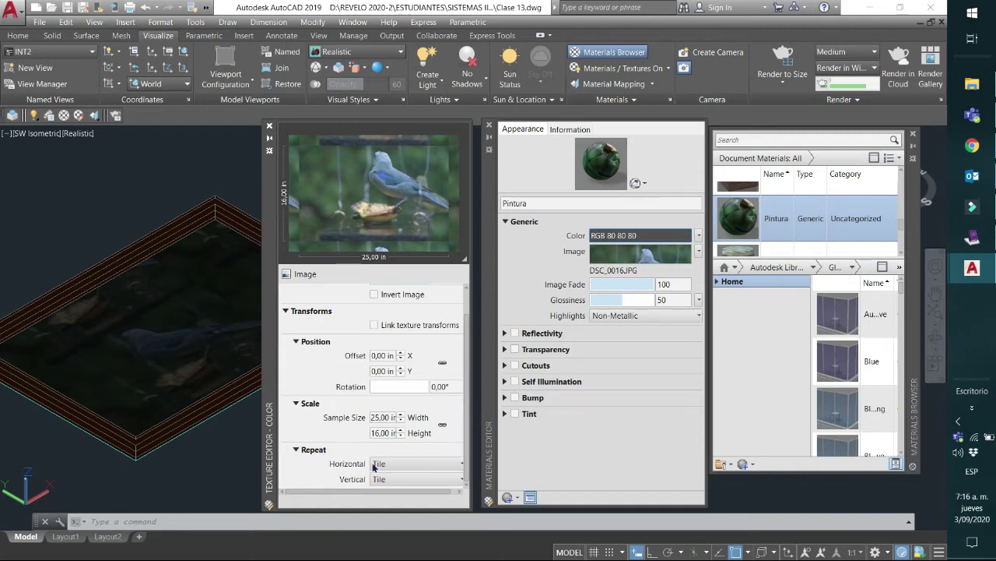
- Set both the horizontal and vertical repeat of the image texture to None
click(451, 464)
click(419, 478)
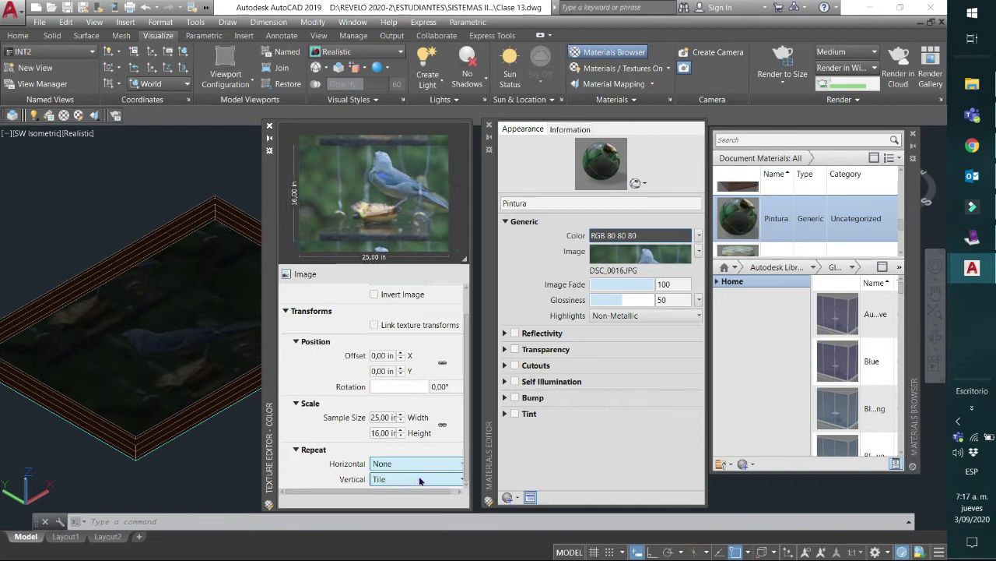
click(419, 479)
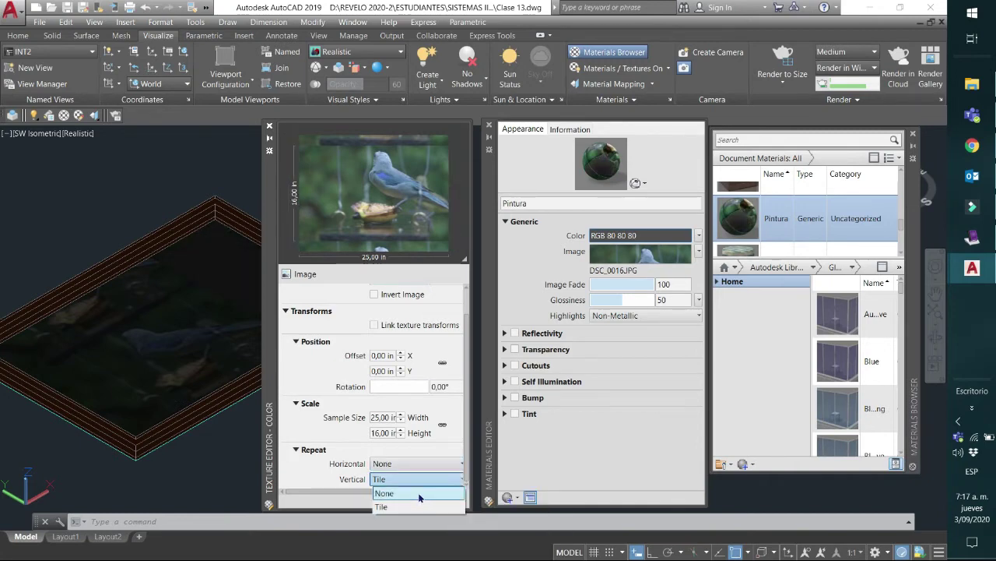
click(419, 493)
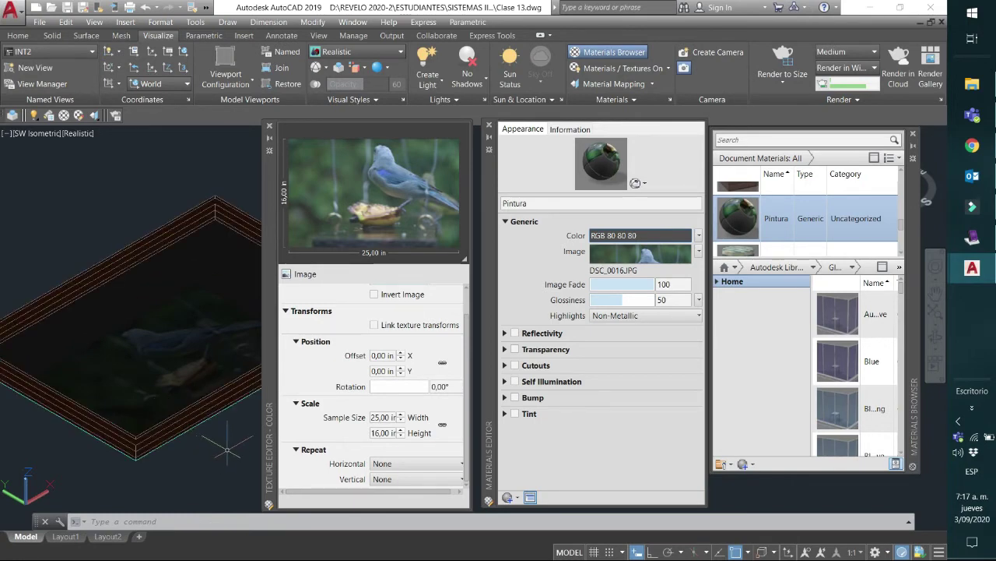
- Close the texture editor, the materials editor and the materials browser so the whole painting is in view
click(269, 127)
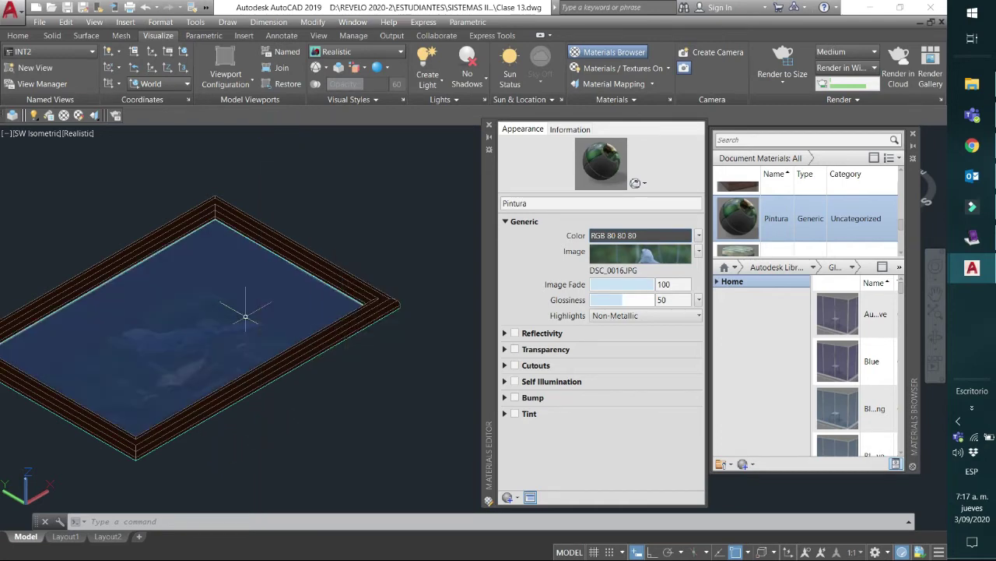
click(489, 125)
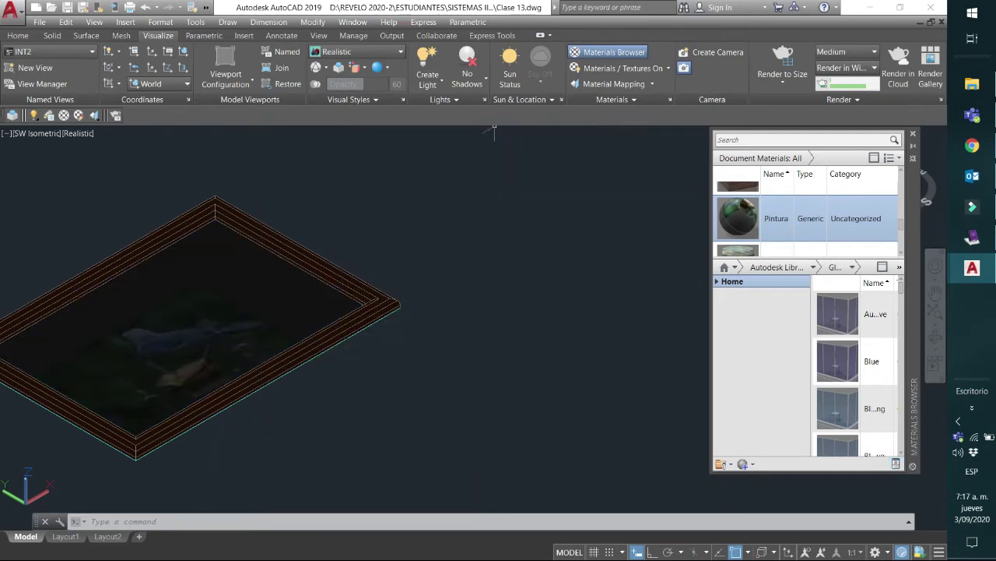
click(913, 137)
middle_drag(361, 383, 523, 369)
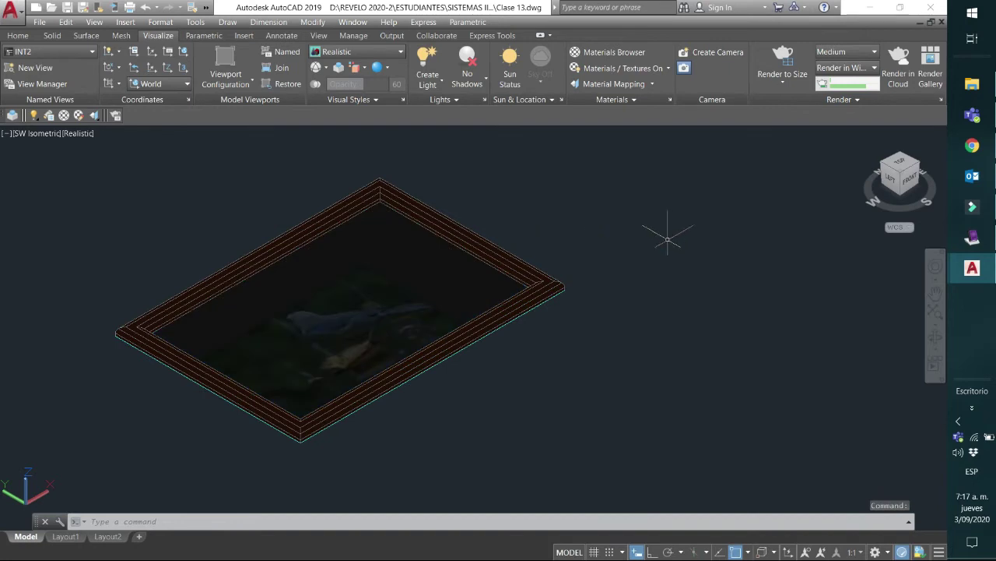
- Switch the visual style to 2D Wireframe with the painting and the house in view
scroll(660, 241, down, 2)
scroll(649, 254, down, 4)
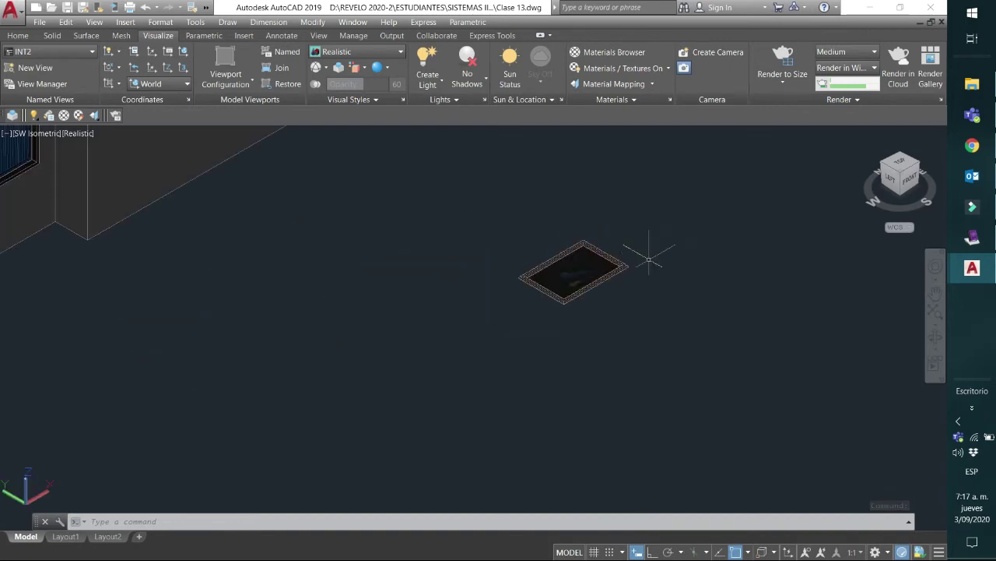
middle_drag(599, 269, 617, 406)
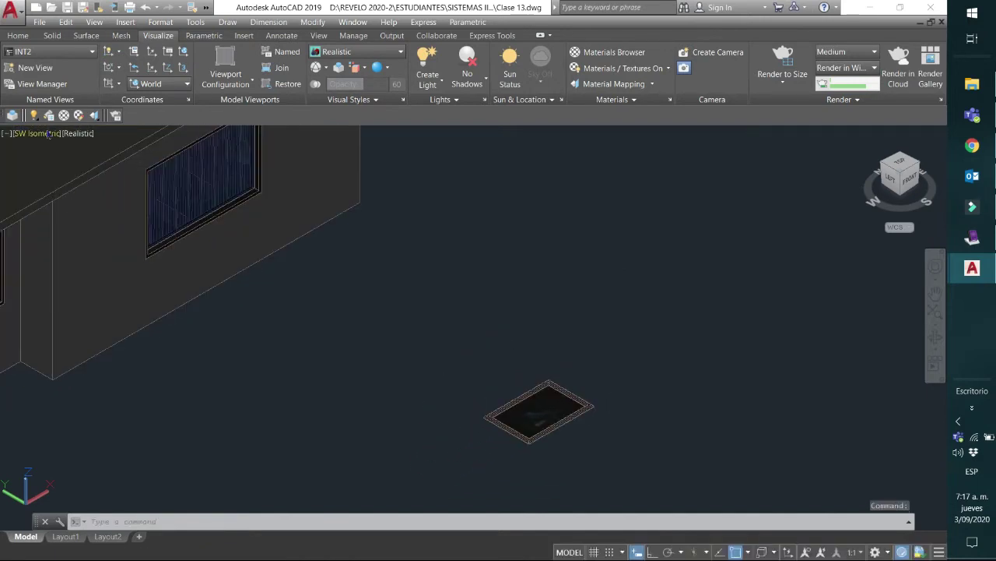
click(77, 133)
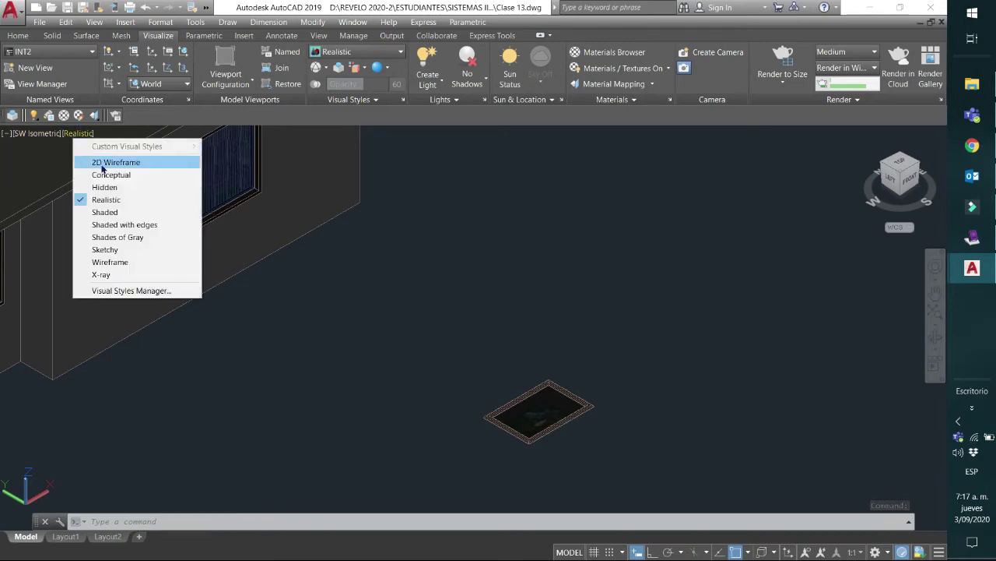
click(102, 163)
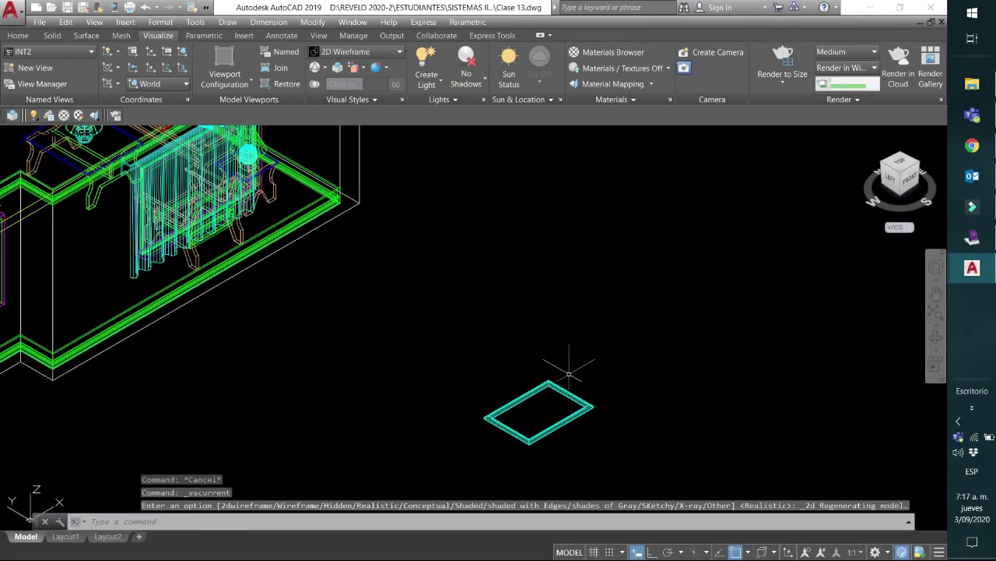
- Rotate the framed painting a quarter turn in plan about its outer corner nearest the front right
middle_drag(569, 372, 450, 334)
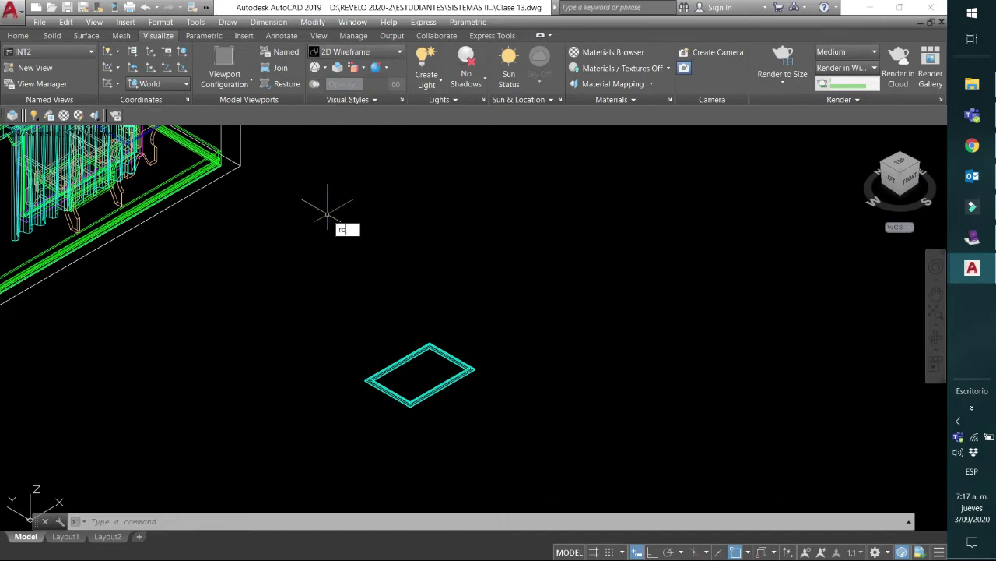
key(Return)
click(520, 313)
click(327, 423)
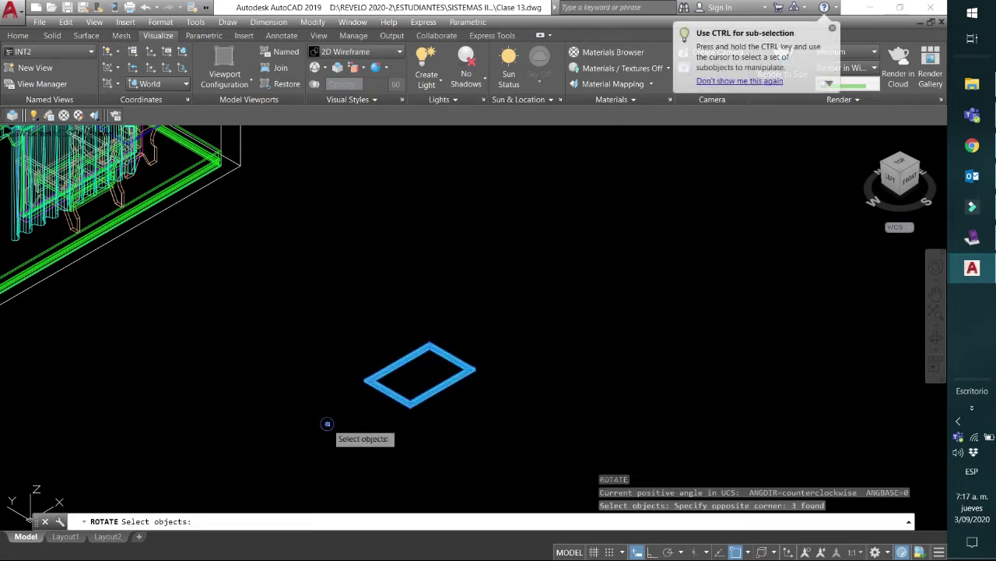
key(Return)
click(476, 369)
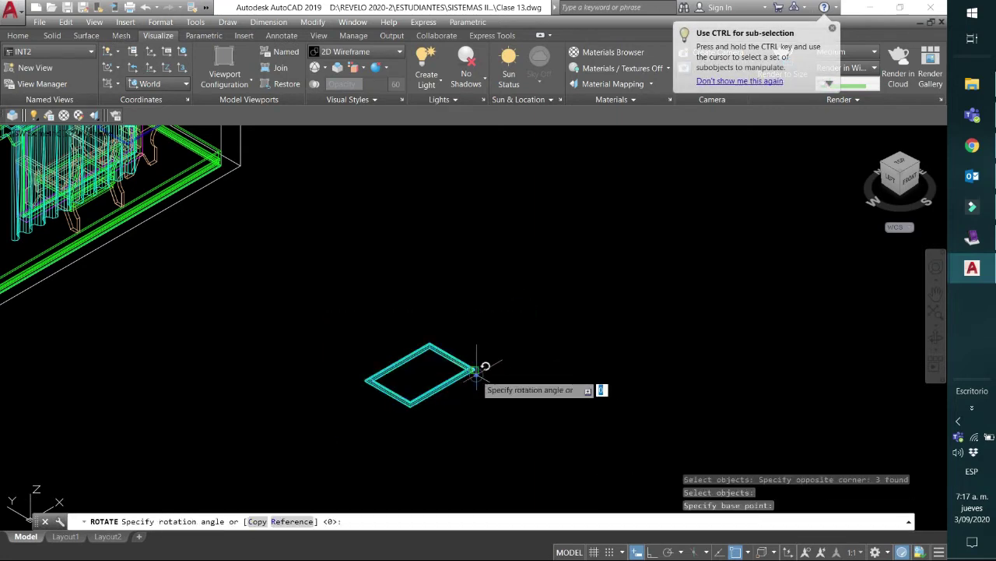
click(532, 399)
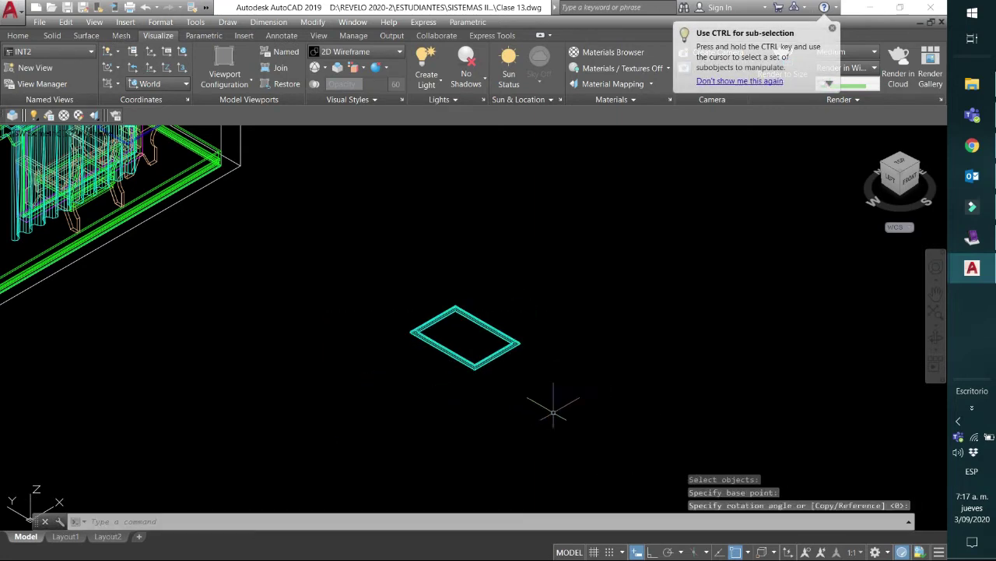
- Turn Ortho on and use 3D Rotate to stand the framed painting upright, 90° about the Y axis through its lower outer corner
click(654, 553)
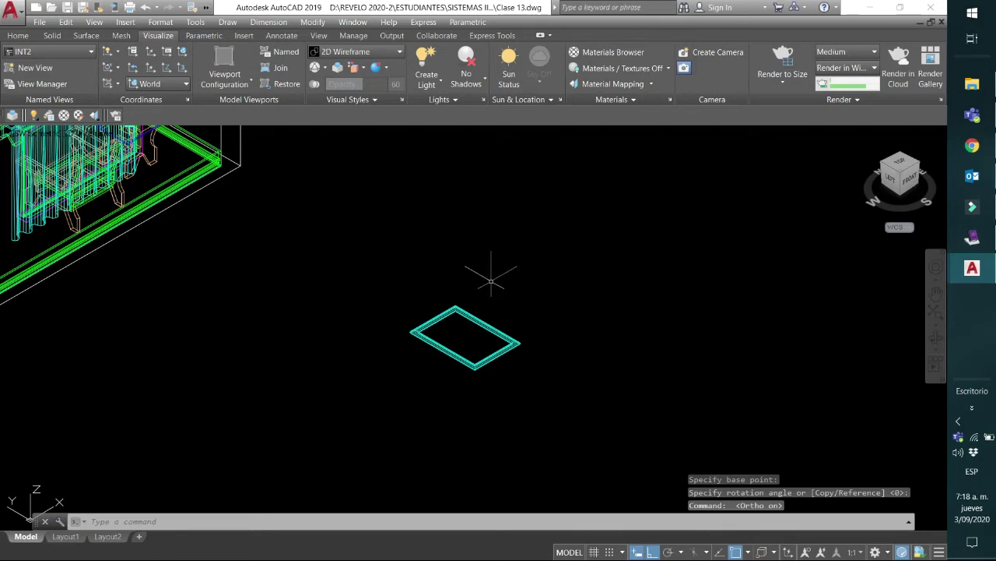
click(18, 36)
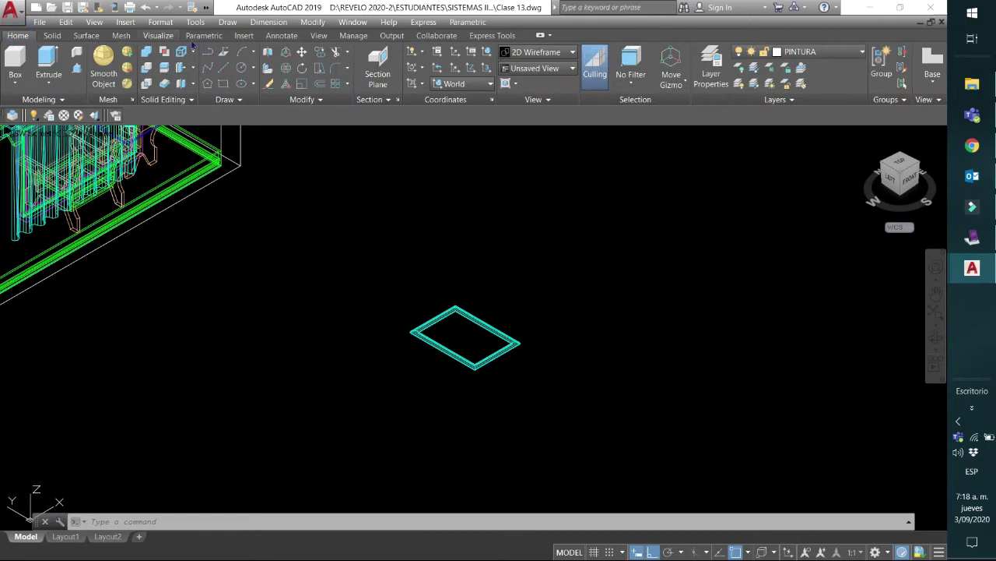
click(285, 68)
click(496, 250)
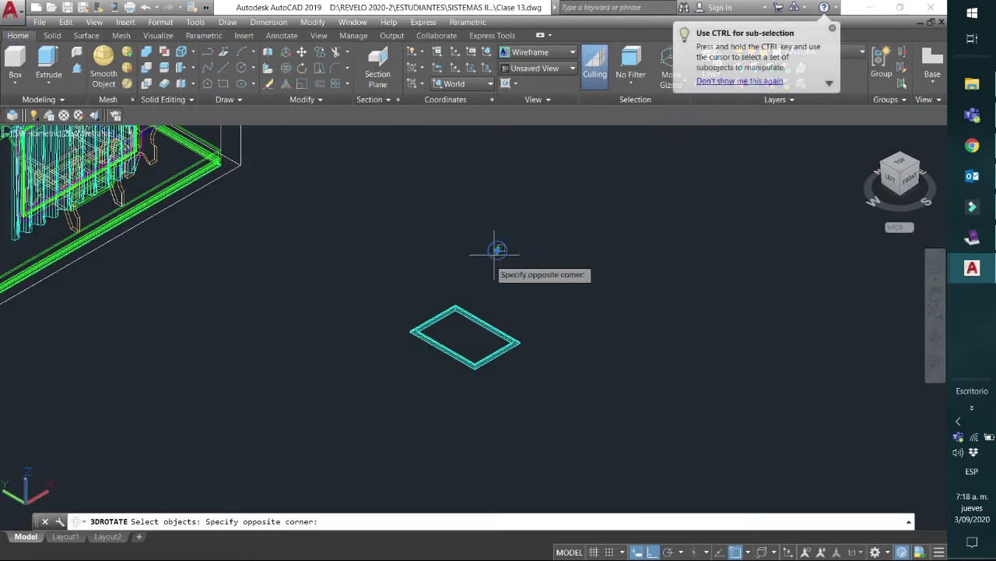
click(379, 430)
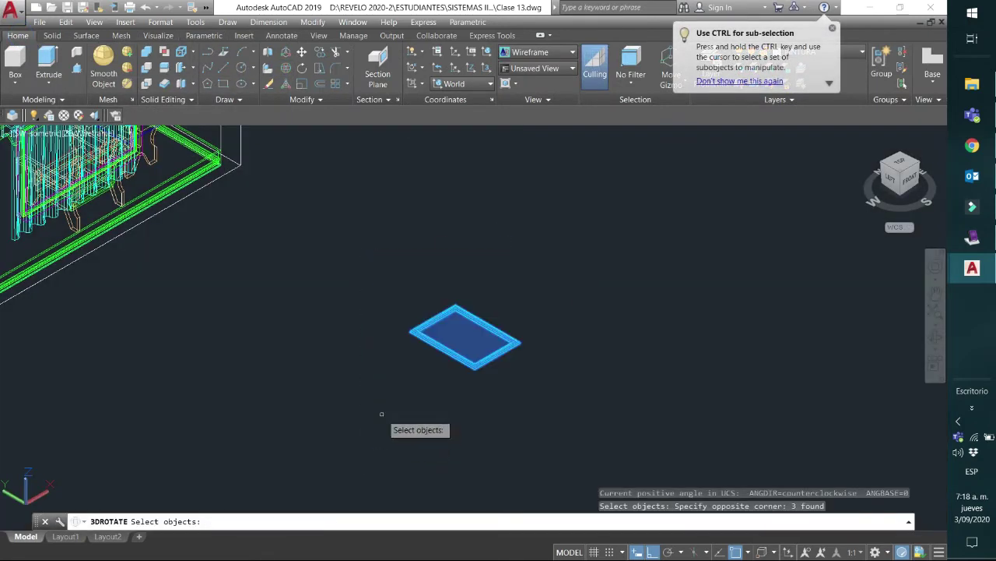
key(Return)
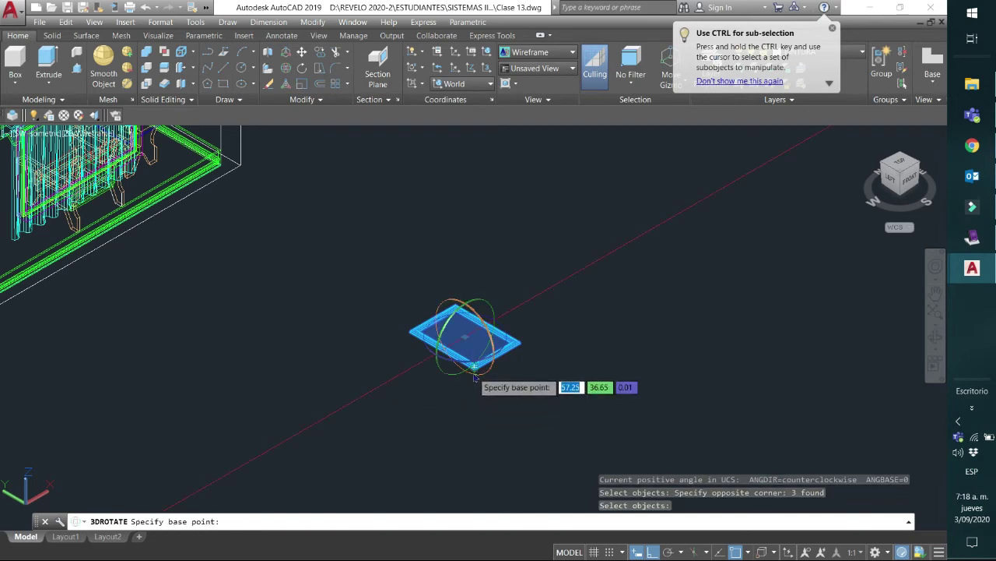
scroll(475, 367, up, 5)
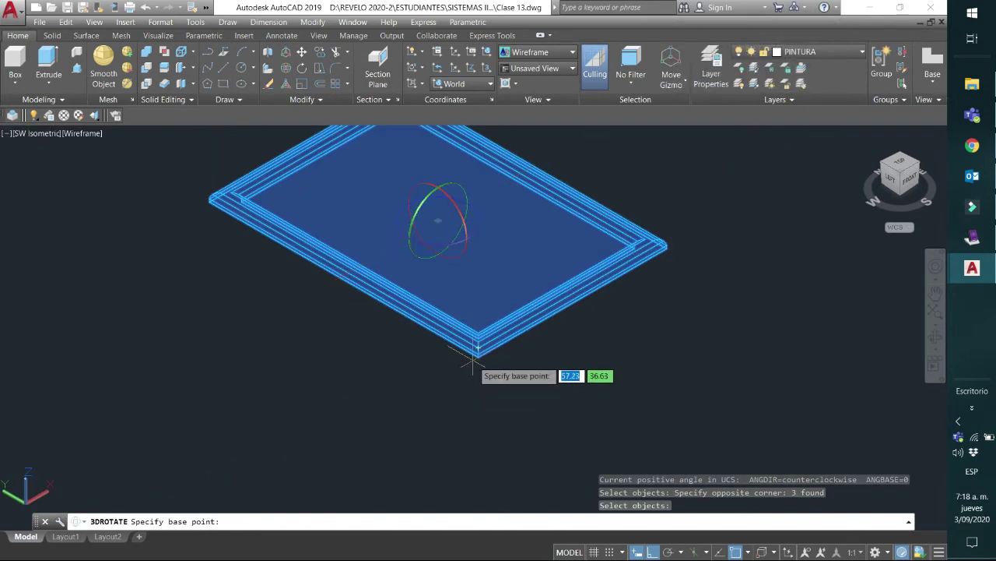
click(478, 355)
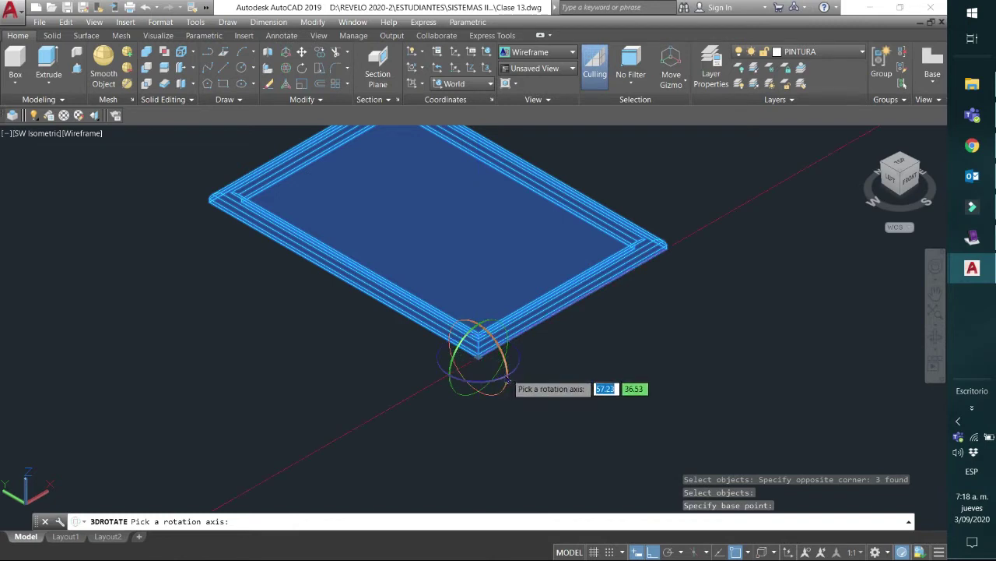
click(501, 369)
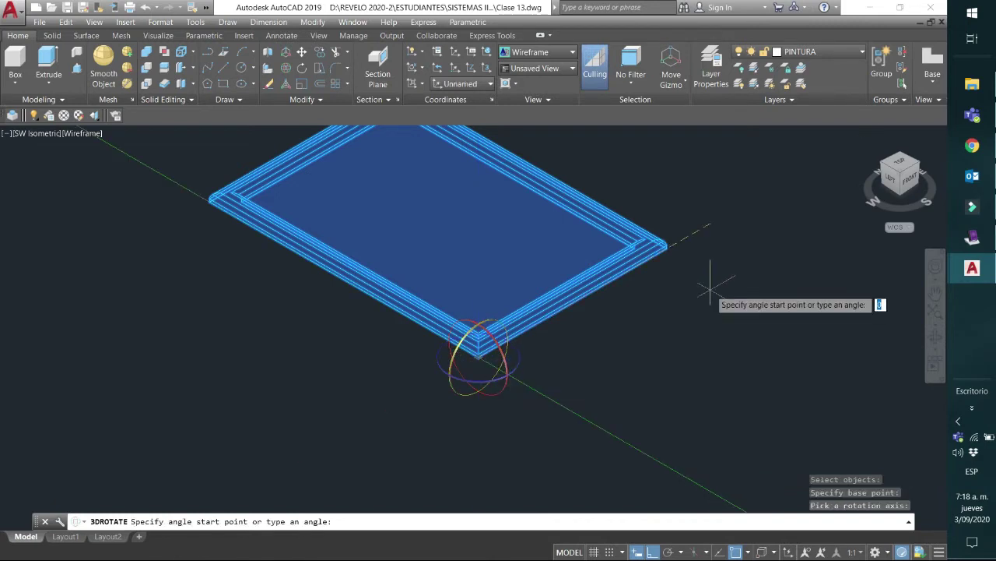
text(90)
key(Return)
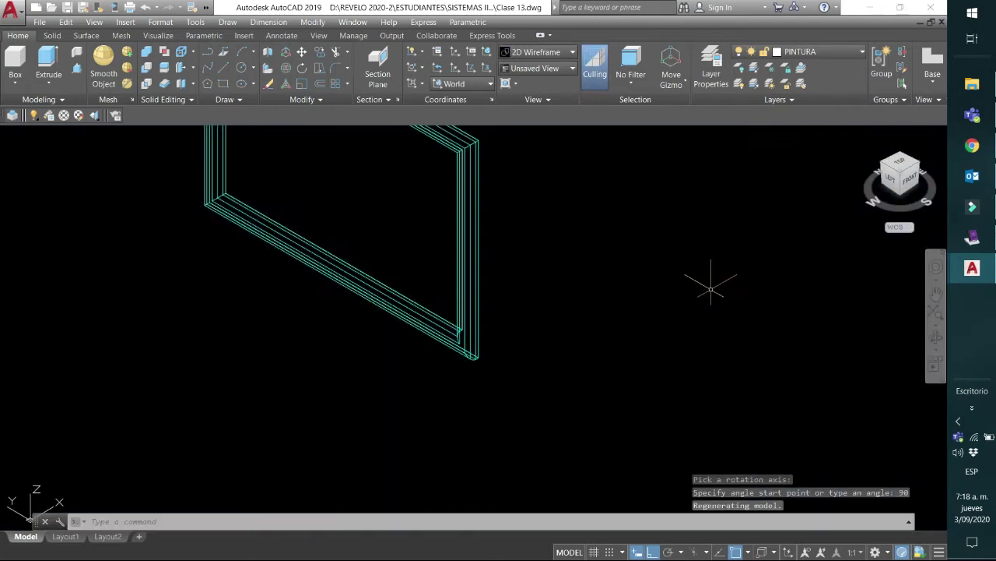
- Move the framed painting by the midpoint of its top edge to the upper part of the long living-room wall
scroll(654, 272, down, 5)
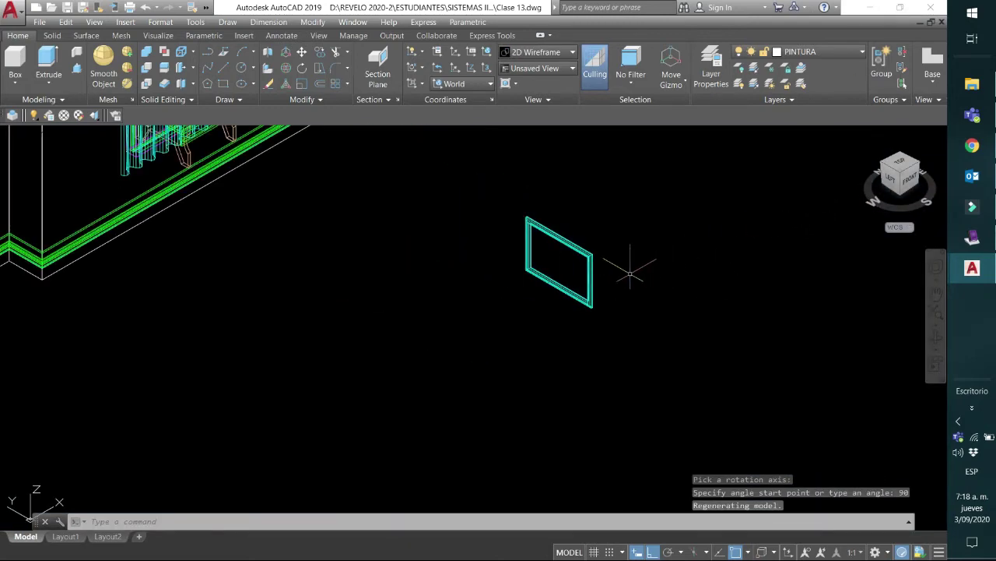
middle_drag(579, 359, 584, 412)
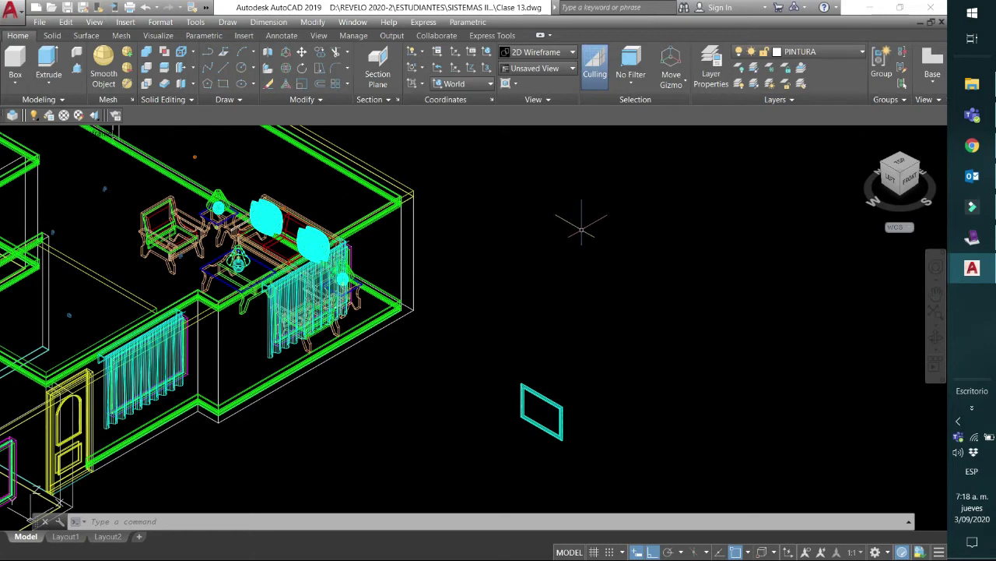
key(Return)
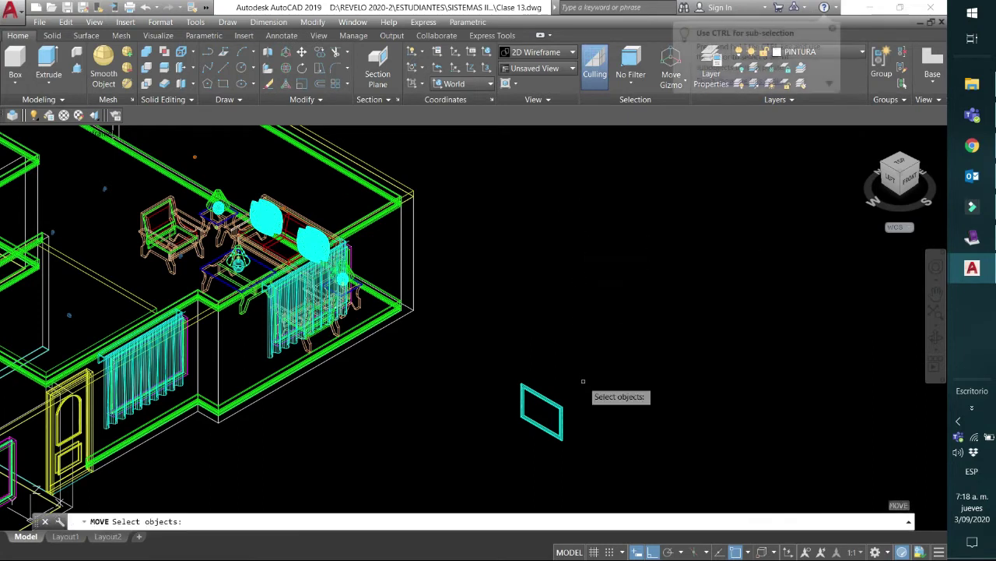
click(583, 372)
click(466, 468)
key(Return)
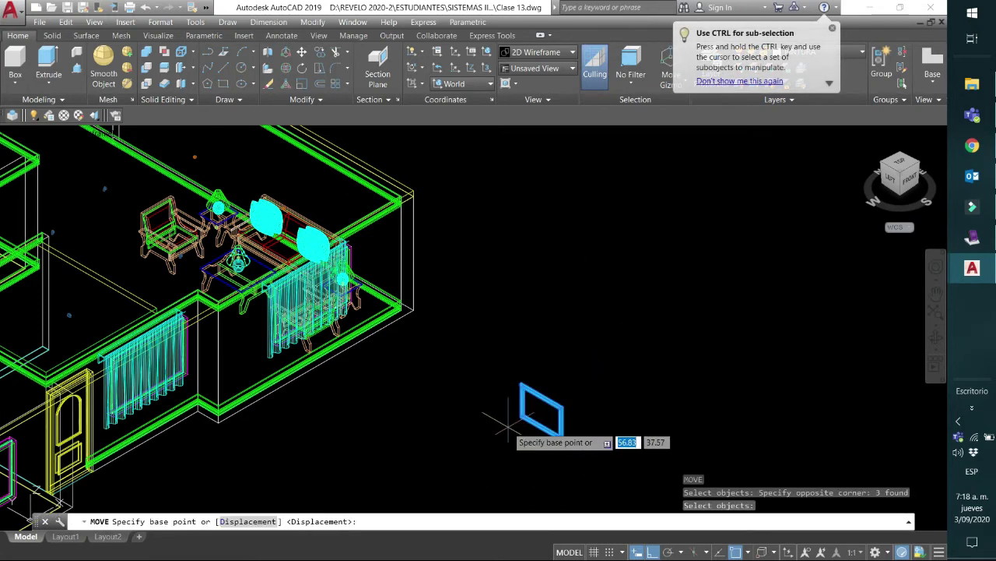
click(545, 393)
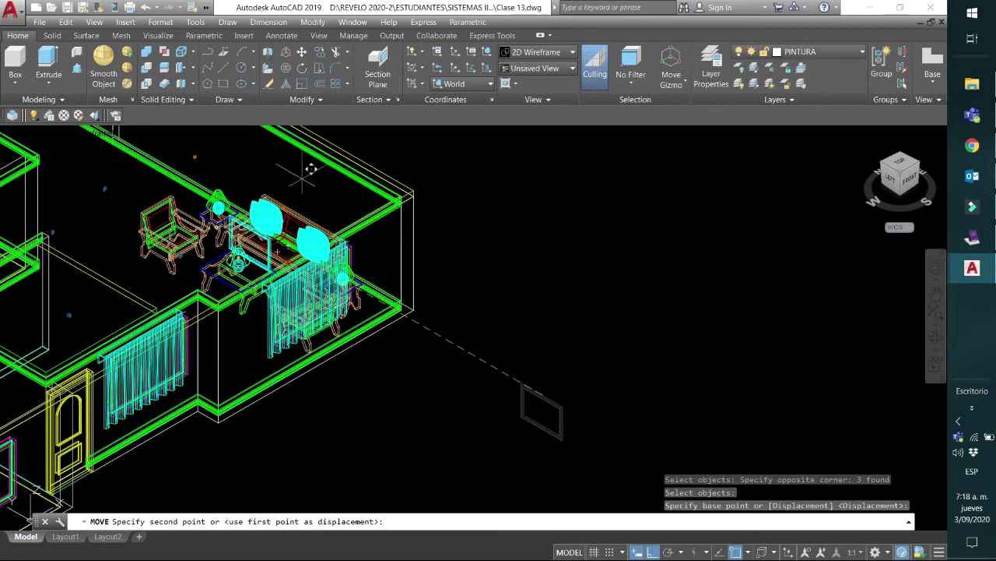
middle_drag(311, 187, 369, 307)
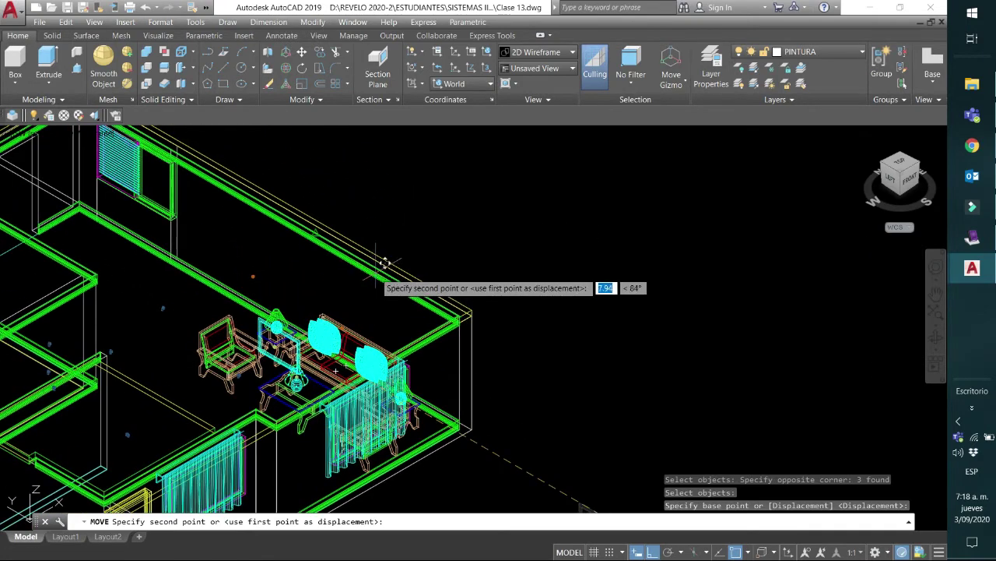
click(295, 205)
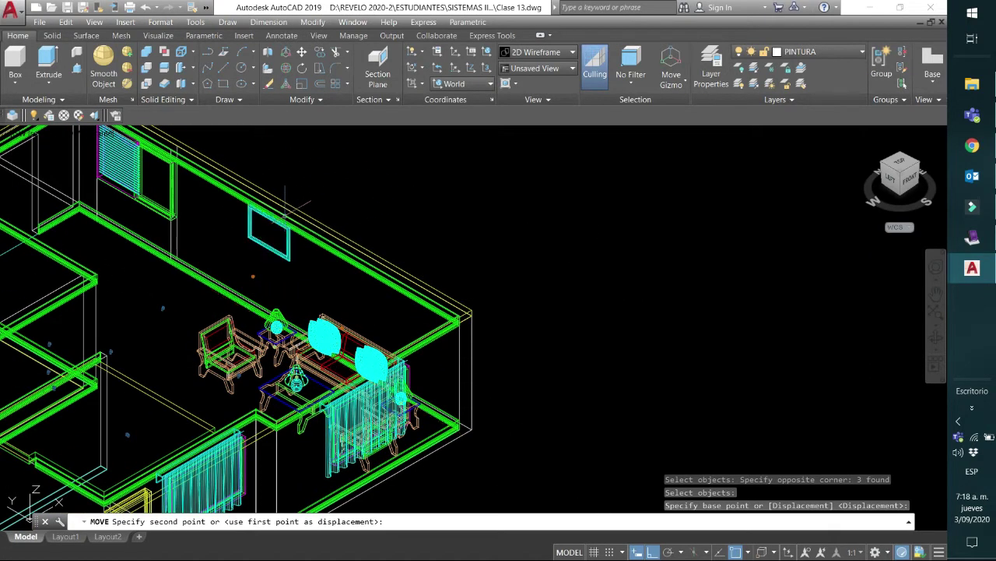
- Switch to the top view and start moving the framed painting at the wall, reusing the previous selection set
click(906, 161)
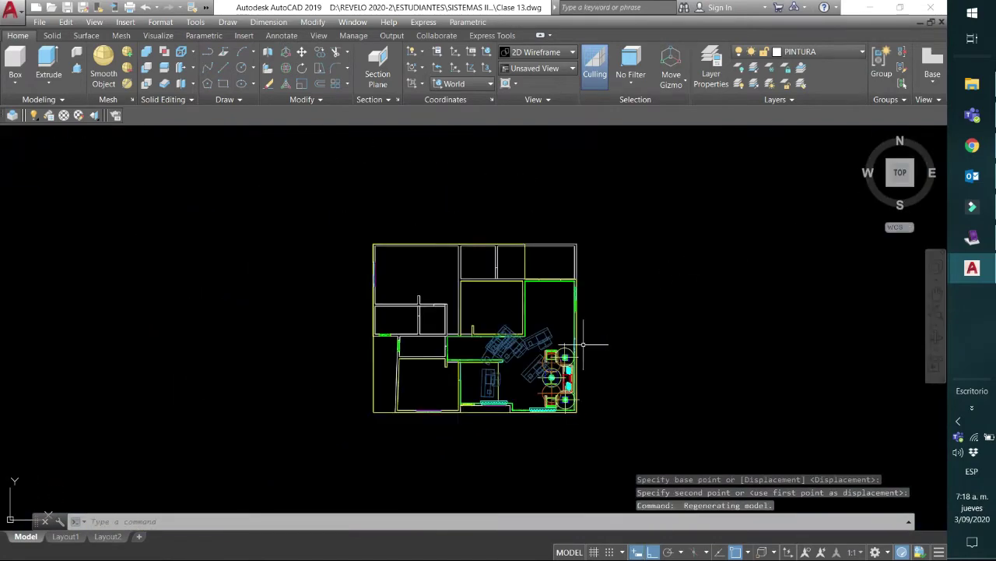
scroll(583, 343, up, 10)
middle_drag(572, 340, 427, 334)
scroll(465, 228, up, 5)
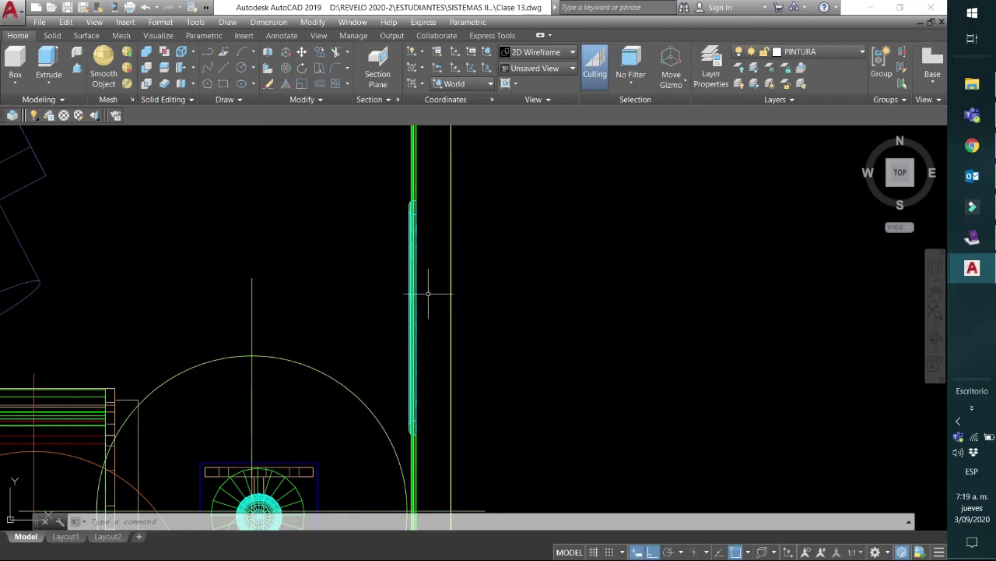
scroll(428, 293, up, 2)
scroll(427, 294, down, 4)
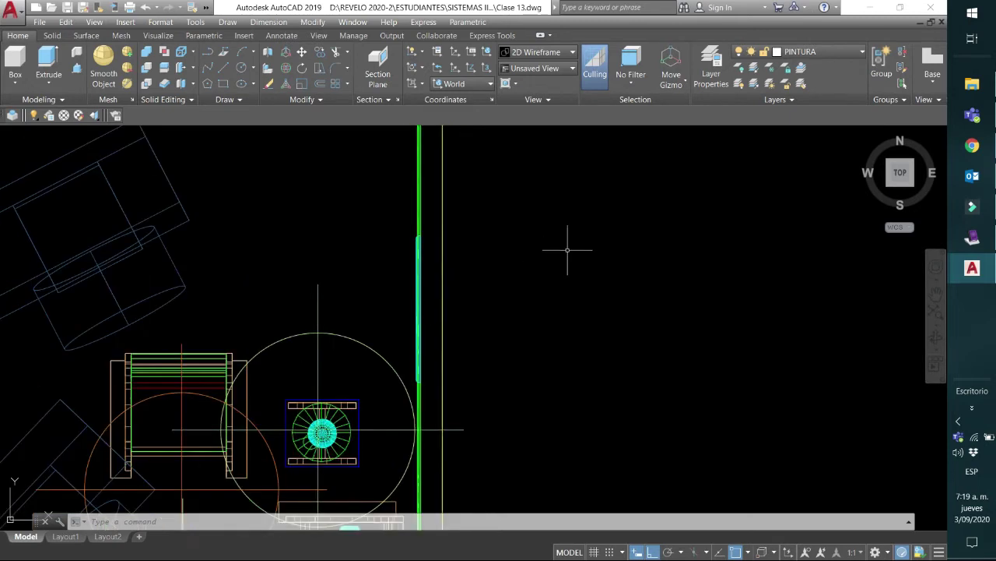
key(Return)
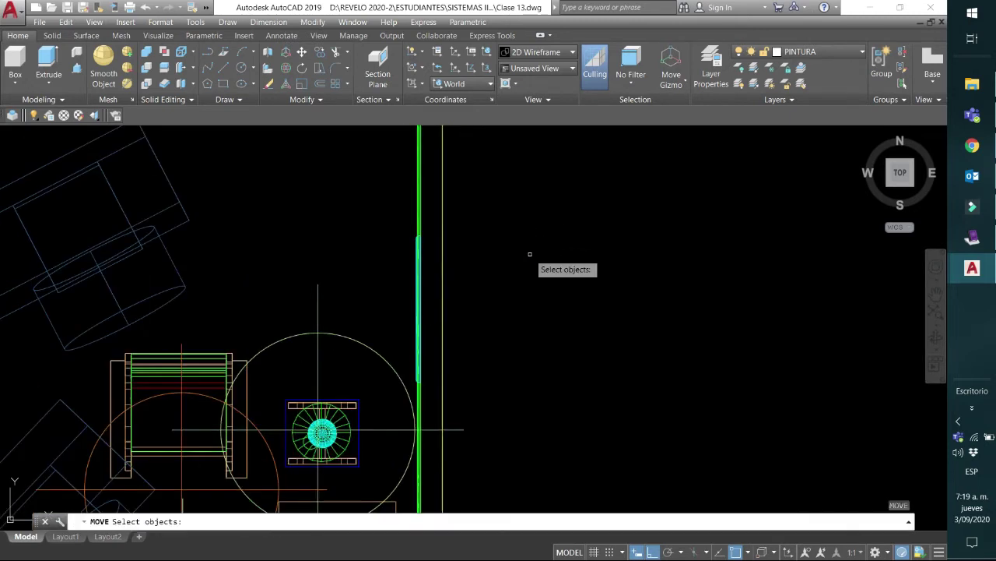
text(p)
key(Return)
key(Return)
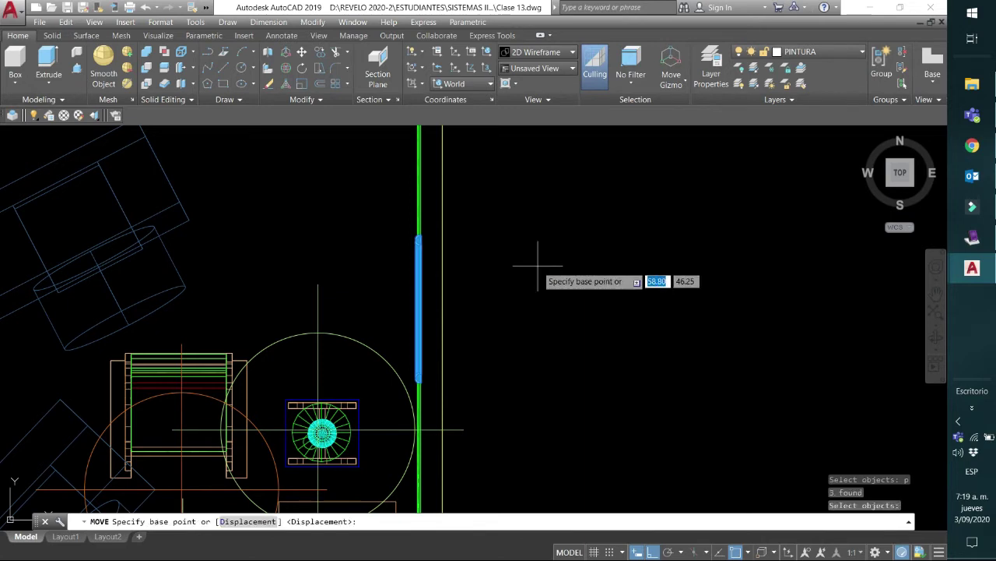
- Move the framed painting 0.02 units horizontally from the wall toward the room's interior
click(537, 265)
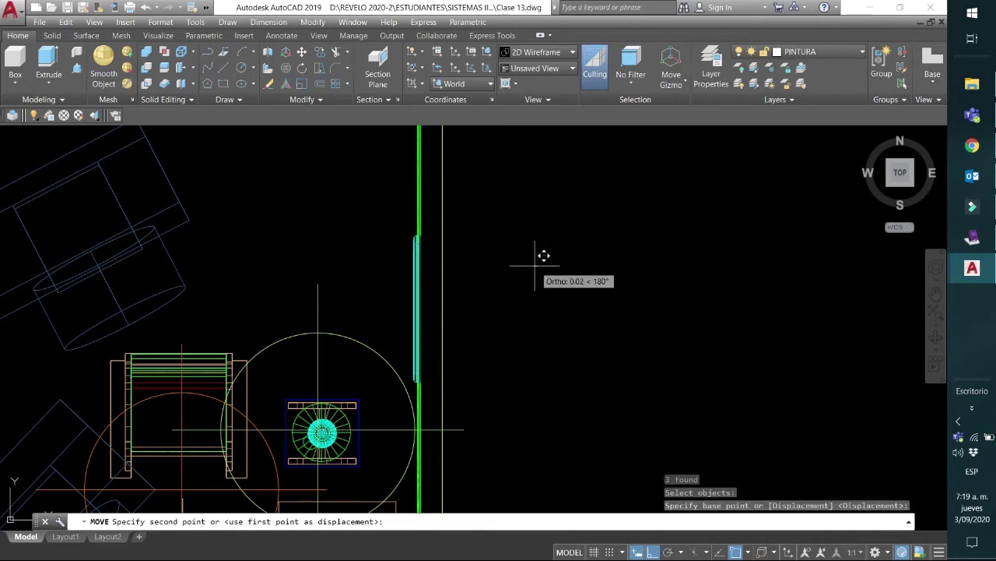
text(.0)
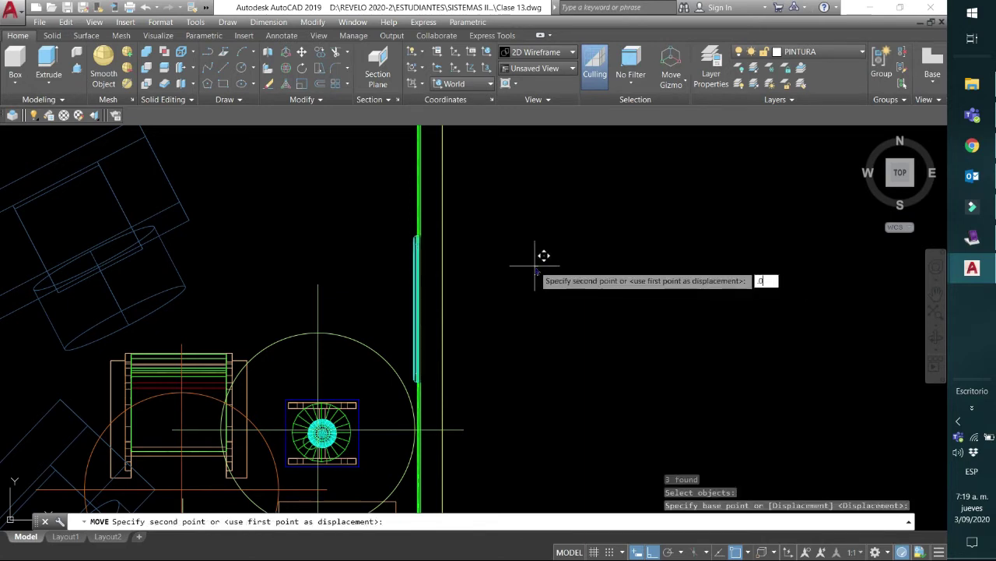
text(2)
key(Return)
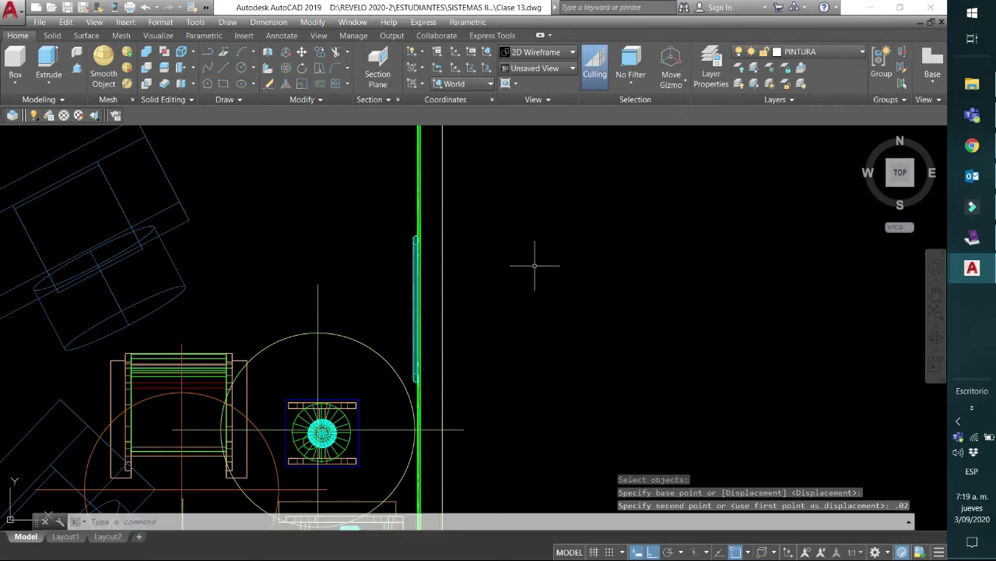
- Move the previously selected painting about 2.37 units along the wall in plan so it sits behind the sofa
scroll(535, 264, down, 2)
middle_drag(538, 265, 460, 153)
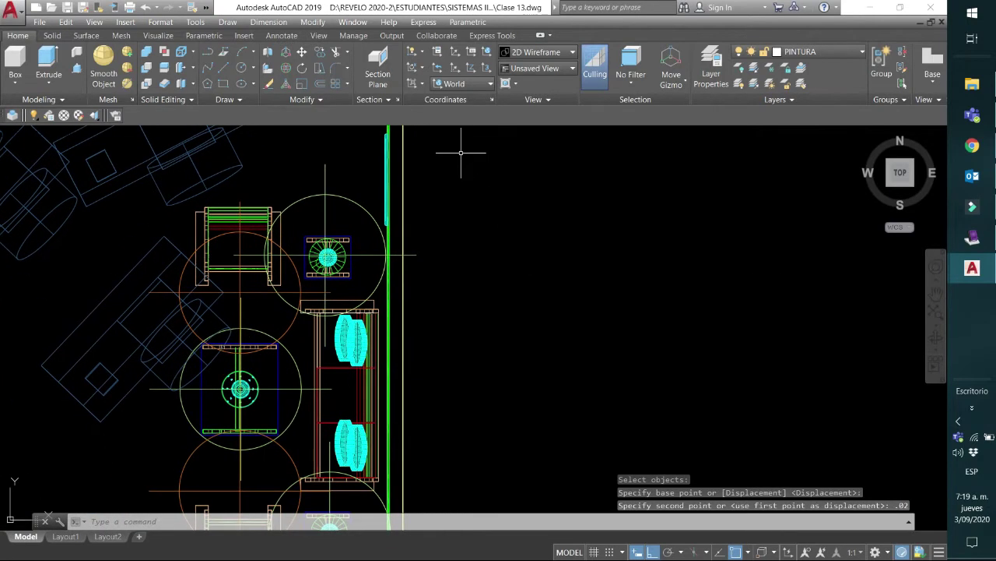
text(m)
key(Return)
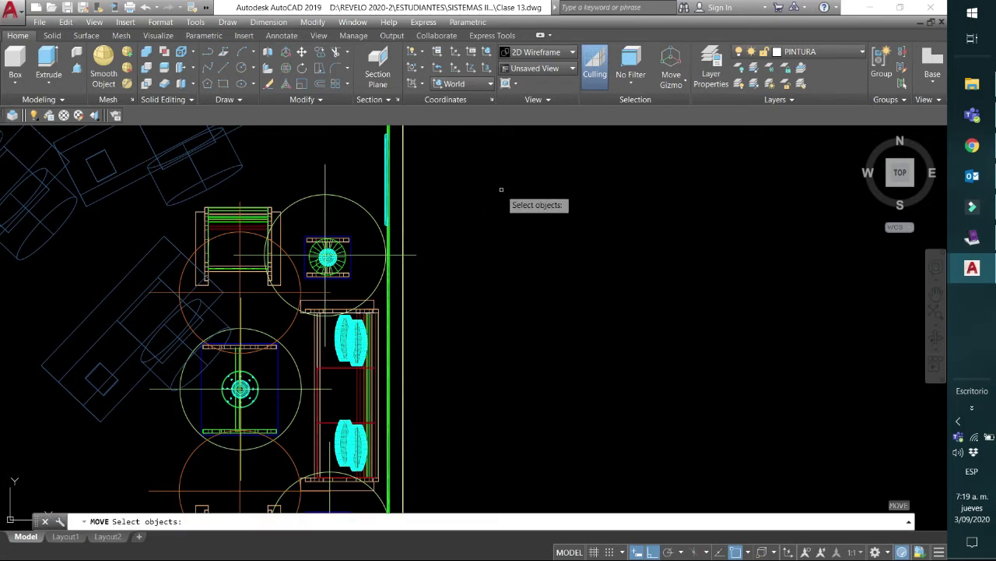
key(Return)
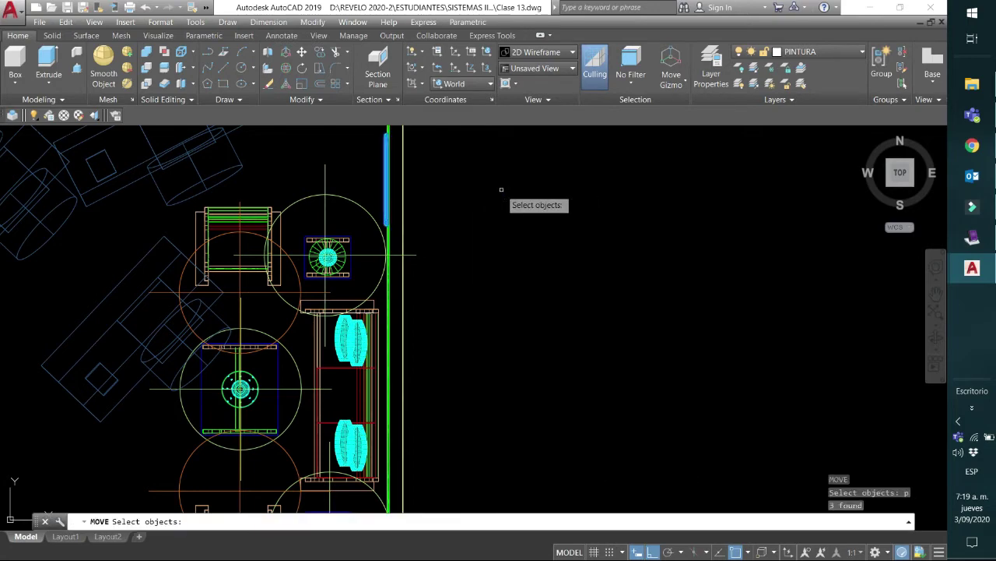
key(Return)
click(502, 189)
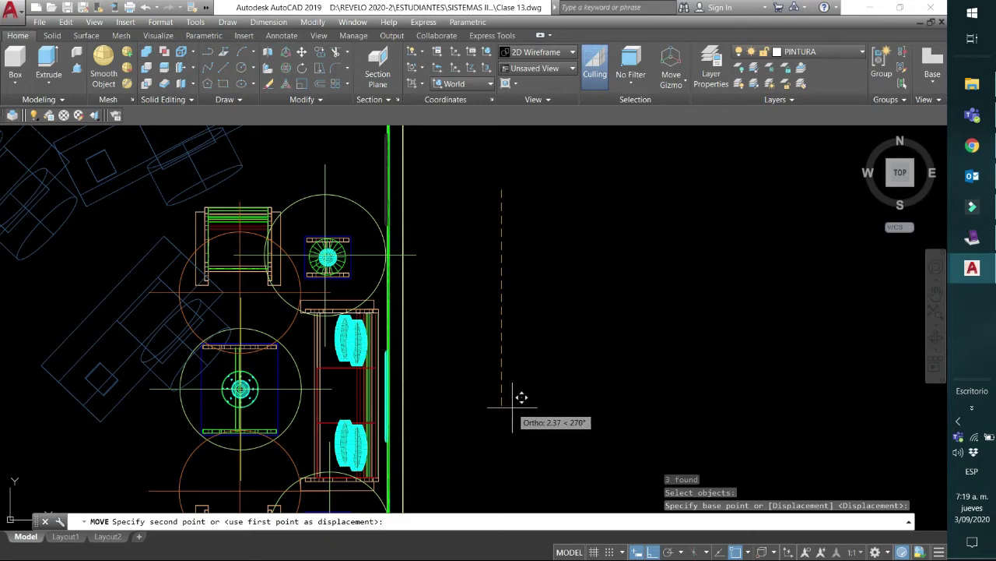
click(512, 405)
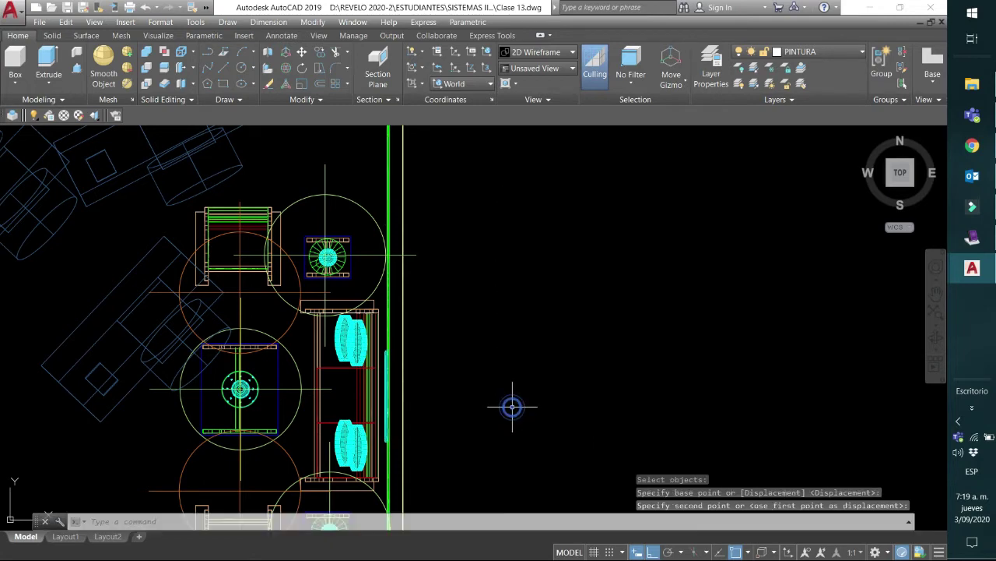
- Examine the painting's placement above the sofa from the southeast and southwest isometric views
middle_drag(519, 397, 558, 278)
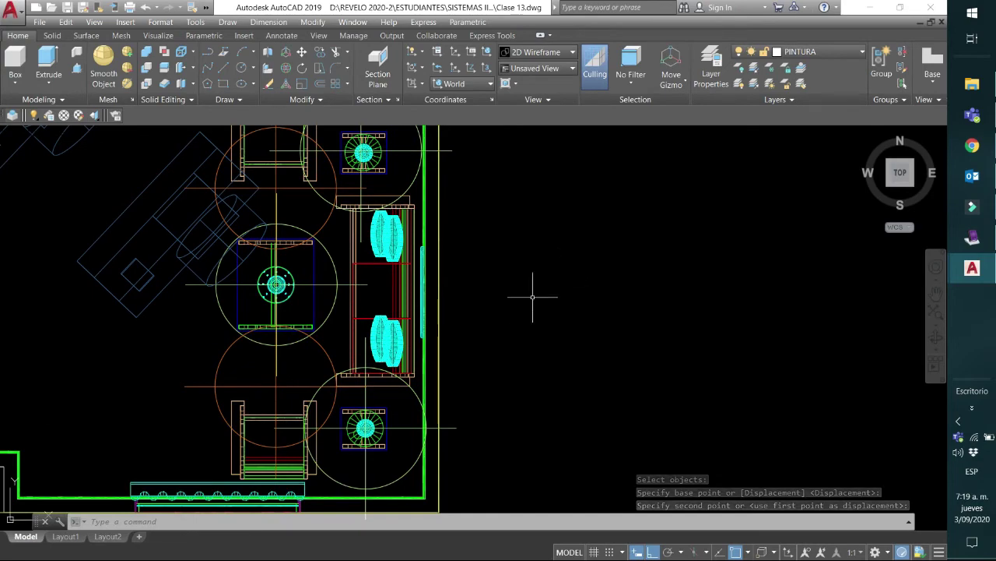
click(908, 199)
scroll(534, 455, up, 5)
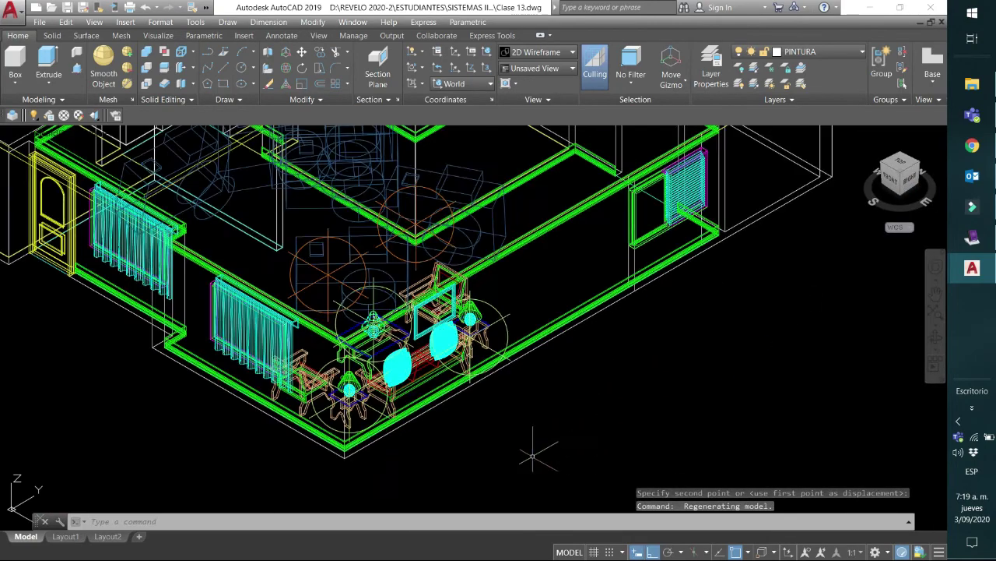
scroll(496, 420, up, 3)
scroll(495, 421, down, 5)
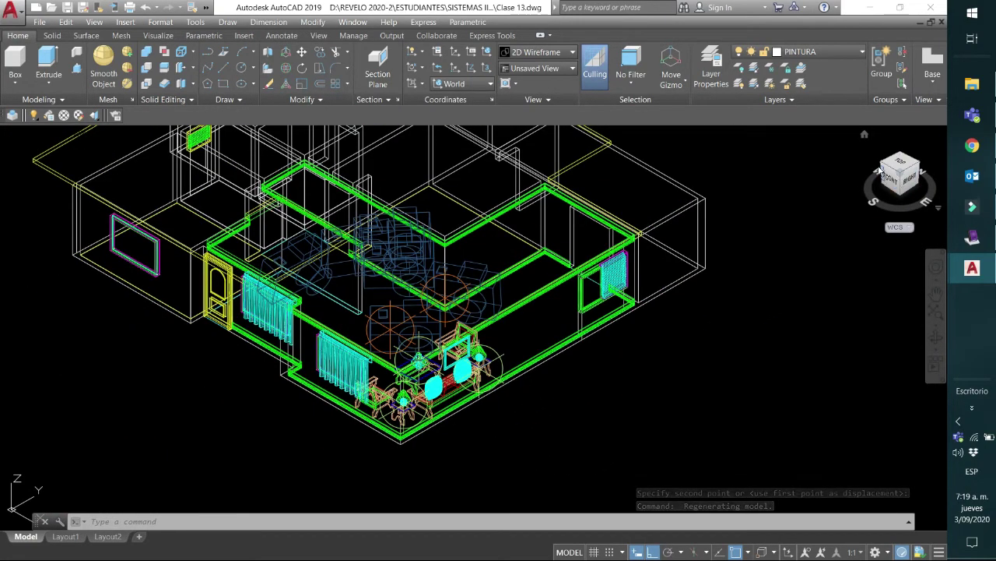
click(887, 163)
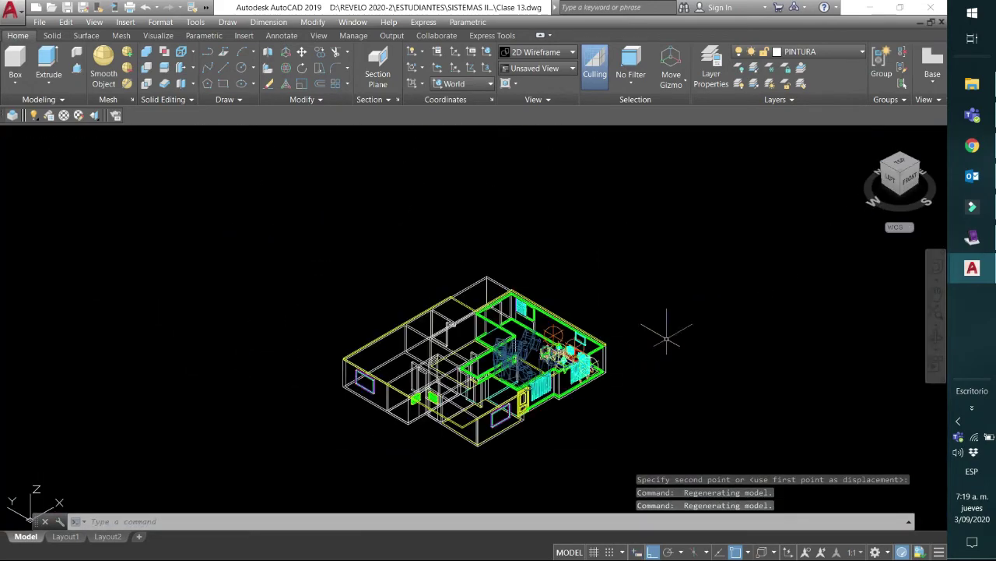
scroll(590, 342, up, 5)
middle_drag(684, 249, 605, 245)
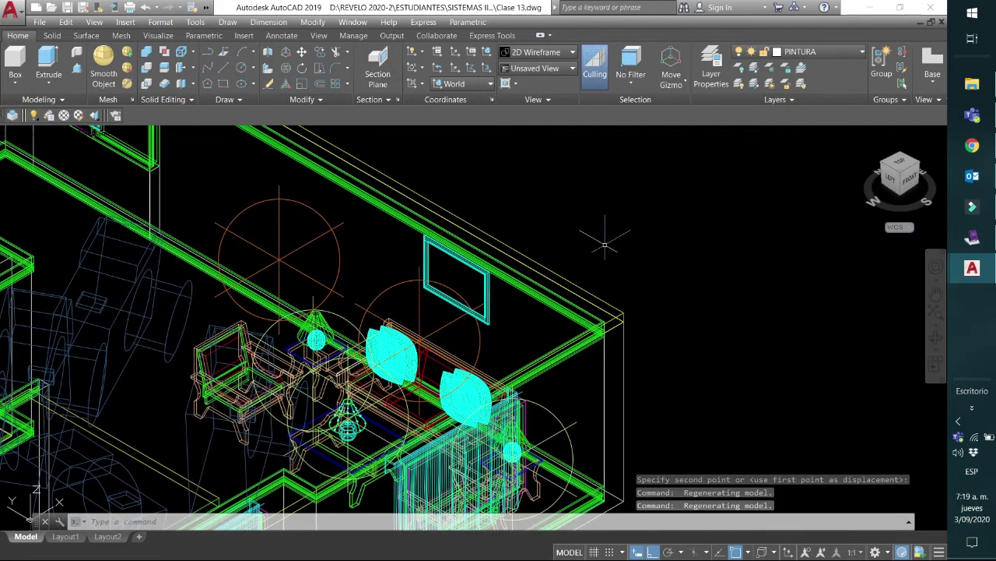
scroll(604, 244, up, 2)
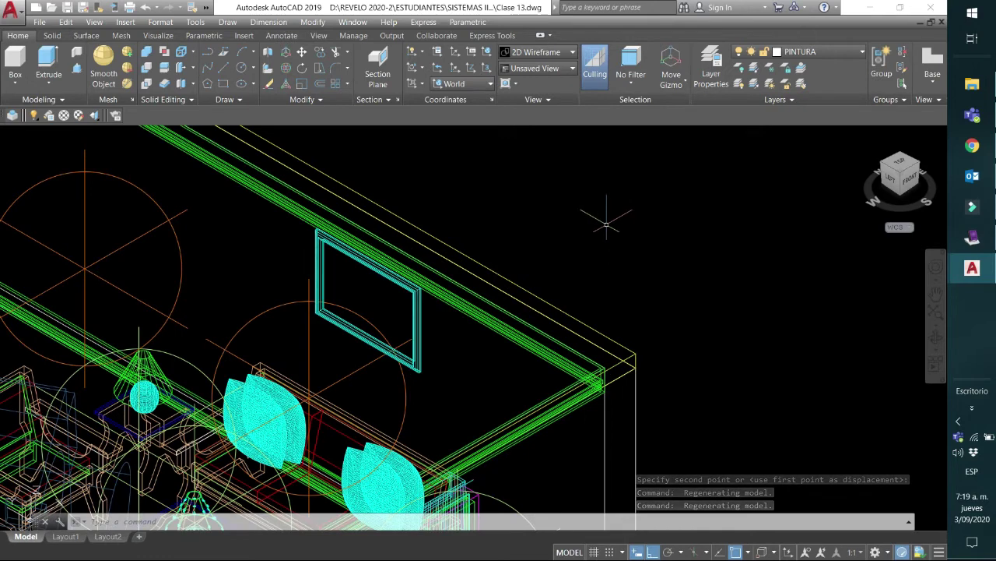
- Move the painting 0.2 units down in Z on the wall above the sofa
text(m)
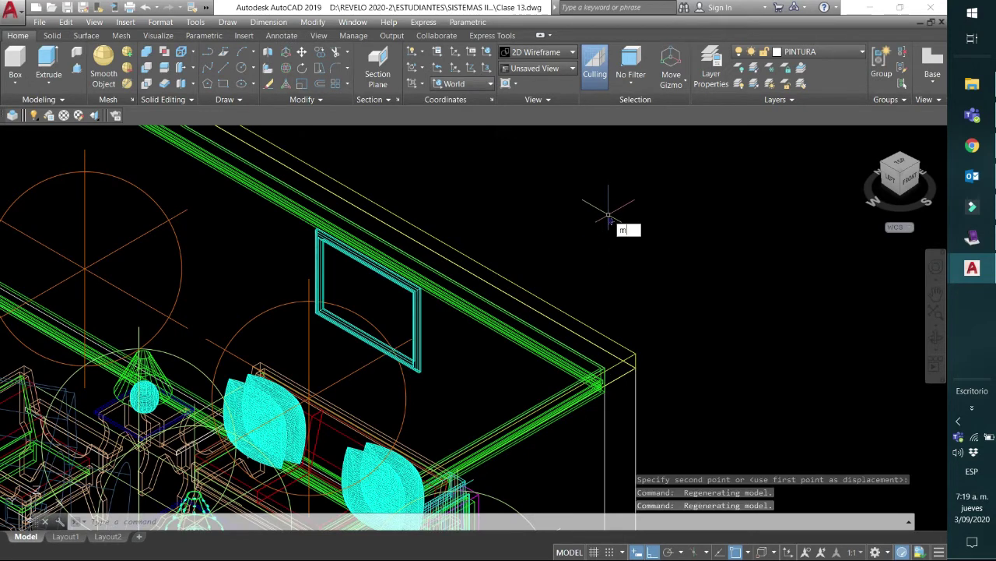
key(Return)
text(p)
key(Return)
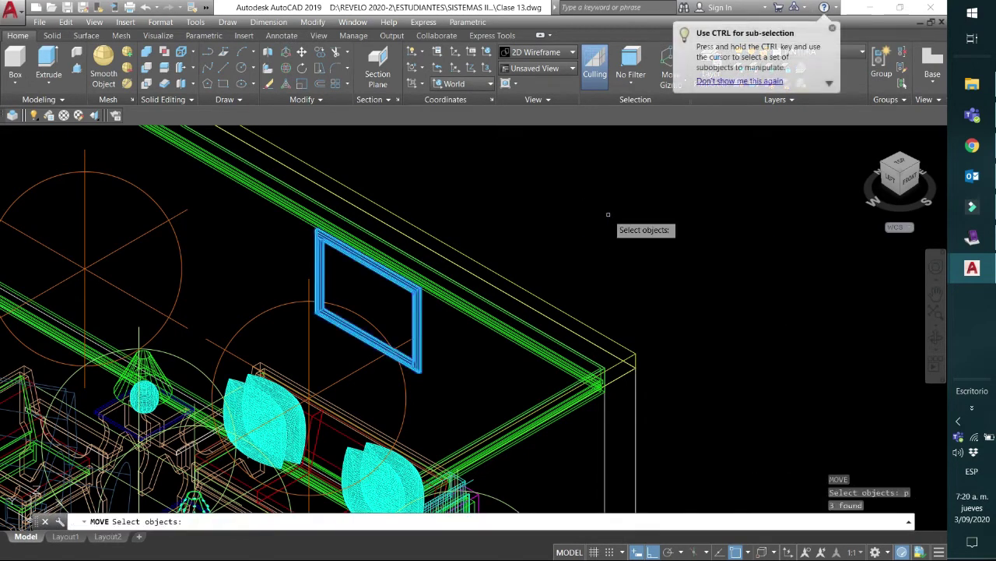
key(Return)
click(609, 215)
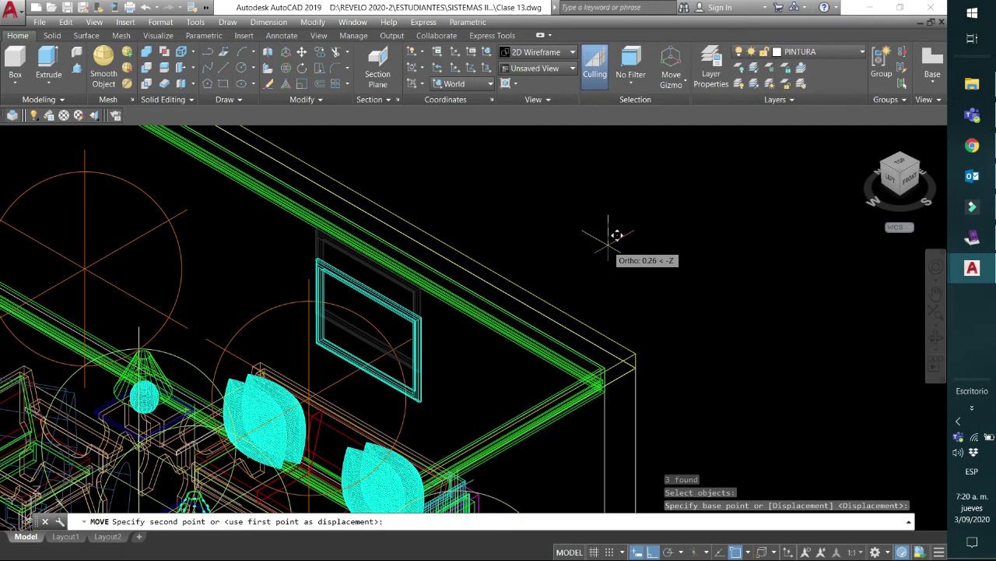
text(.2)
key(Return)
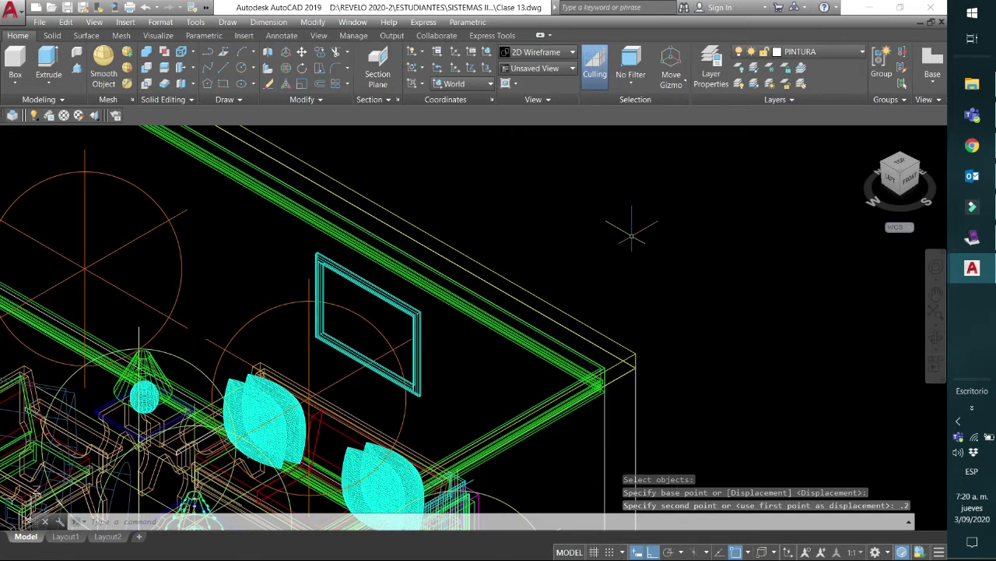
- Restore the saved view INT2 and thaw the PINTURA layer to display the painting
scroll(632, 234, down, 2)
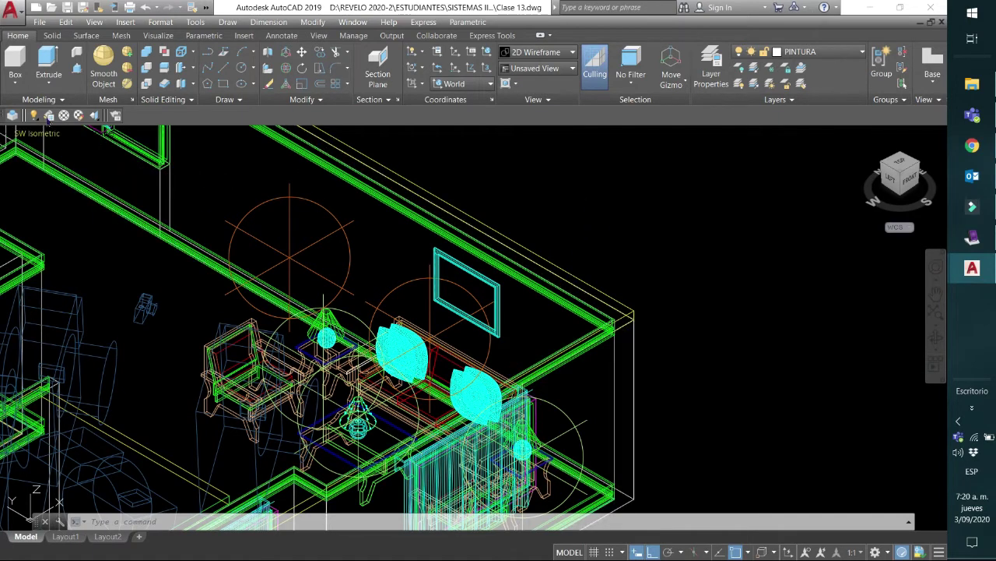
click(572, 71)
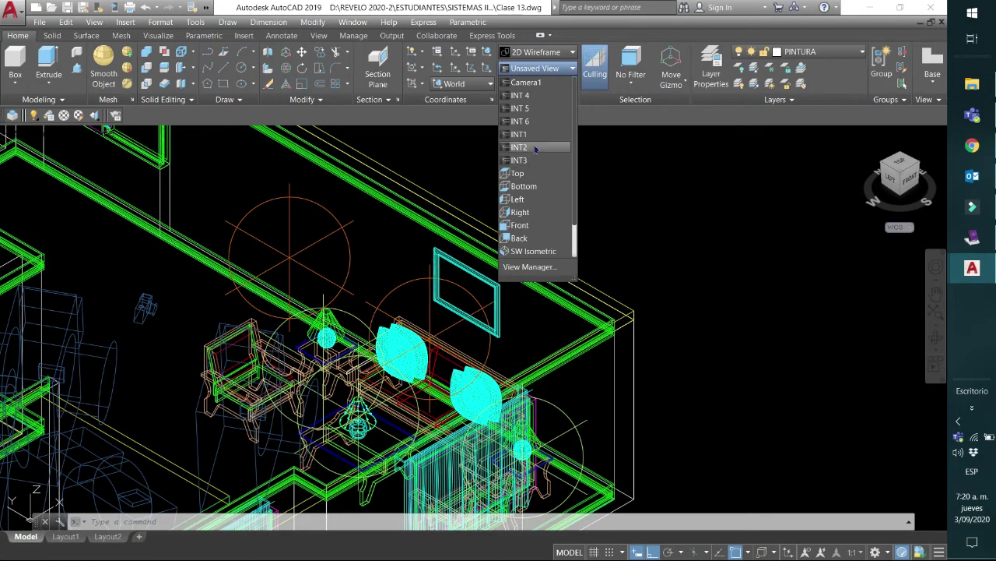
click(532, 147)
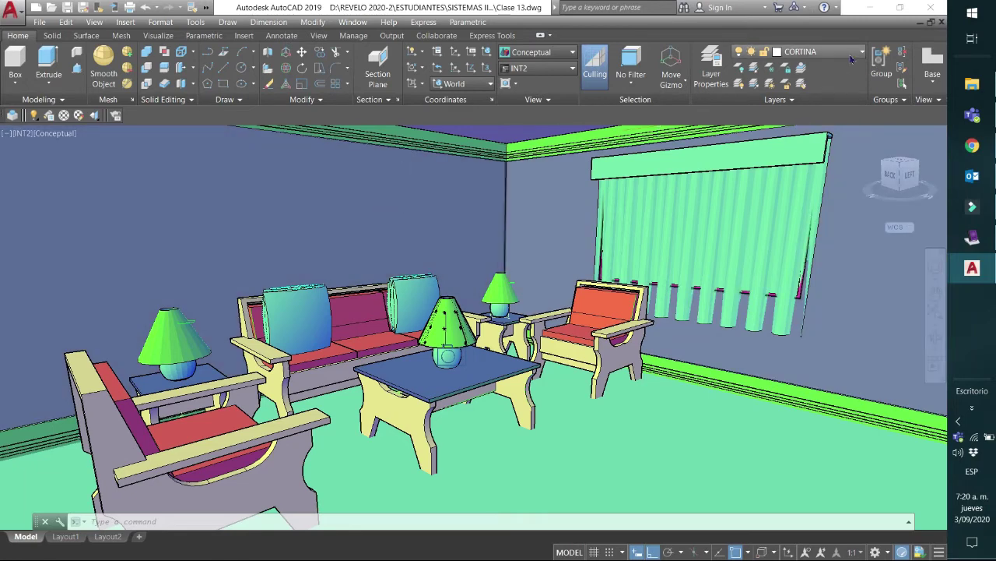
click(854, 59)
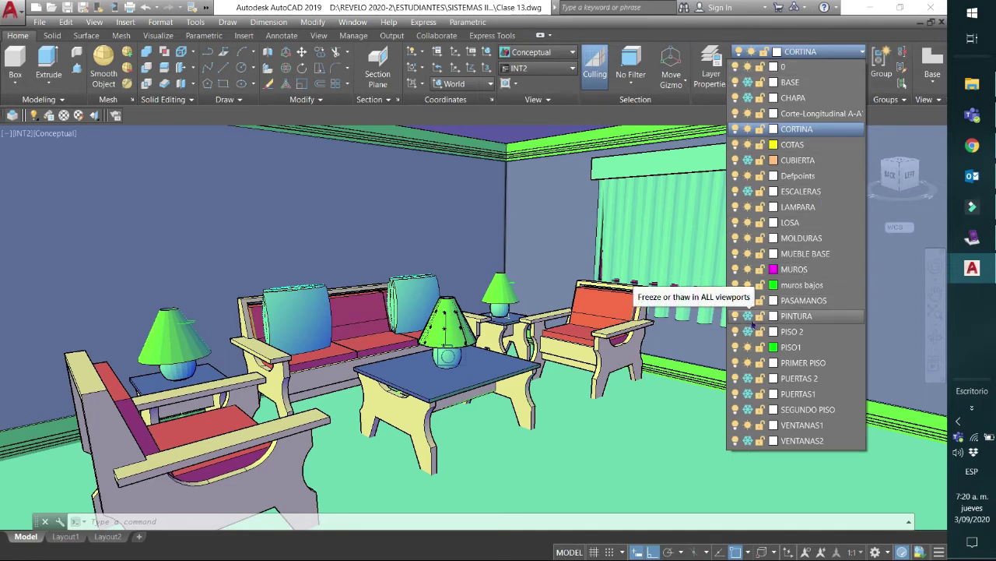
click(748, 315)
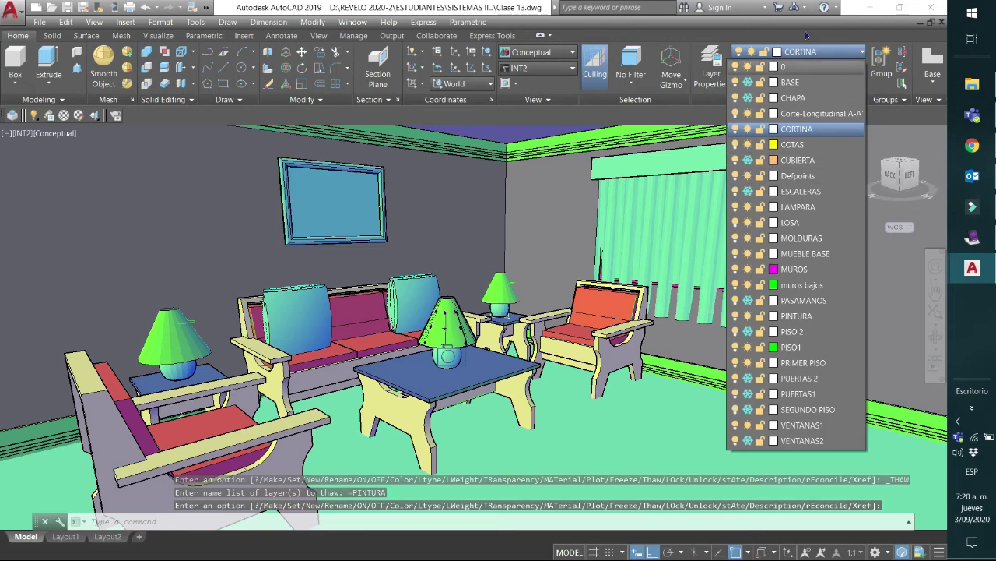
click(808, 39)
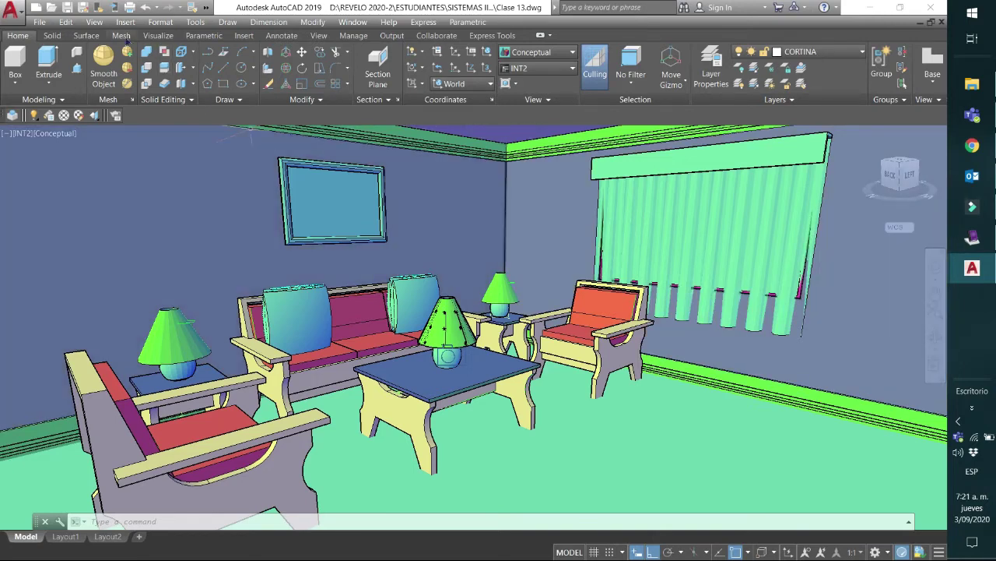
- Save the current display as a new named view called INT 7
click(94, 22)
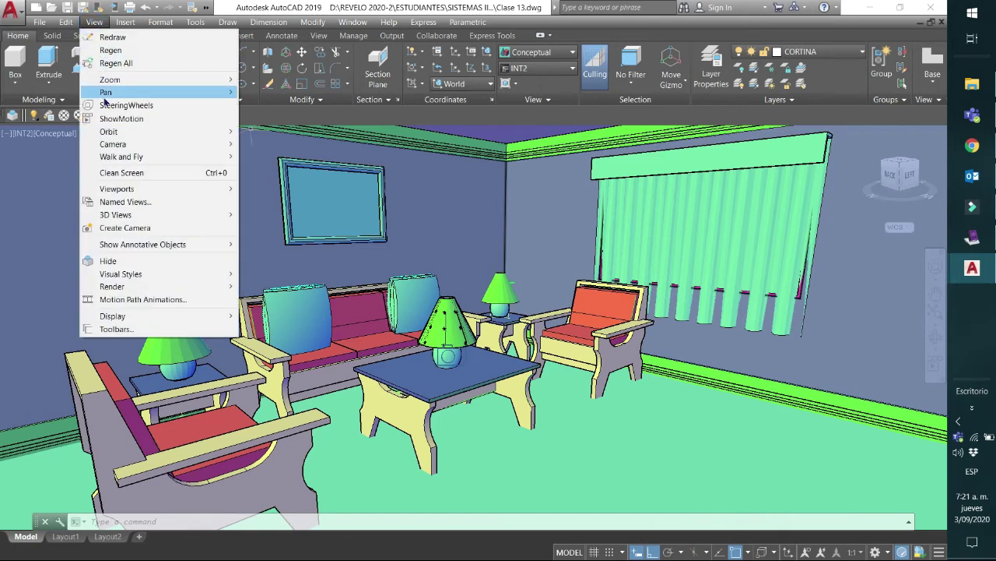
click(125, 202)
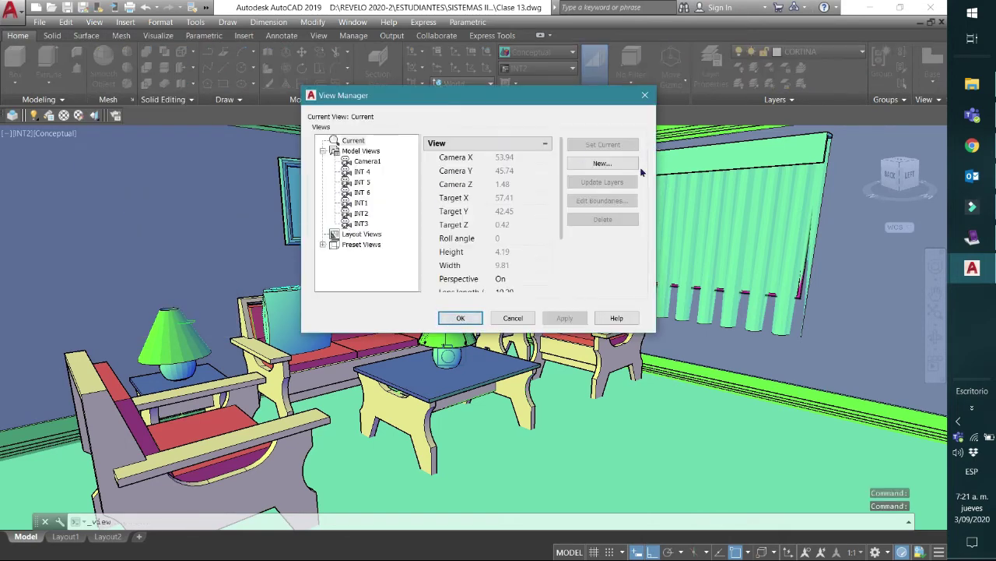
click(612, 165)
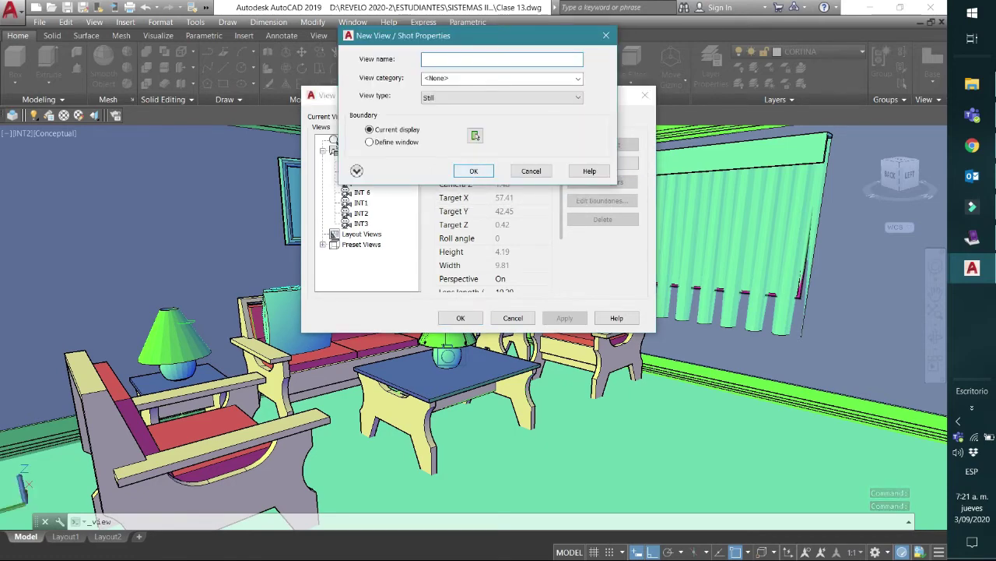
text(int)
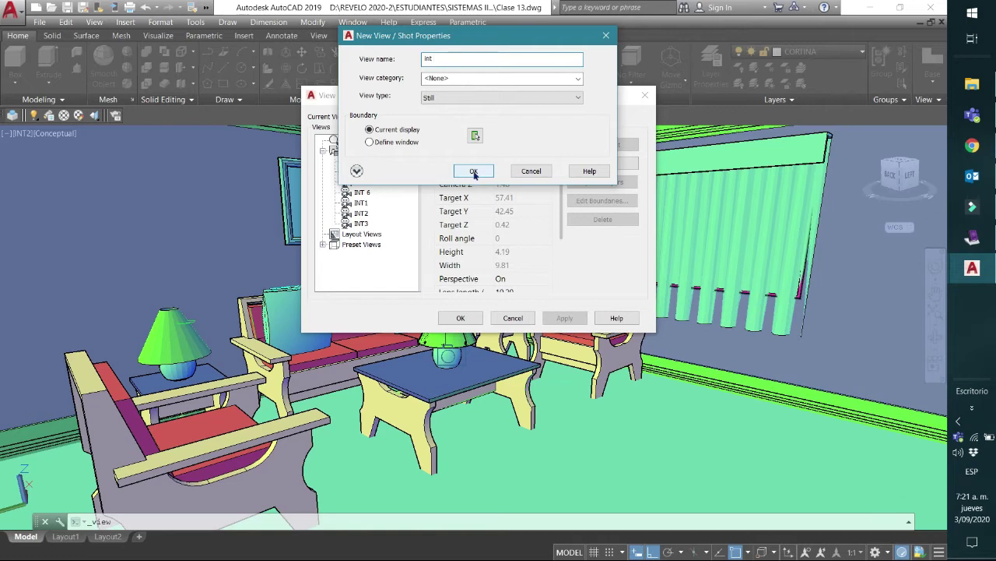
text( 7)
key(BackSpace)
key(BackSpace)
key(BackSpace)
key(BackSpace)
key(BackSpace)
text(INT 7)
click(486, 174)
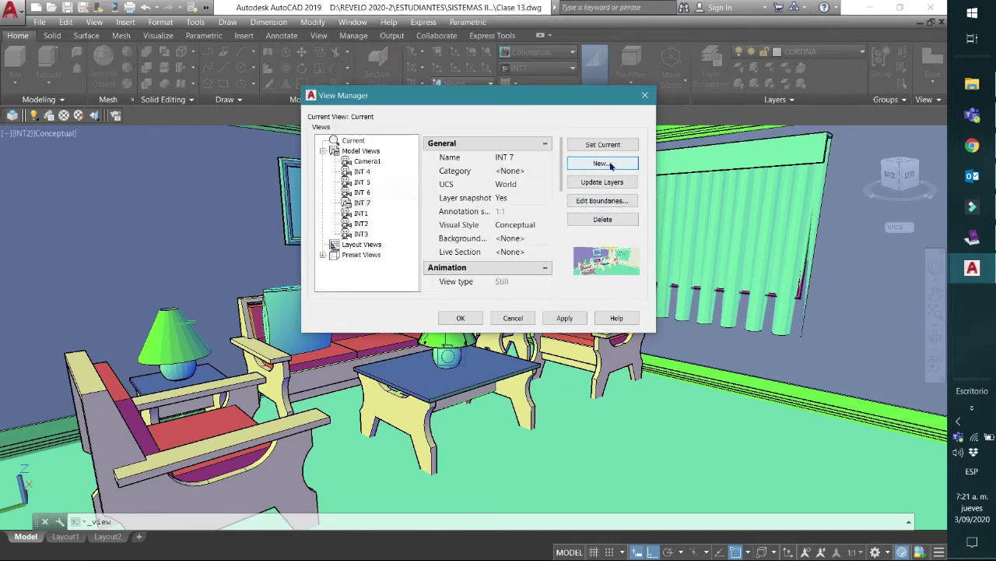
- Set INT 7 as the current view and apply the change
click(612, 145)
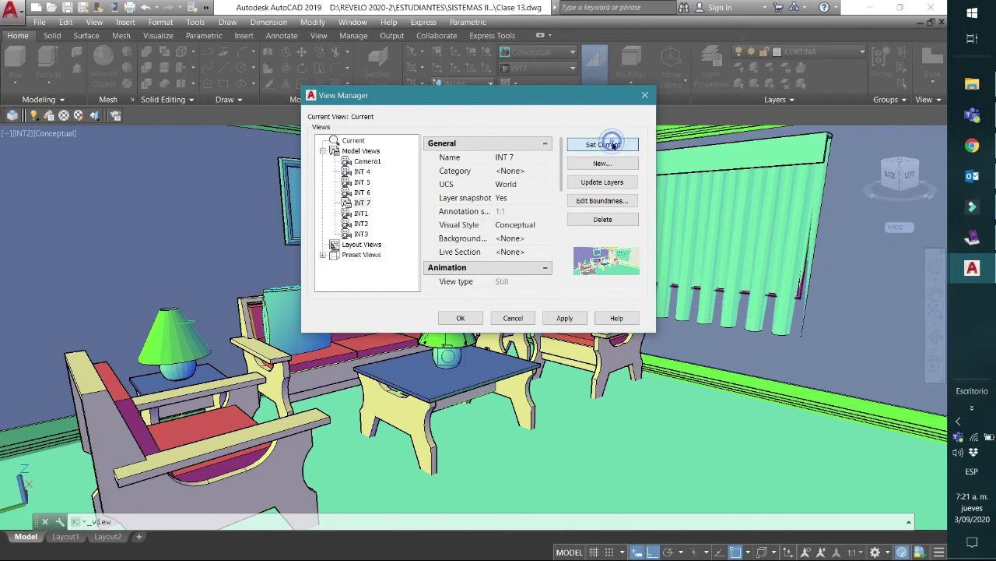
click(561, 319)
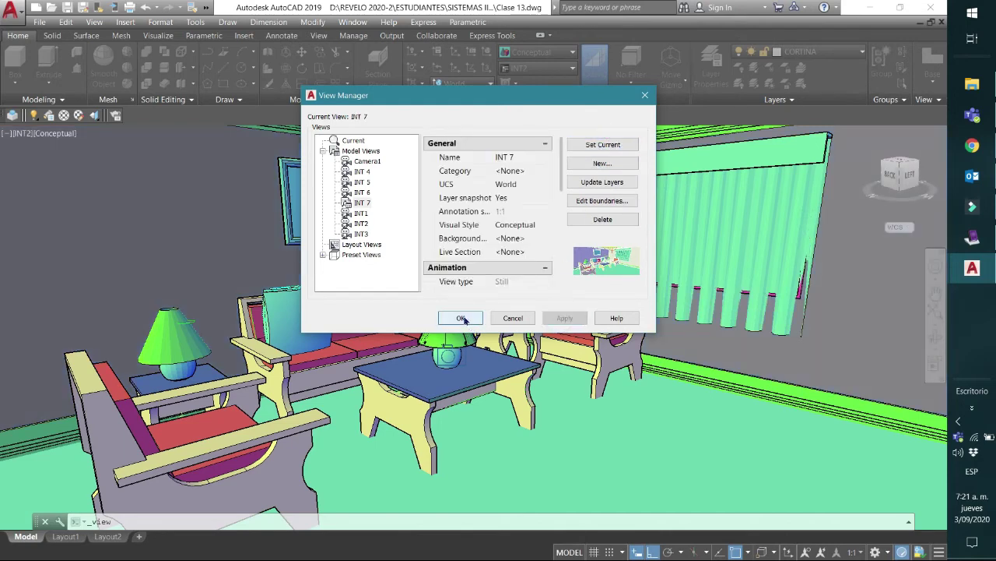
click(460, 317)
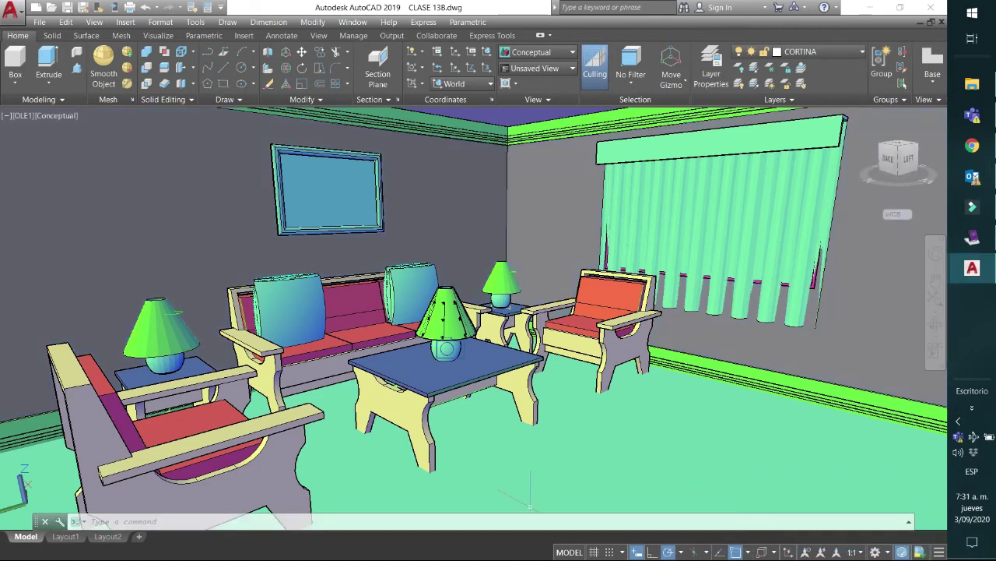
- Render the current interior view and expand the details of the finished render
text(RR)
key(Return)
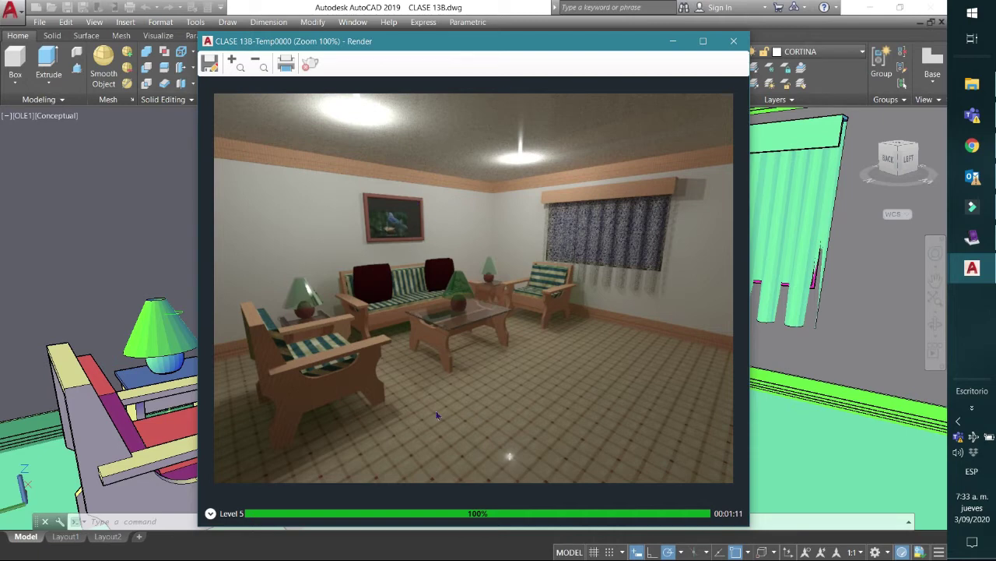
click(210, 514)
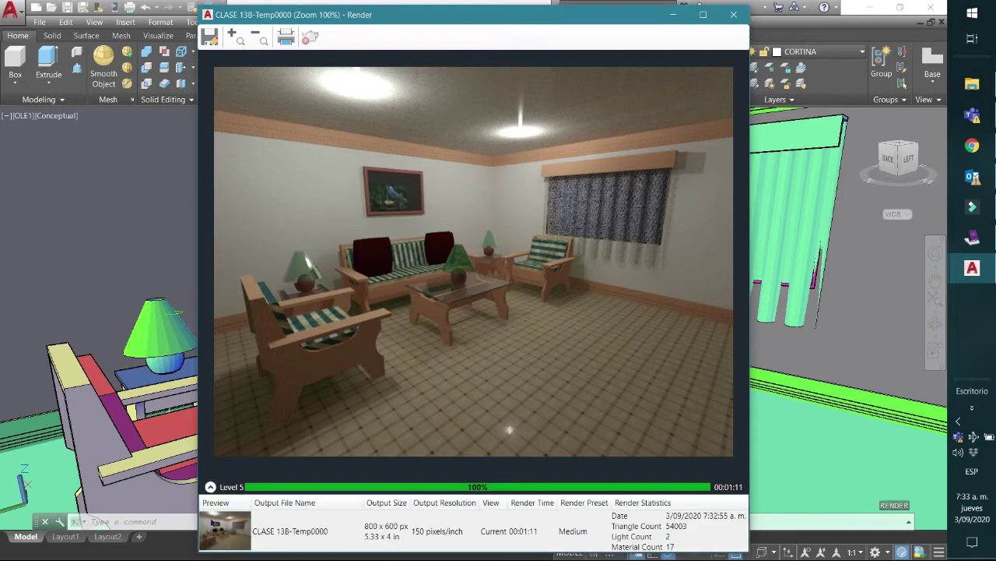
- Save the render as CLASE 13B-Temp0000.jpeg in the Clase 13 folder with the JPEG quality raised toward Best, and close the render window
right_click(236, 534)
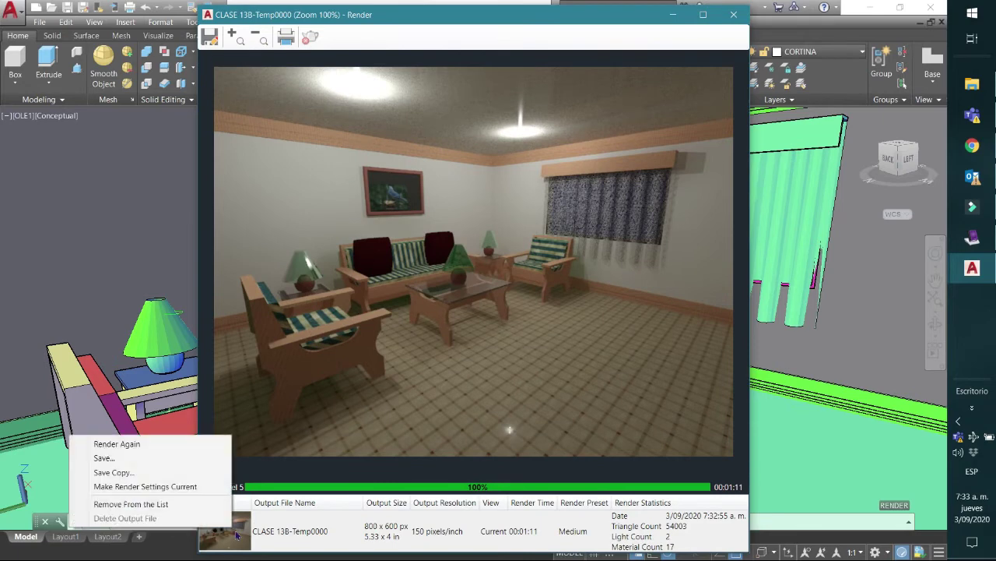
click(151, 459)
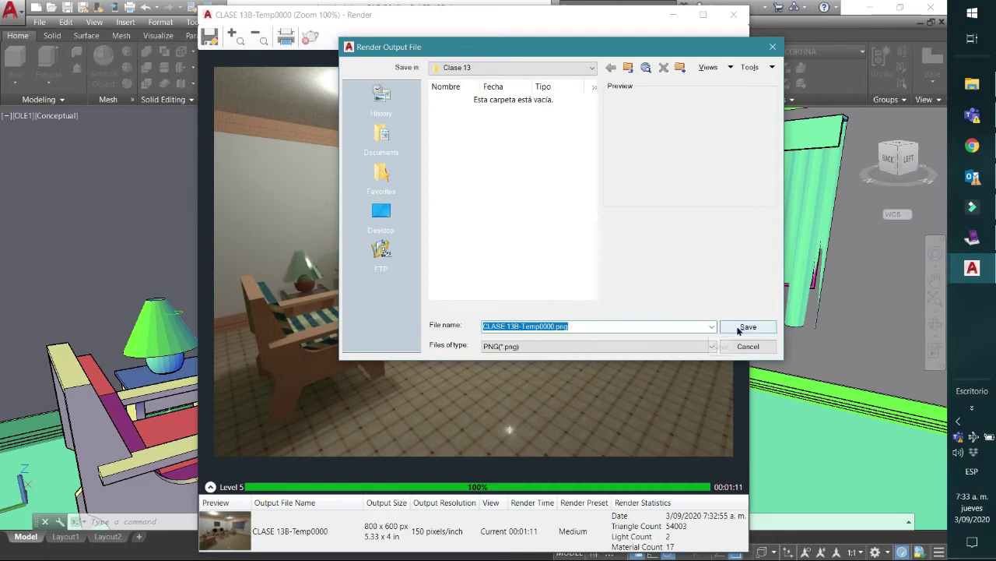
click(711, 347)
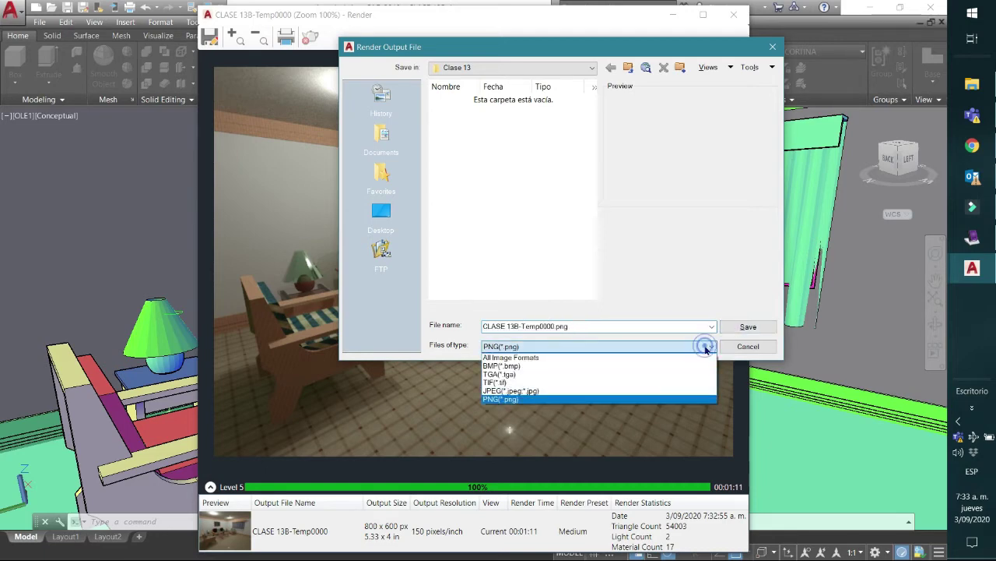
click(604, 393)
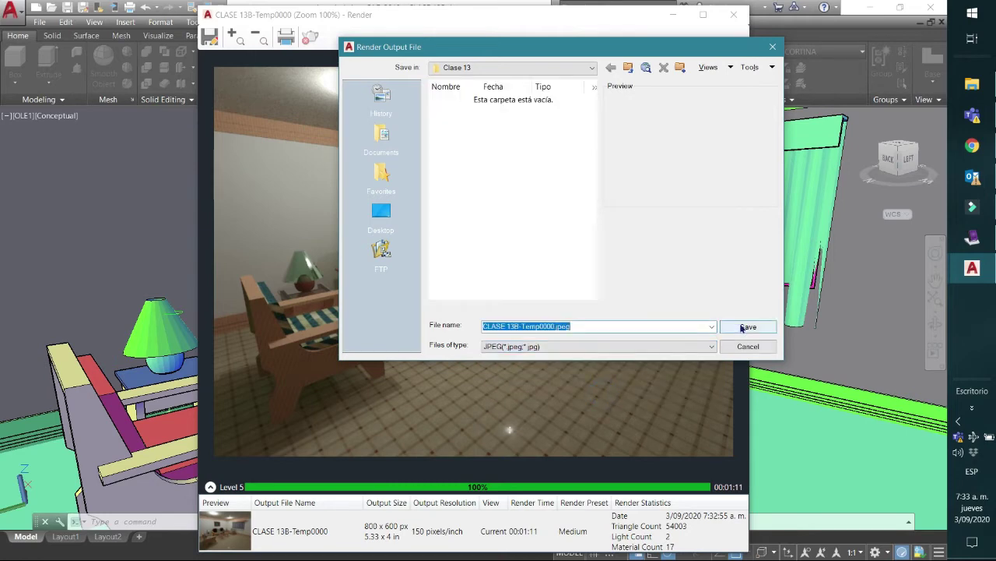
click(745, 327)
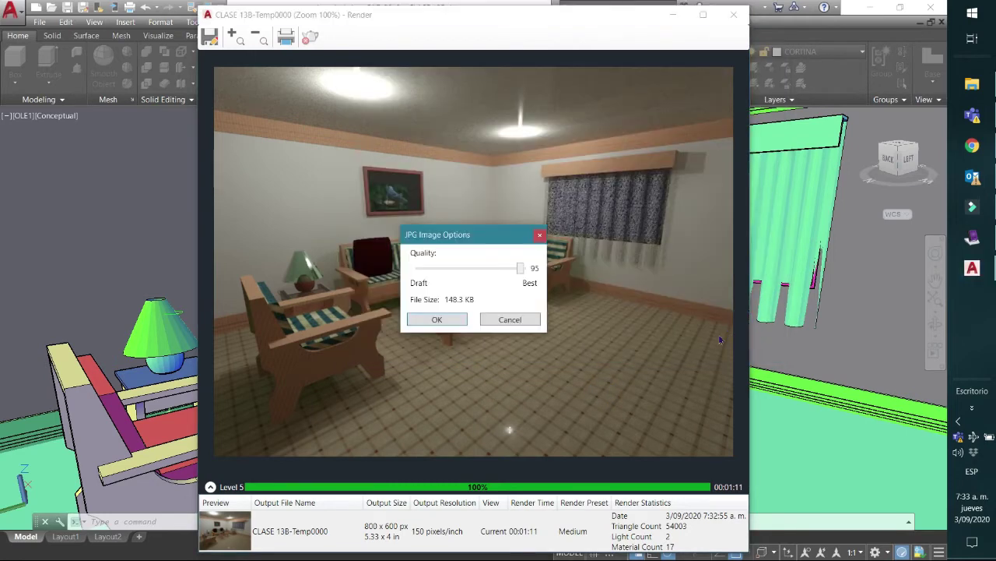
drag(523, 269, 534, 270)
click(443, 323)
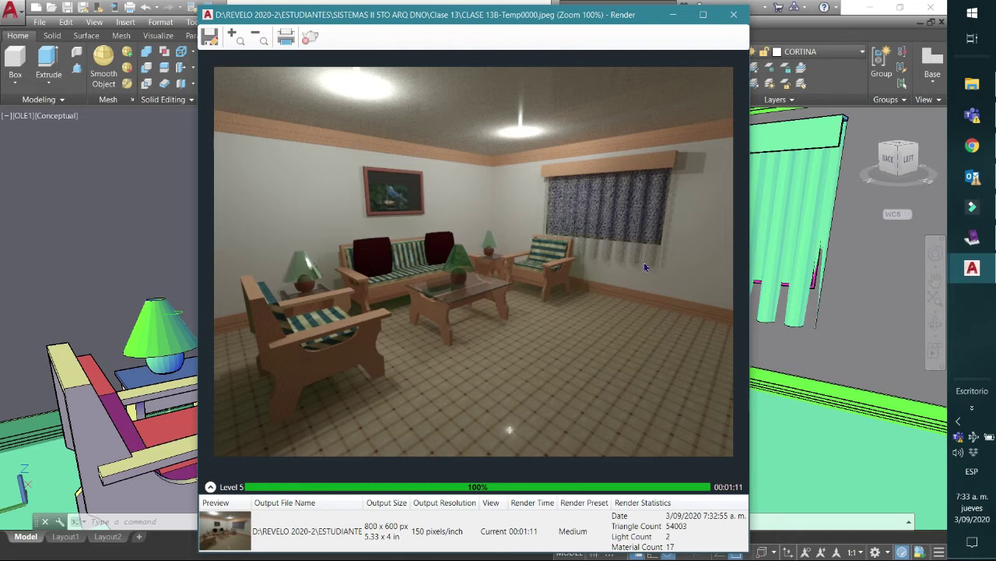
click(732, 16)
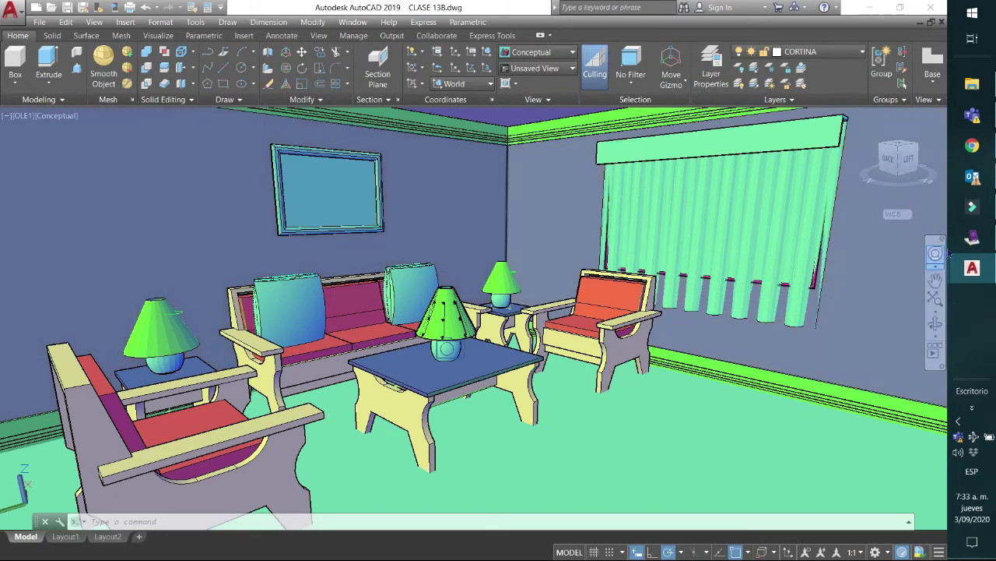
- Switch to MimioStudio Notebook and look through the sketches on pages 11 to 15
click(969, 240)
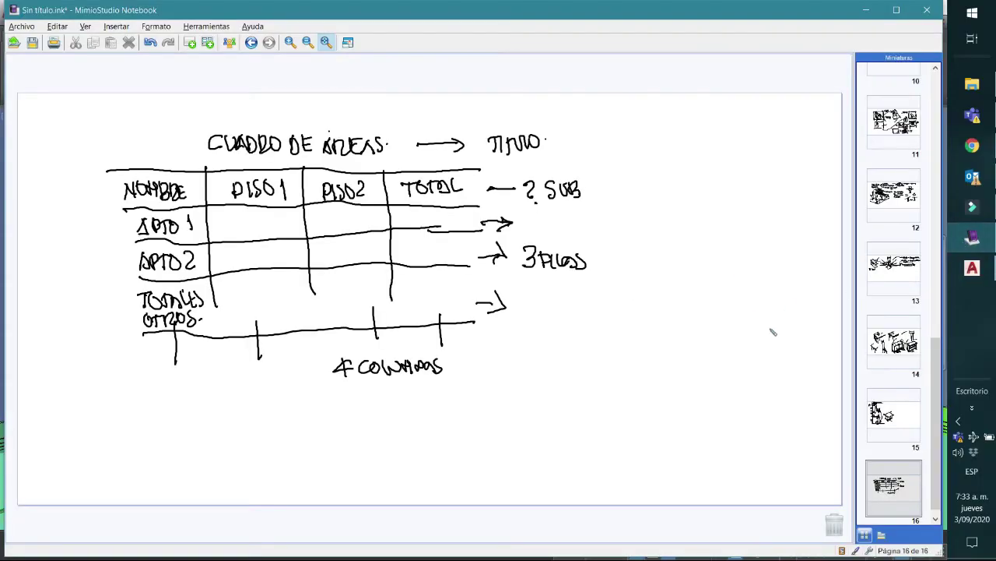
click(903, 360)
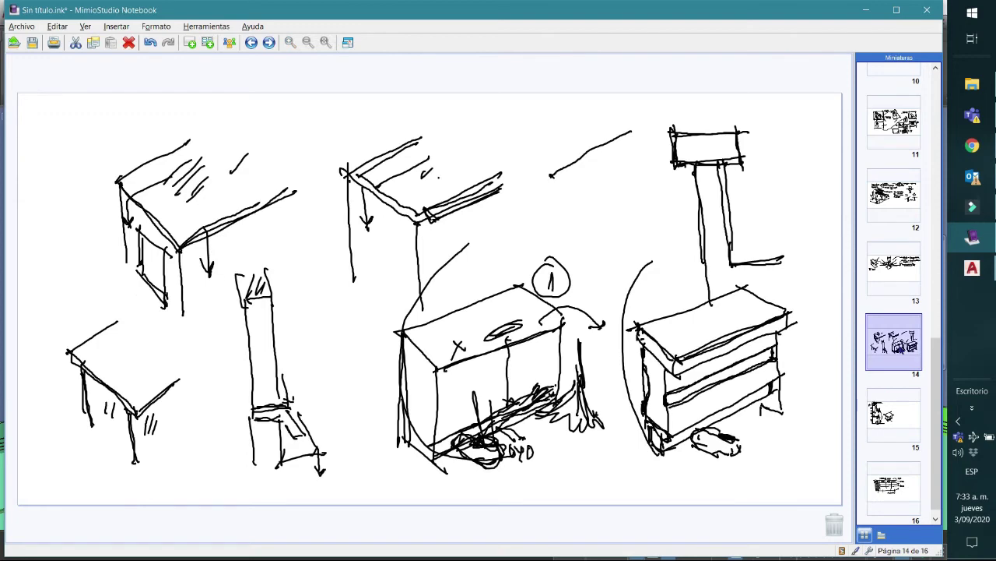
click(902, 280)
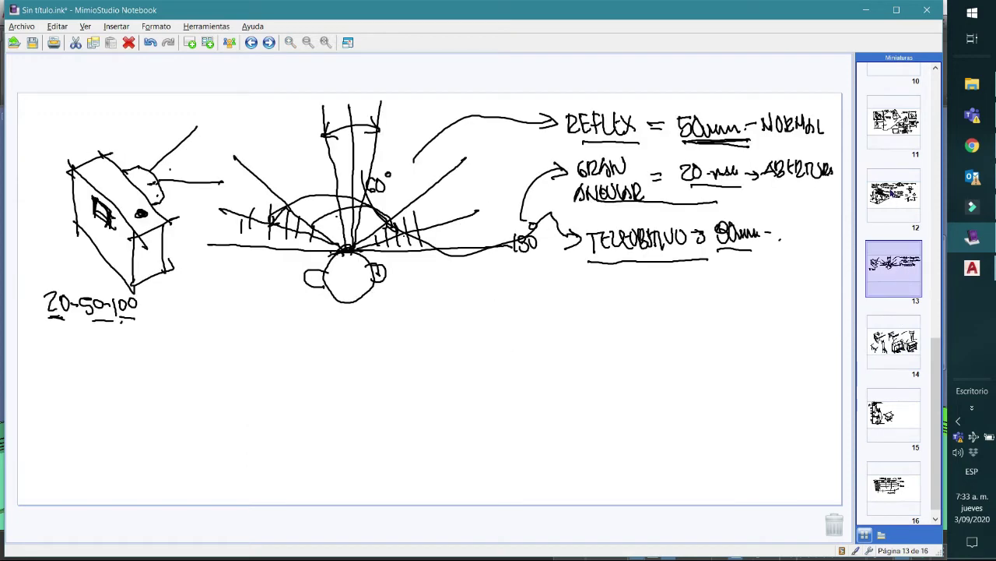
click(894, 199)
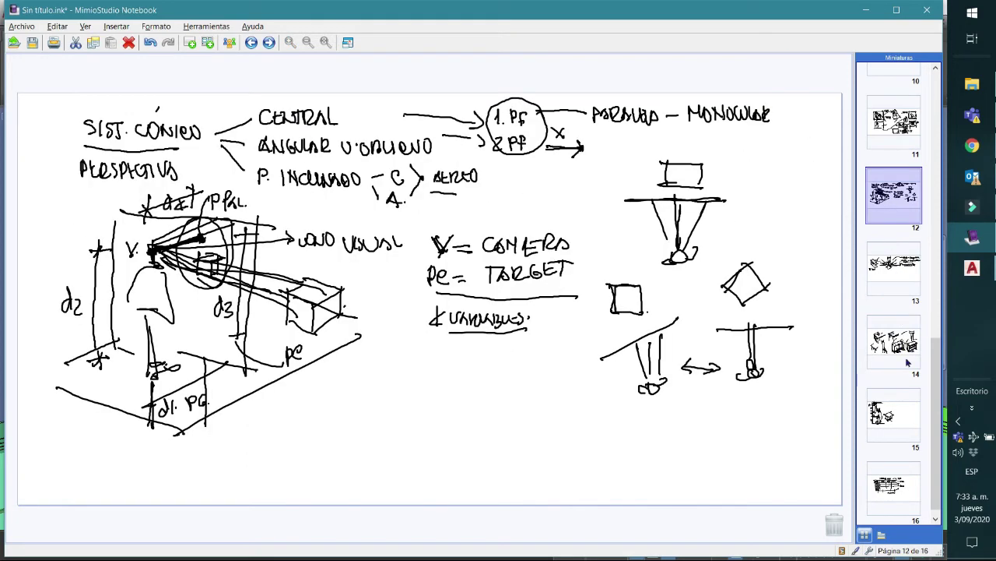
click(912, 428)
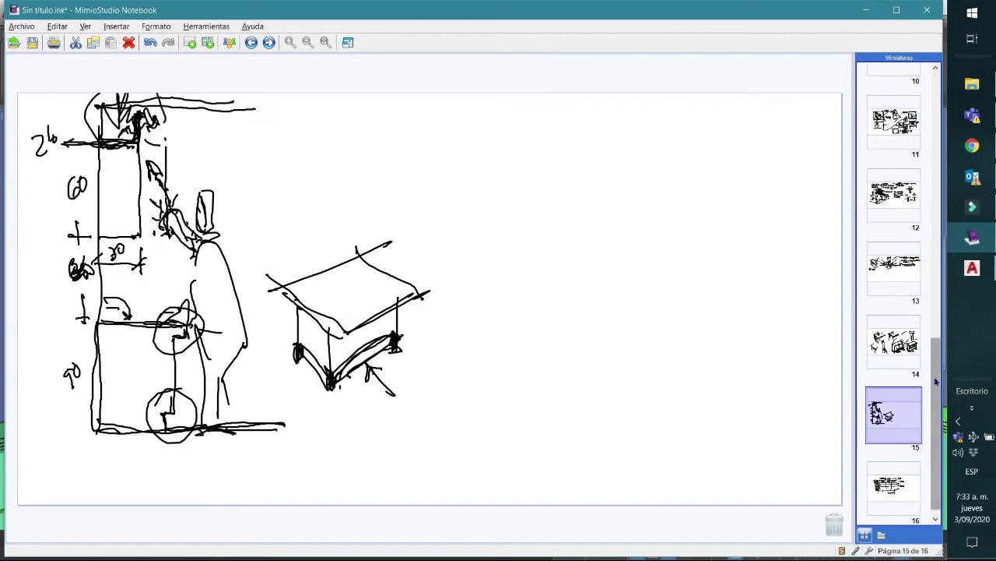
drag(932, 359, 930, 339)
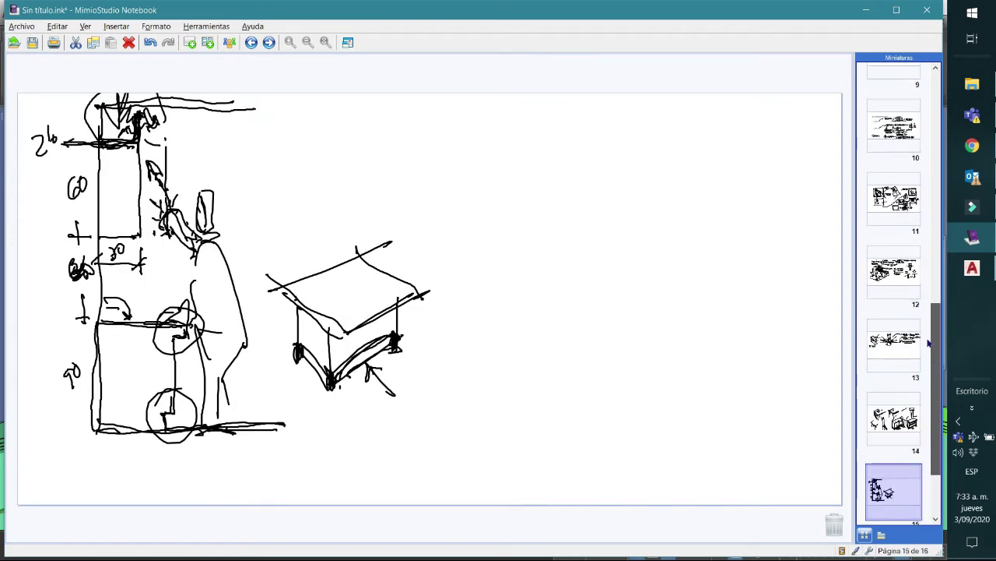
click(889, 226)
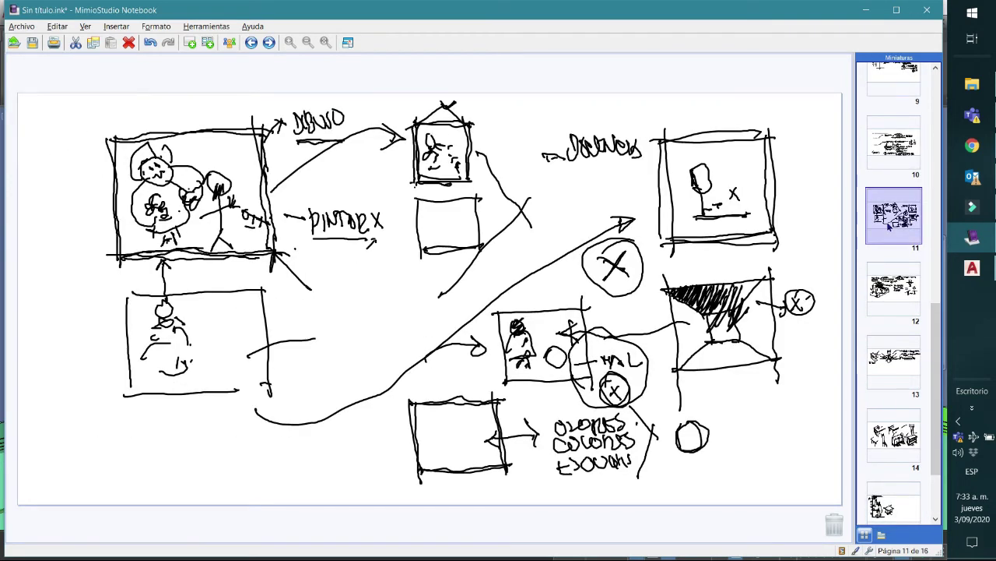
click(896, 288)
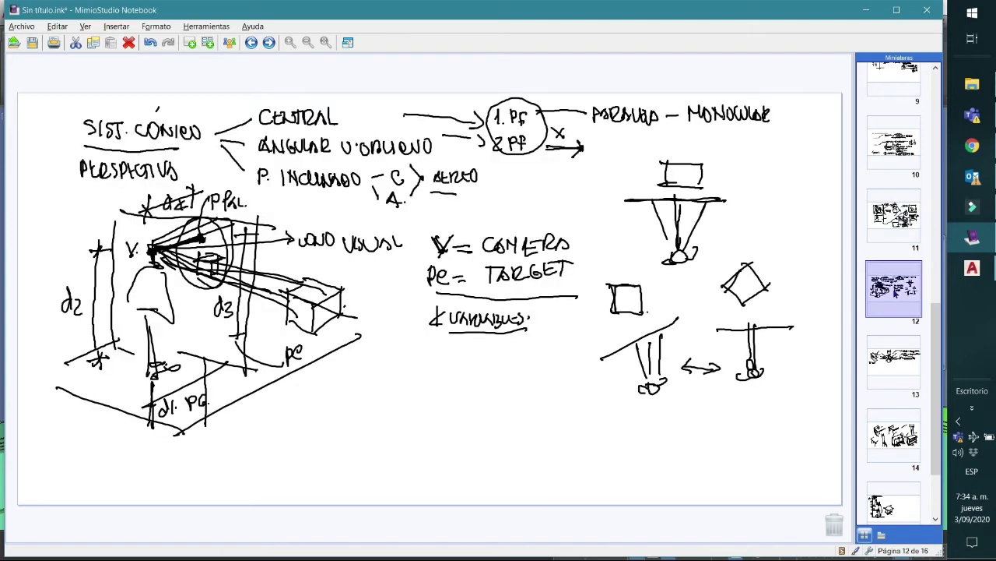
click(898, 372)
click(900, 440)
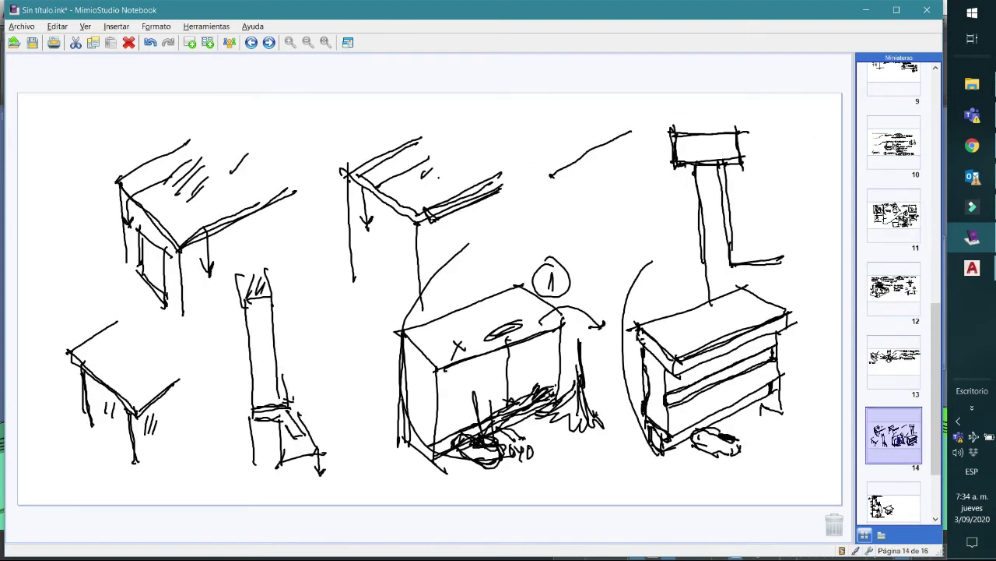
drag(933, 415, 934, 453)
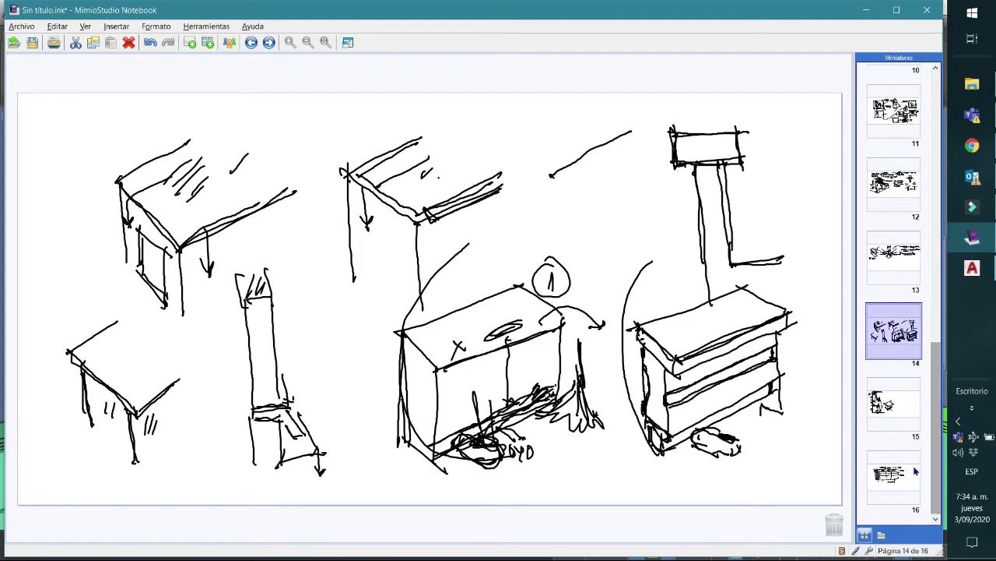
- Open page 15 and sketch a spotlight in its empty area, with an inner and an outer light cone
click(892, 417)
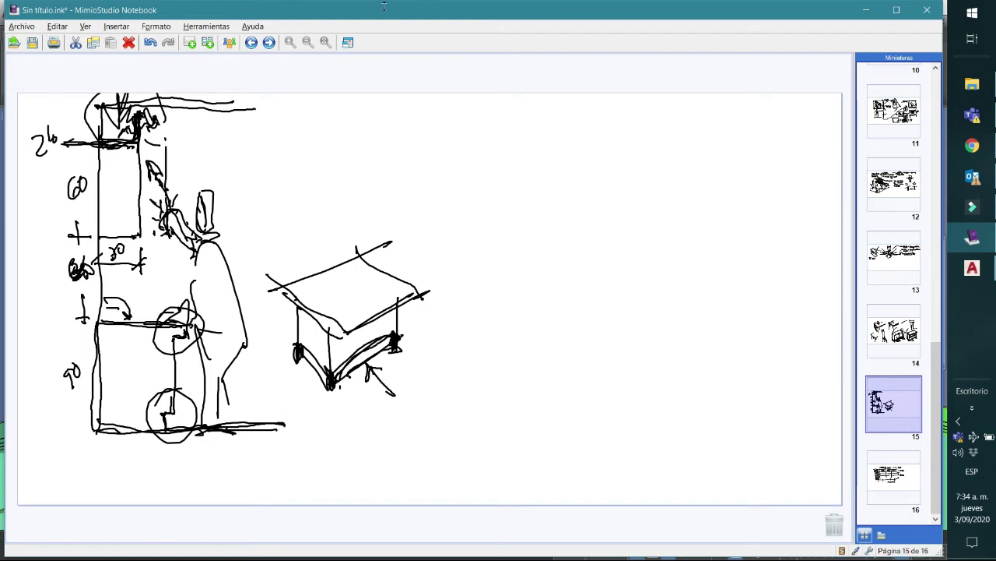
mouse_move(502, 144)
mouse_down()
mouse_move(529, 162)
mouse_move(518, 177)
mouse_move(532, 164)
mouse_move(500, 158)
mouse_move(516, 174)
mouse_move(497, 155)
mouse_move(529, 169)
mouse_move(533, 204)
mouse_move(573, 279)
mouse_up()
click(522, 166)
drag(527, 165, 654, 159)
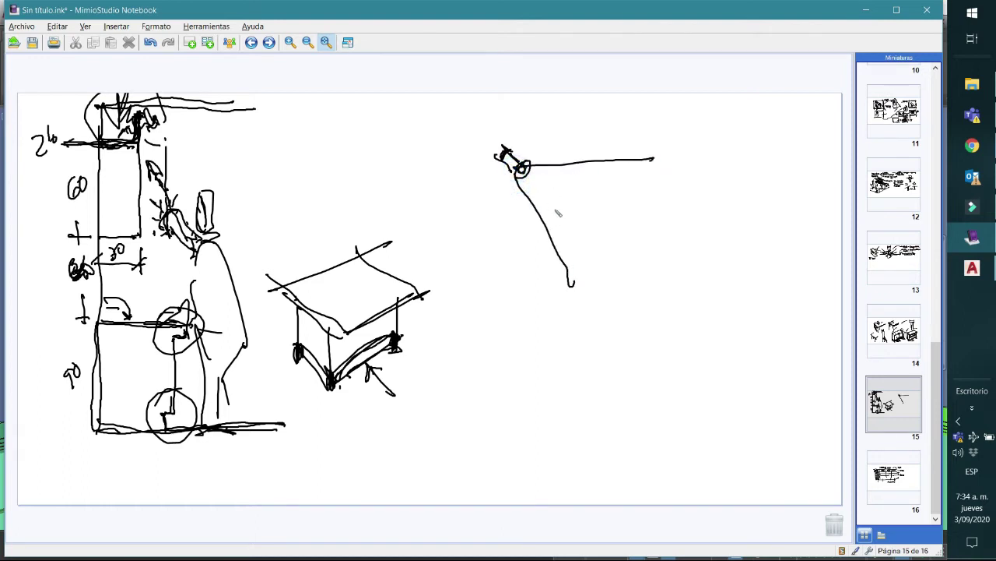
drag(530, 179, 574, 262)
mouse_move(527, 177)
mouse_down()
mouse_move(638, 177)
mouse_move(601, 246)
mouse_move(634, 200)
mouse_up()
drag(661, 146, 663, 228)
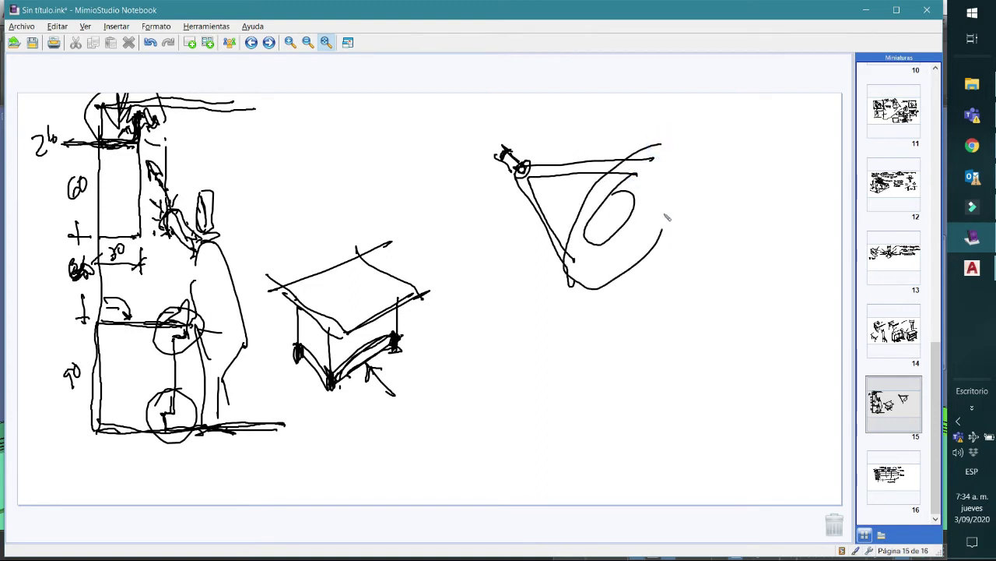
- Label the outer light cone as the falloff and the inner ellipse as HOT
mouse_move(688, 143)
mouse_down()
mouse_move(689, 165)
mouse_move(741, 163)
mouse_up()
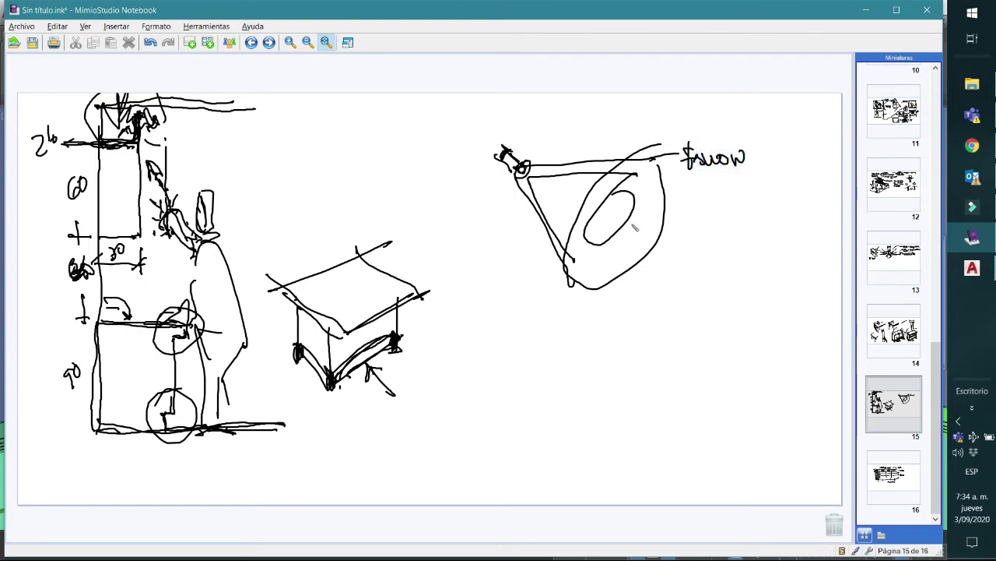
drag(688, 222, 726, 211)
drag(720, 212, 718, 229)
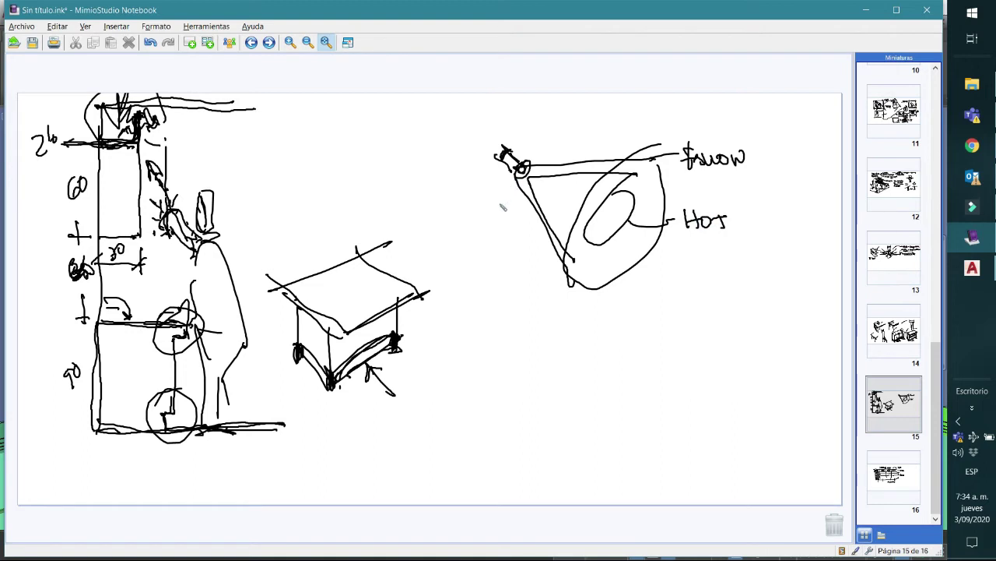
- Draw a vertical line from the spotlight down to a ground point, labelling the point XY and the height d1
mouse_move(506, 169)
mouse_down()
mouse_move(521, 376)
mouse_move(496, 383)
mouse_up()
drag(510, 381, 521, 398)
mouse_move(520, 381)
mouse_down()
mouse_move(507, 398)
mouse_move(537, 398)
mouse_up()
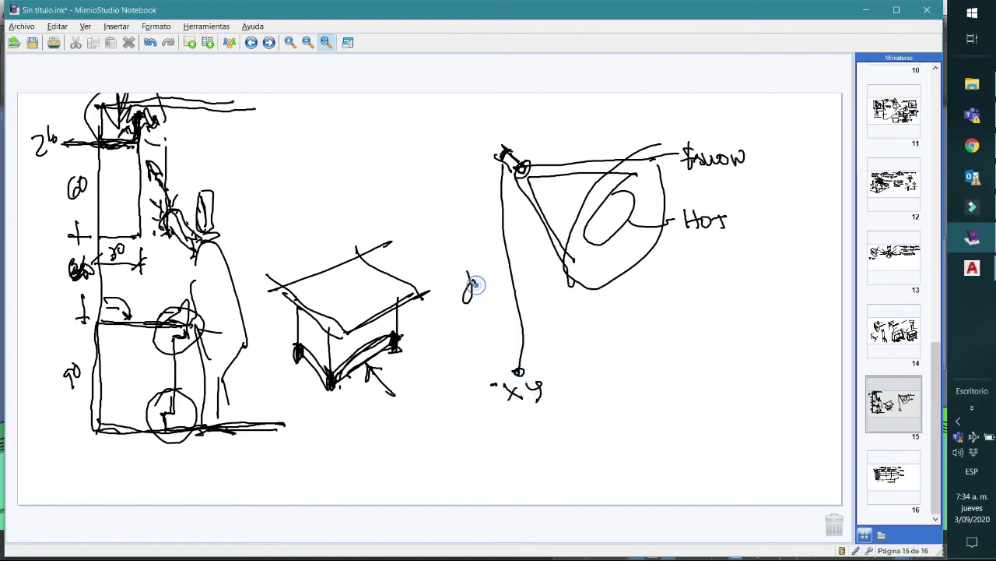
drag(483, 279, 483, 302)
- Draw a vertical line from the inner ellipse down to a ground point, labelling the point XY and the height d2
drag(618, 218, 627, 398)
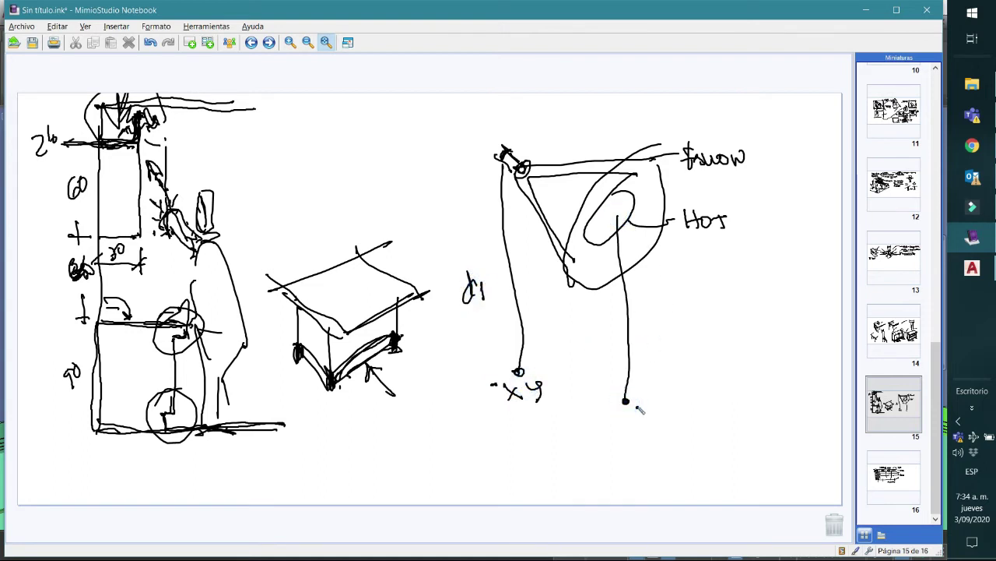
click(637, 408)
drag(667, 400, 678, 412)
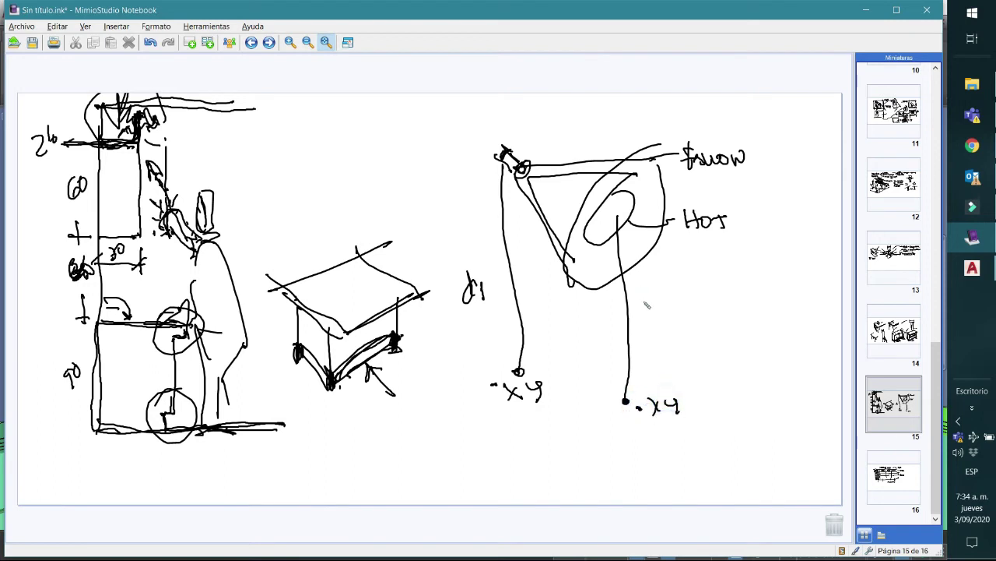
mouse_move(645, 309)
mouse_down()
mouse_move(647, 340)
mouse_move(668, 341)
mouse_up()
- Mark the target point in the inner ellipse and connect the two ground points with a line labelled d3
click(615, 223)
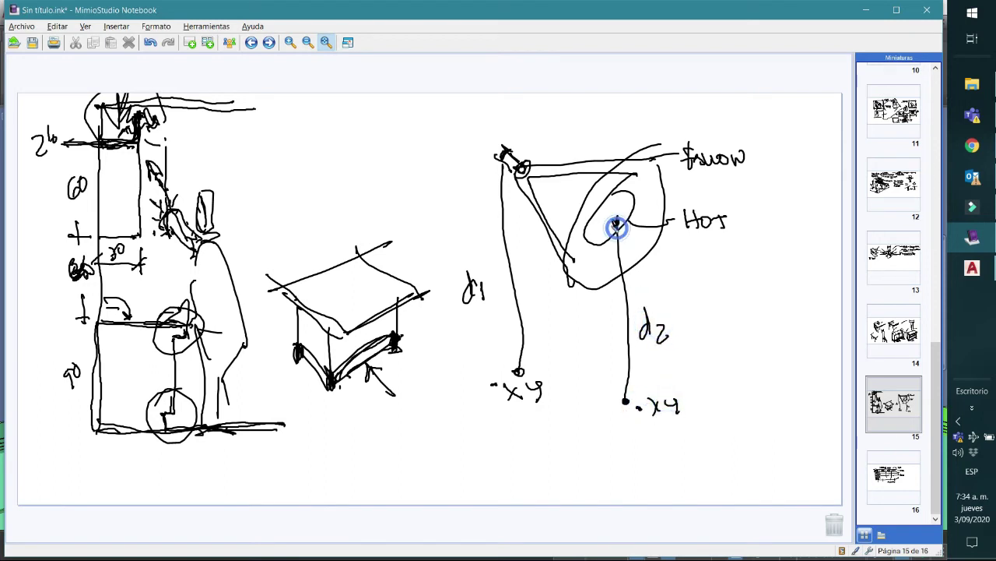
click(520, 369)
drag(520, 371, 614, 408)
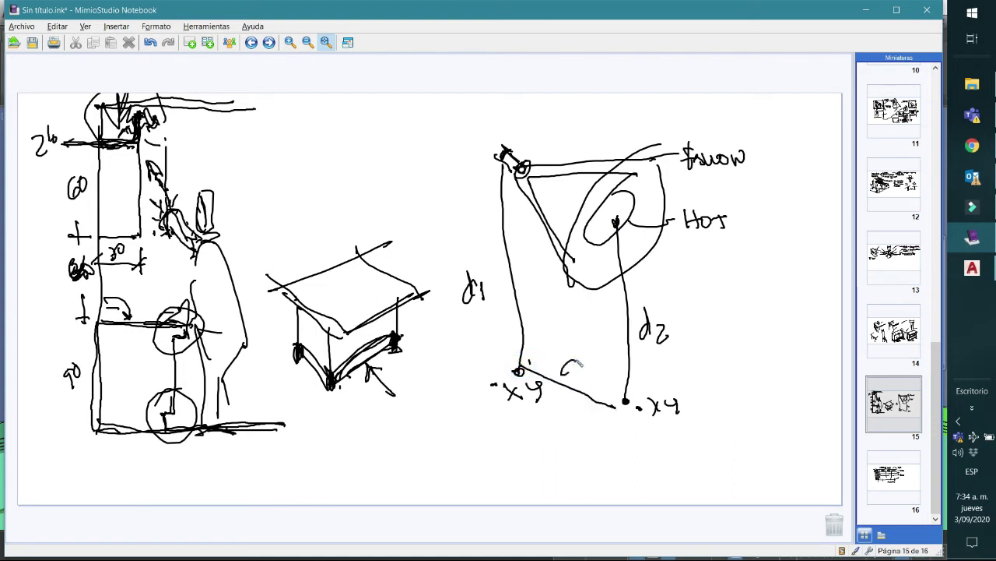
drag(573, 350, 575, 375)
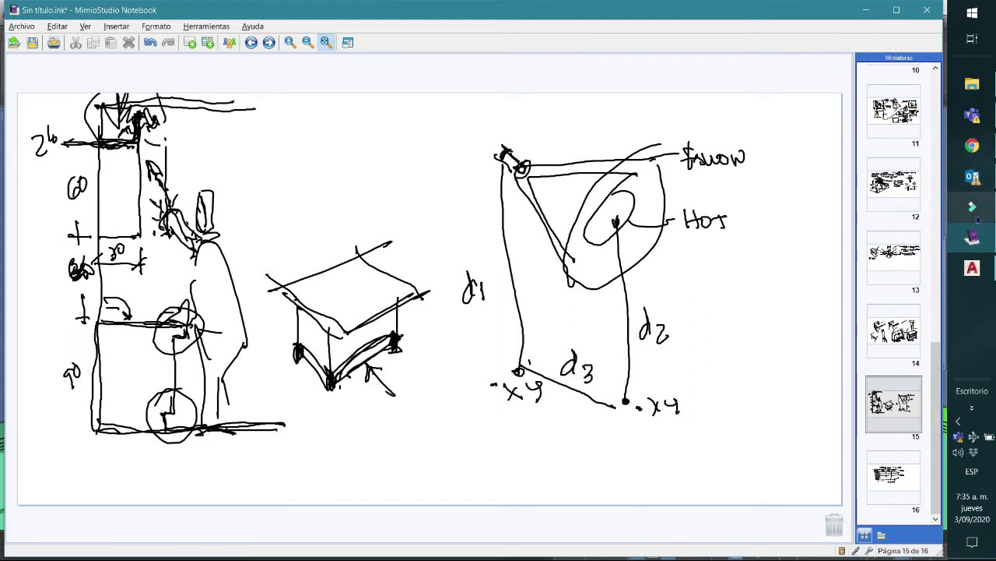
- Switch to CLASE 13B.dwg in AutoCAD and show the whole model in the 2D Wireframe visual style from the home view
click(971, 271)
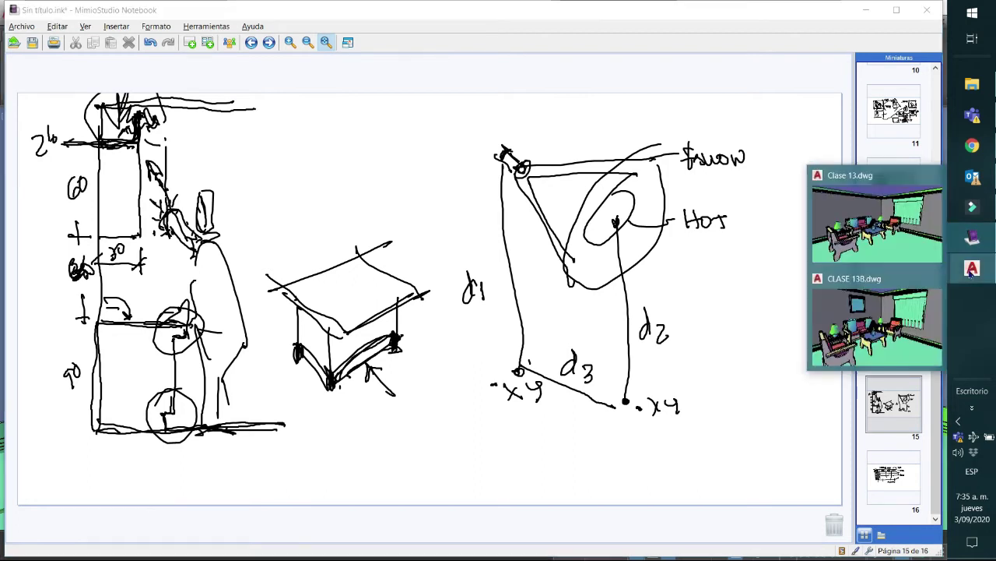
click(926, 305)
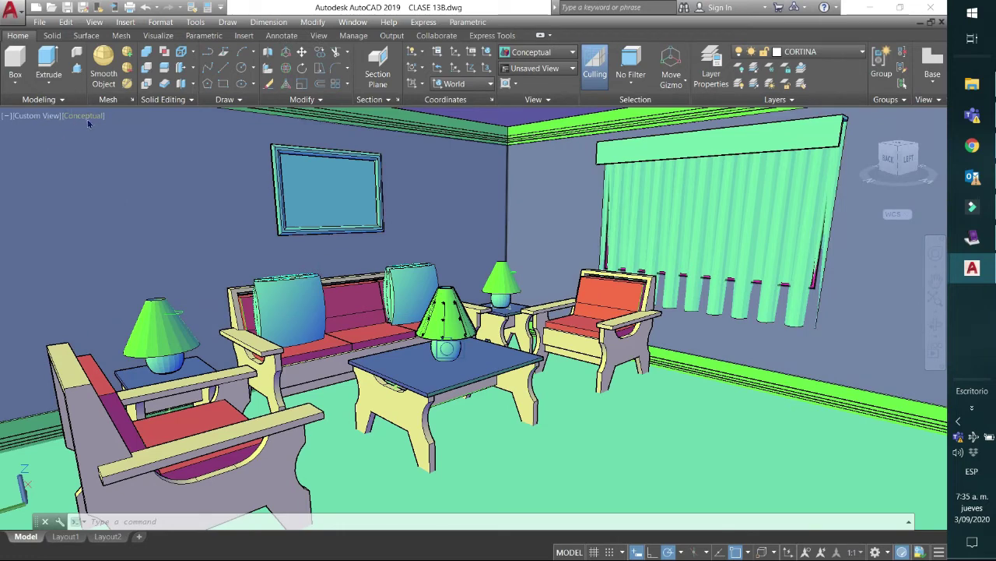
click(87, 116)
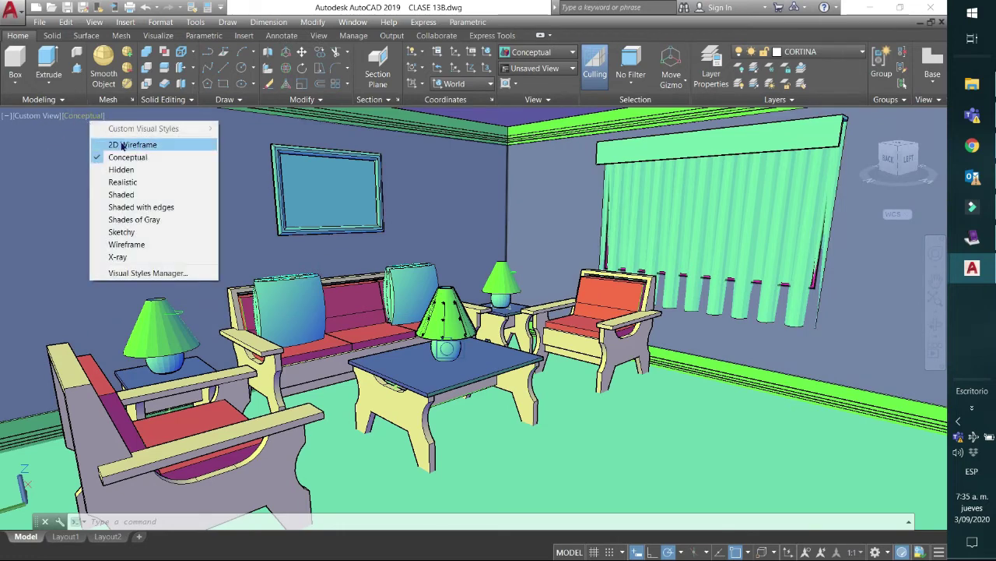
click(122, 143)
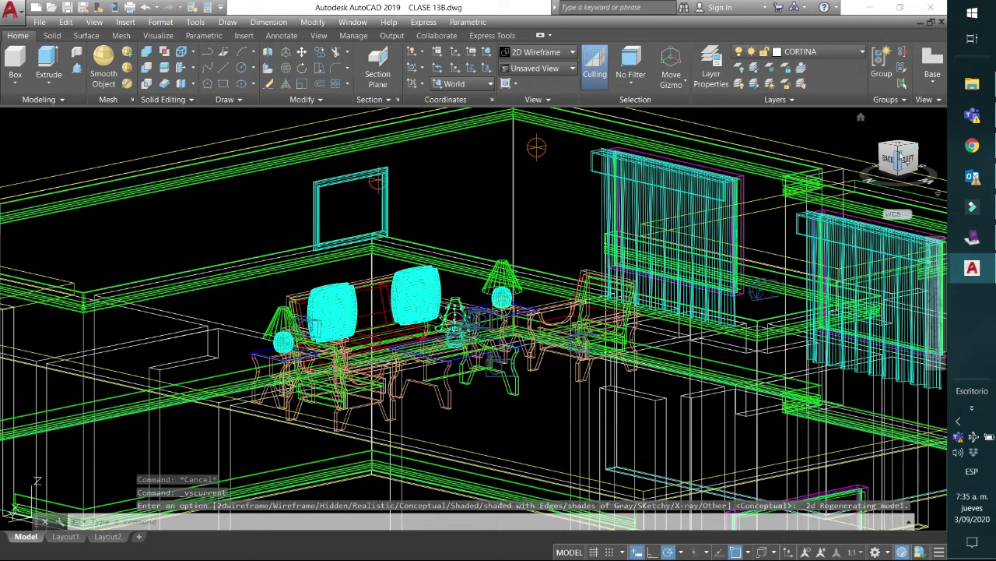
click(861, 116)
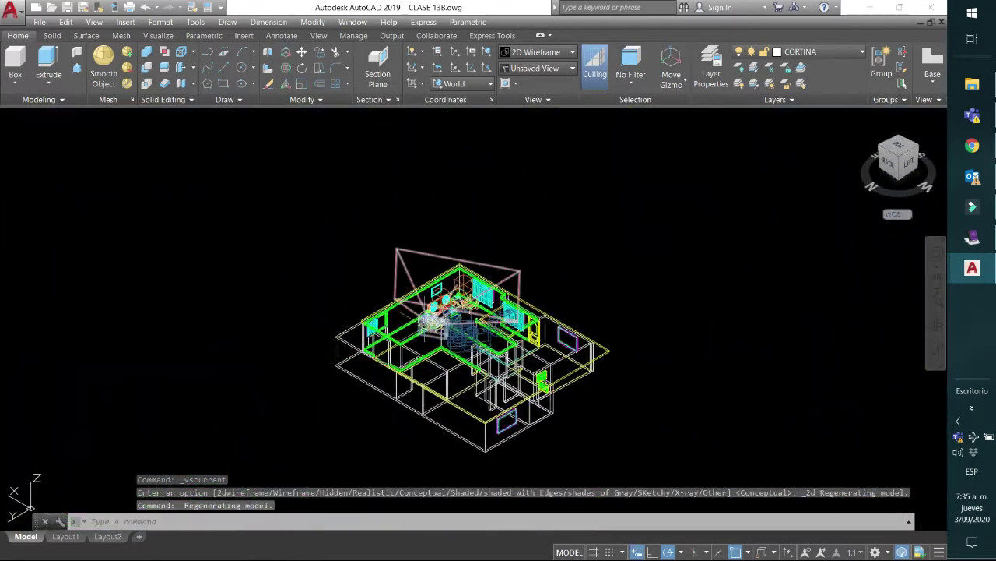
- Freeze the MOLDURAS and MUEBLE BASE layers to clear the mouldings and furniture from the living room corner
scroll(433, 335, up, 8)
middle_drag(475, 288, 308, 413)
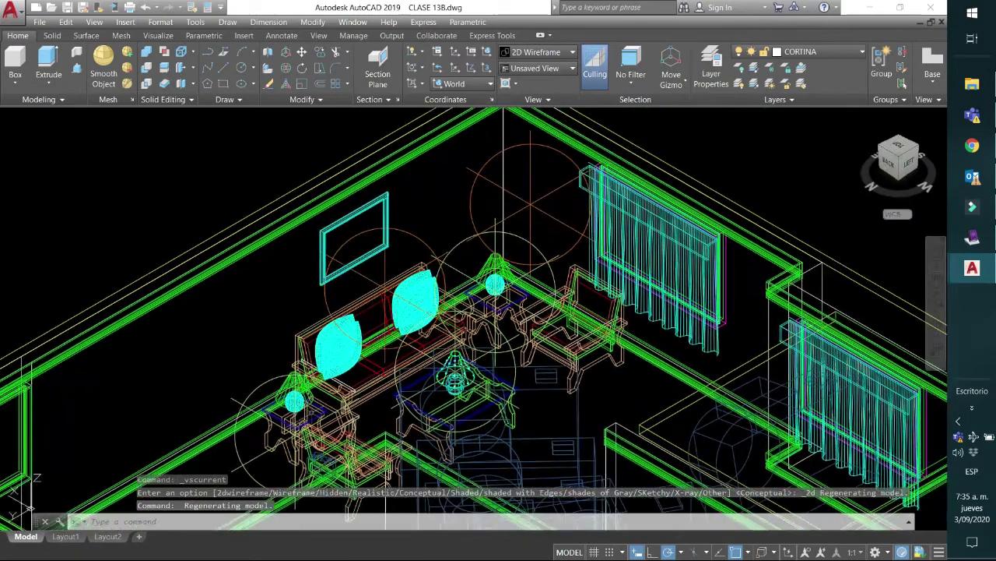
middle_drag(692, 119, 616, 131)
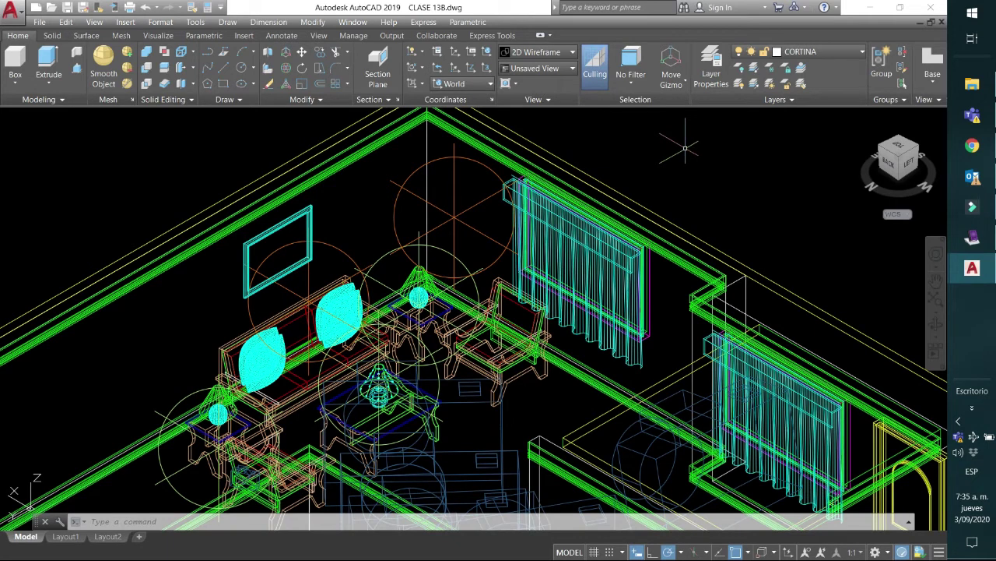
click(861, 55)
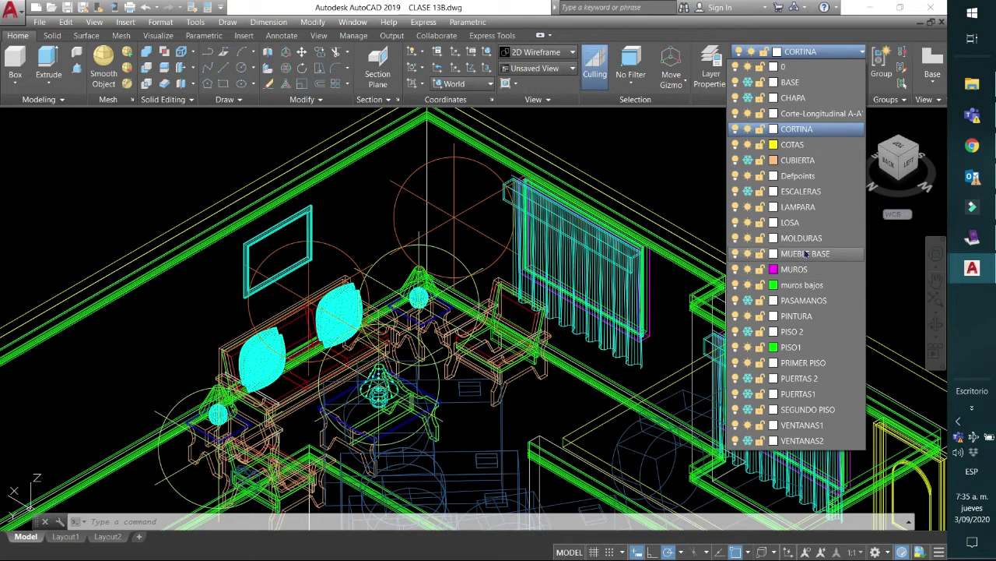
click(748, 238)
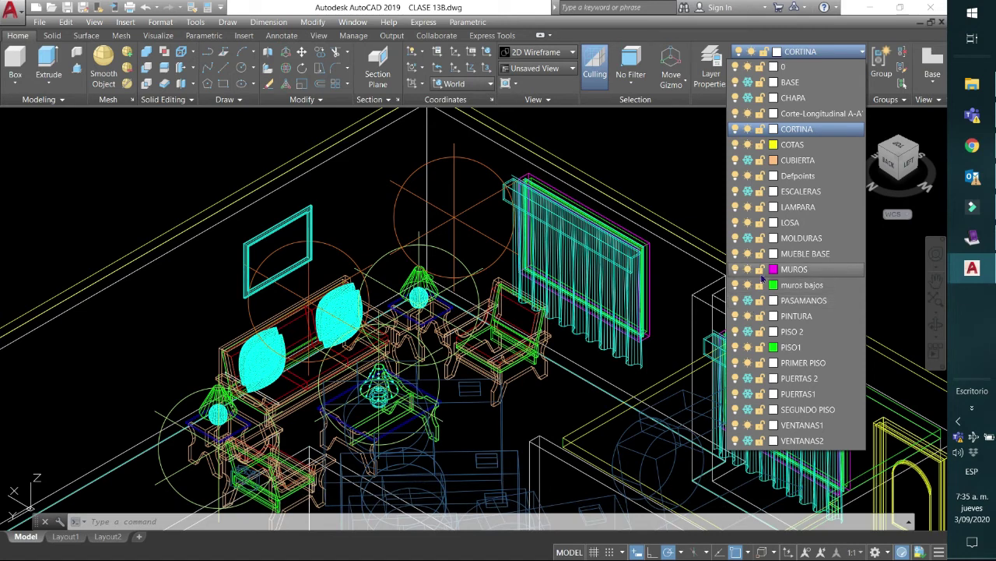
click(748, 254)
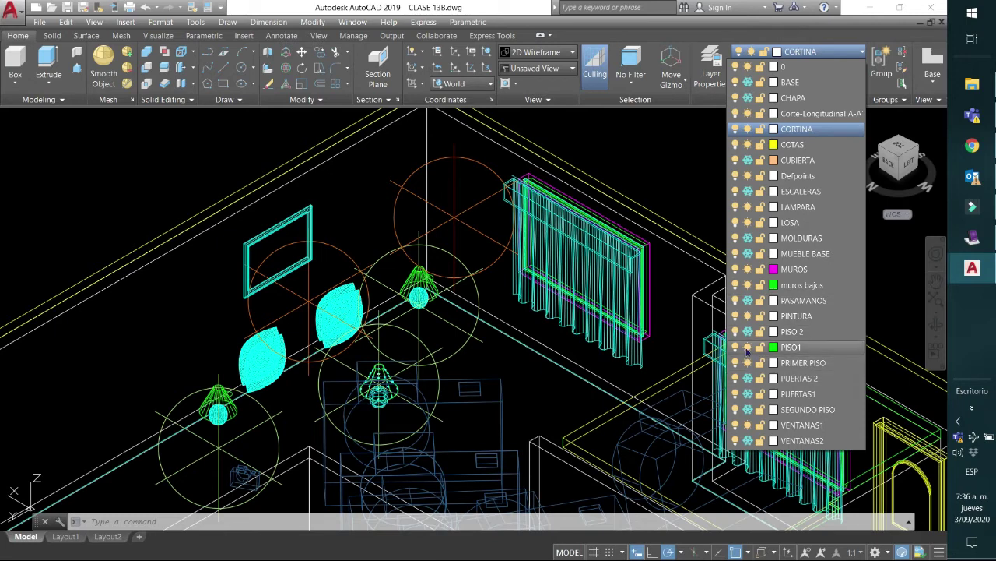
click(692, 187)
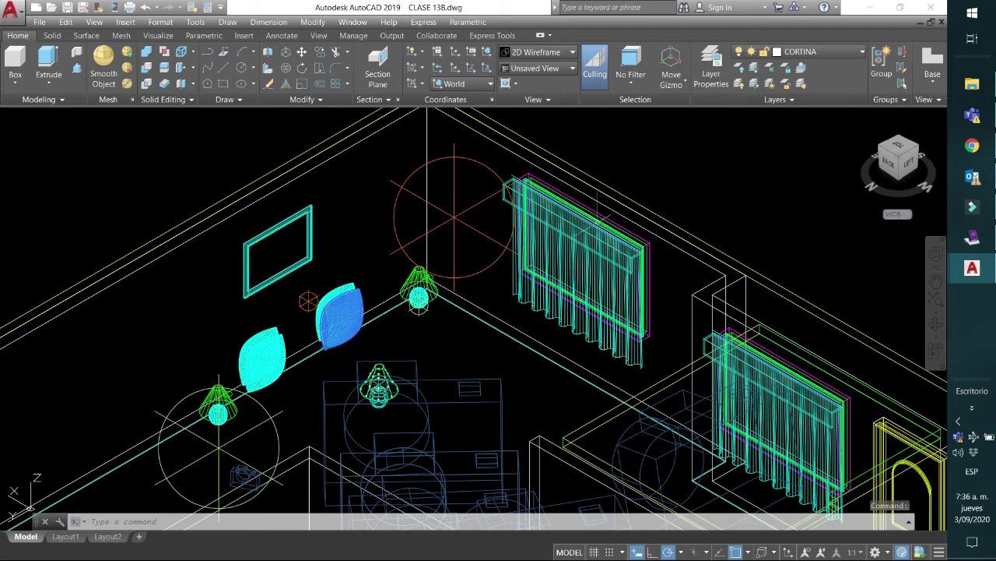
- Try to make layer 0 current and freeze the CORTINA layer
click(862, 53)
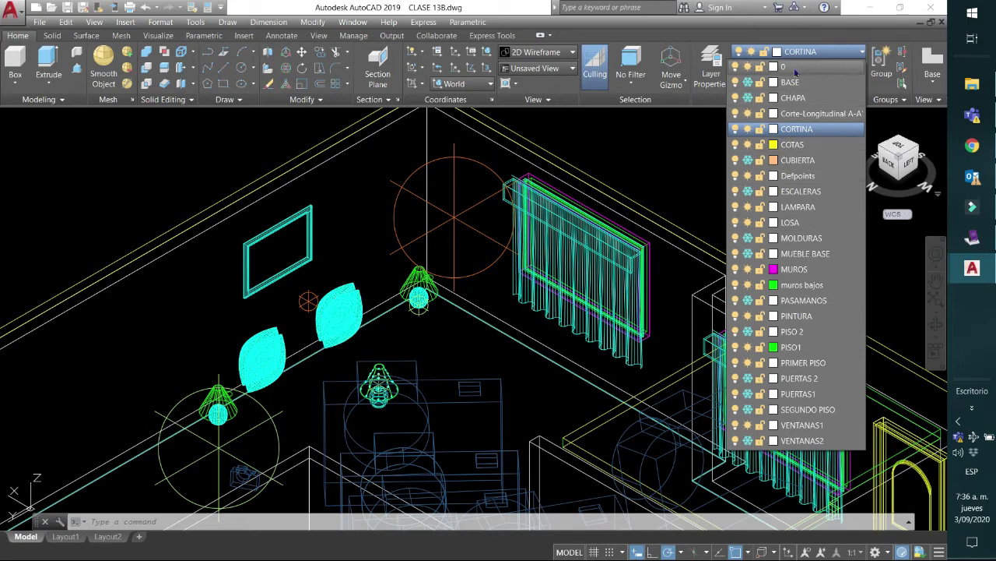
click(795, 69)
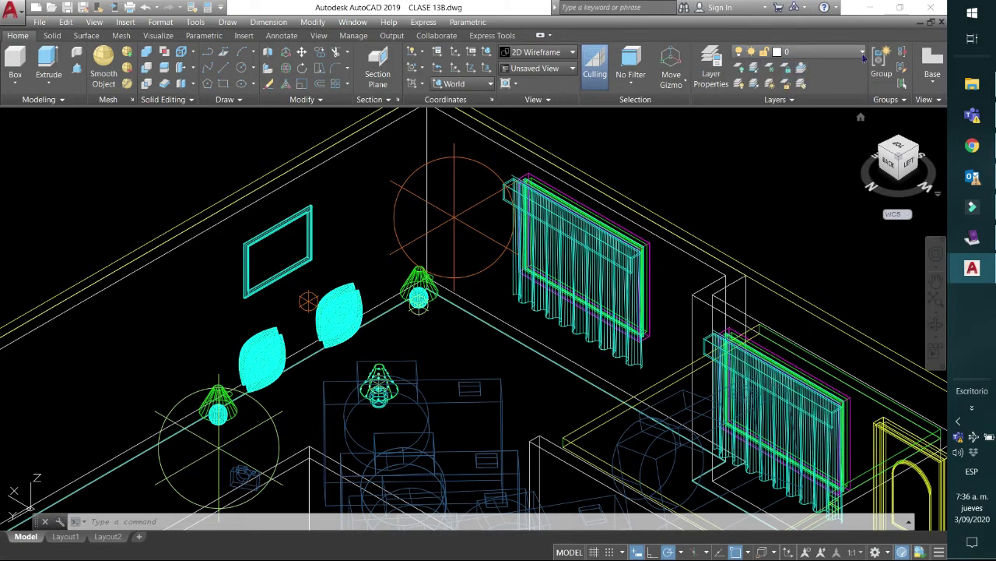
click(863, 54)
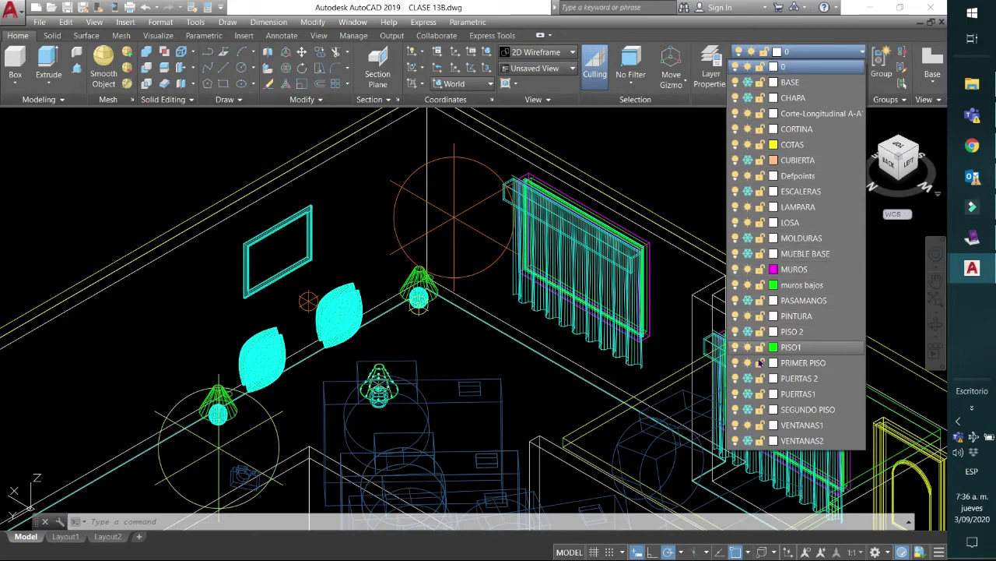
click(749, 131)
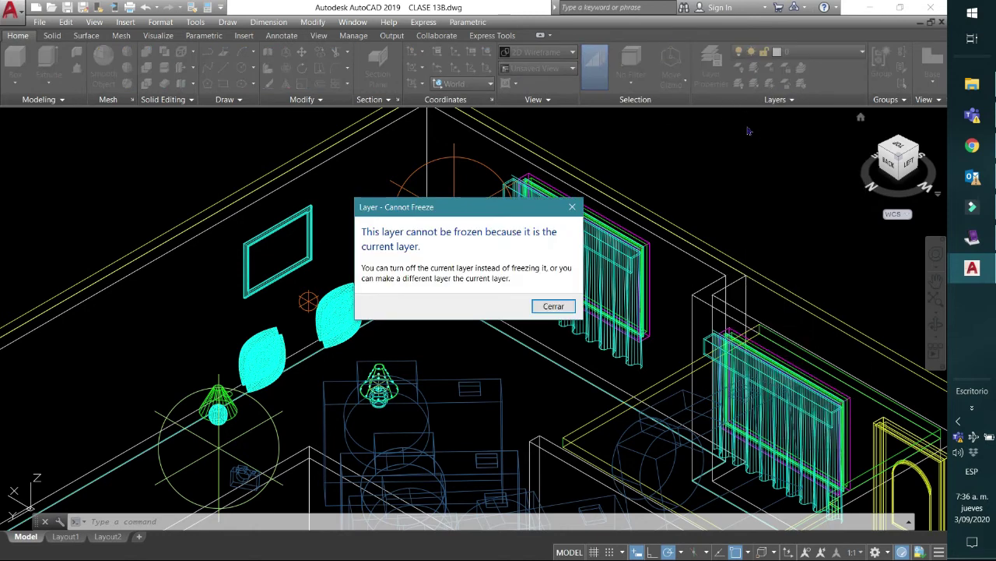
click(553, 307)
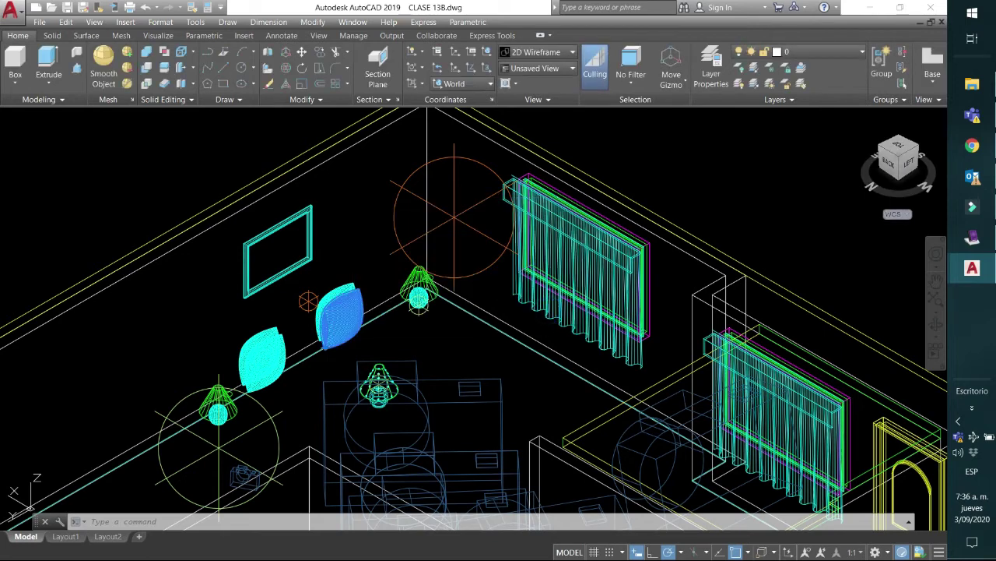
click(862, 52)
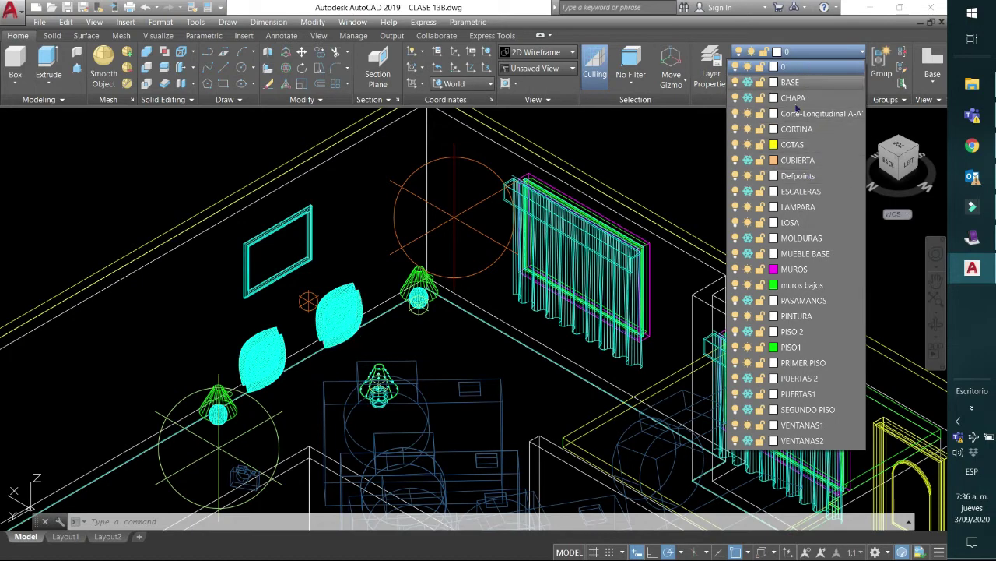
click(747, 130)
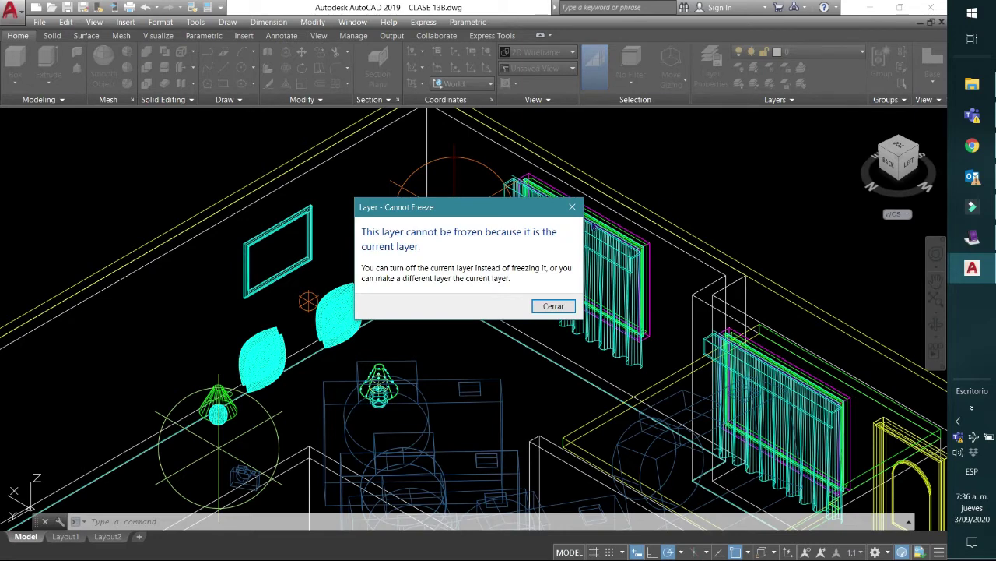
click(573, 207)
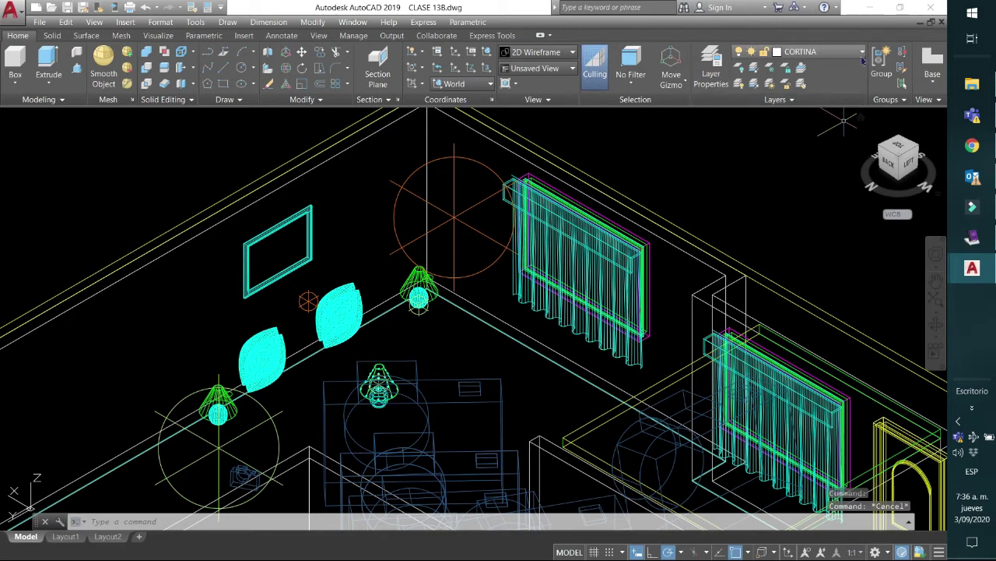
- Make layer 0 the current layer and freeze the CORTINA layer
click(861, 52)
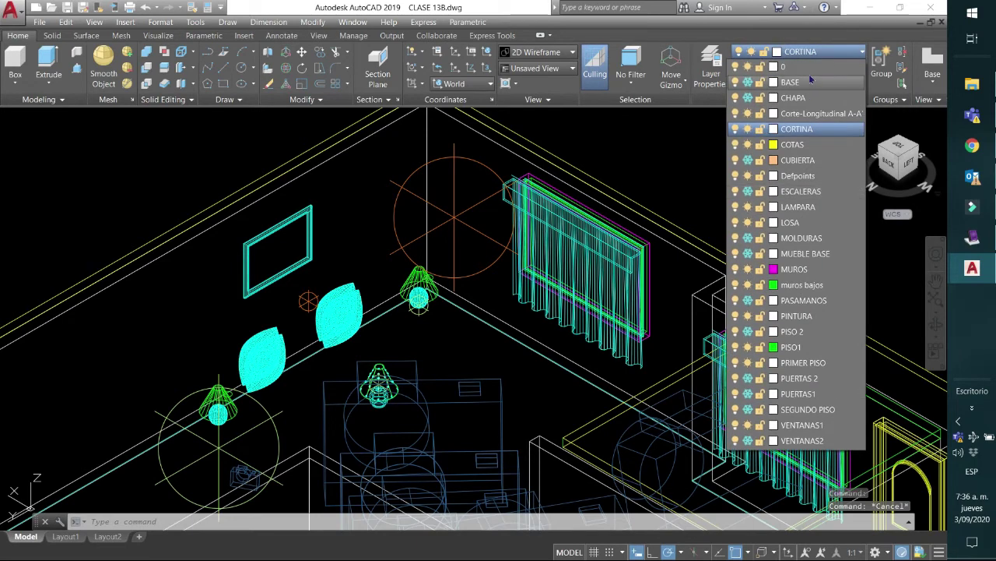
click(810, 70)
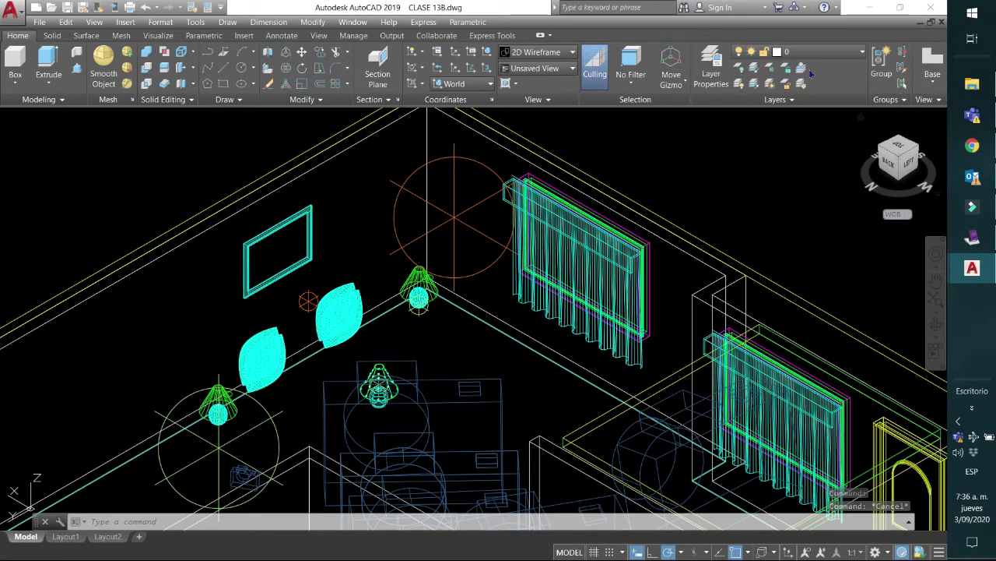
click(860, 52)
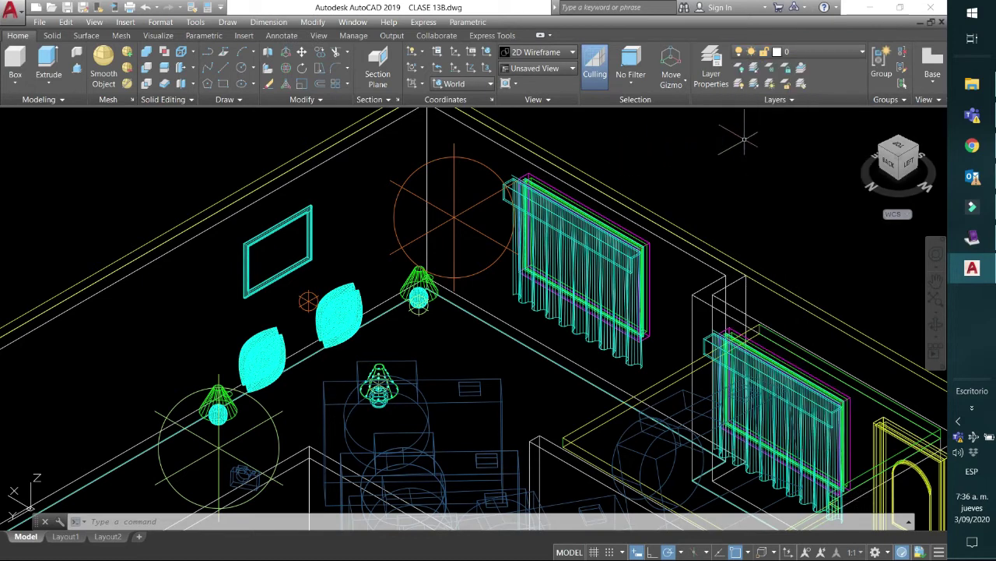
click(860, 52)
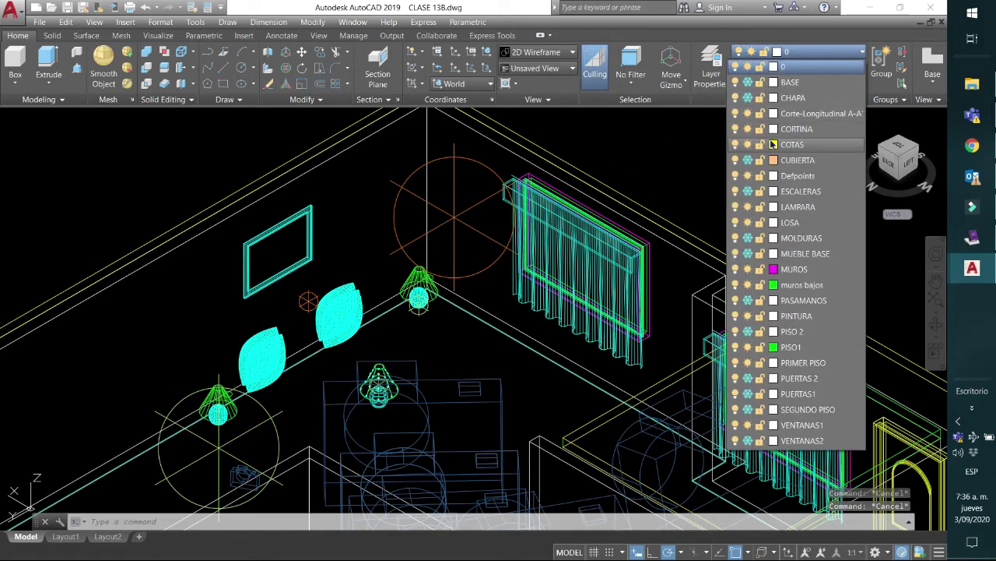
click(748, 128)
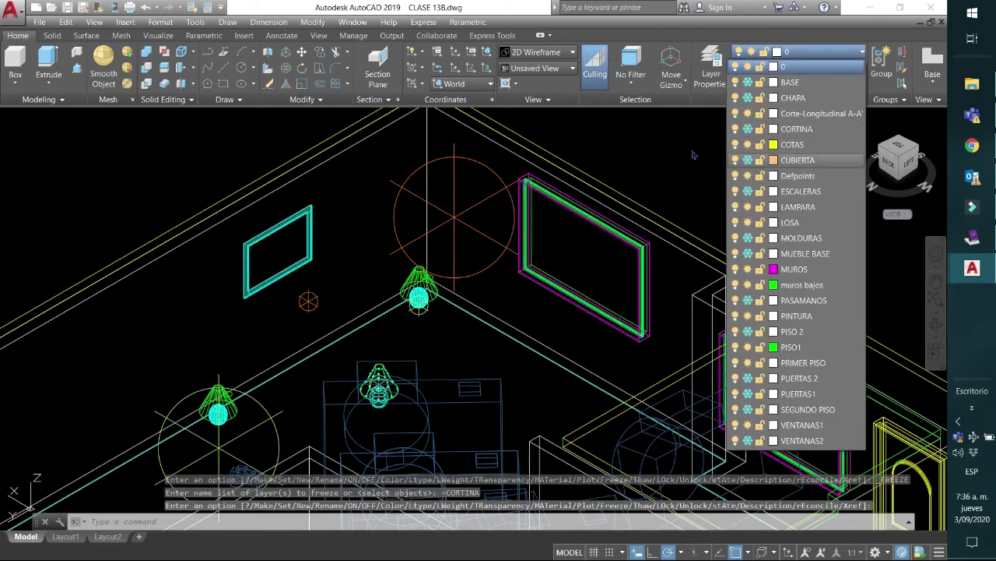
click(692, 155)
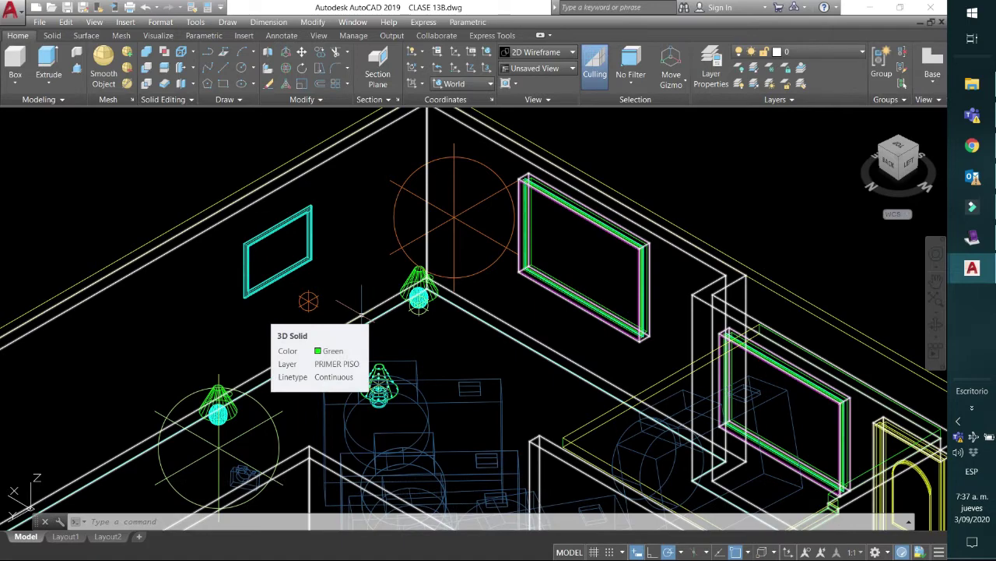
- Draw a line from the middle of the wall picture's lower edge straight down to the base of the wall
mouse_move(381, 301)
middle_down()
mouse_move(398, 283)
mouse_move(422, 287)
middle_up()
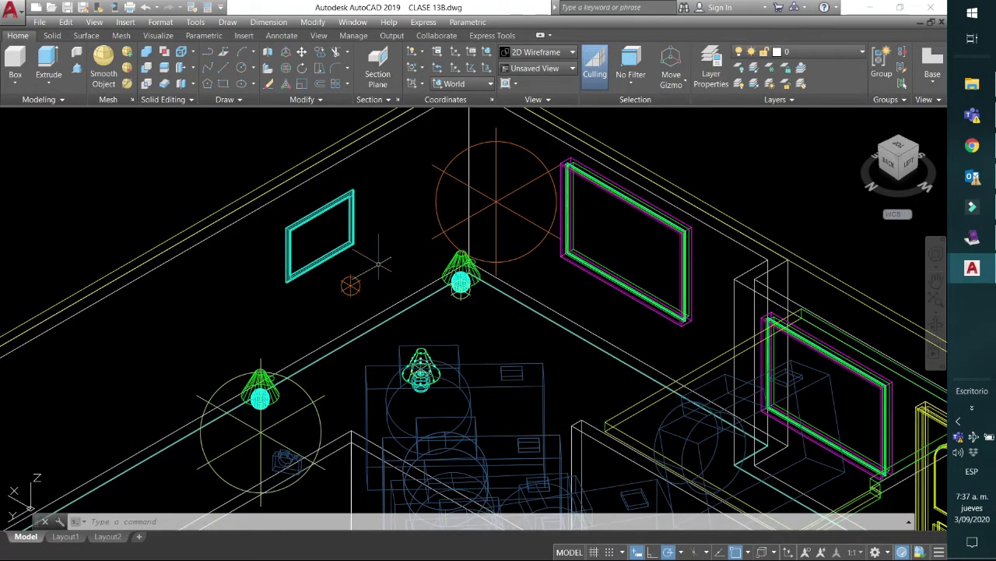
key(Return)
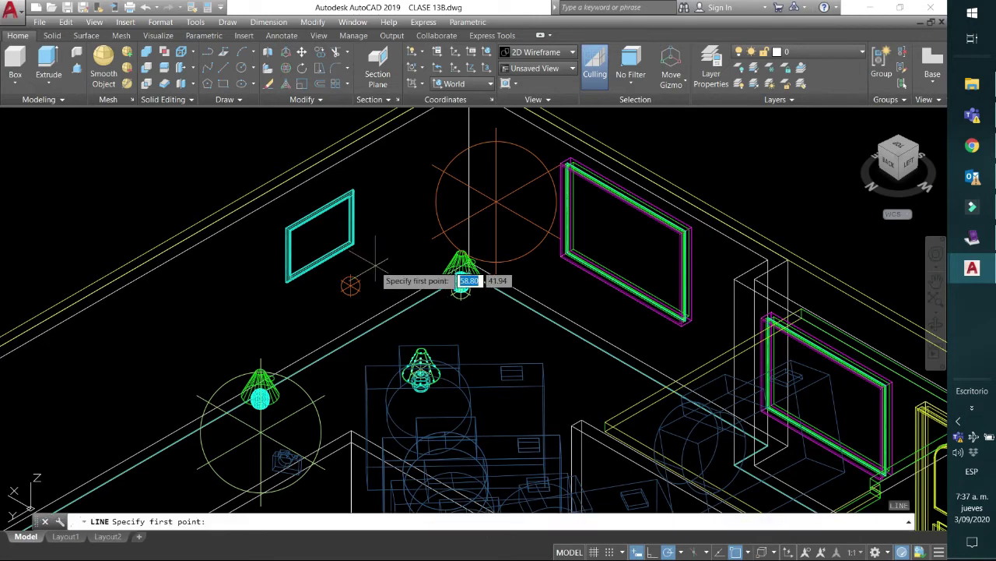
click(320, 272)
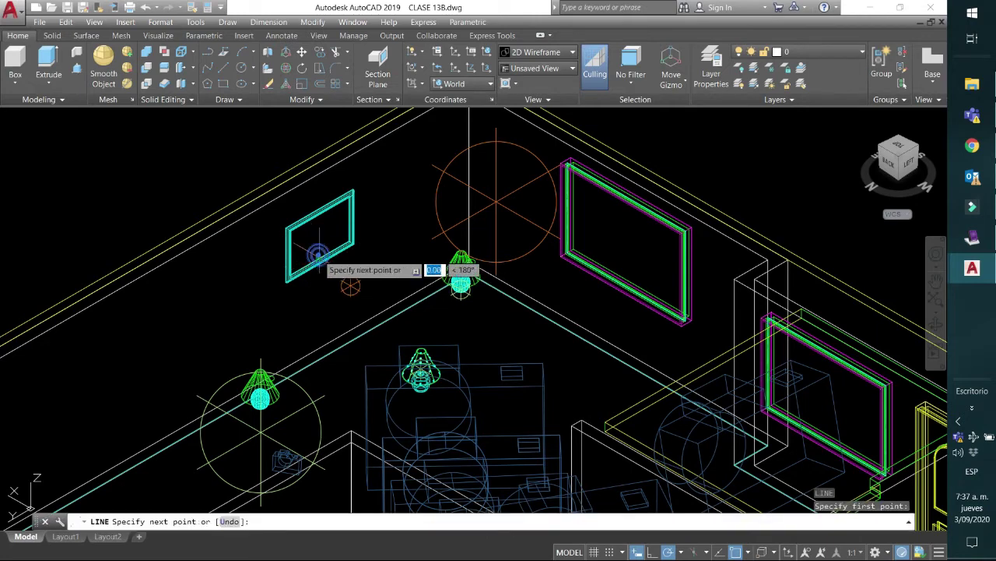
click(315, 357)
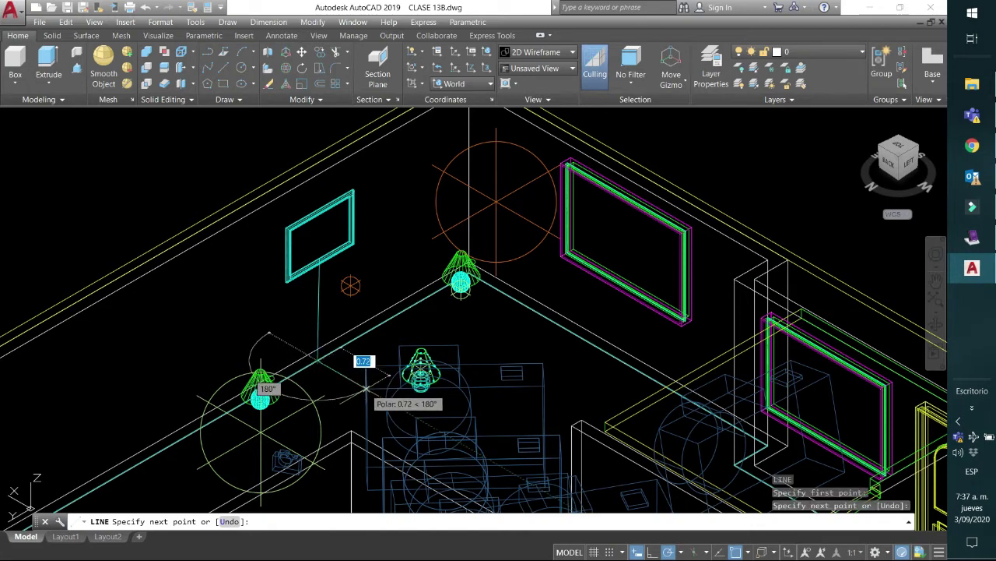
- With Ortho on, continue the line 2 units along the floor away from the wall and 1.8 units vertically upward
click(652, 552)
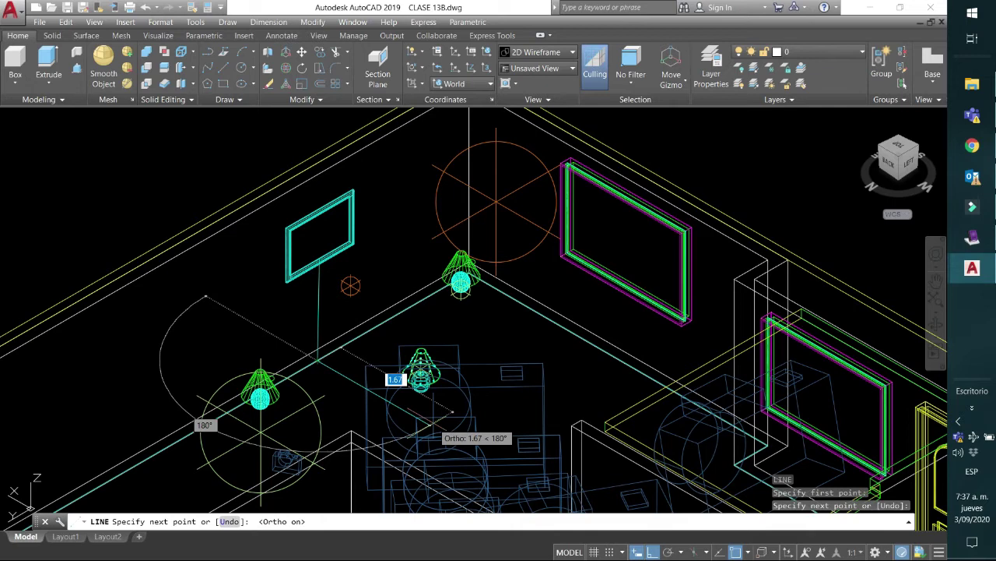
text(2)
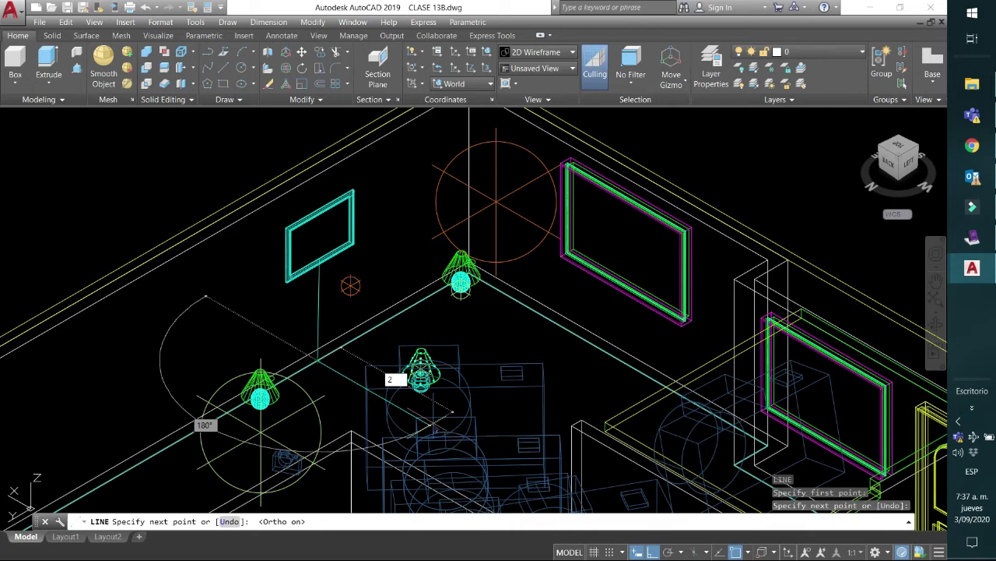
key(Return)
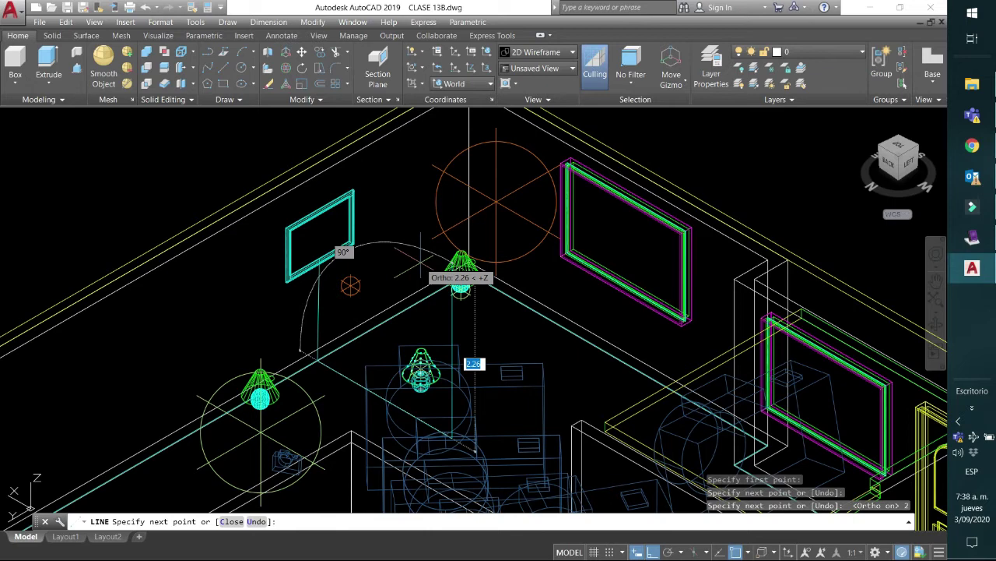
text(1)
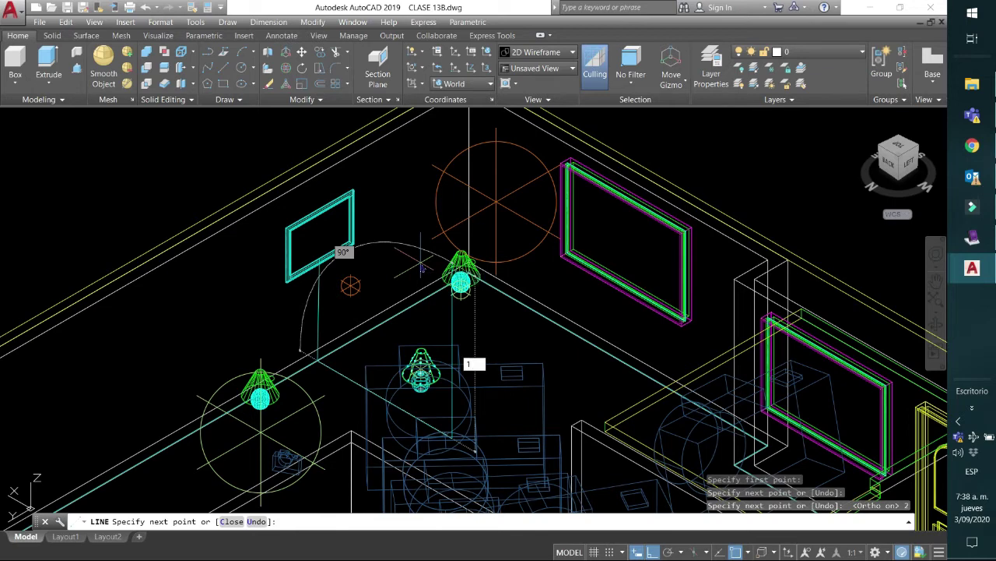
text(.8)
key(Return)
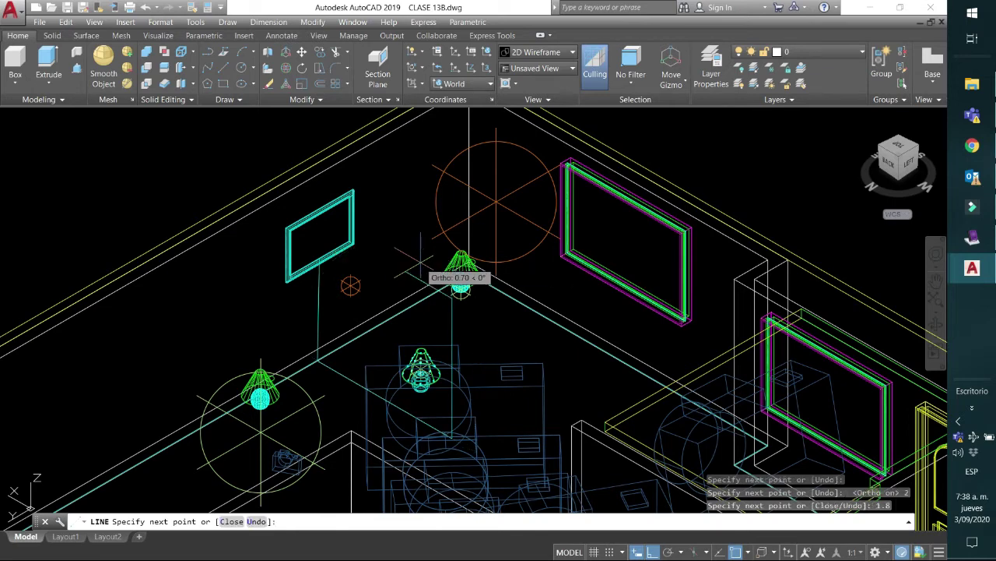
key(Return)
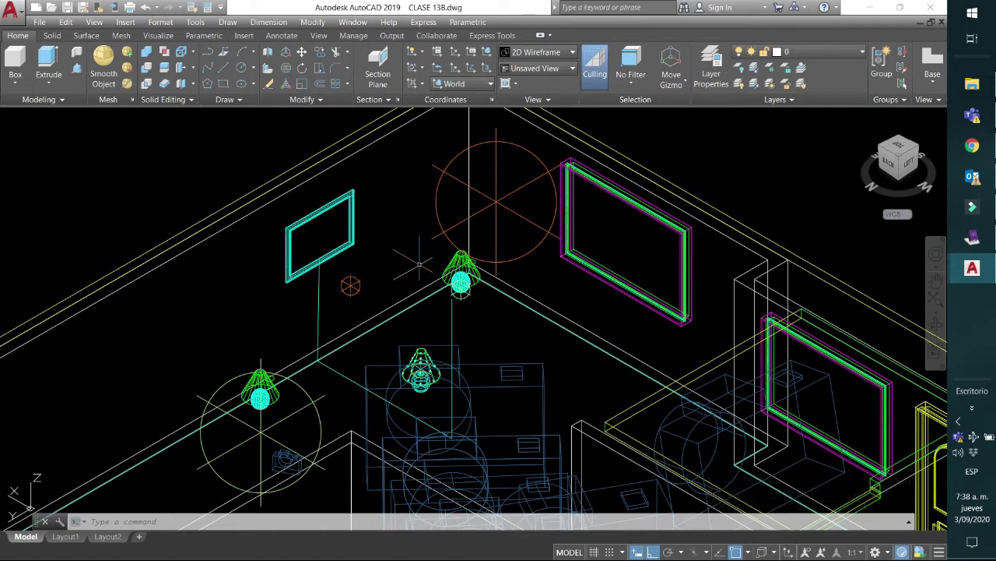
- Stretch the upper end of the vertical line below the picture about 0.31 units upward, to the middle of the frame
key(ctrl+z)
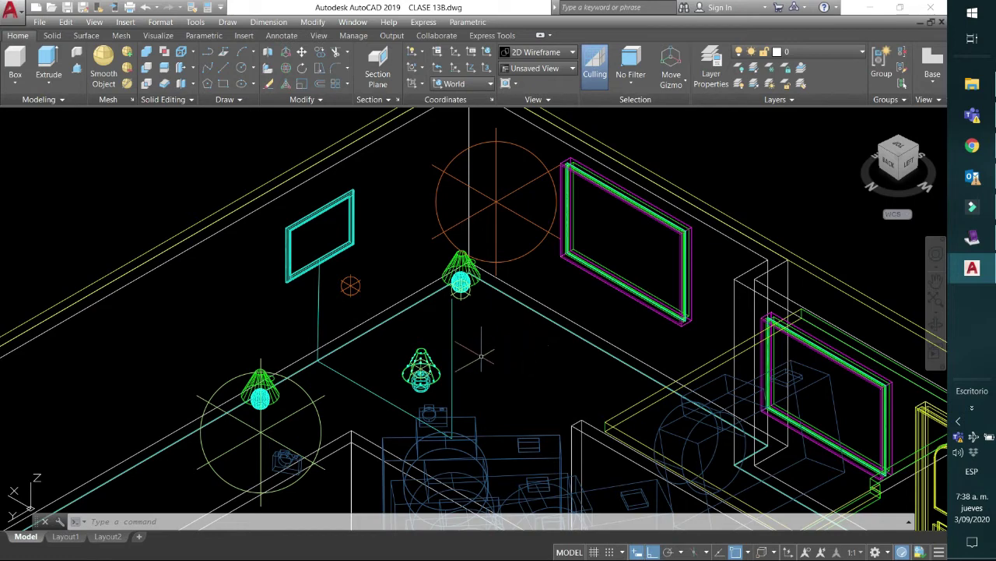
scroll(340, 285, up, 2)
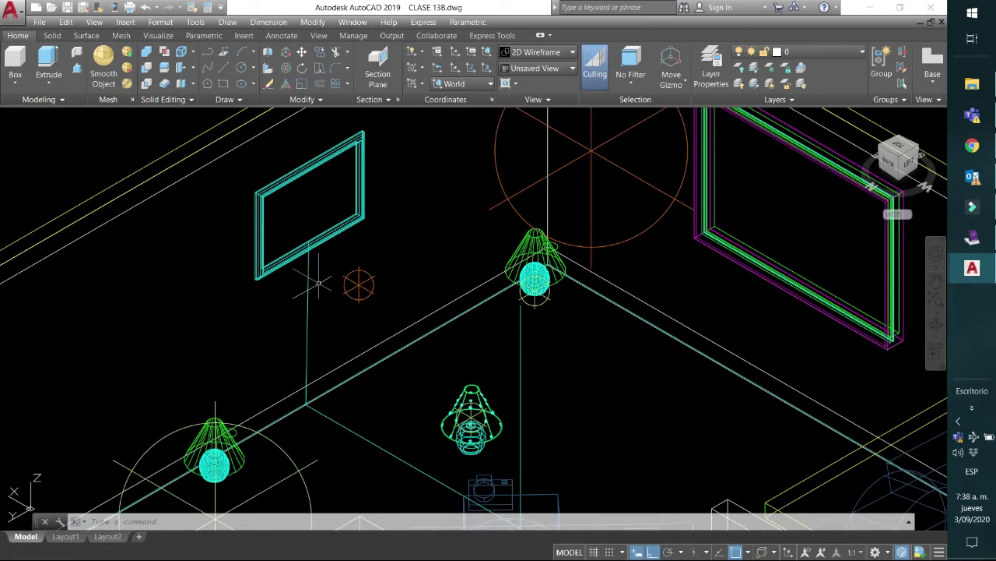
click(309, 268)
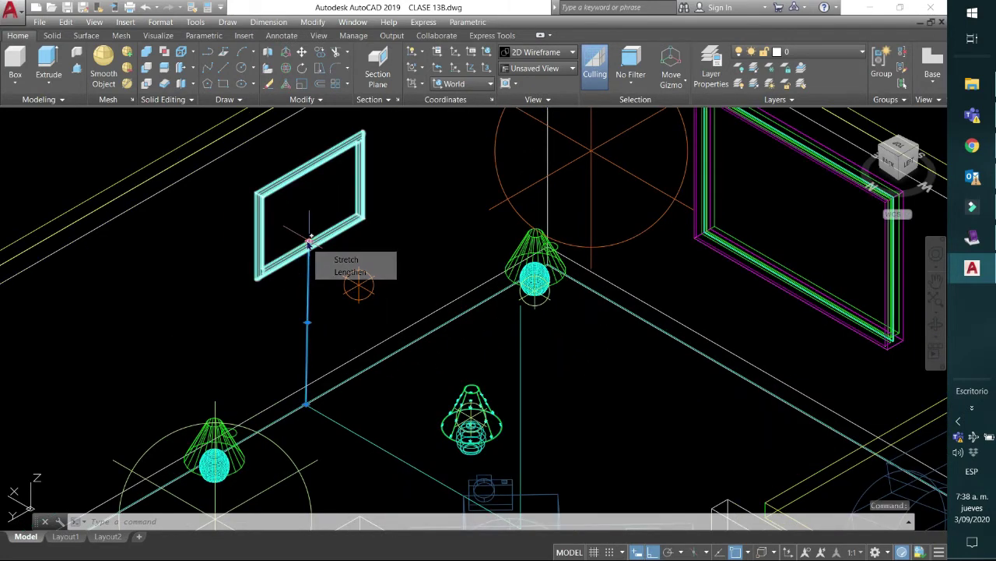
click(308, 240)
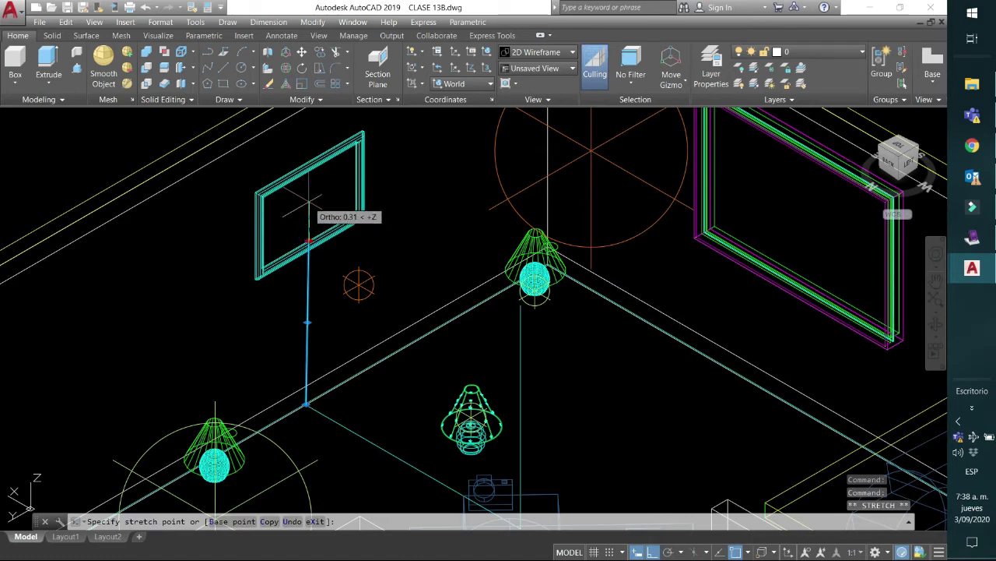
click(309, 203)
mouse_move(309, 202)
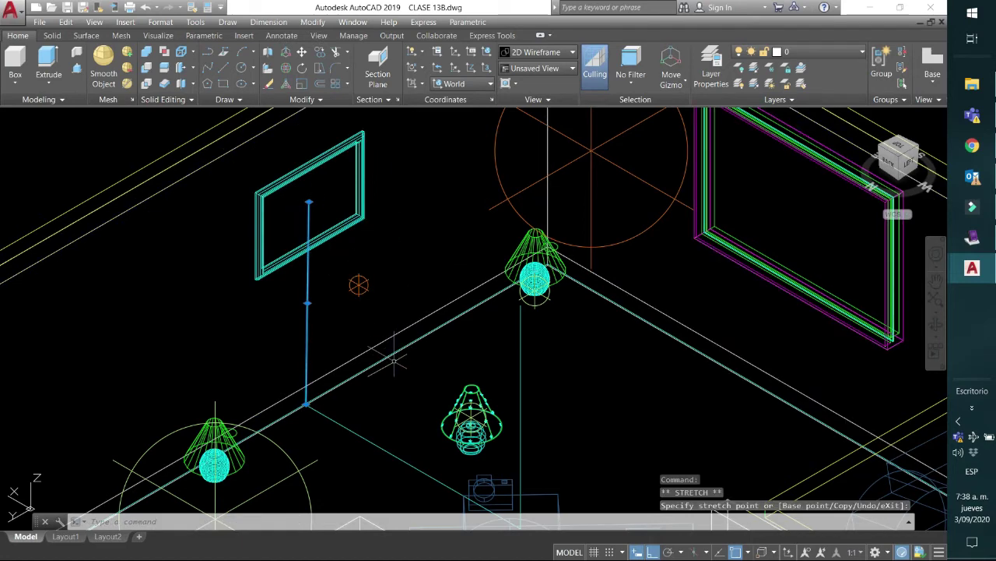
- Start a spotlight with its source at the upper end of the free-standing vertical guide line, using the .XY point filter
key(Escape)
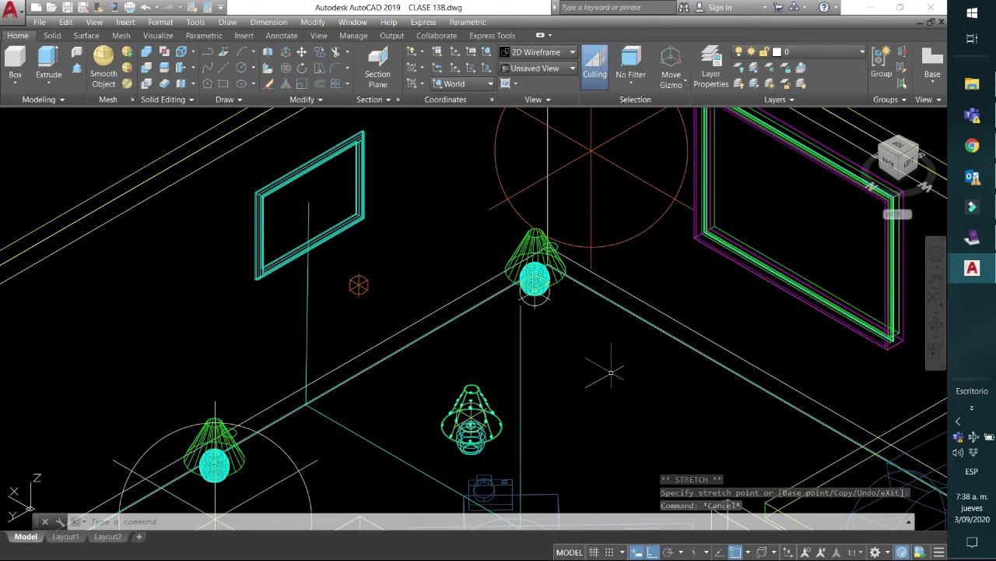
scroll(611, 374, down, 2)
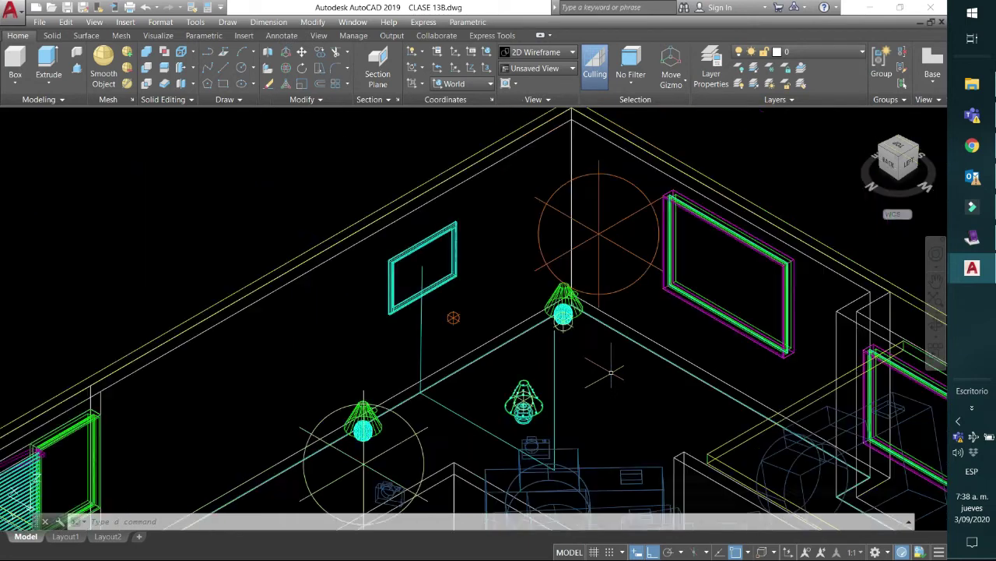
middle_drag(611, 373, 568, 377)
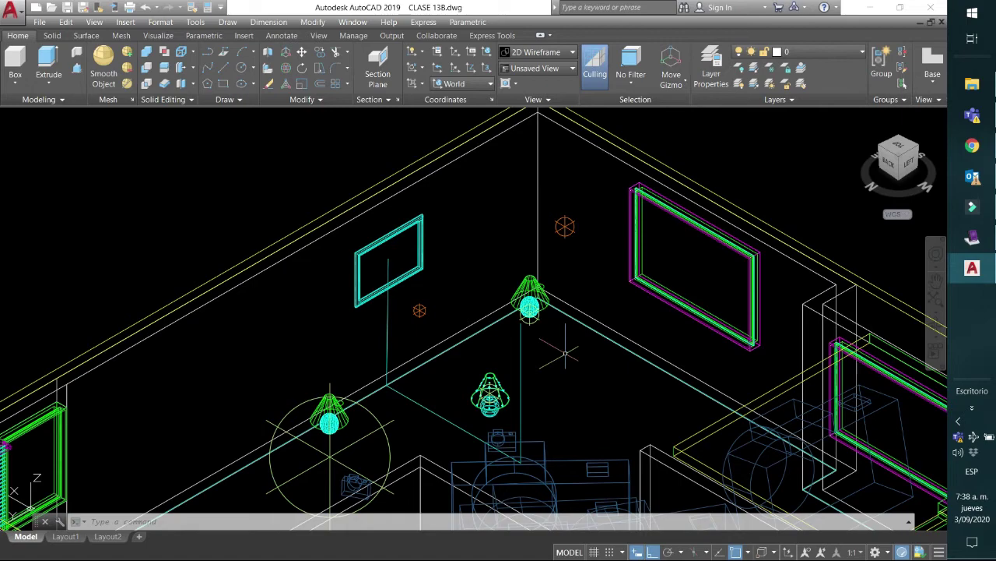
shift+middle_drag(572, 370, 603, 377)
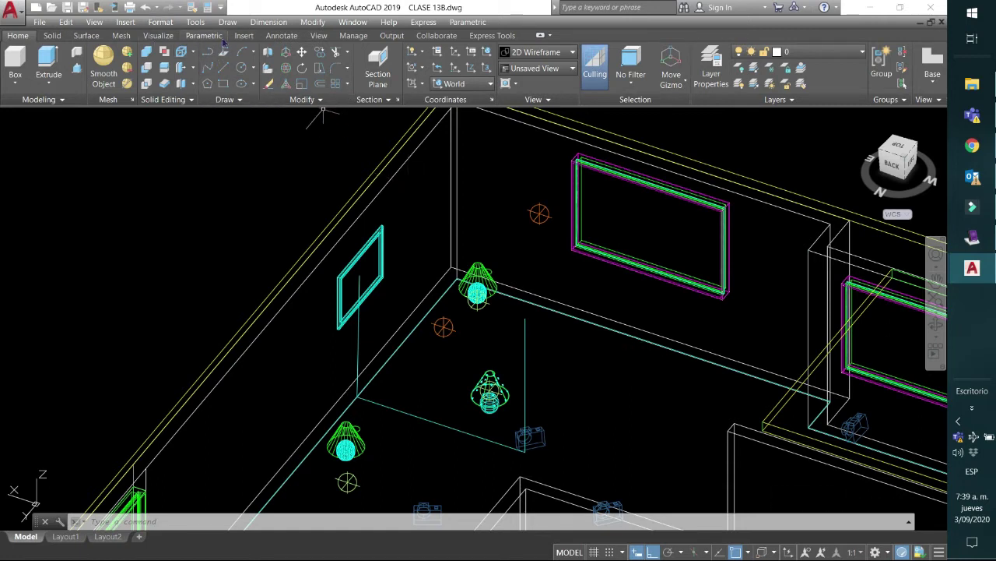
click(159, 36)
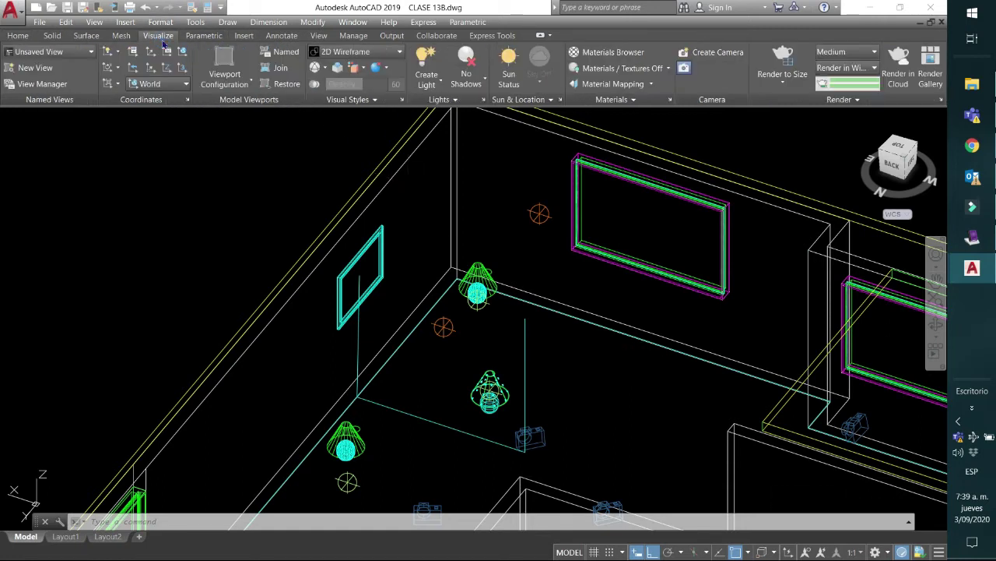
click(441, 86)
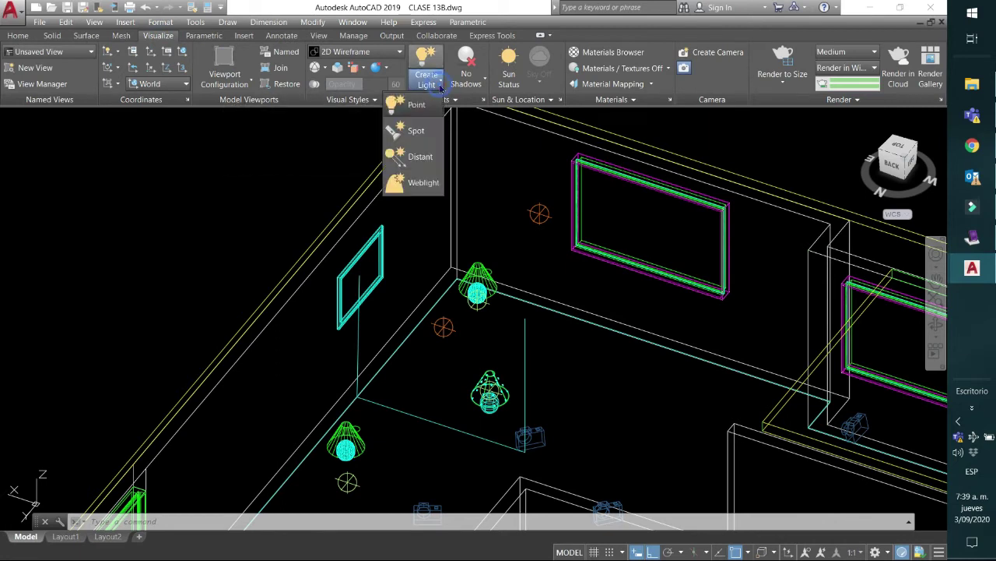
click(417, 131)
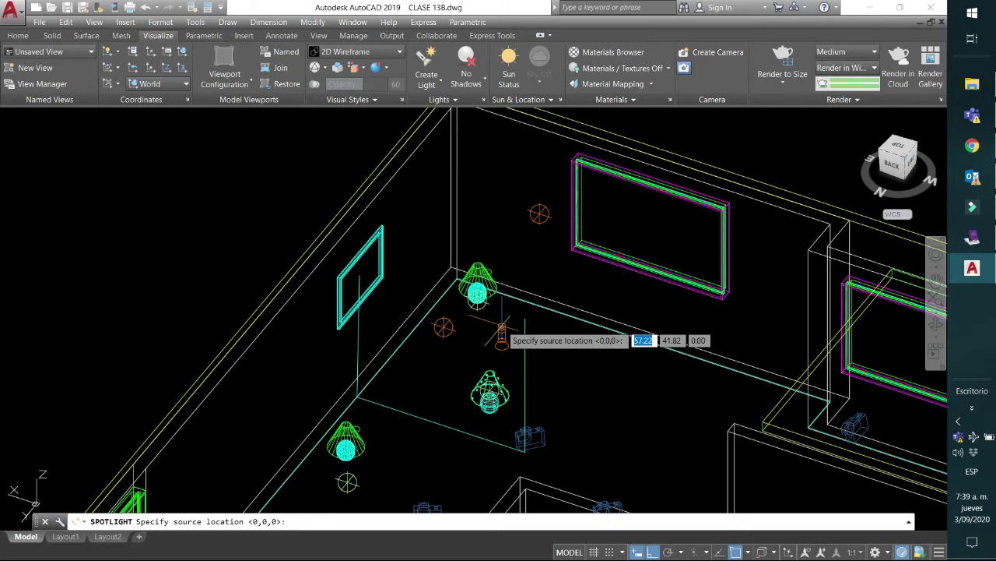
text(.XY)
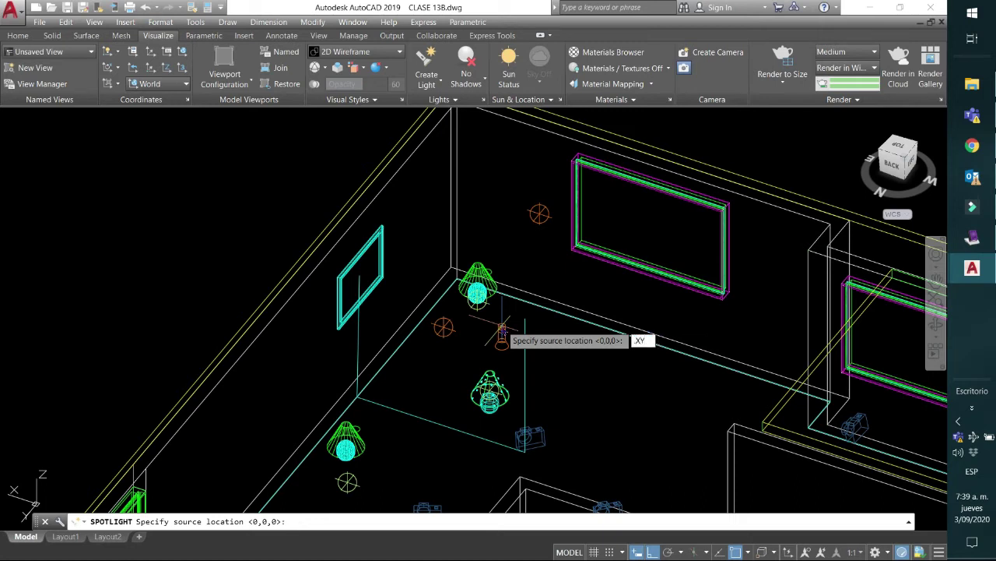
key(Return)
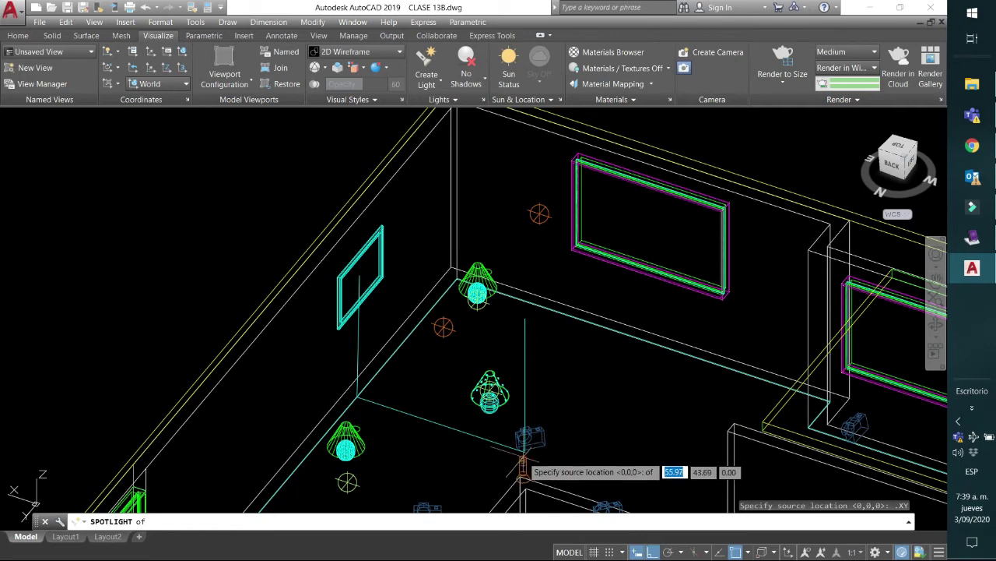
click(524, 455)
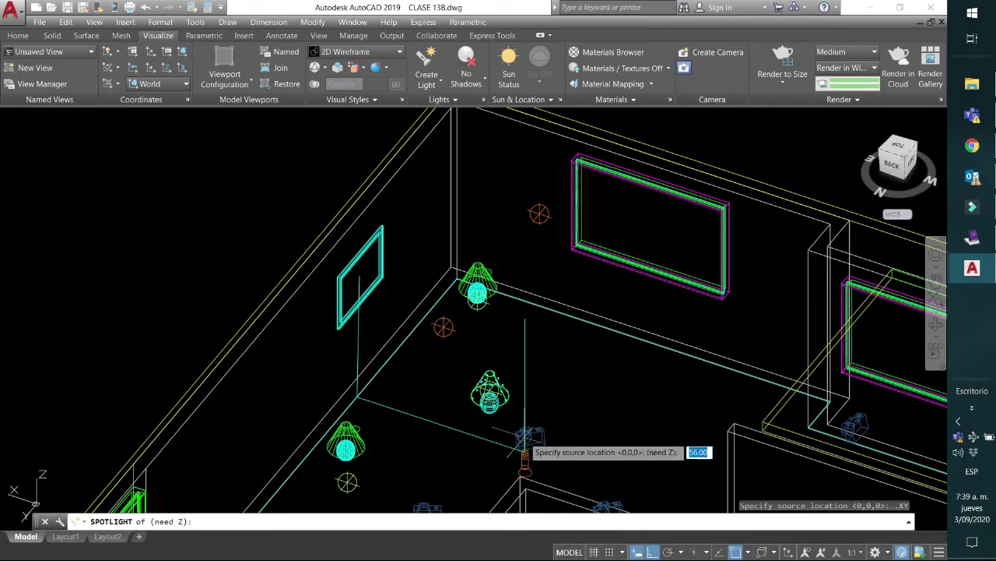
click(526, 320)
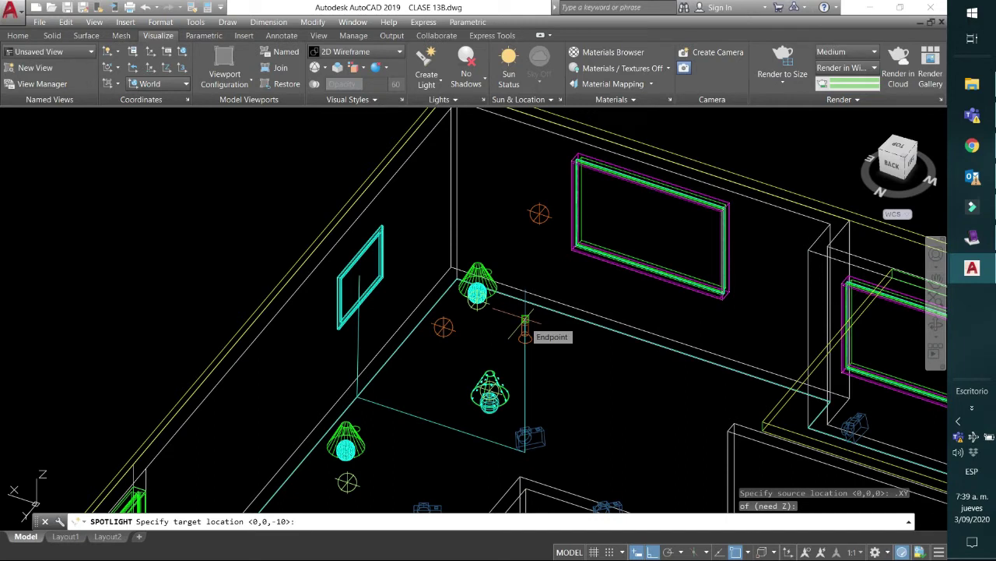
- Aim the spotlight's target at the middle of the wall picture using the .XY point filter, keeping the default light options
text(.xy)
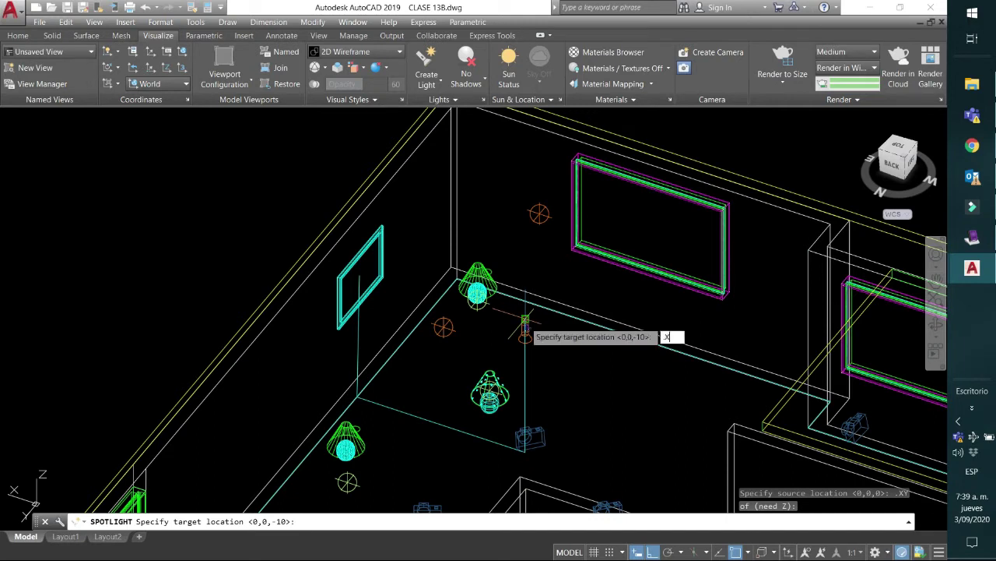
key(Return)
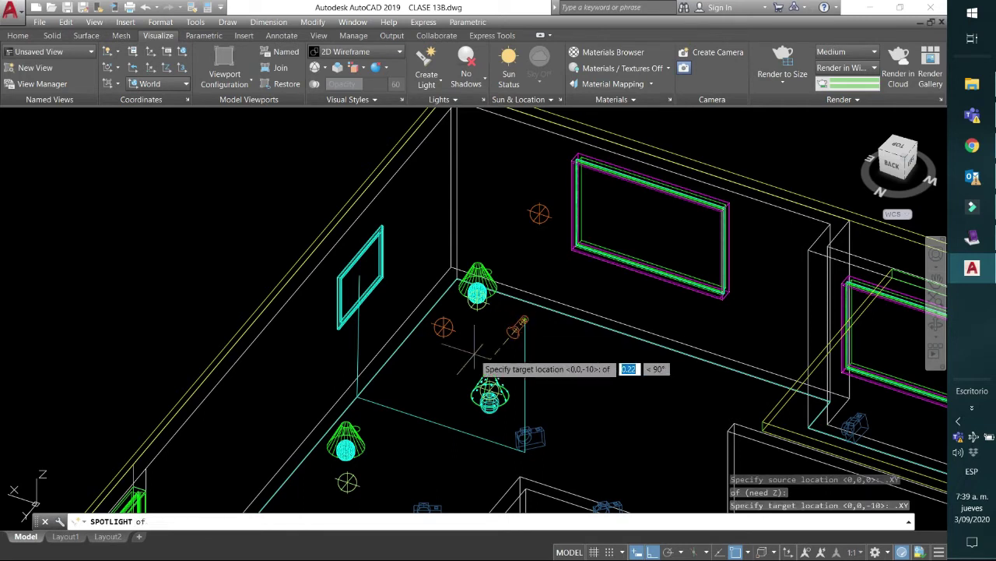
click(356, 396)
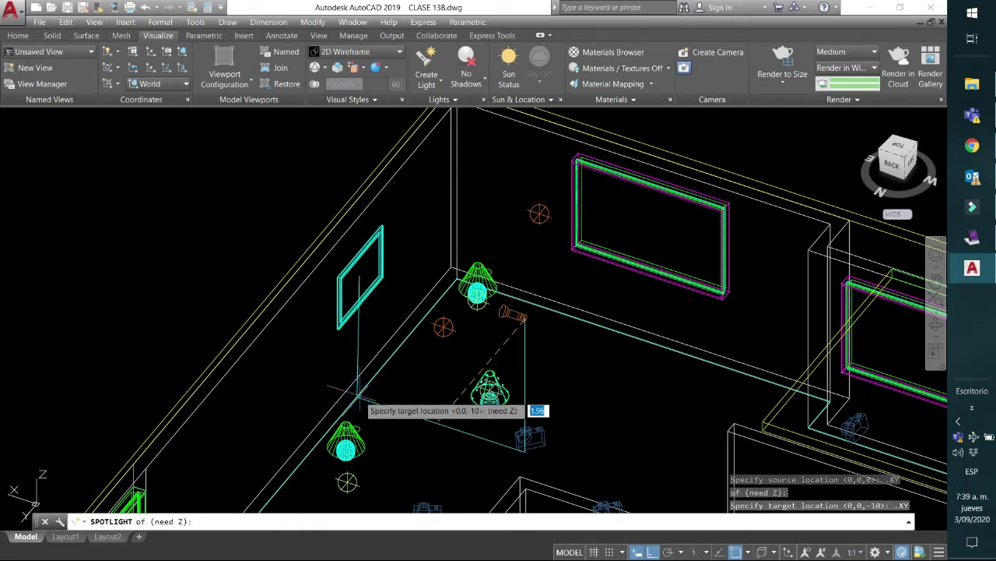
click(360, 285)
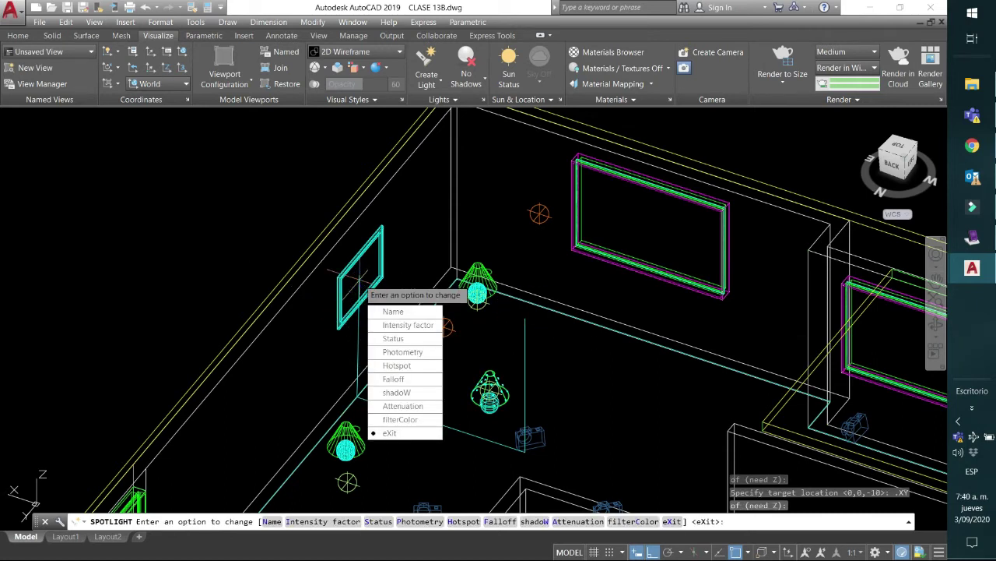
key(Return)
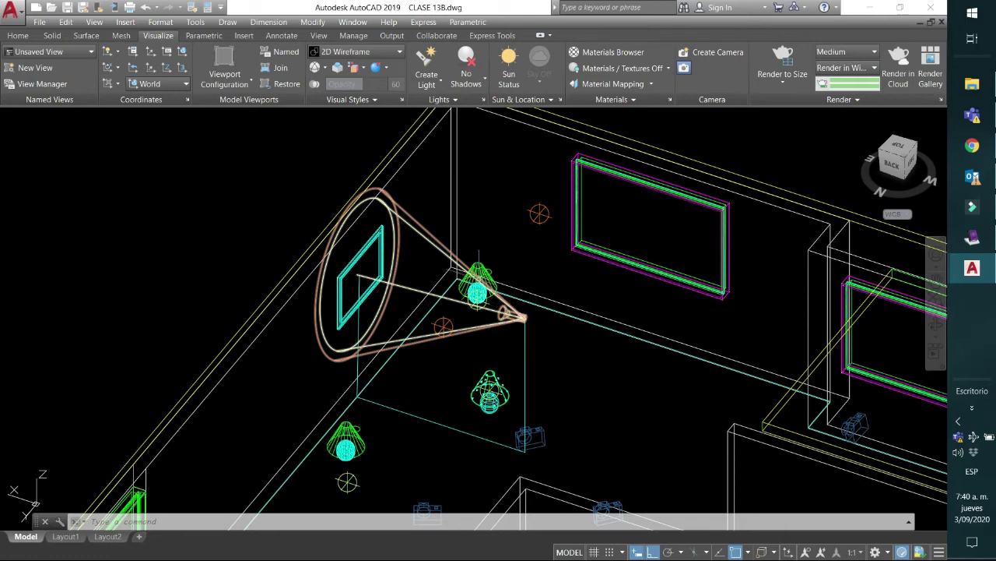
- Widen the spotlight's outer falloff cone slightly around the wall picture
click(512, 315)
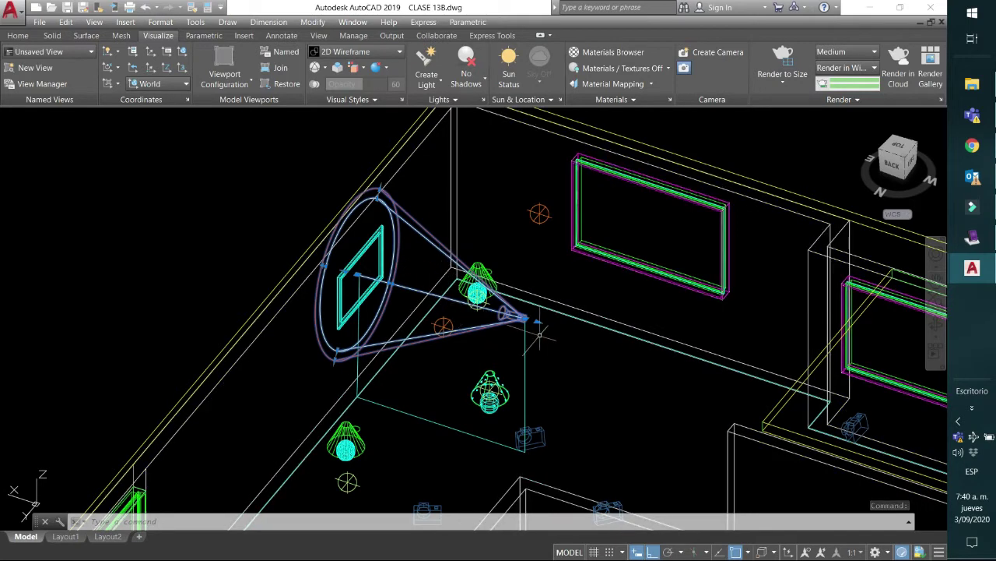
click(336, 362)
click(327, 378)
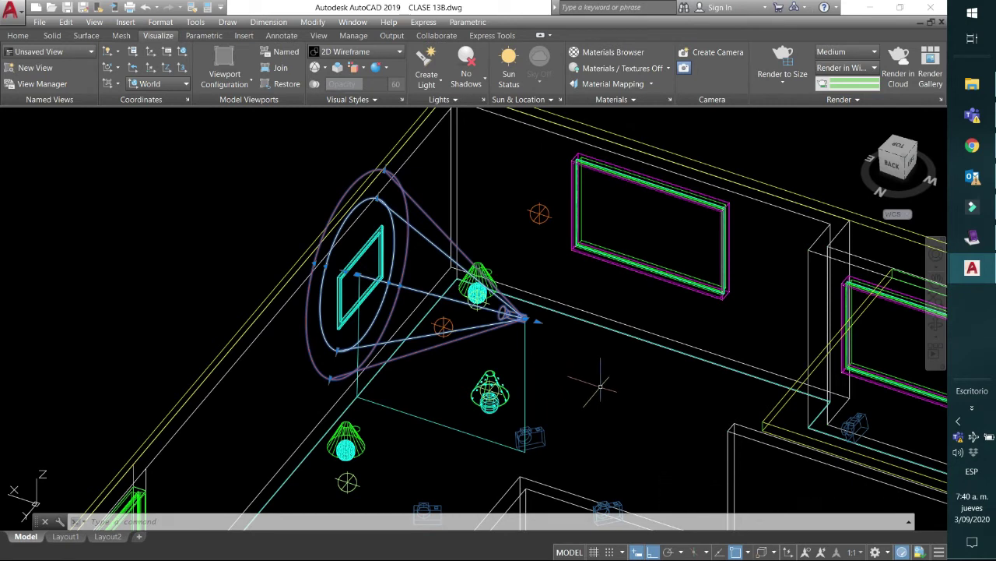
click(476, 430)
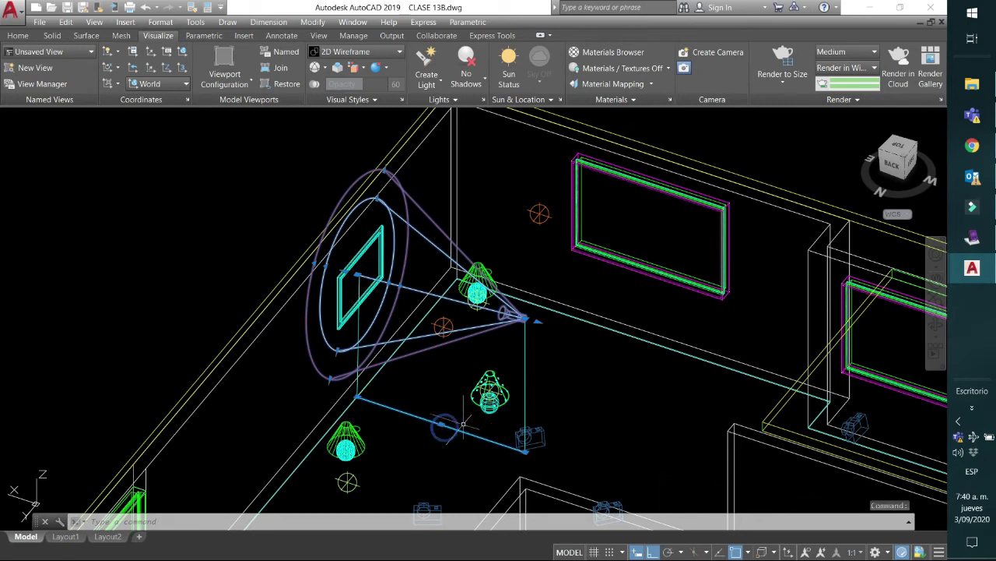
click(525, 382)
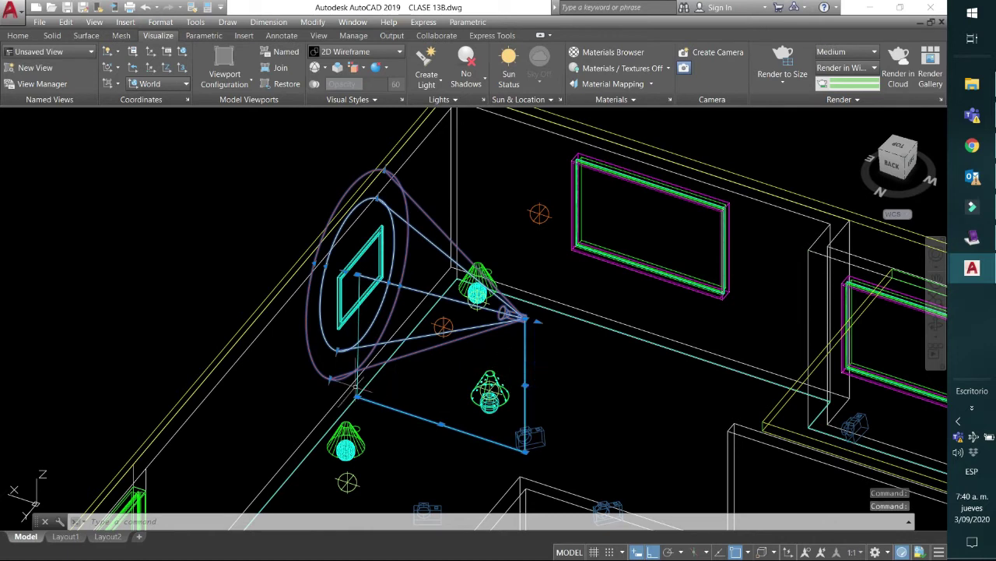
click(357, 327)
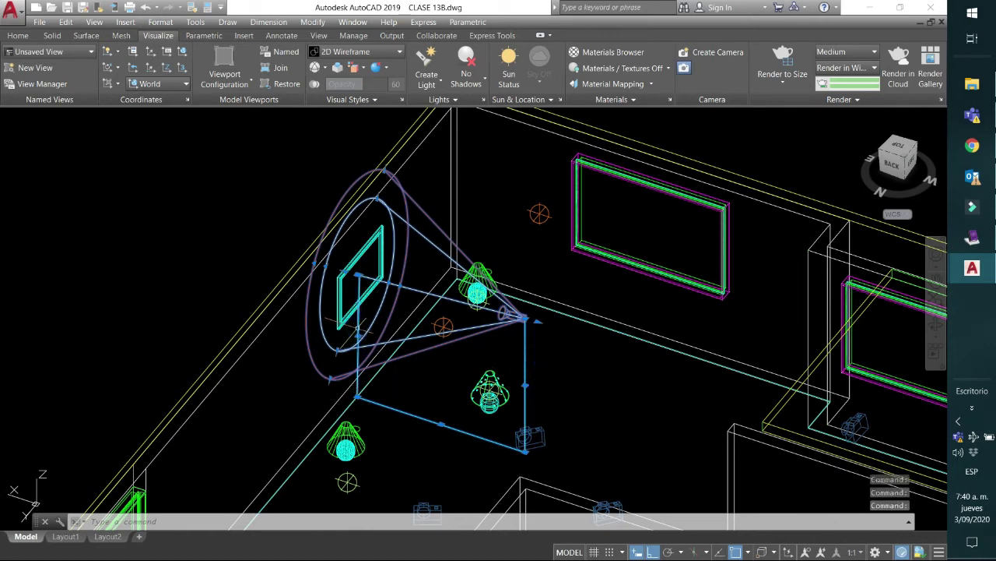
key(Delete)
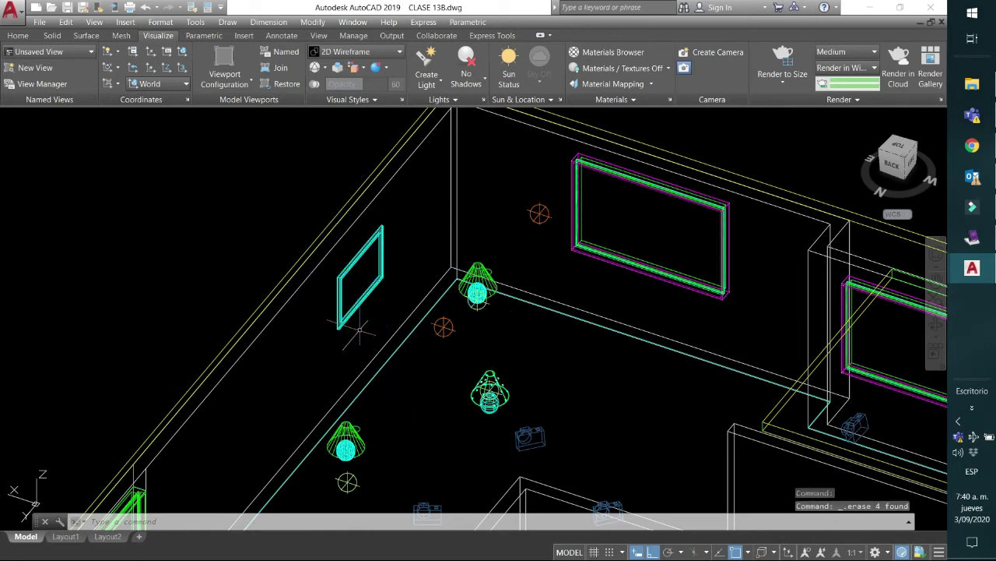
key(ctrl+z)
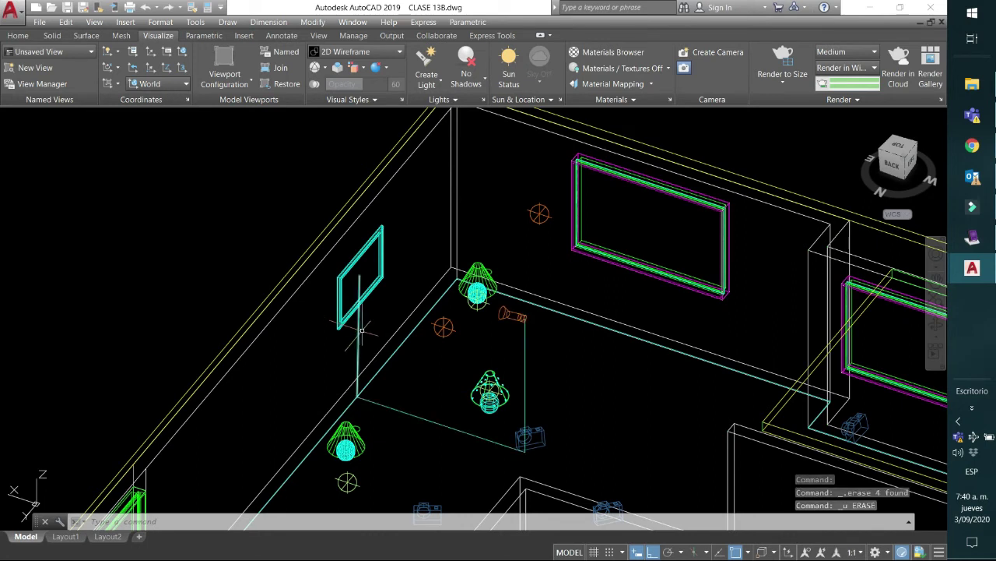
- Erase only the three guide lines between the picture and the spotlight, and undo the erasure
click(525, 335)
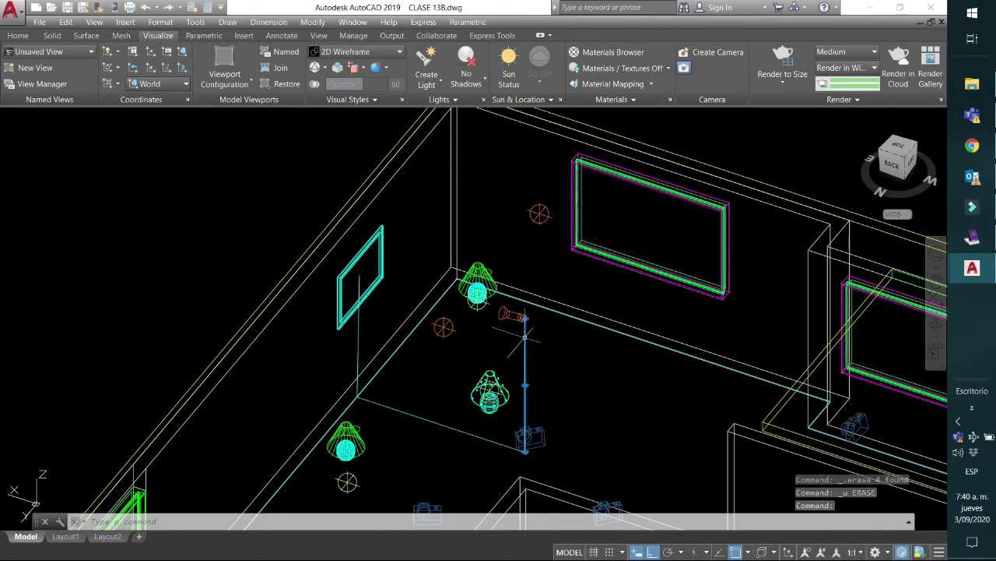
click(440, 425)
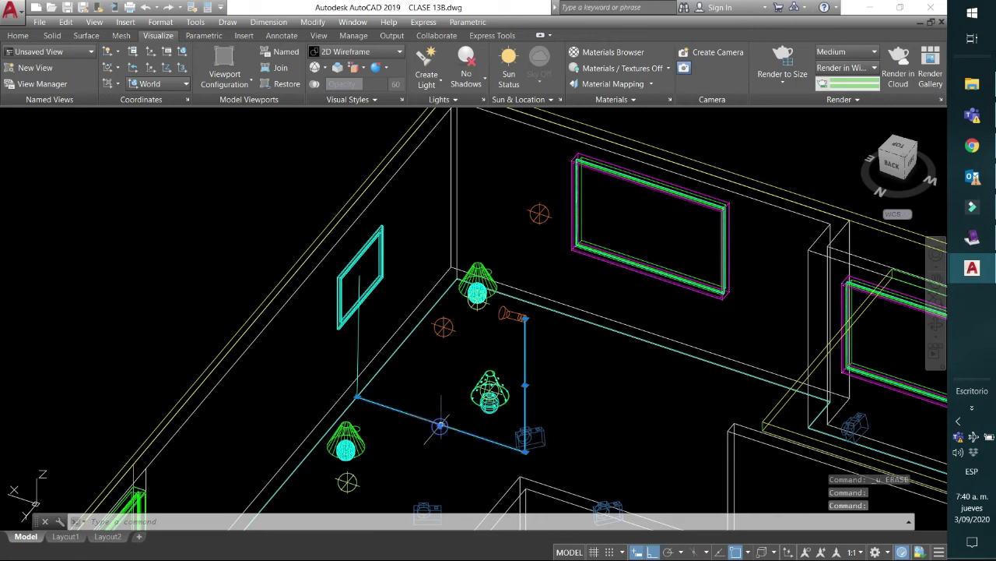
click(359, 342)
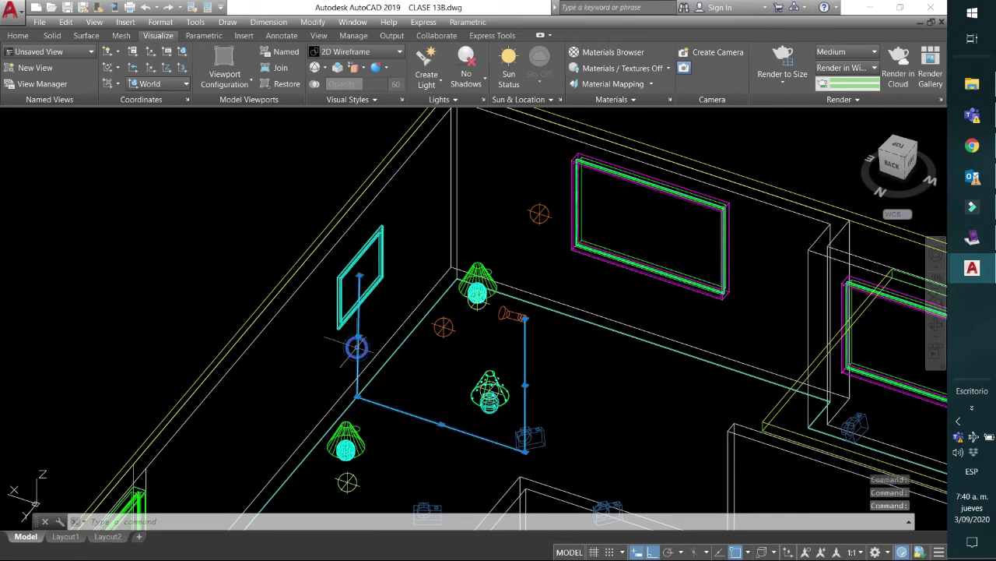
key(Delete)
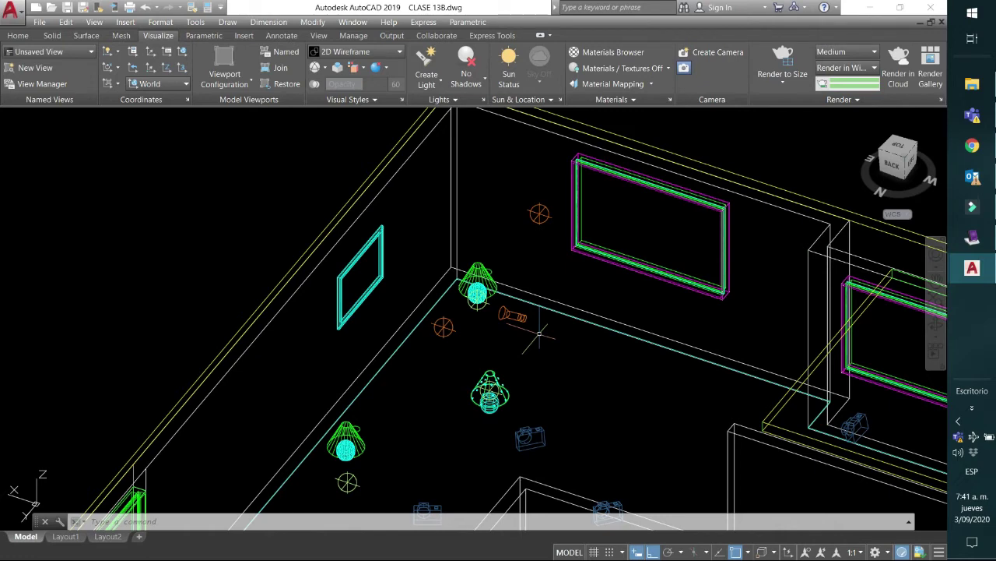
text(U)
key(Return)
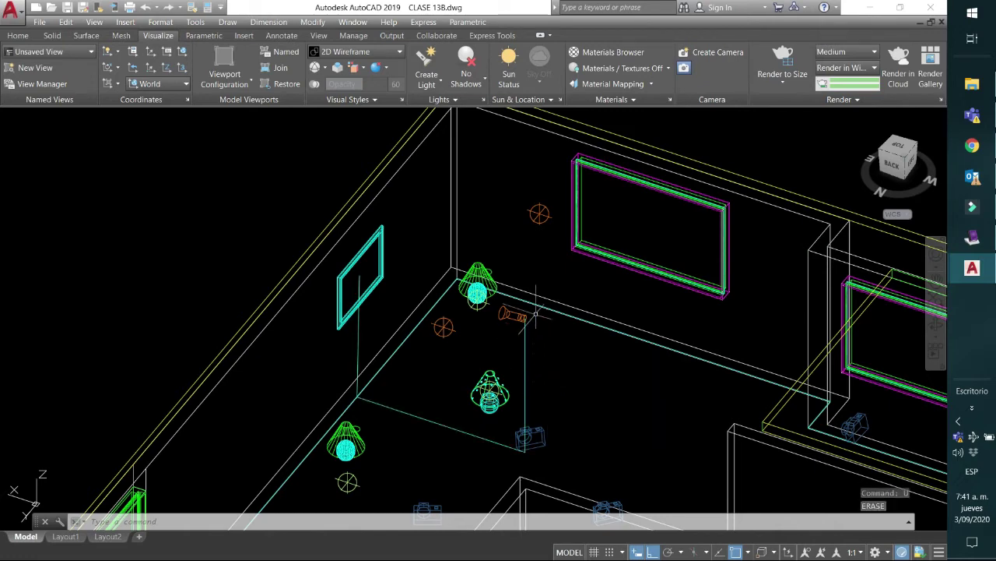
- Redirect the UCS Z axis horizontally toward the picture wall, along the spotlight's direction
scroll(530, 319, up, 4)
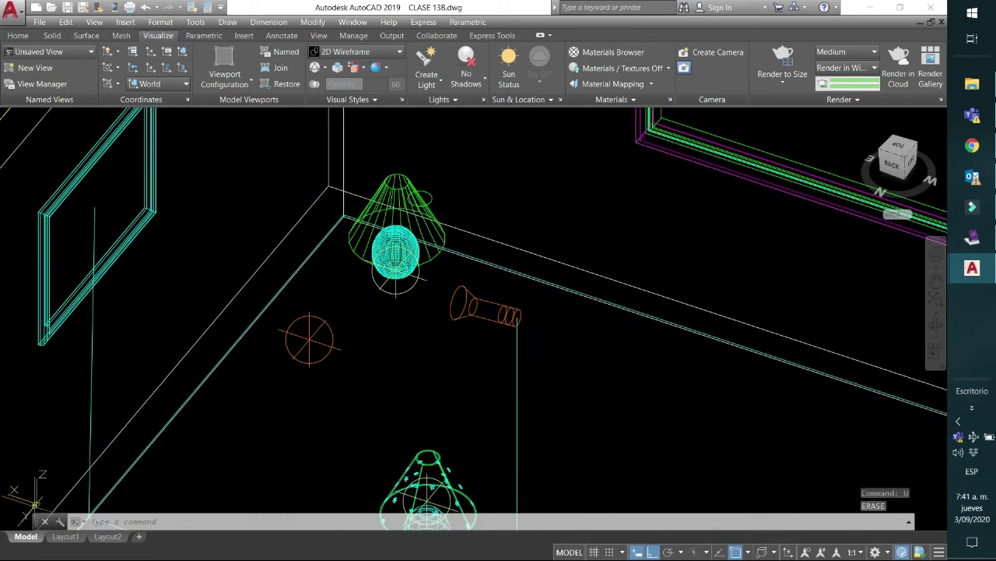
click(35, 504)
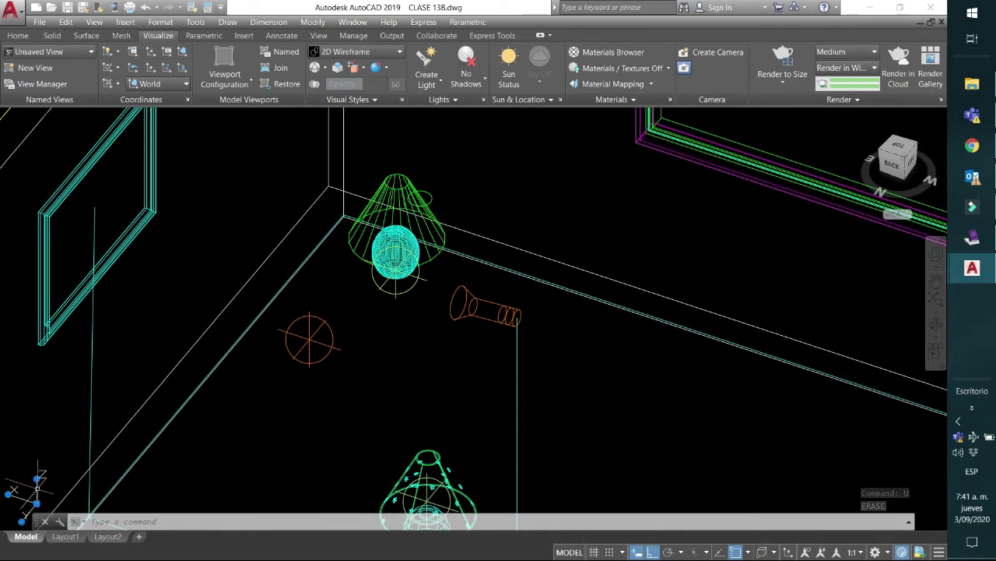
click(37, 478)
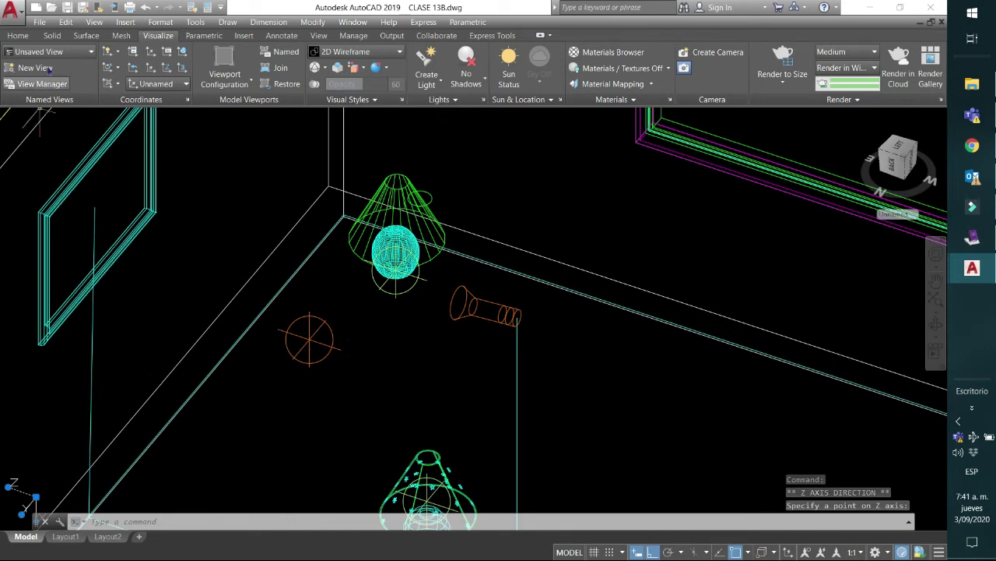
- Model a cylinder centered on the spotlight's rear end with radius .08 and height .2 toward the picture wall
click(18, 35)
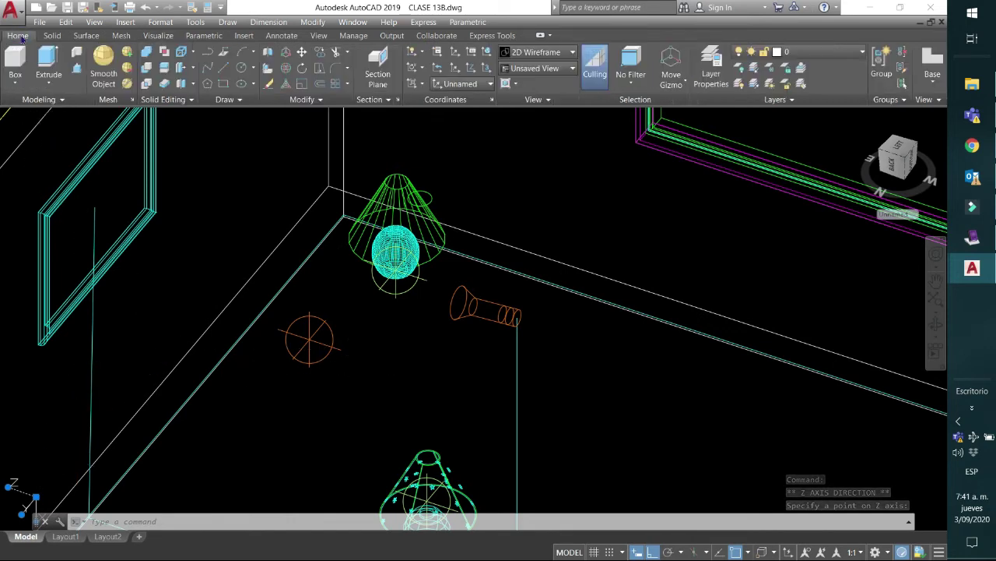
click(15, 81)
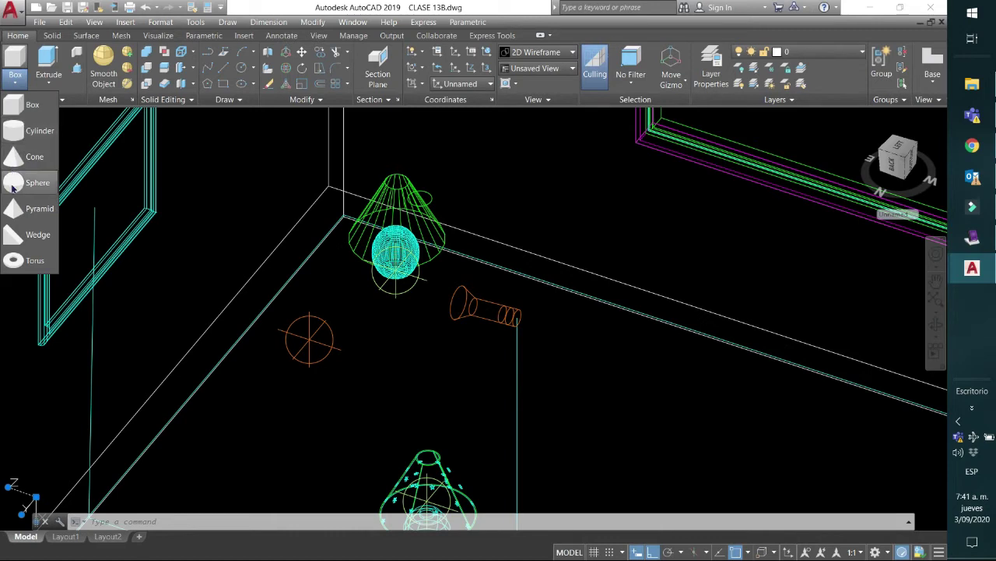
click(17, 132)
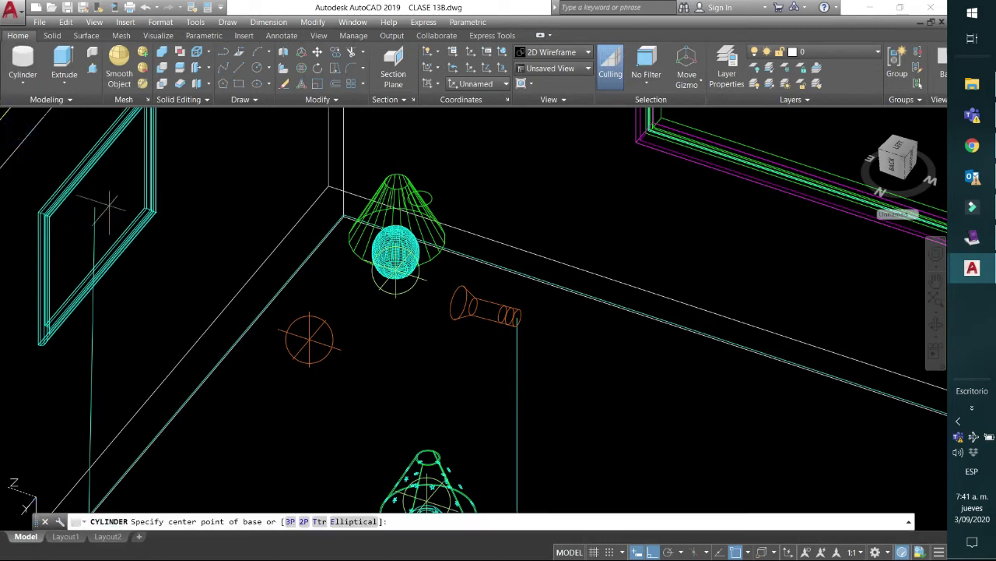
click(516, 317)
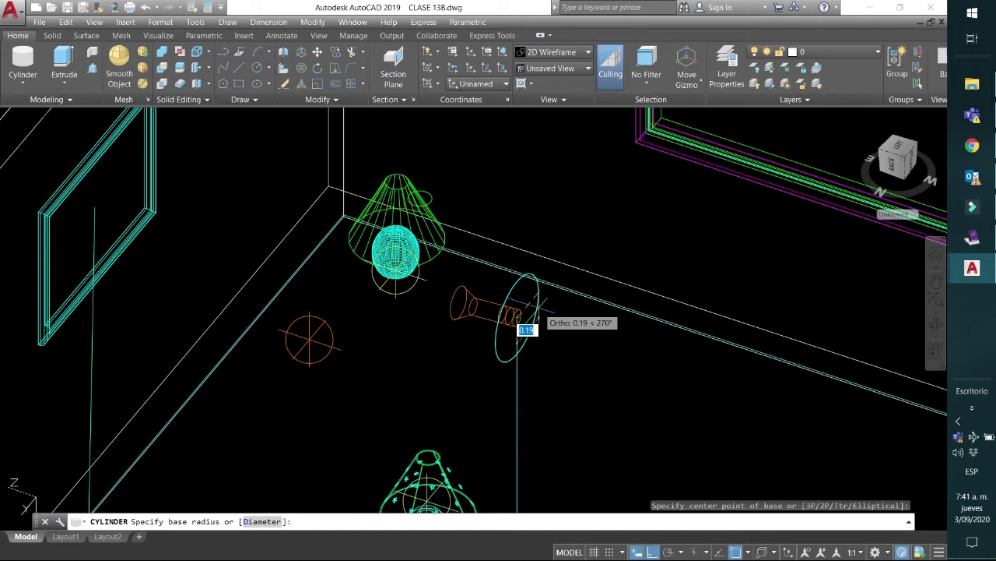
key(BackSpace)
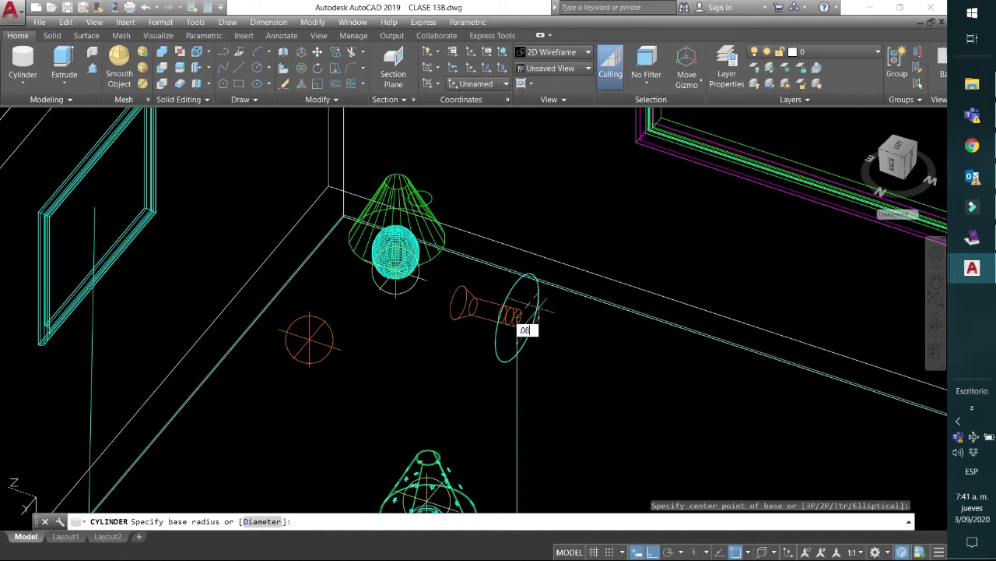
key(Return)
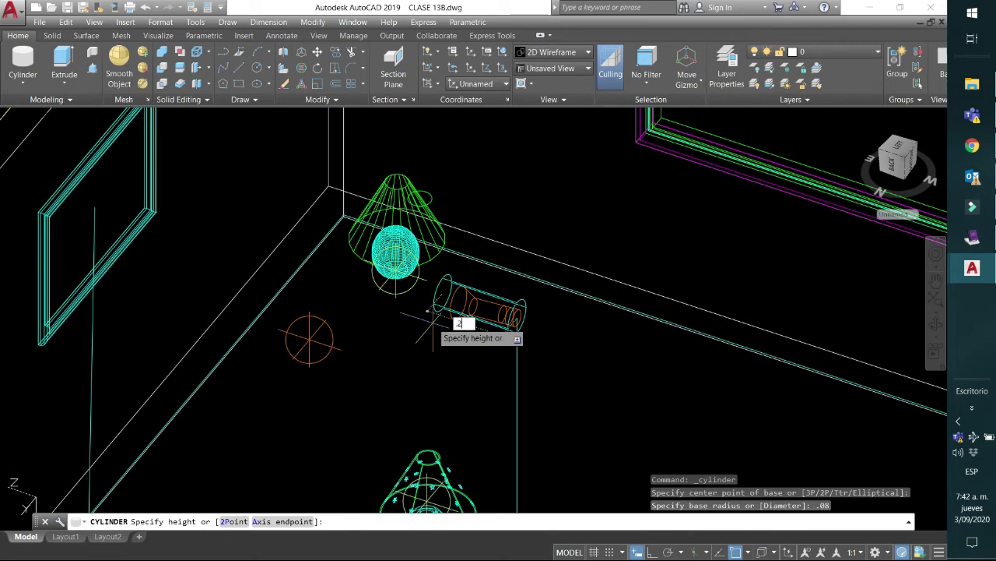
key(Return)
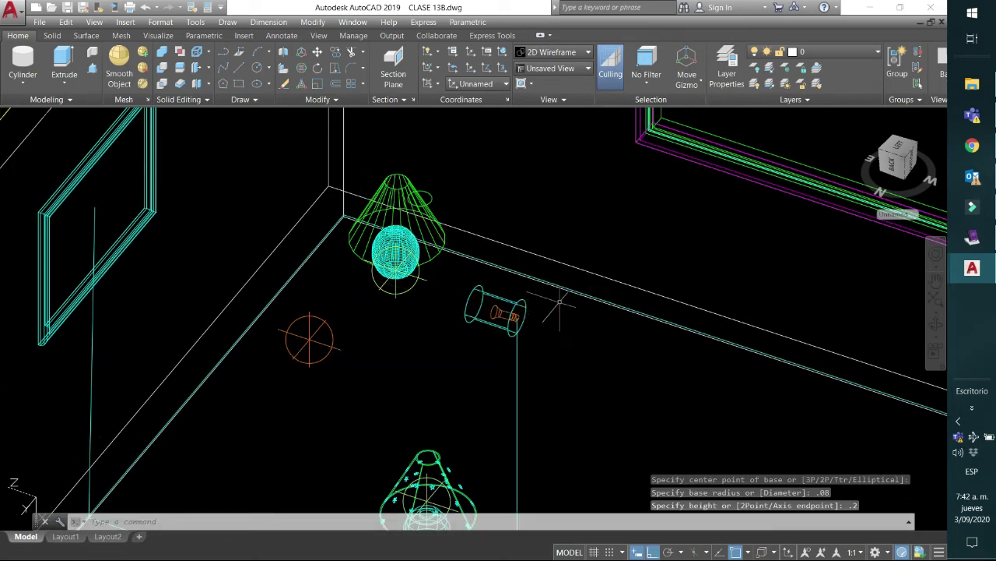
scroll(552, 308, up, 4)
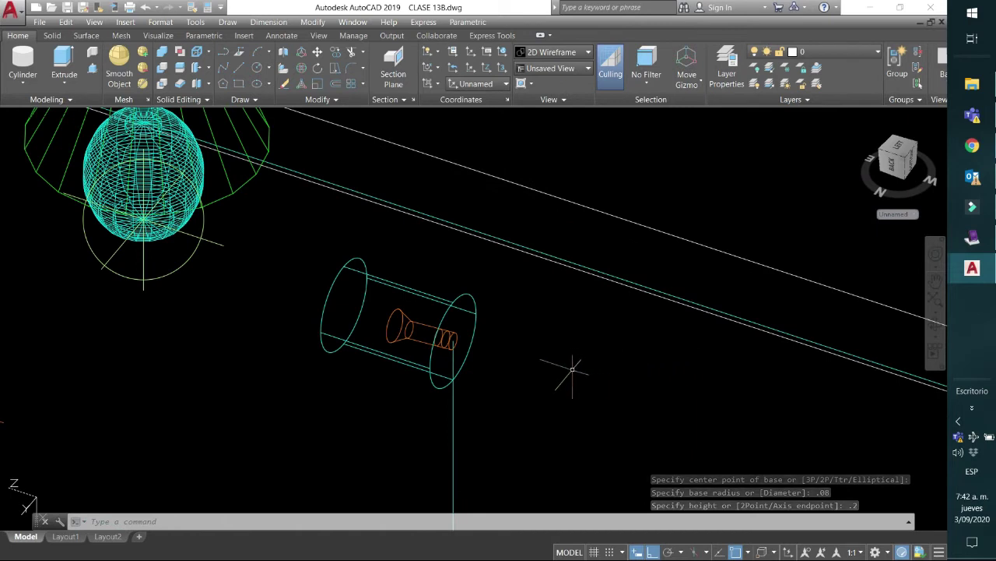
middle_drag(579, 378, 639, 400)
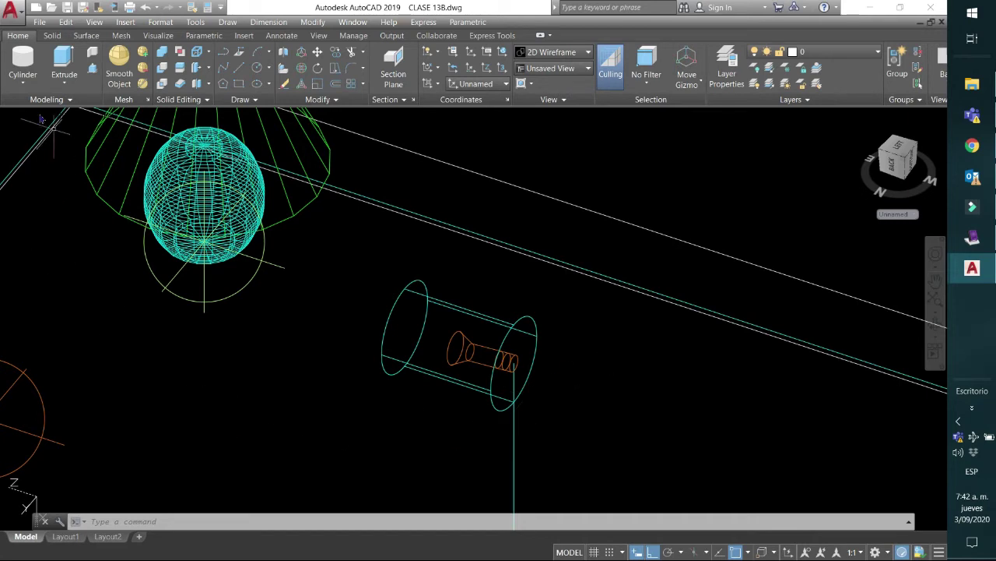
click(18, 63)
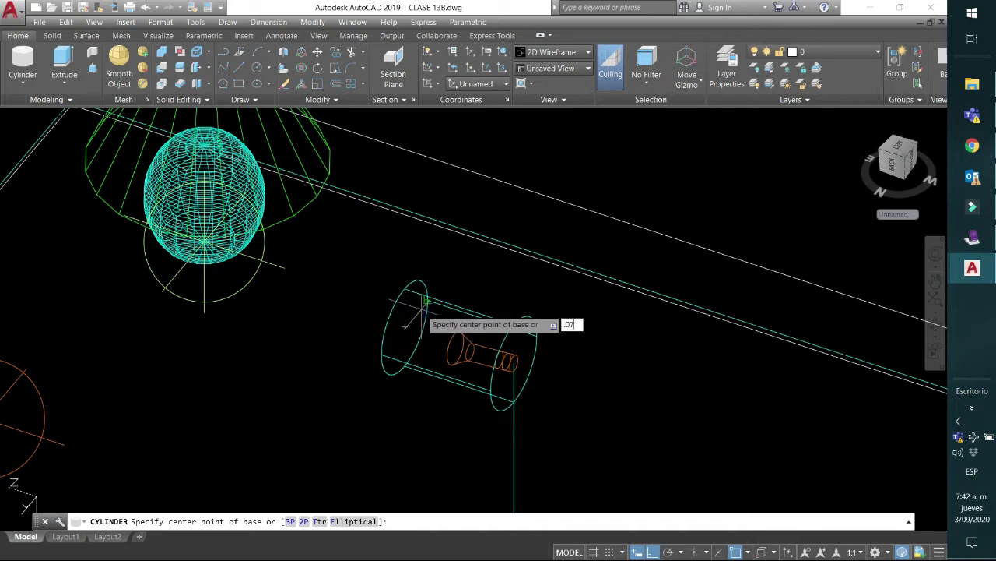
key(Return)
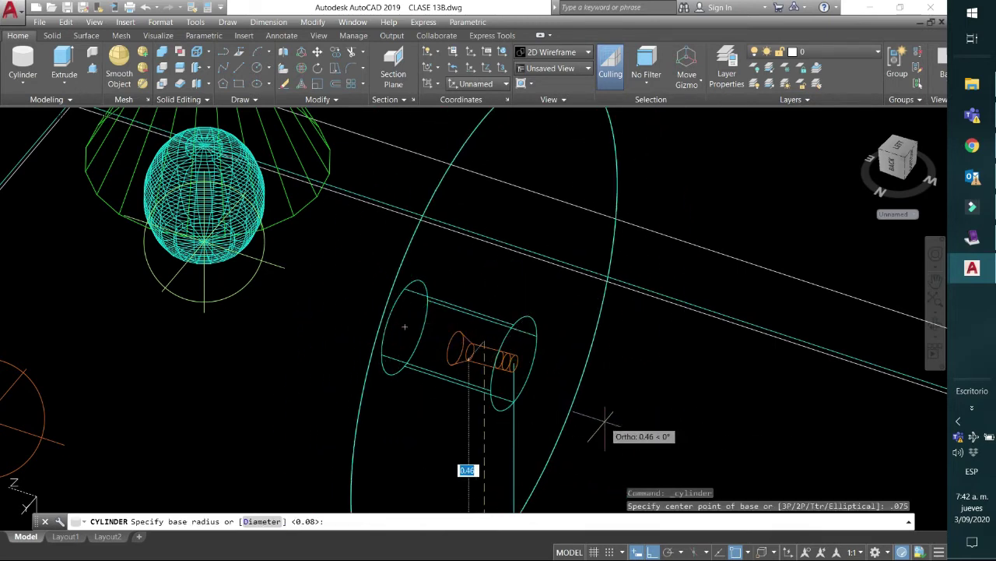
key(Escape)
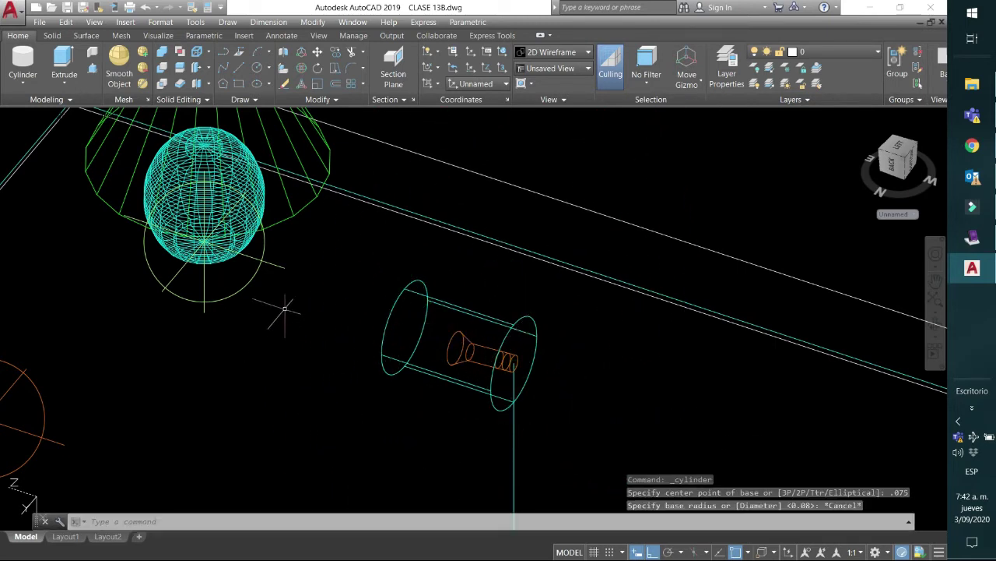
- Model an inner cylinder from the same base center with radius .075 and height .15 toward the picture wall
click(19, 50)
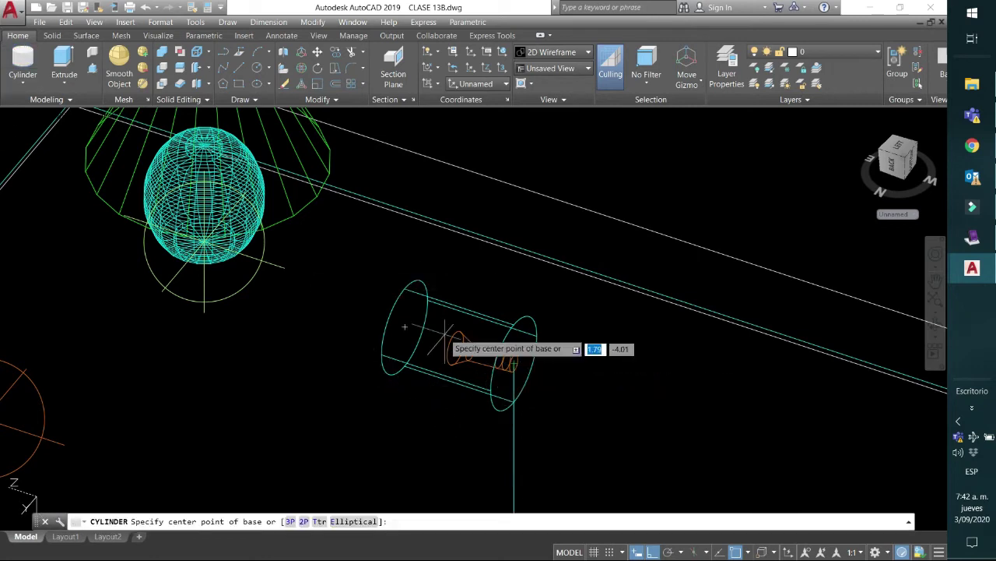
click(511, 360)
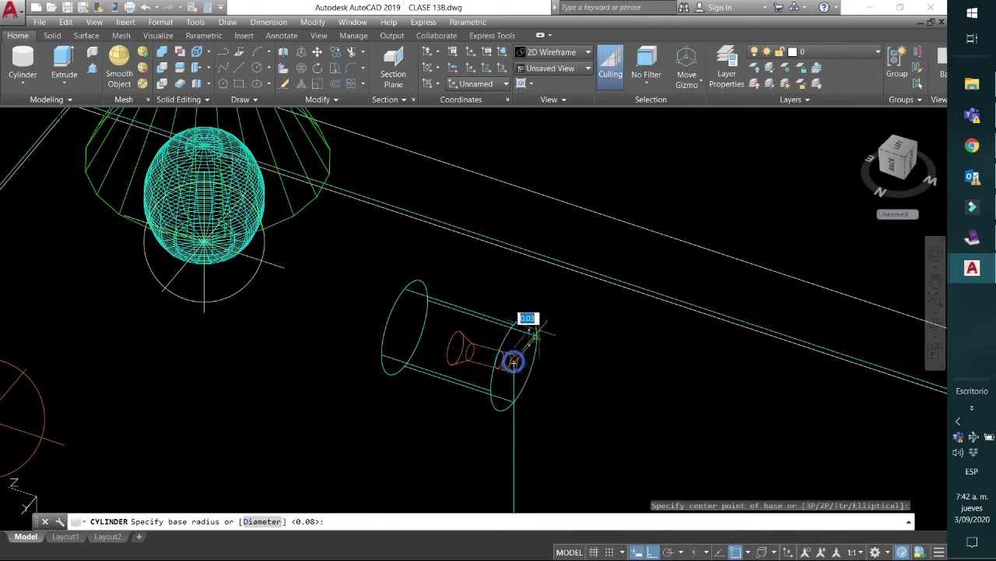
key(BackSpace)
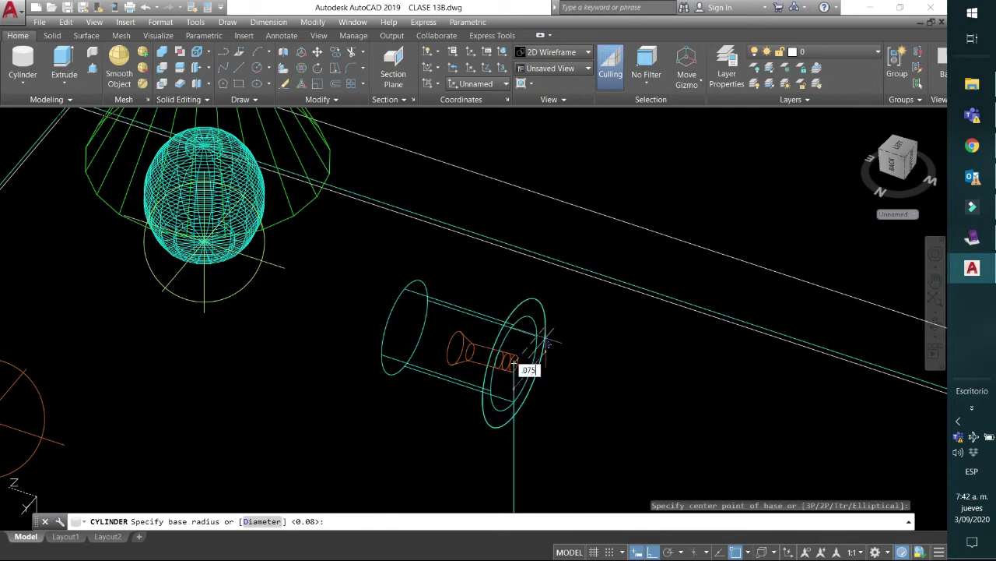
key(Return)
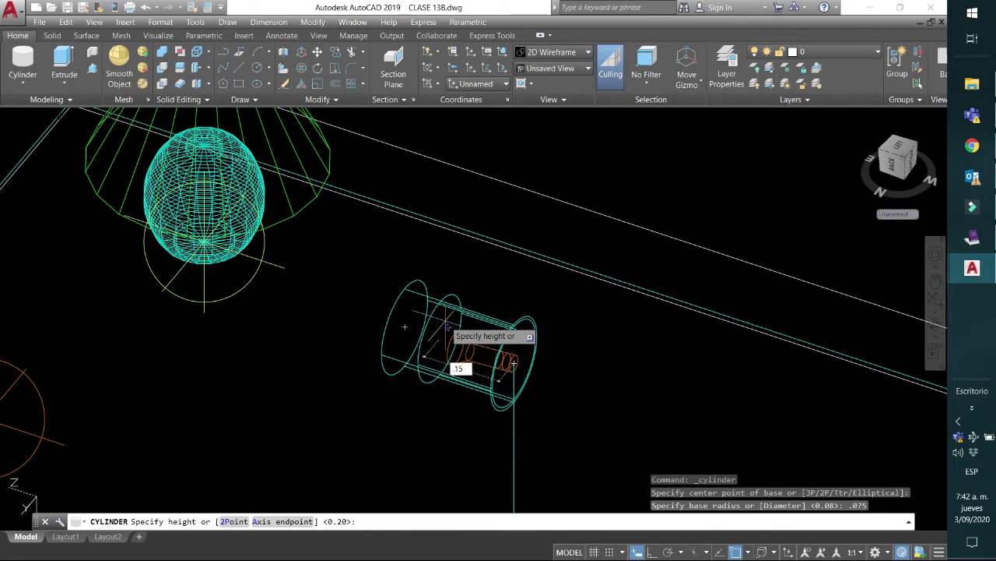
key(Return)
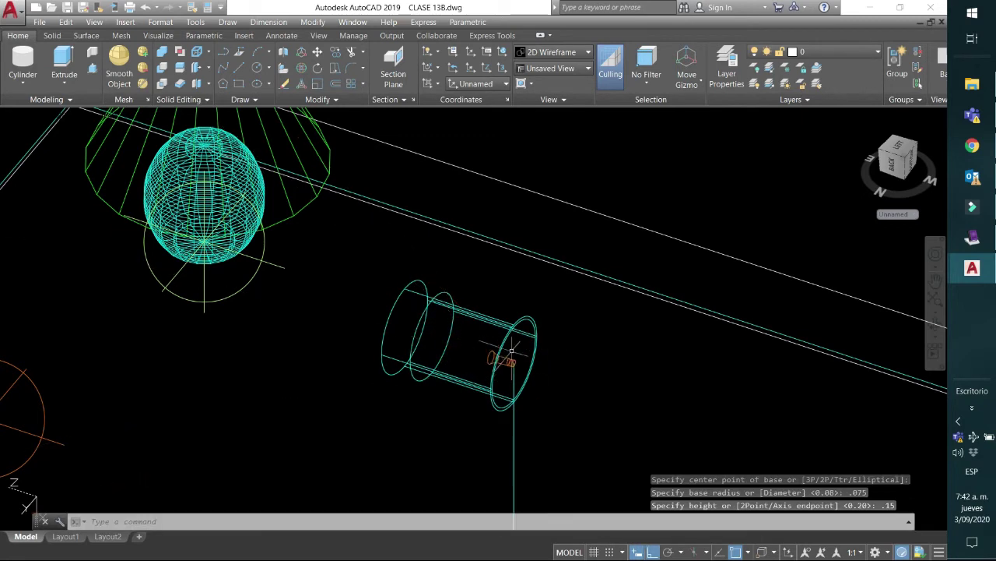
- Move the inner cylinder along its axis so its front face center meets the outer cylinder's front face center
text(M)
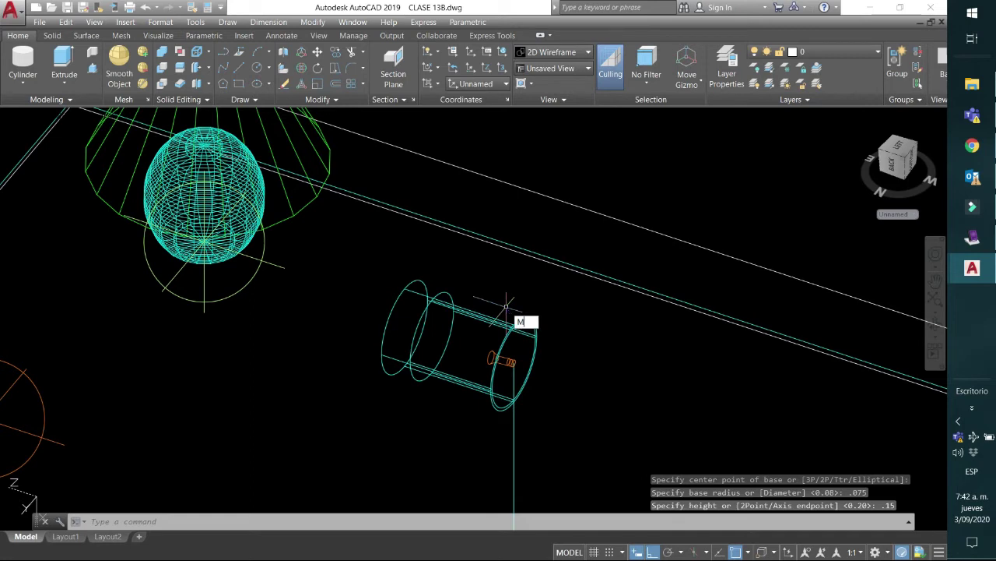
key(Return)
click(416, 334)
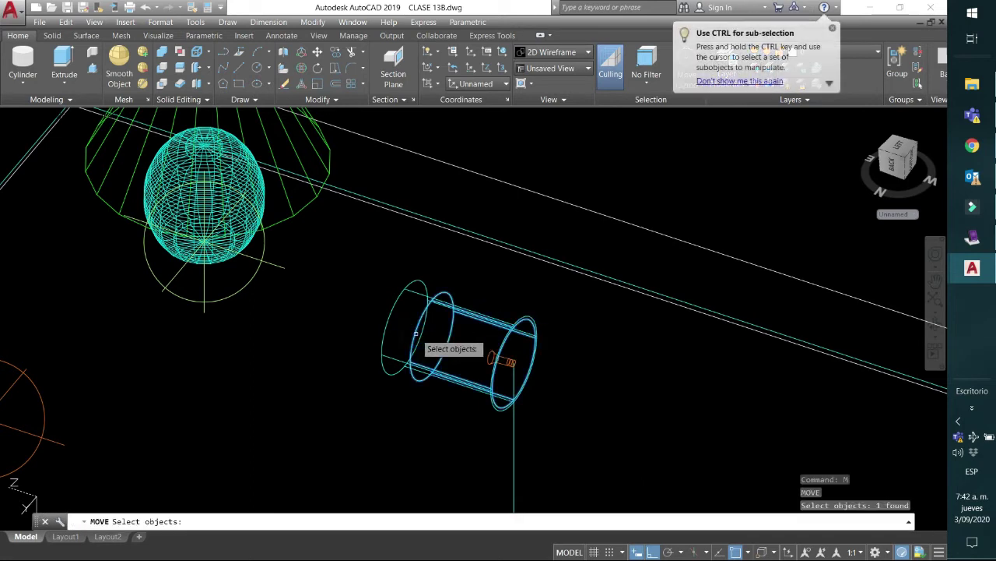
key(Return)
click(431, 337)
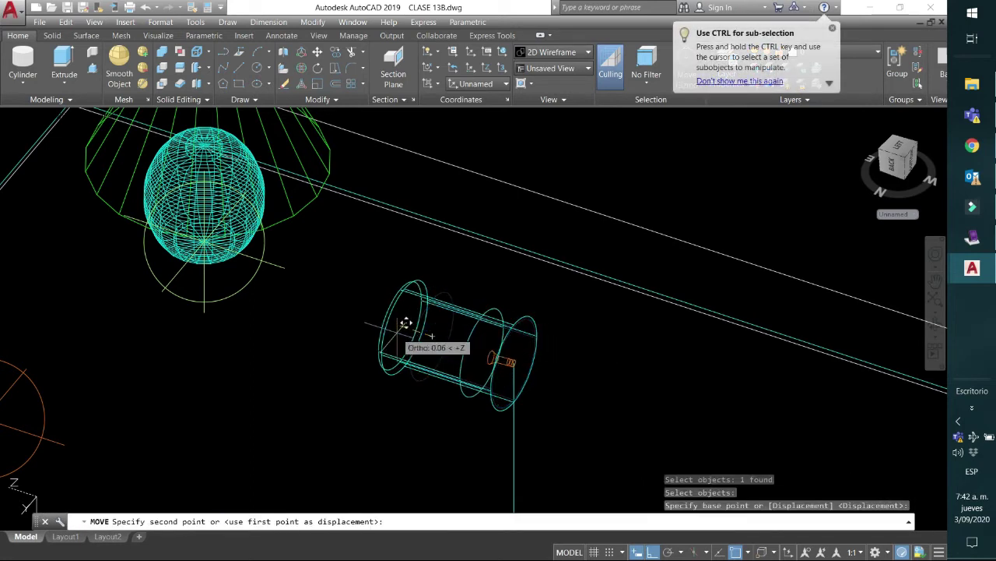
click(405, 336)
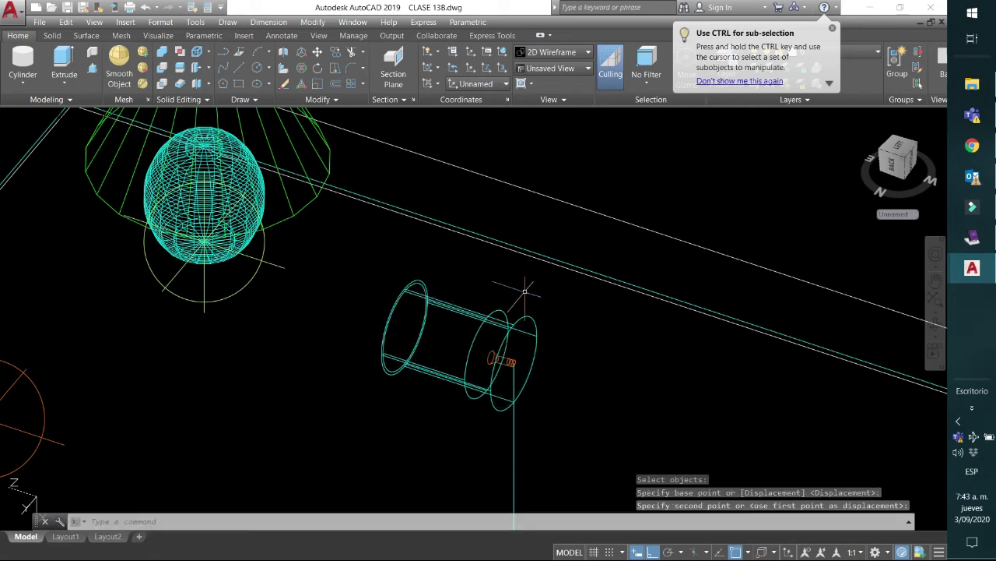
click(201, 68)
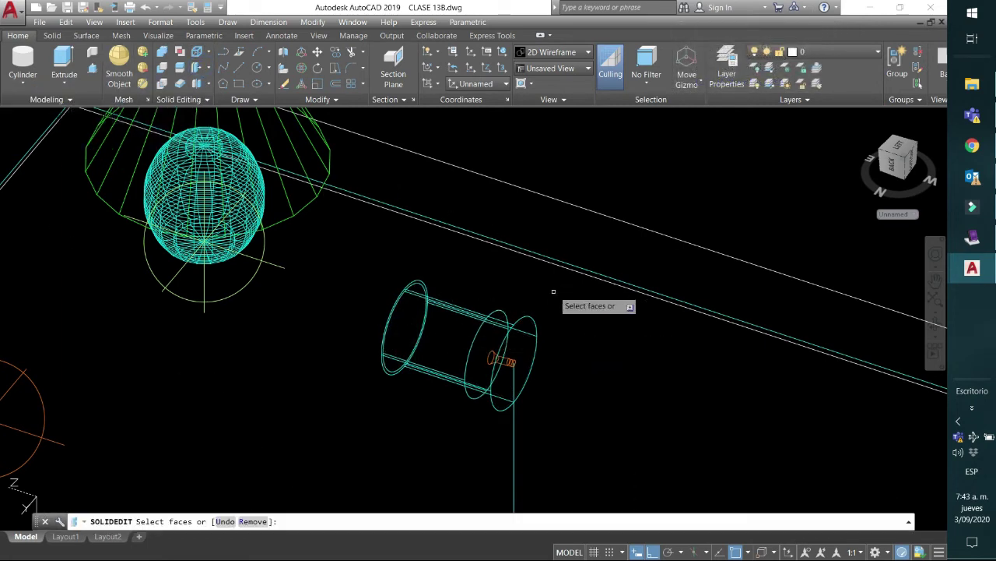
click(529, 316)
right_click(494, 280)
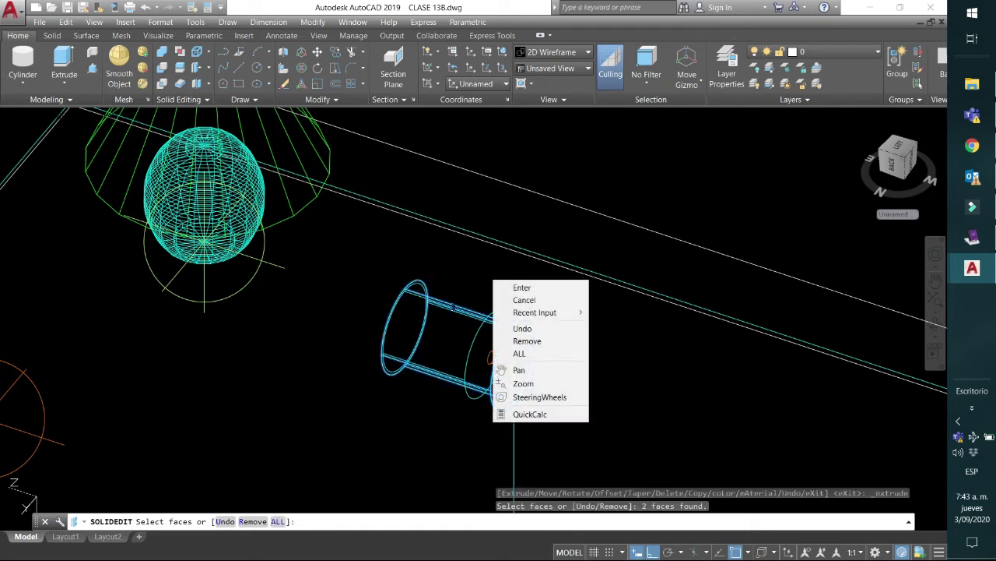
click(518, 288)
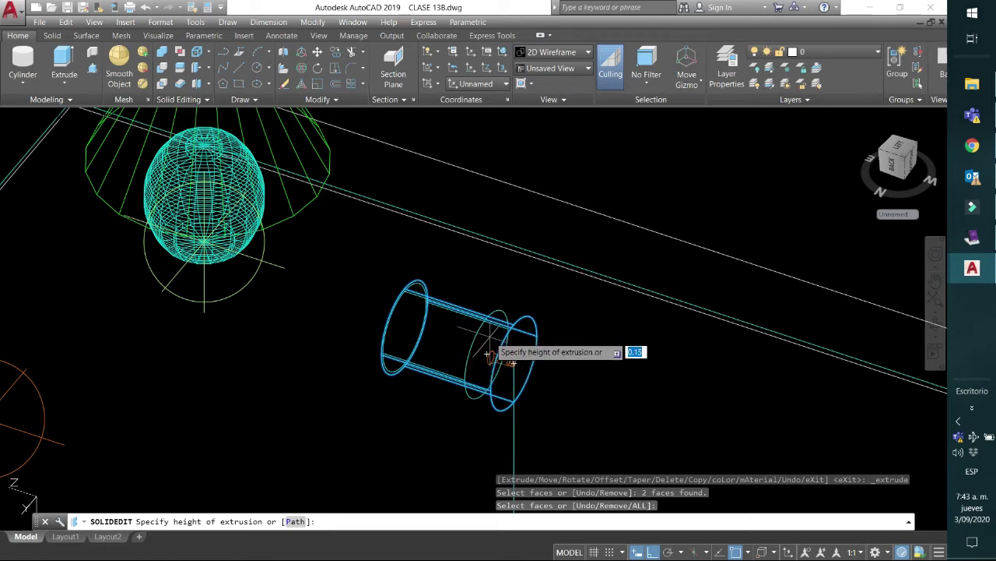
key(Escape)
key(Escape)
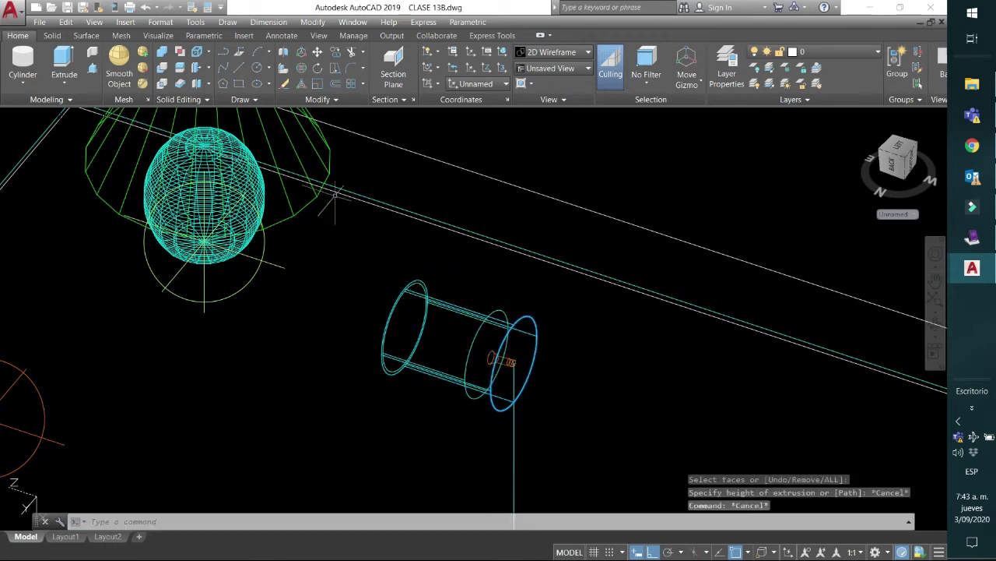
- Subtract the inner cylinder from the outer cylinder to hollow out the lamp body
click(162, 70)
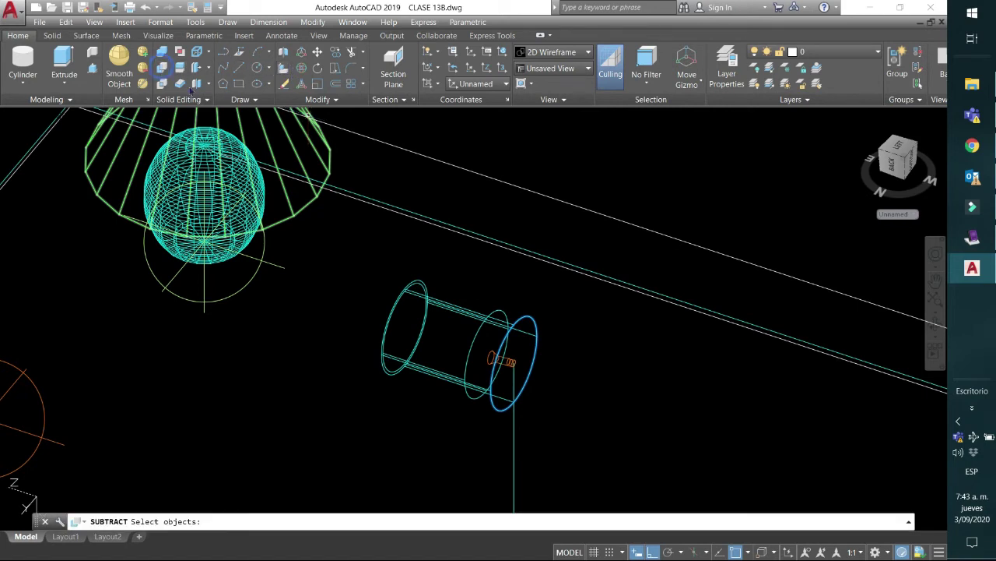
click(535, 320)
key(Return)
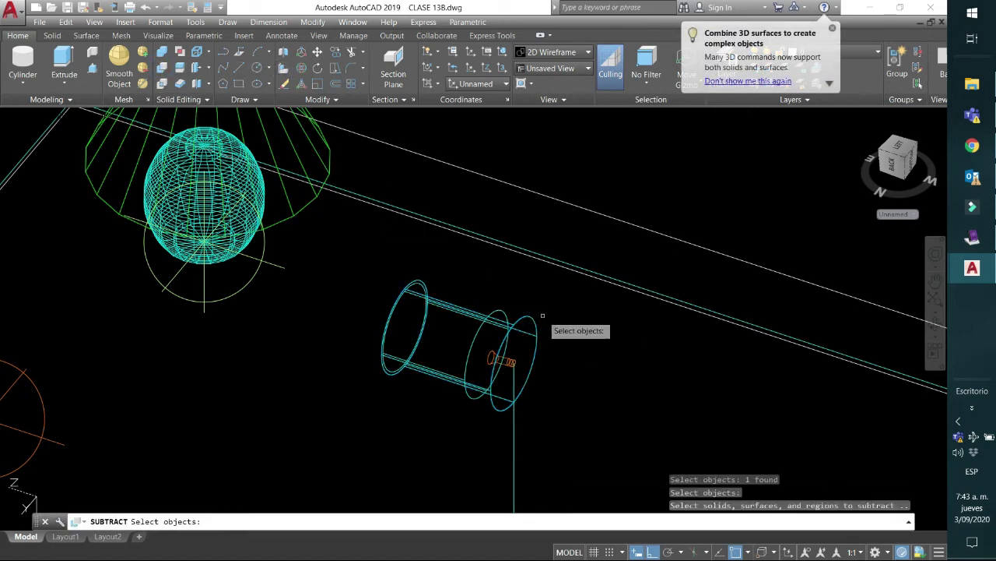
click(470, 348)
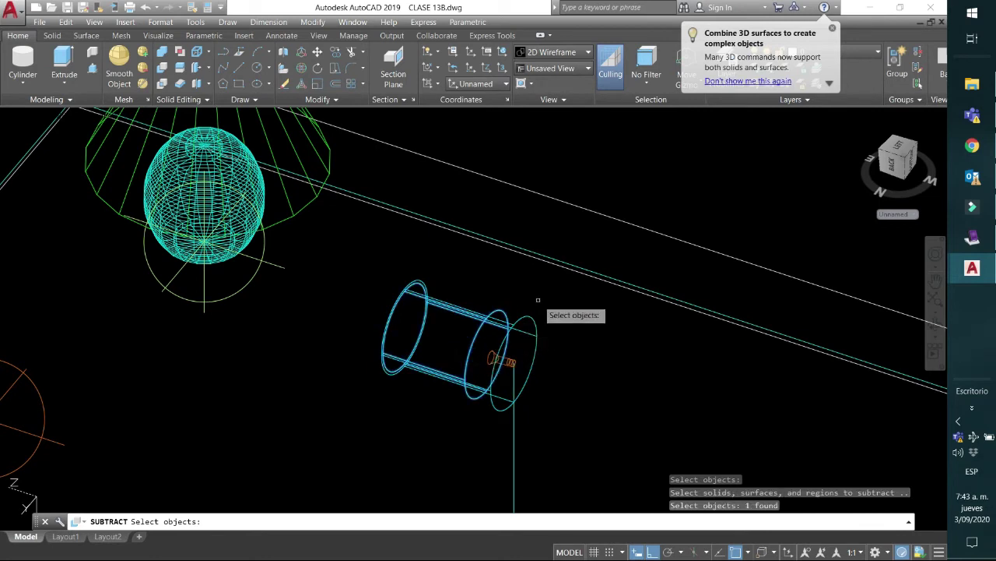
key(Return)
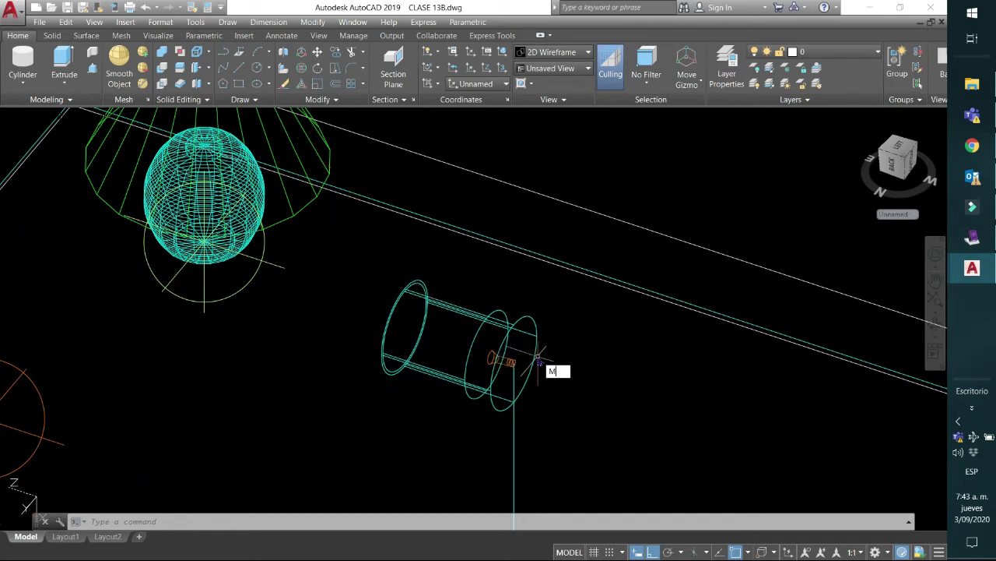
- Move the spotlight forward from its rear end to the center of the lamp body hollow's back face
key(Return)
click(507, 359)
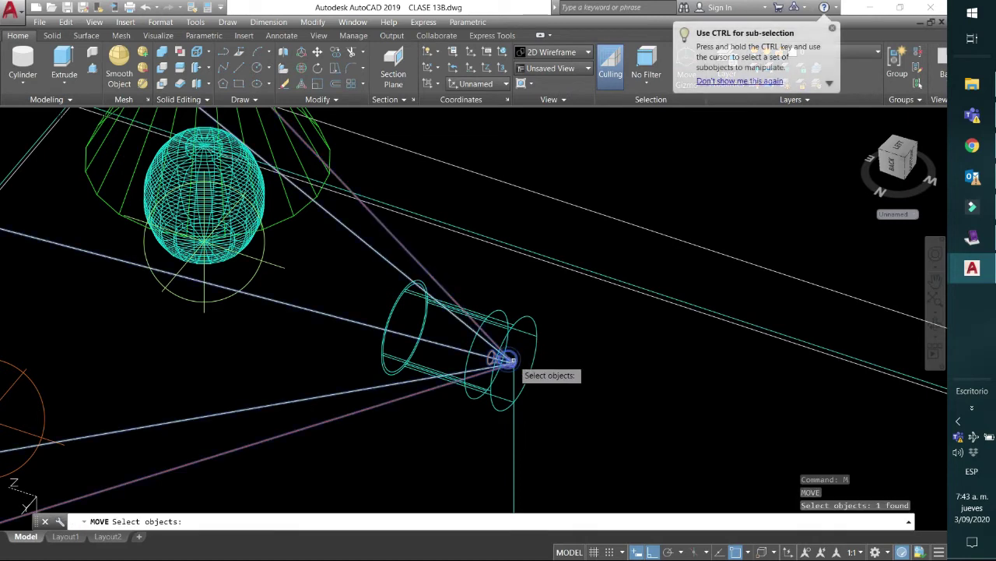
key(Return)
click(506, 357)
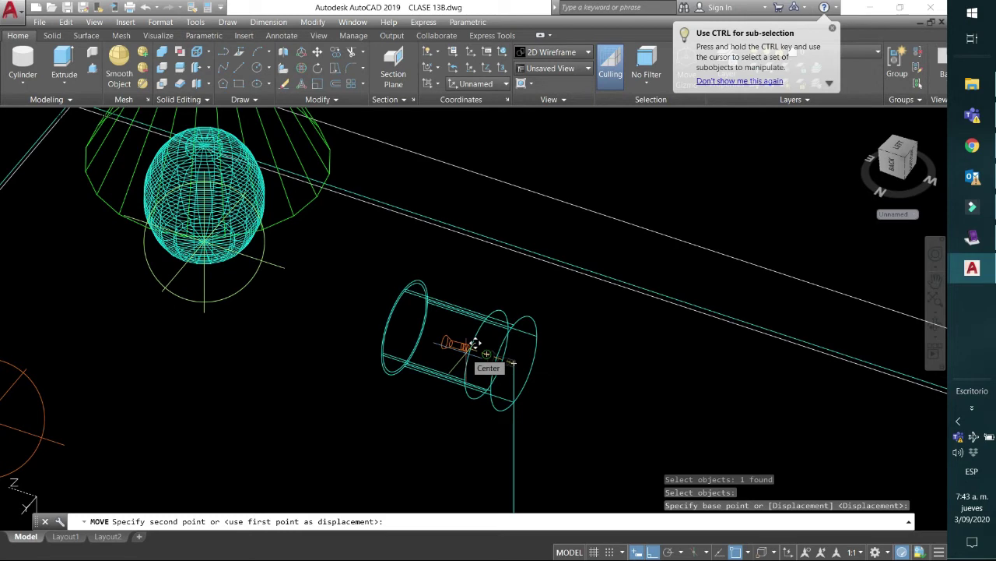
click(475, 343)
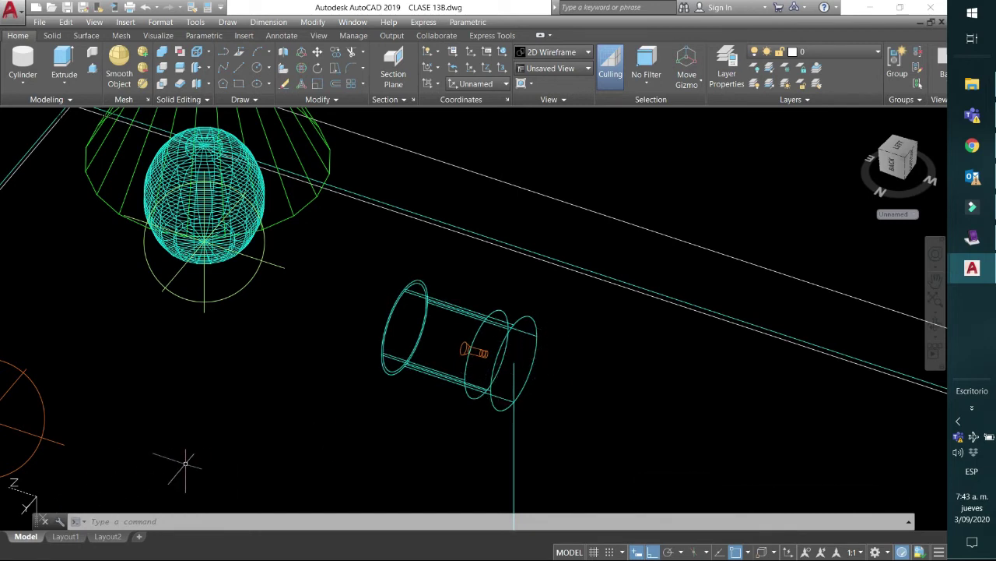
- Reset the UCS to World
text(CS)
key(Return)
text(w)
key(Return)
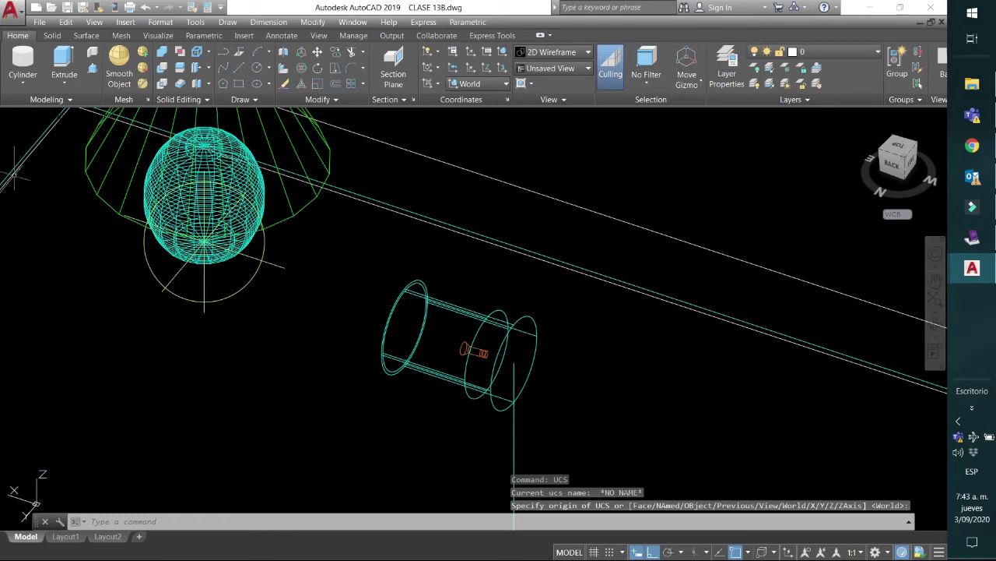
- Create a vertical cylinder of radius 0.01 and height 0.7 rising from the center of the lamp body's rear face
click(23, 62)
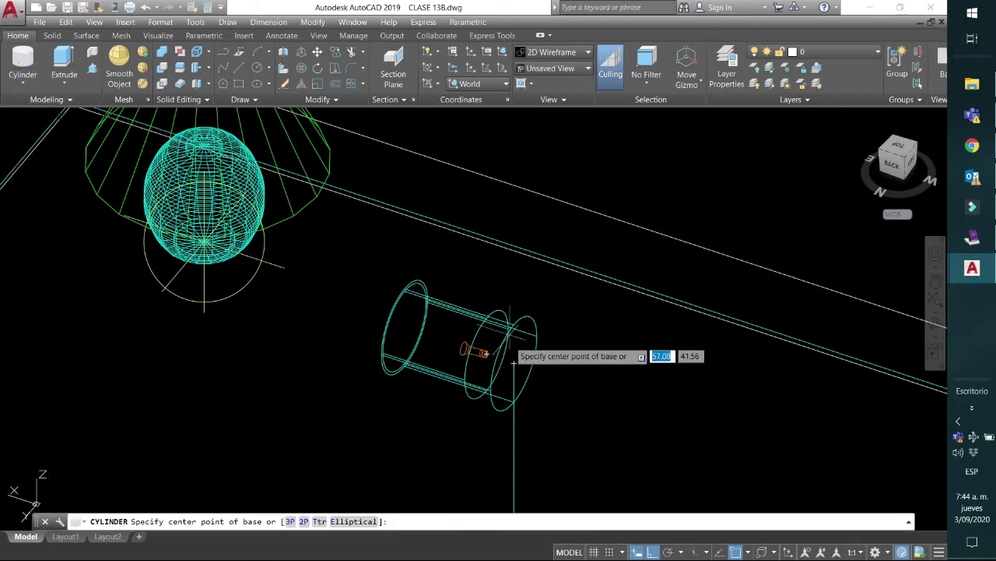
click(514, 362)
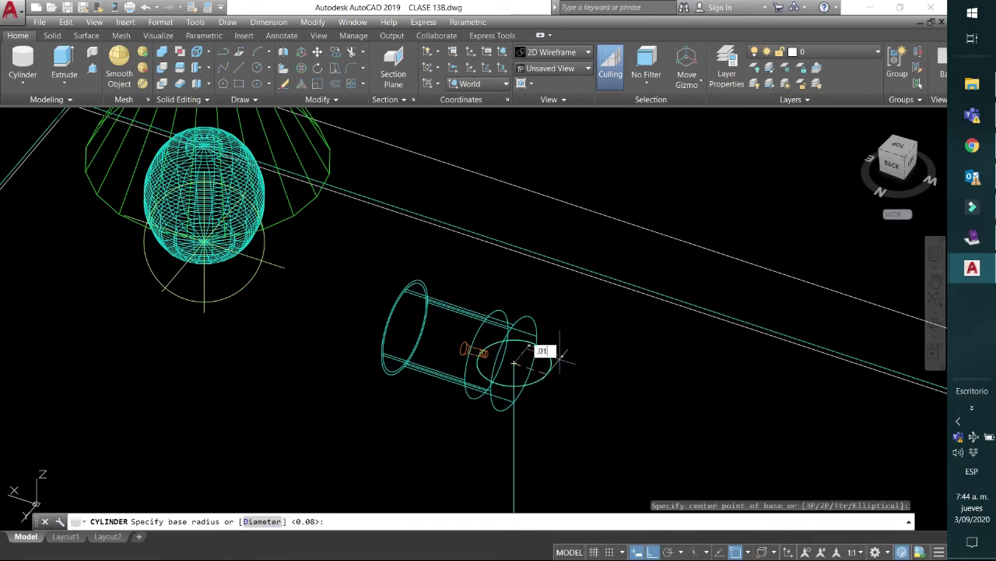
key(Return)
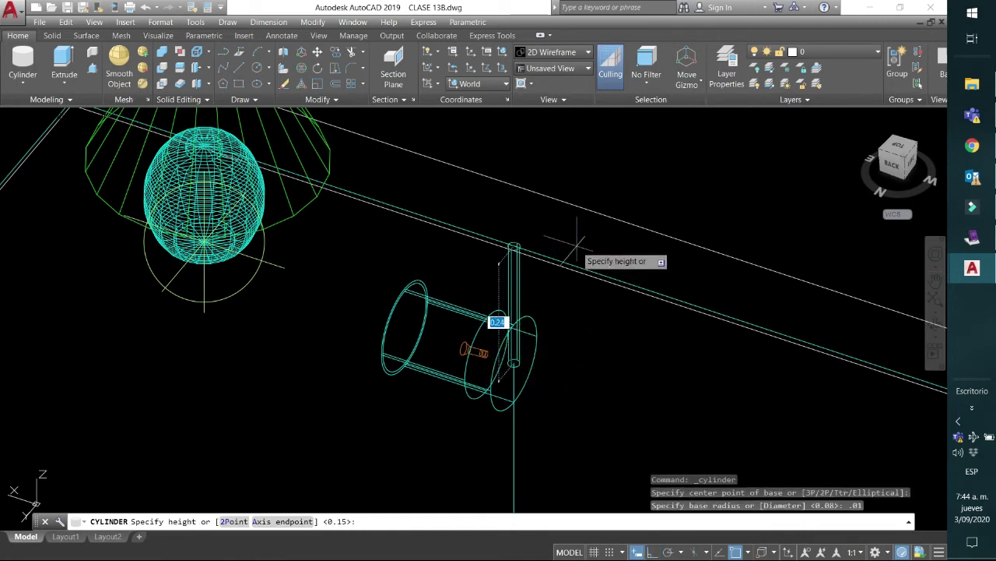
scroll(572, 192, down, 2)
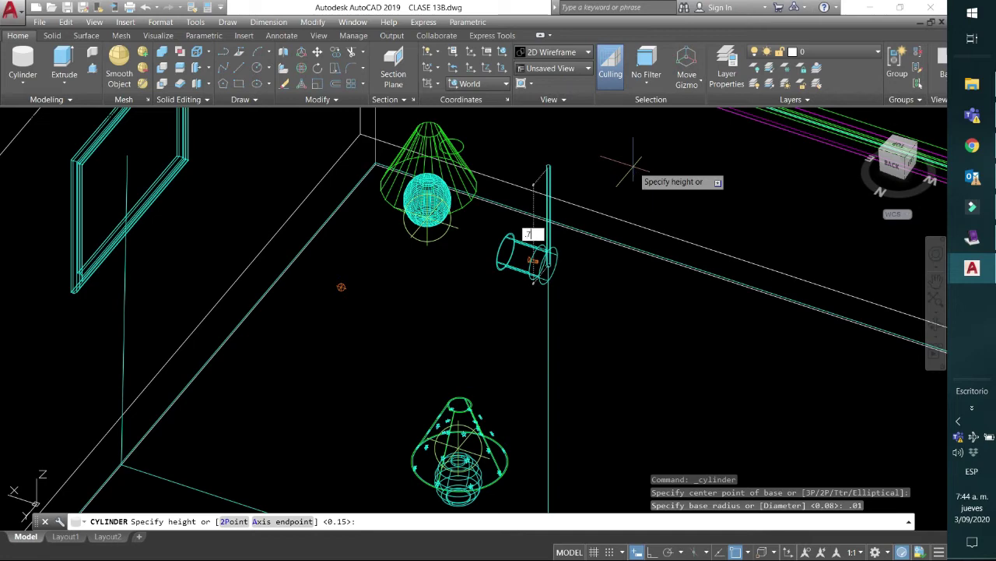
key(Return)
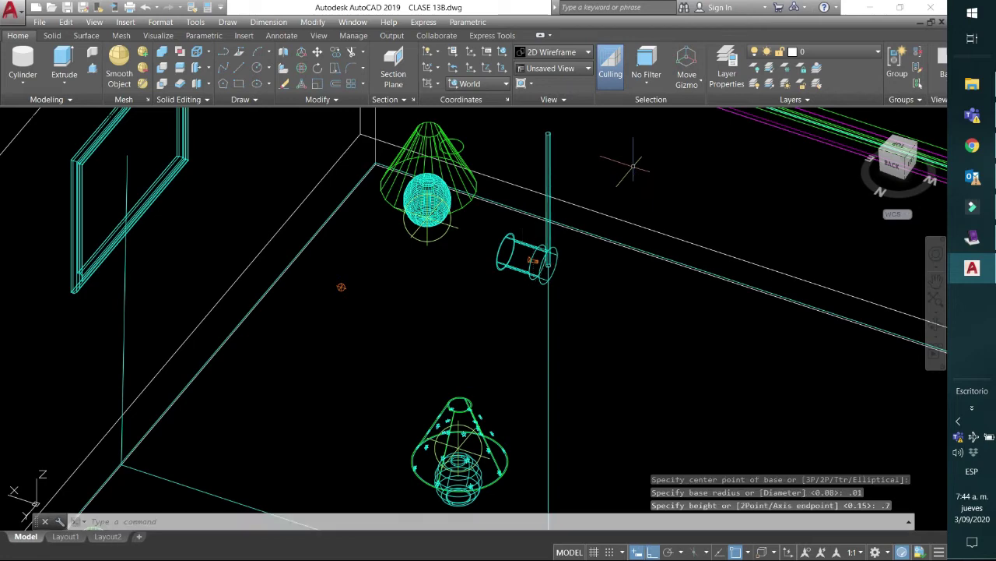
key(Return)
scroll(559, 242, up, 3)
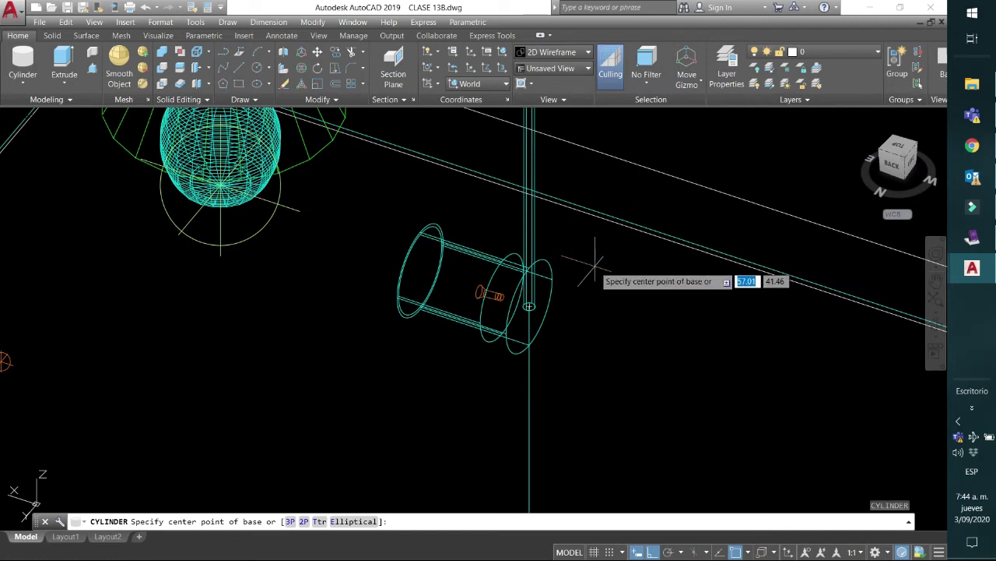
key(Return)
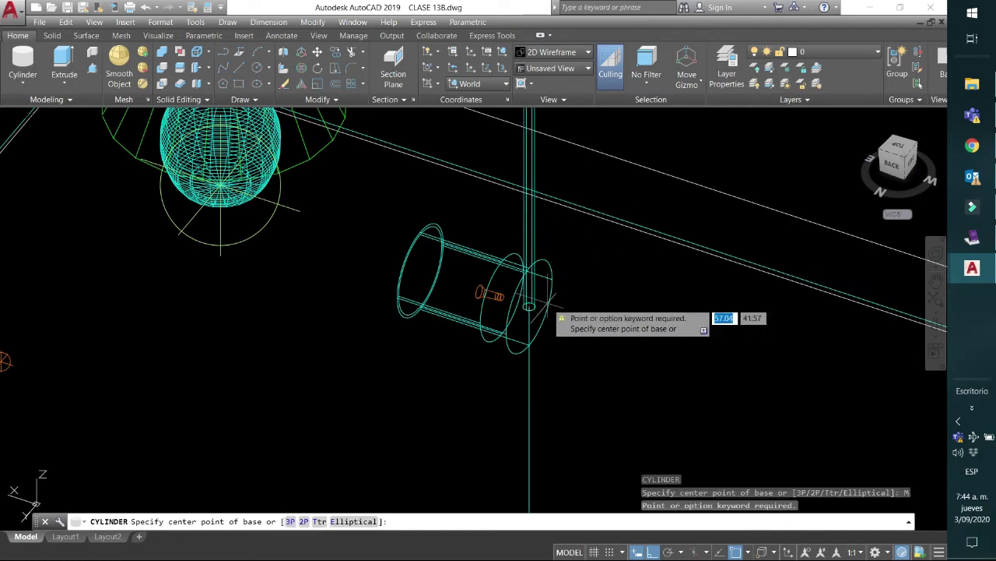
click(529, 306)
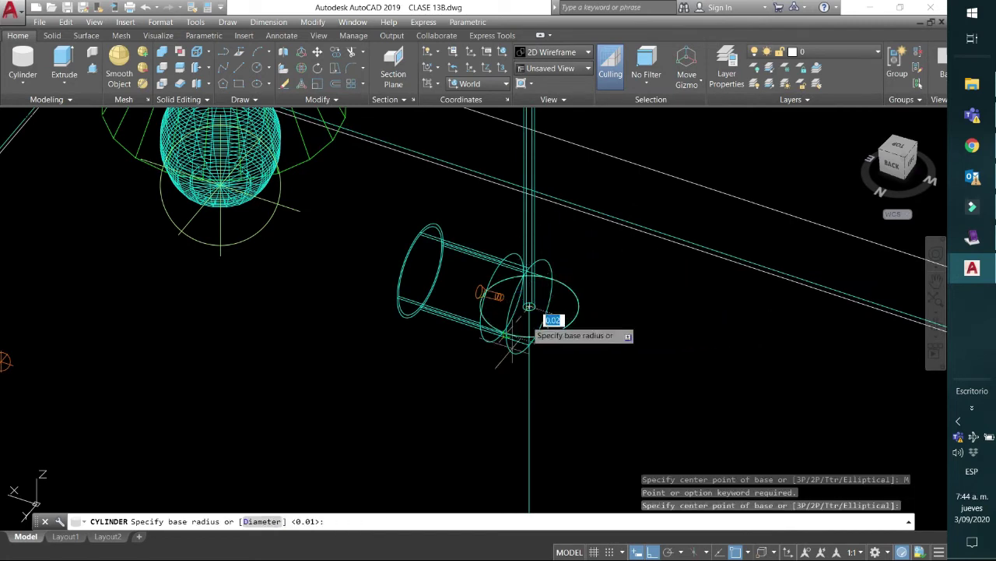
key(Escape)
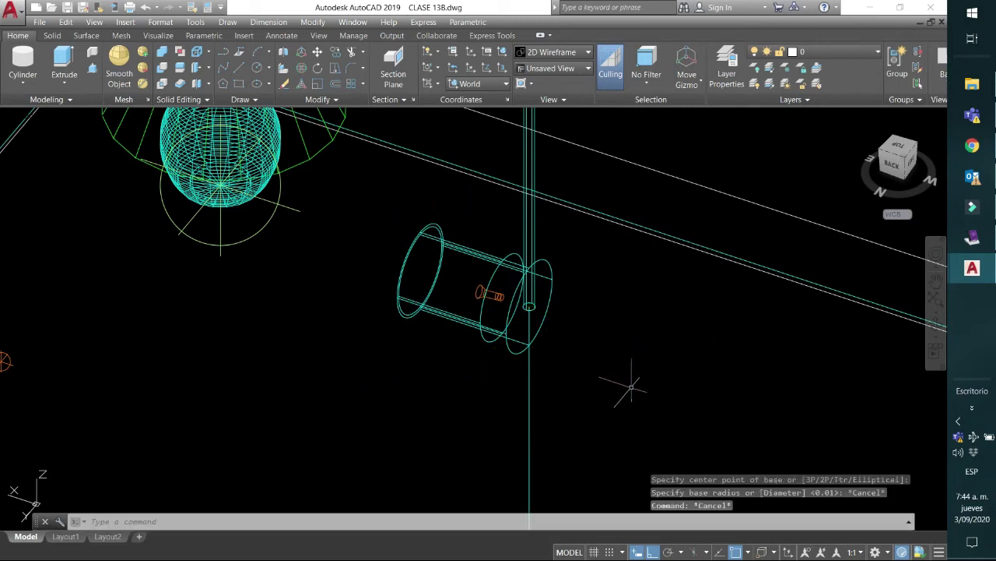
- Move the thin vertical rod about 0.02 along the X axis, into the solid rear end of the lamp body
text(M)
key(Return)
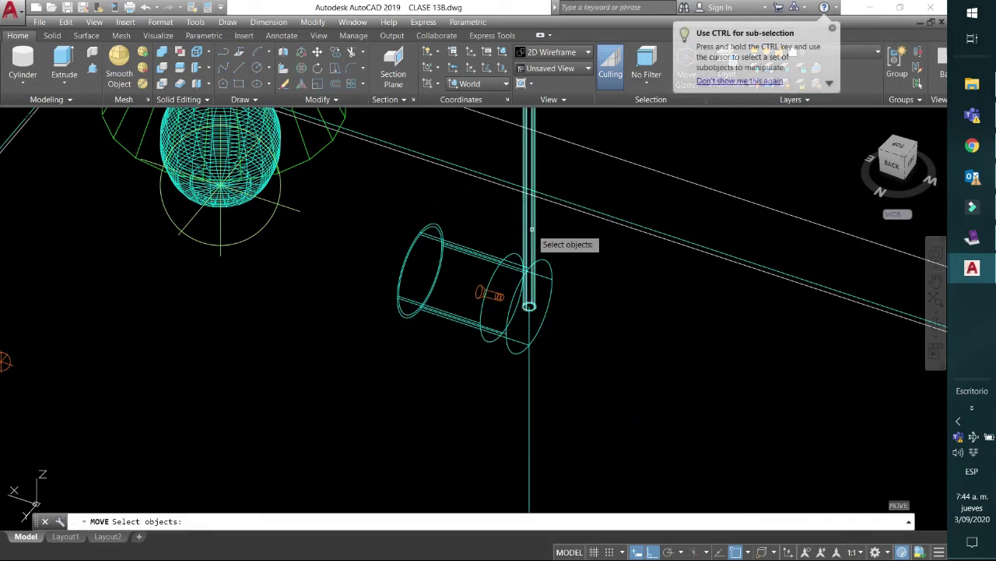
click(531, 229)
click(631, 333)
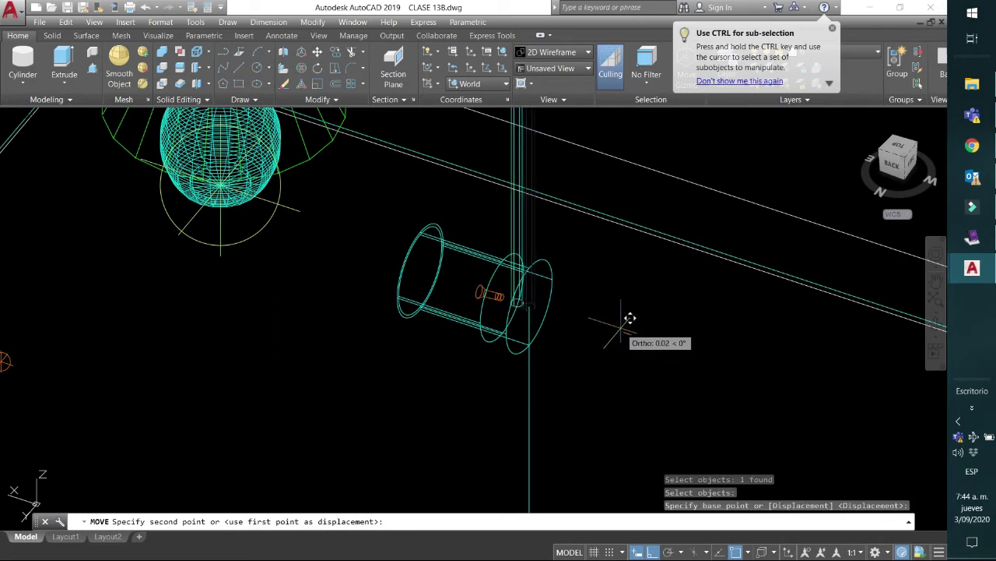
click(627, 320)
- Unite the vertical rod and the hollow lamp body into one solid
click(200, 160)
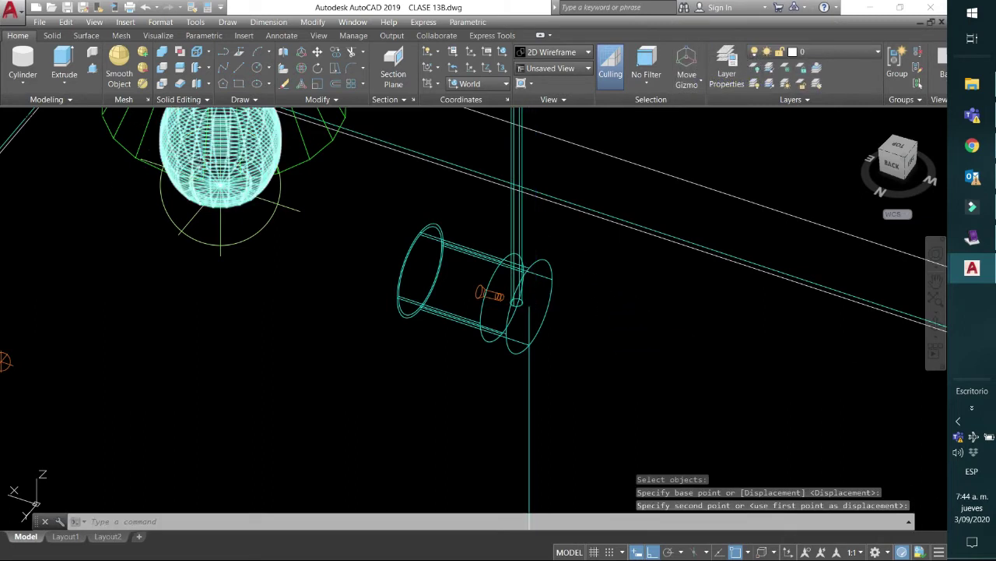
click(164, 51)
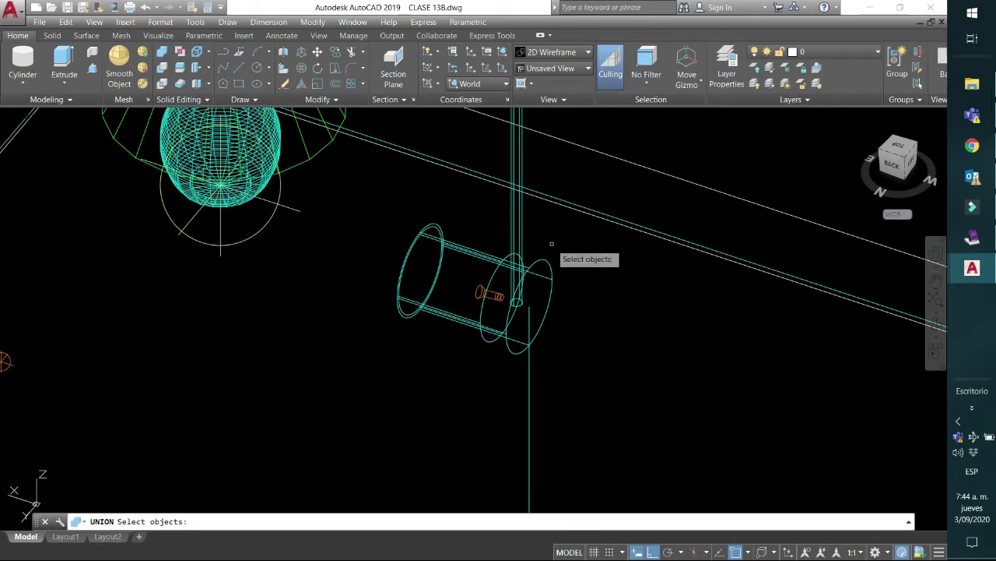
click(518, 236)
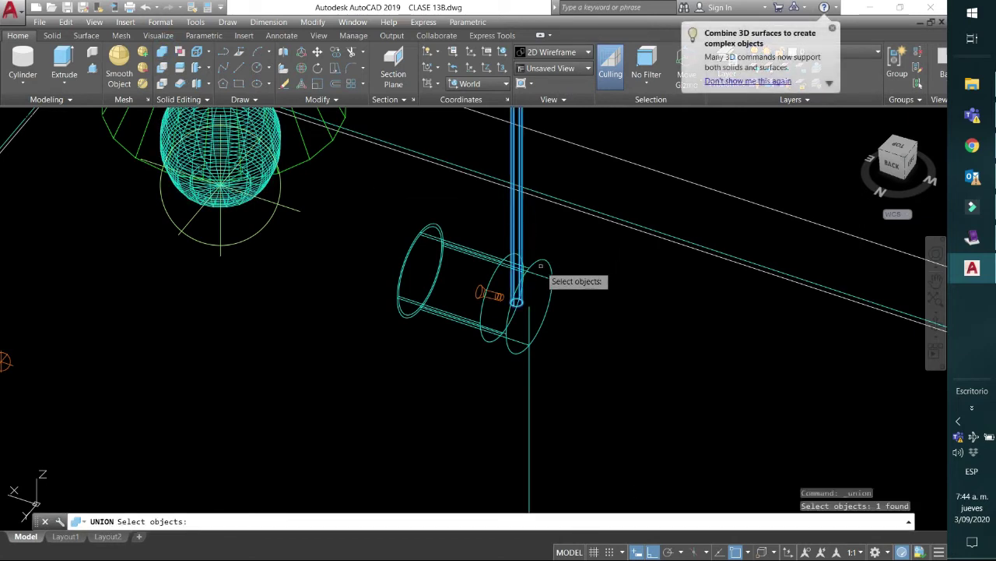
click(544, 262)
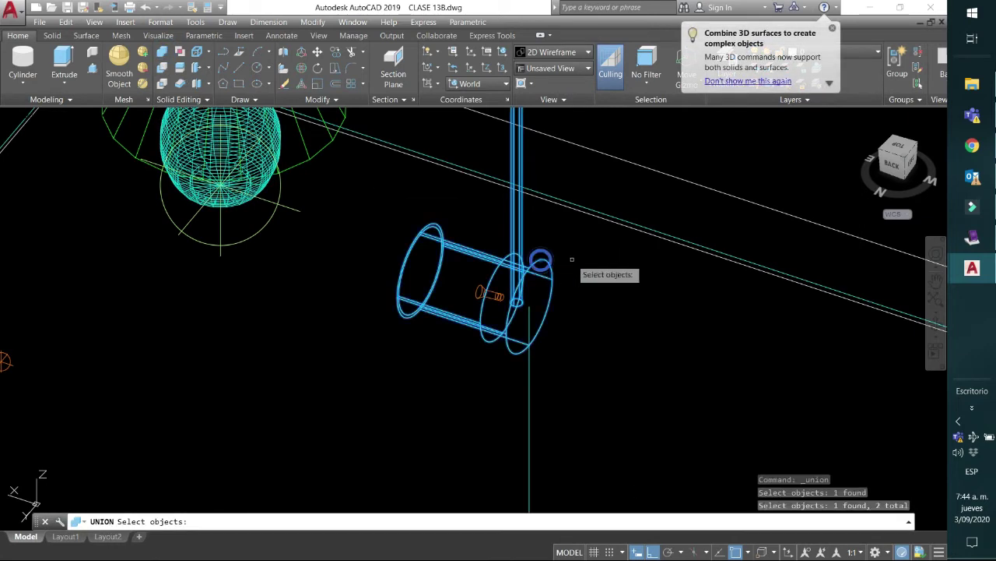
key(Return)
- Delete the three auxiliary lines that run from the wall picture across the floor and up to the lamp
scroll(562, 260, down, 3)
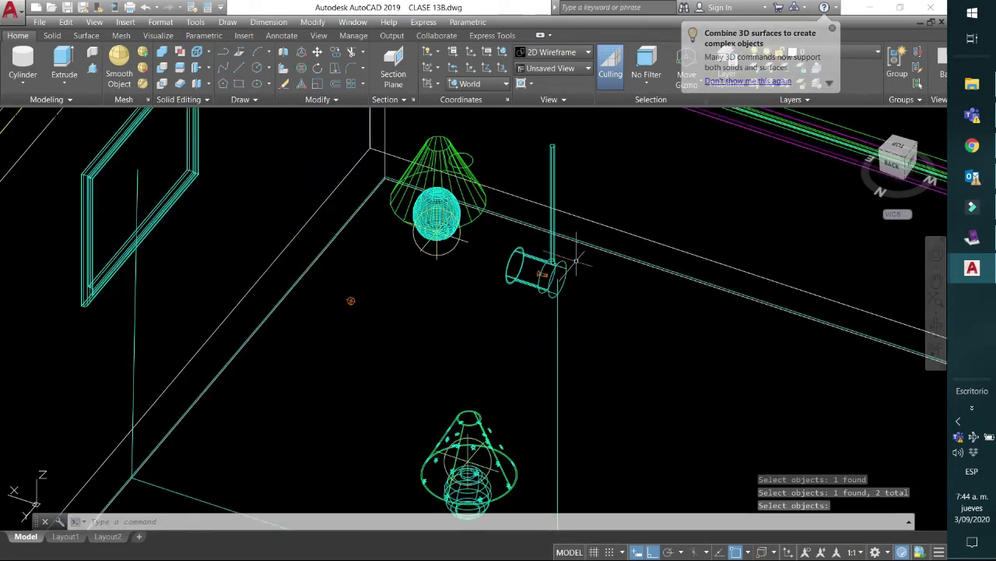
scroll(562, 265, down, 2)
middle_drag(600, 317, 565, 313)
mouse_move(566, 318)
mouse_down()
mouse_move(502, 328)
mouse_move(528, 317)
mouse_up()
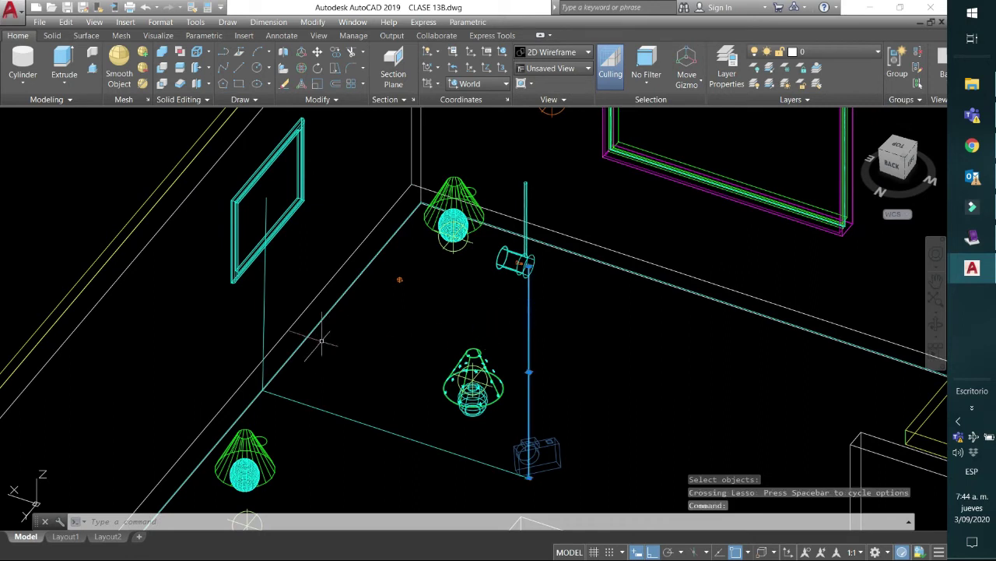
click(265, 311)
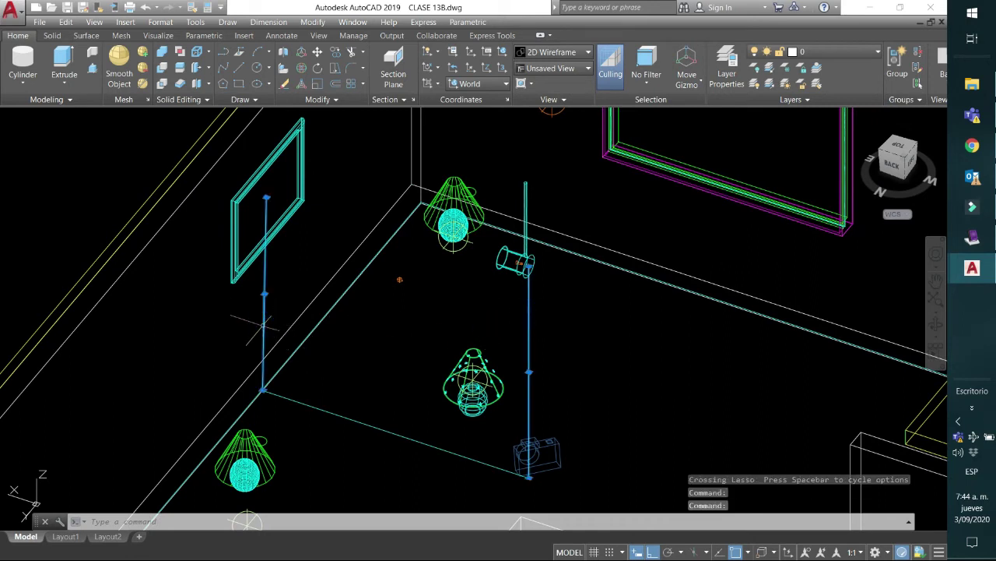
click(316, 406)
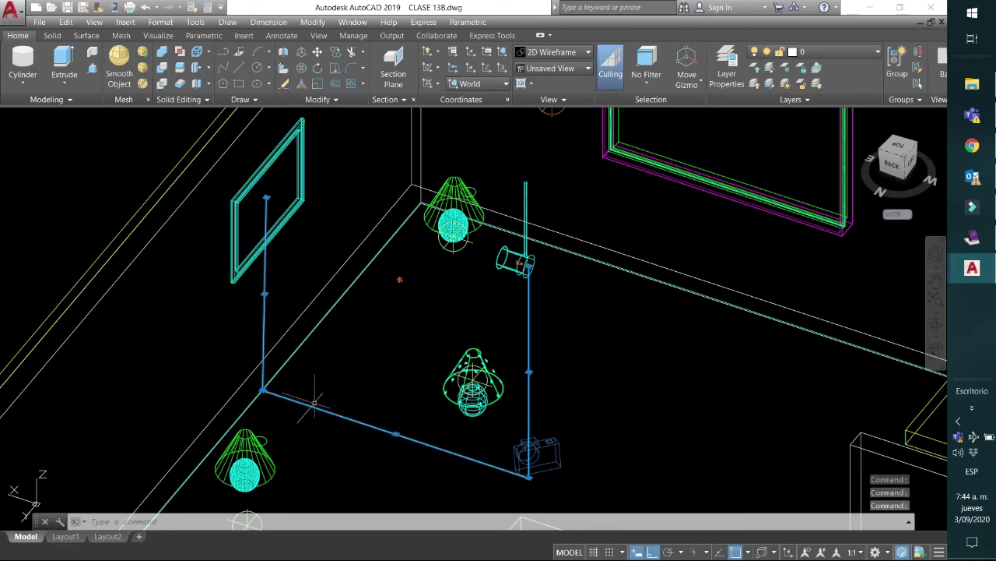
key(Delete)
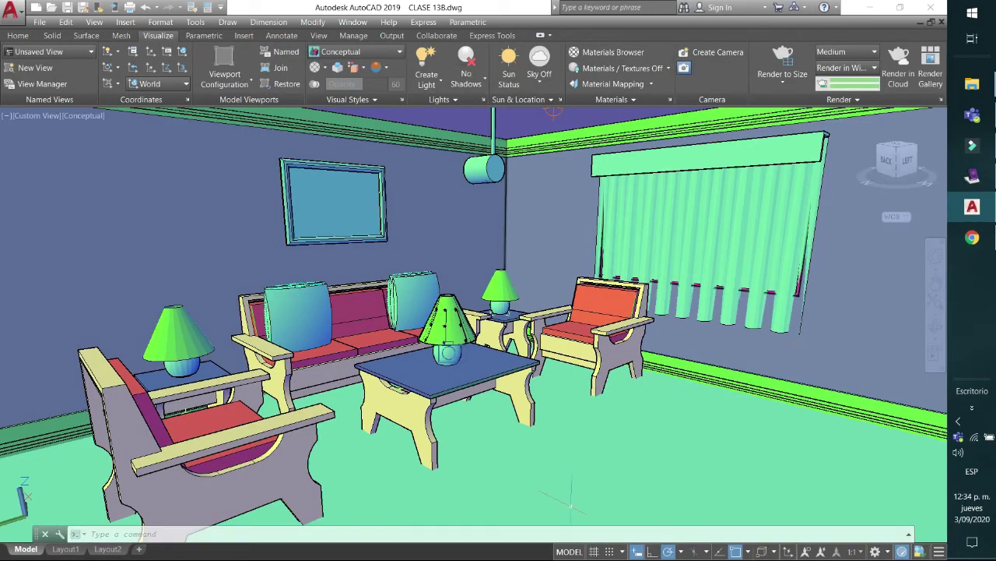
- Change the living room view's visual style to Realistic
click(88, 117)
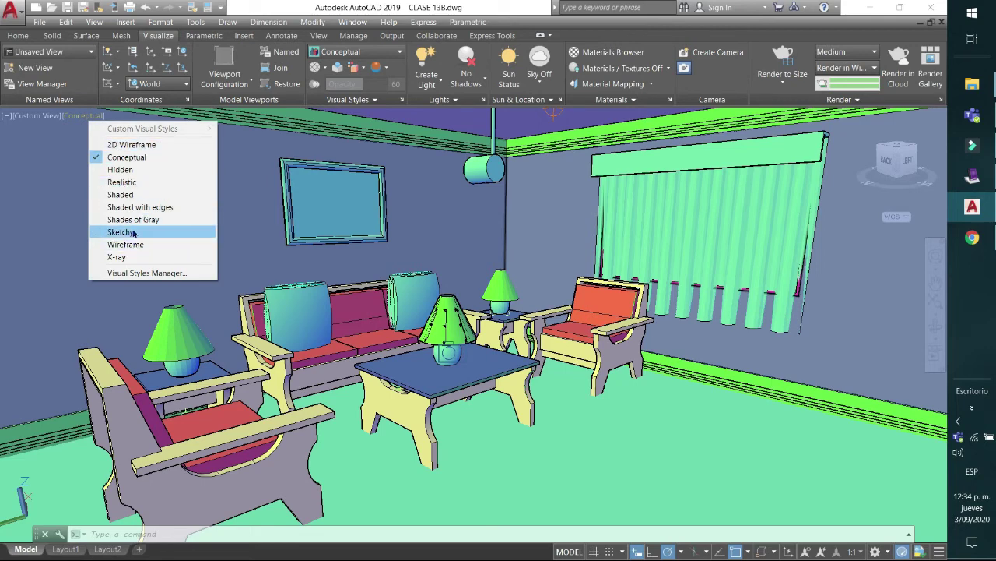
click(128, 182)
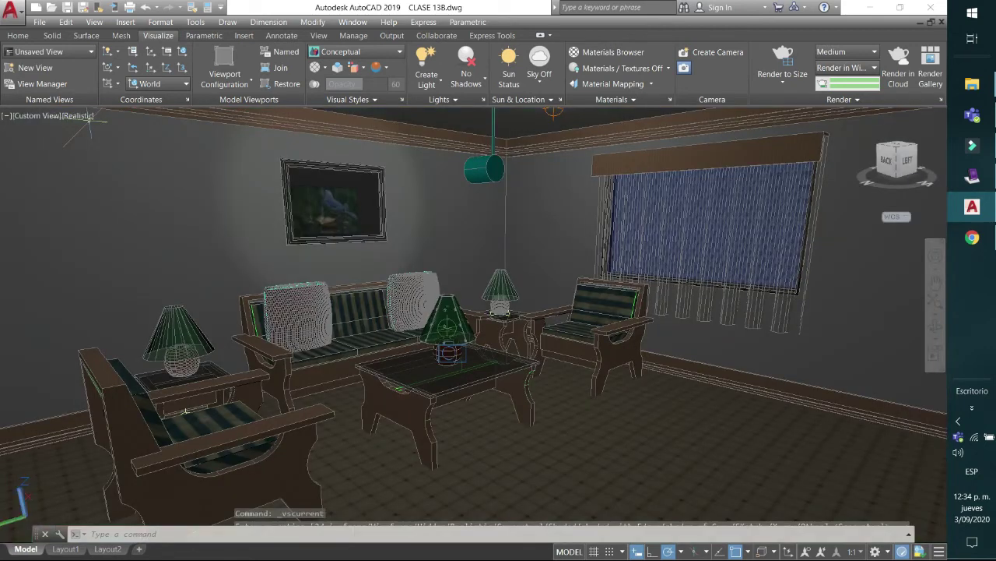
scroll(493, 334, up, 3)
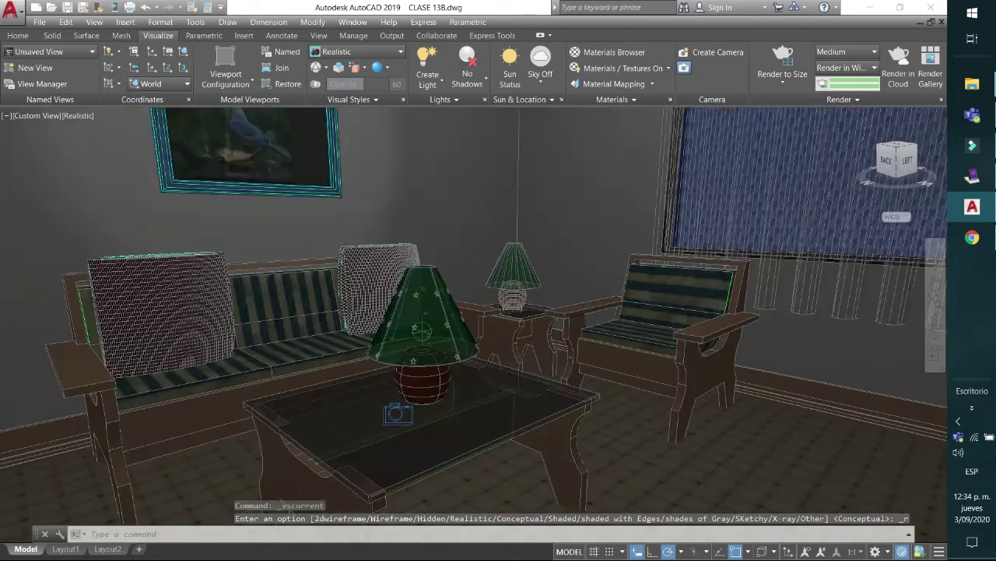
scroll(479, 327, down, 3)
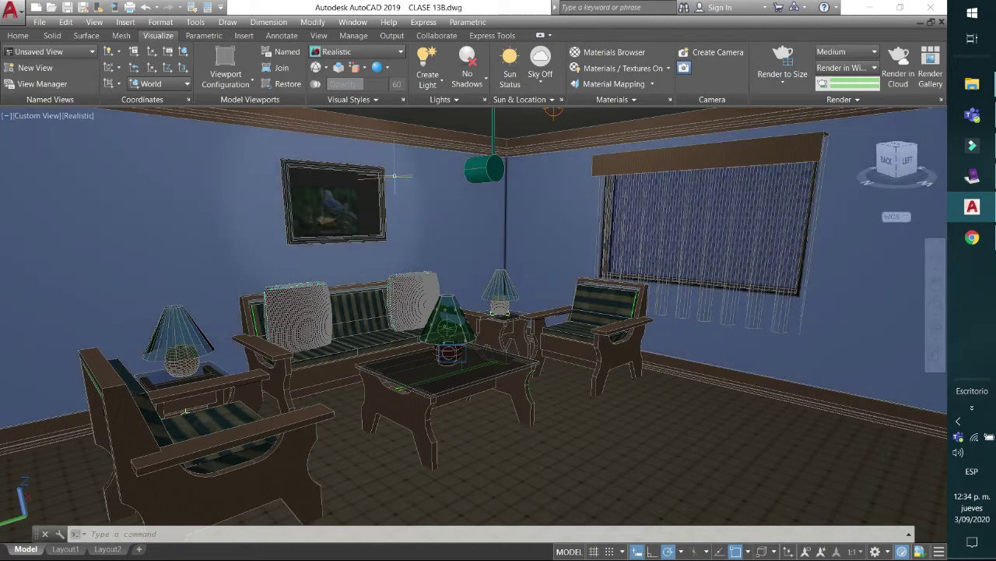
- Open the DSC_0016.JPG image texture of the wall picture's Pintura1 material for editing
scroll(337, 189, up, 5)
shift+middle_drag(337, 188, 413, 259)
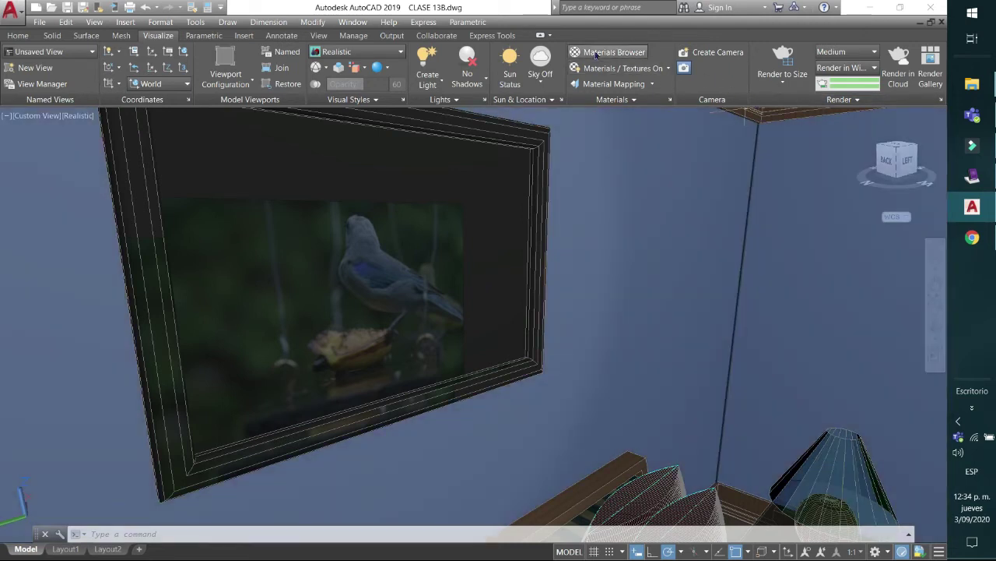
click(595, 53)
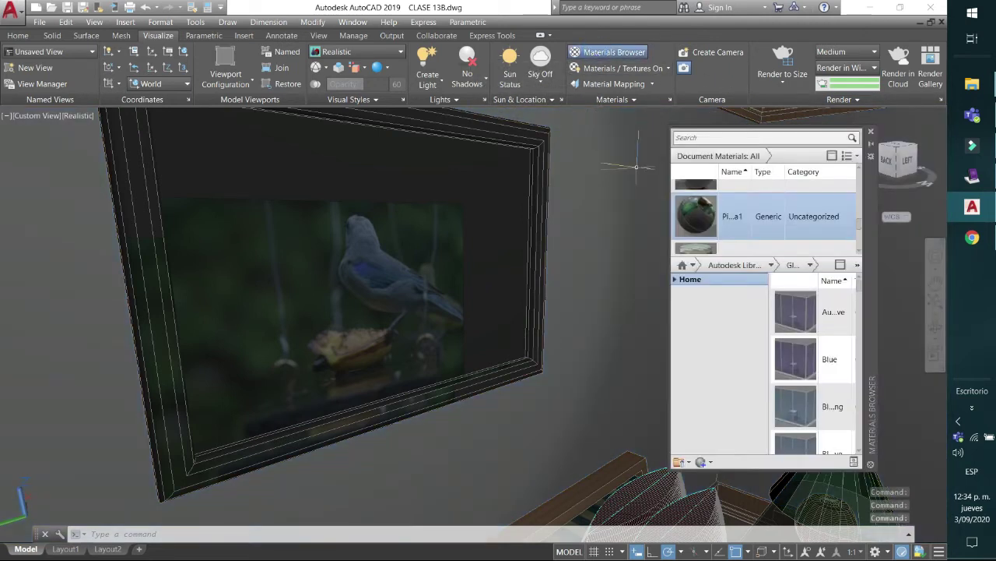
scroll(706, 199, up, 1)
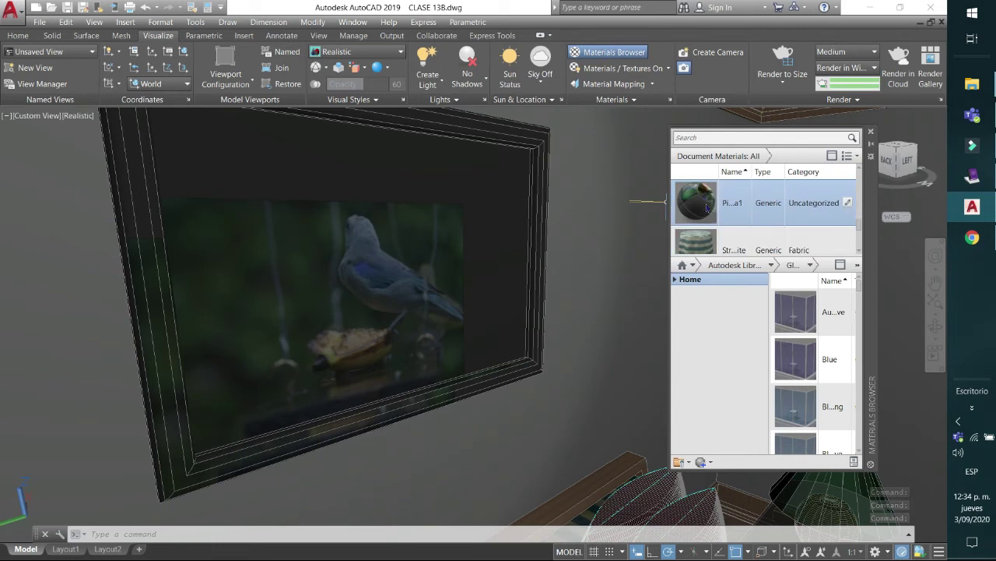
click(849, 202)
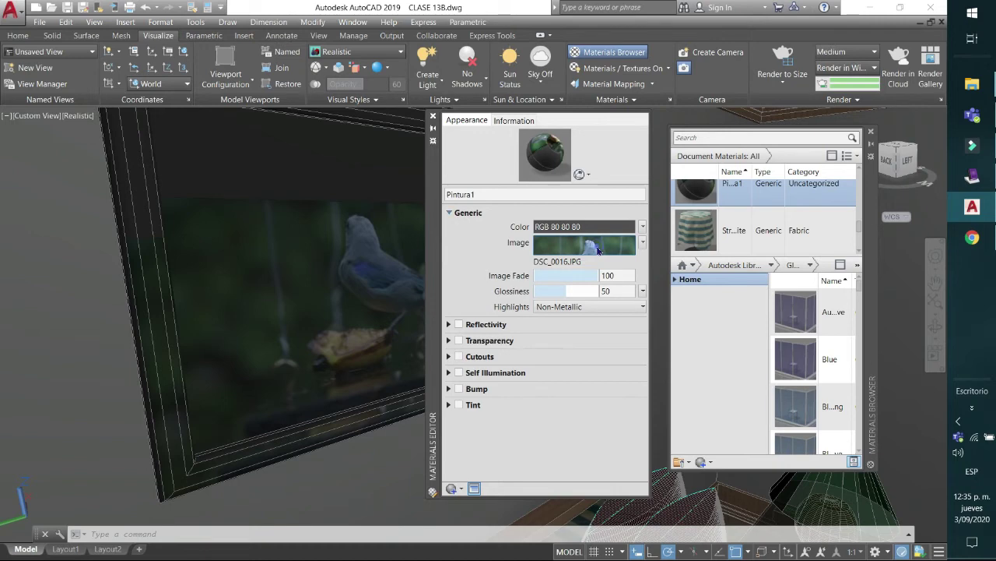
click(599, 248)
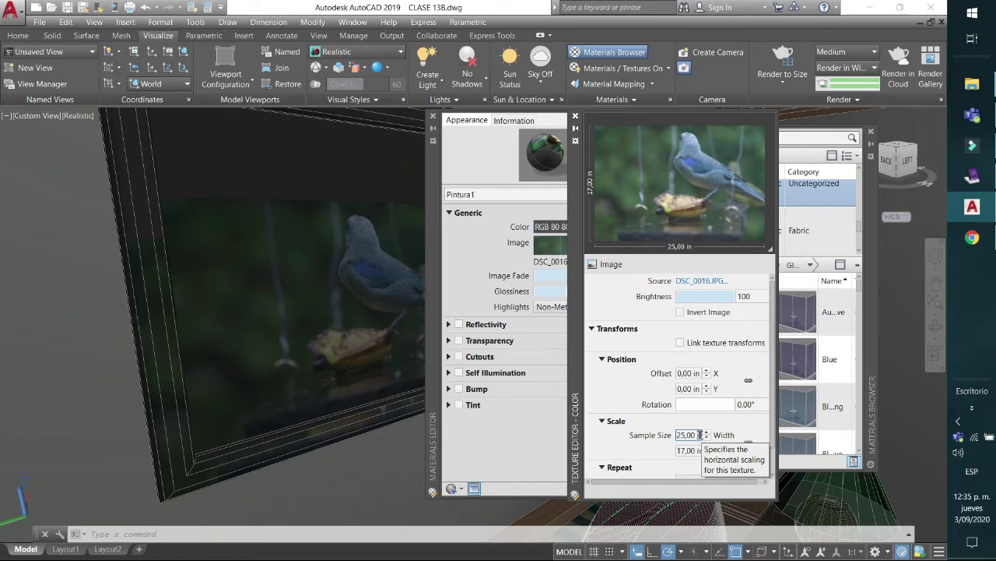
- Set the picture texture's sample size to 35 in wide and 22 in high, and close the texture and material editors
click(699, 435)
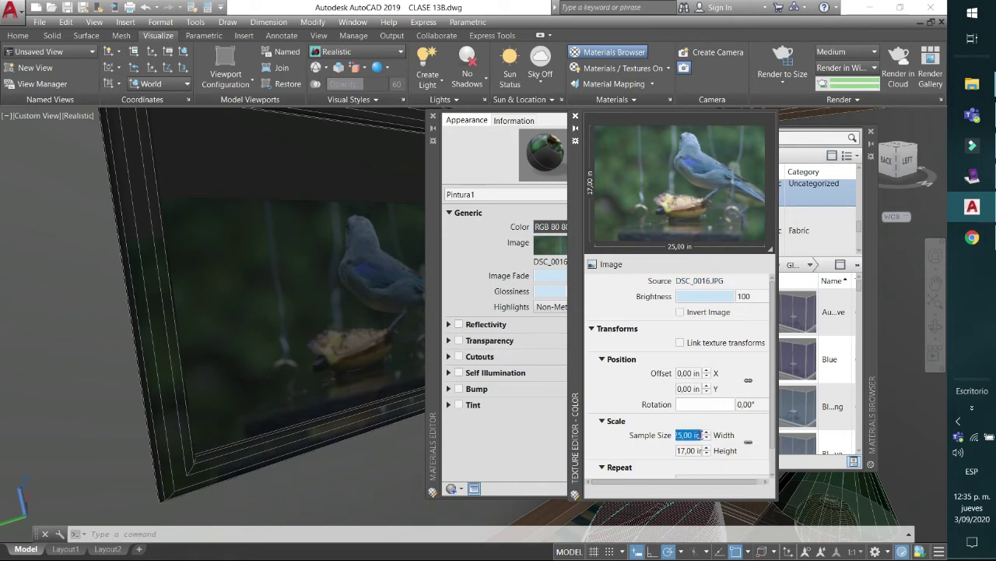
text(35)
key(Return)
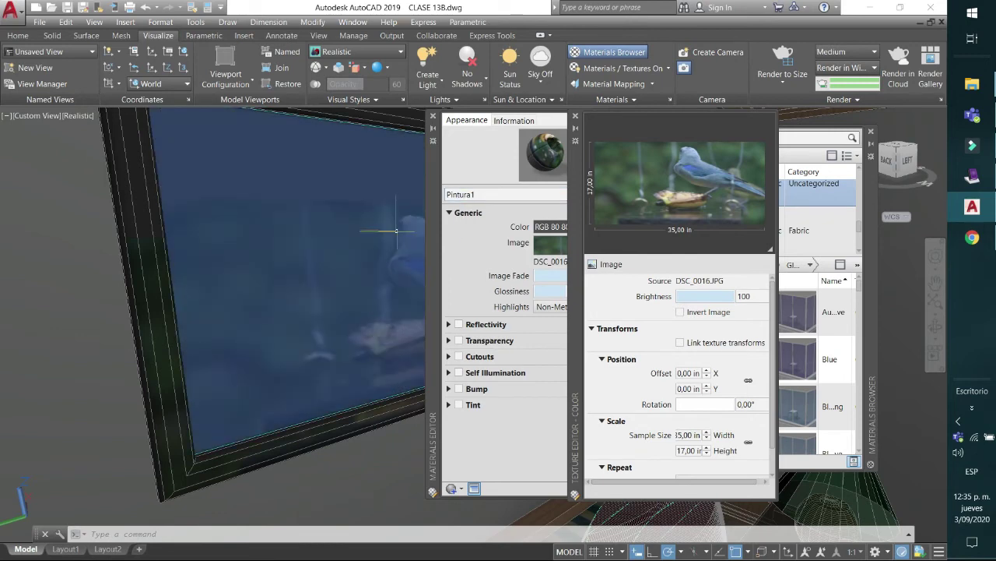
click(698, 450)
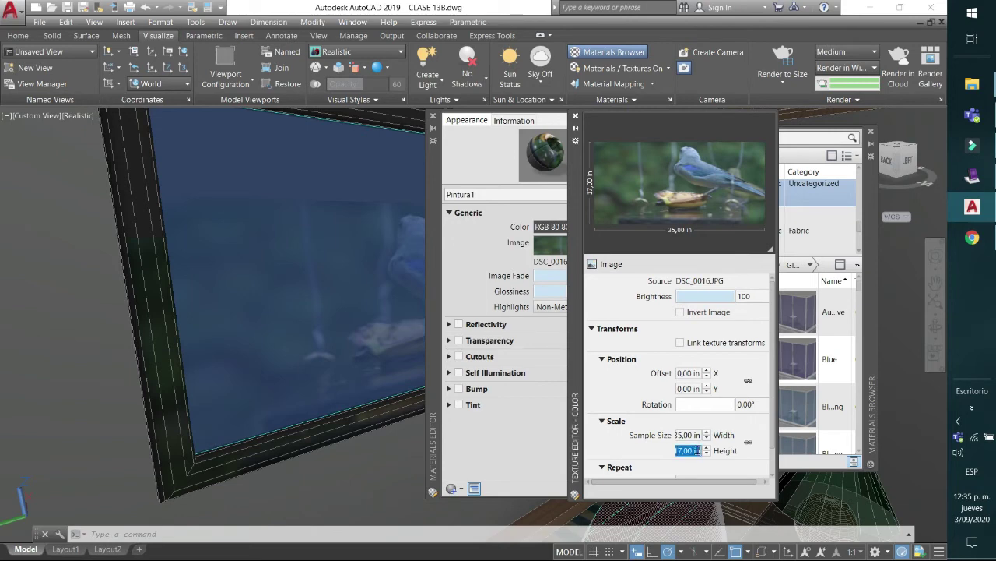
text(22)
key(Return)
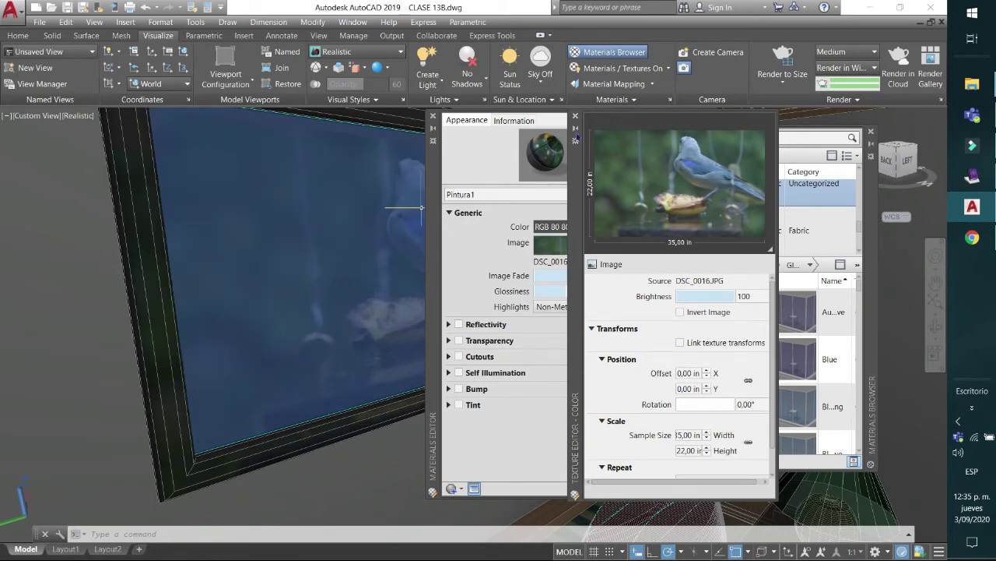
click(576, 117)
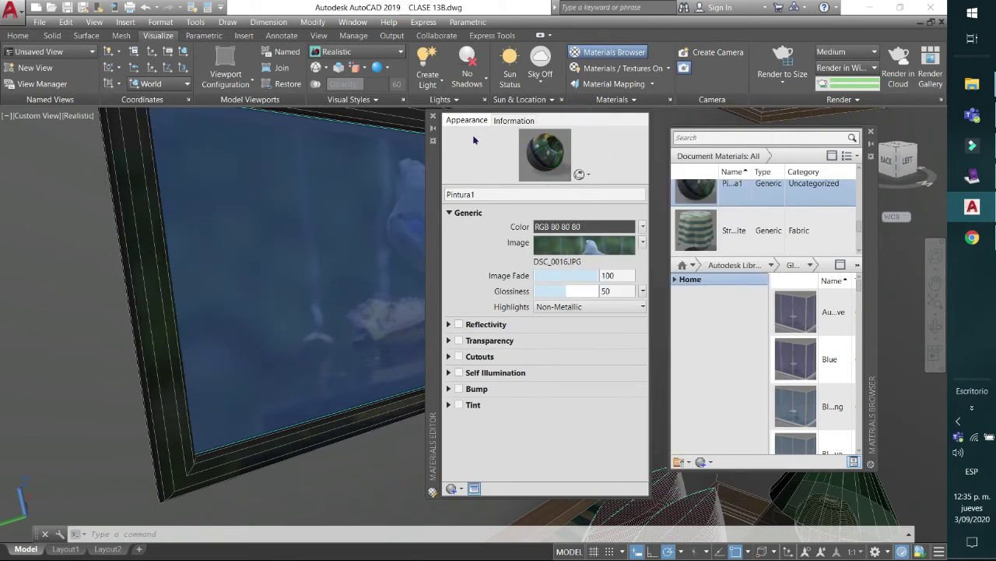
click(433, 116)
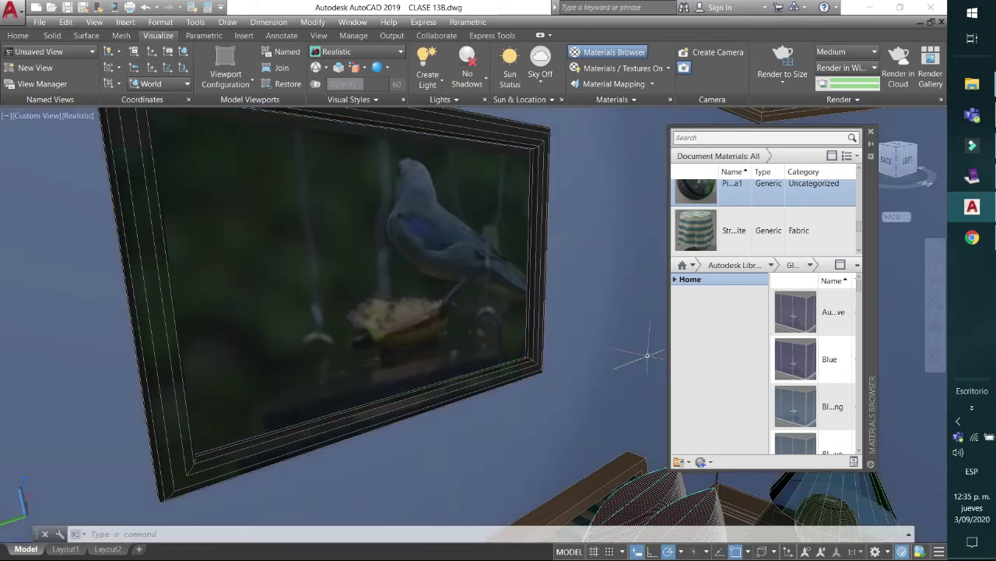
- Close the materials browser, render the living room view at Medium quality, and inspect the wall picture in the rendered image
click(871, 132)
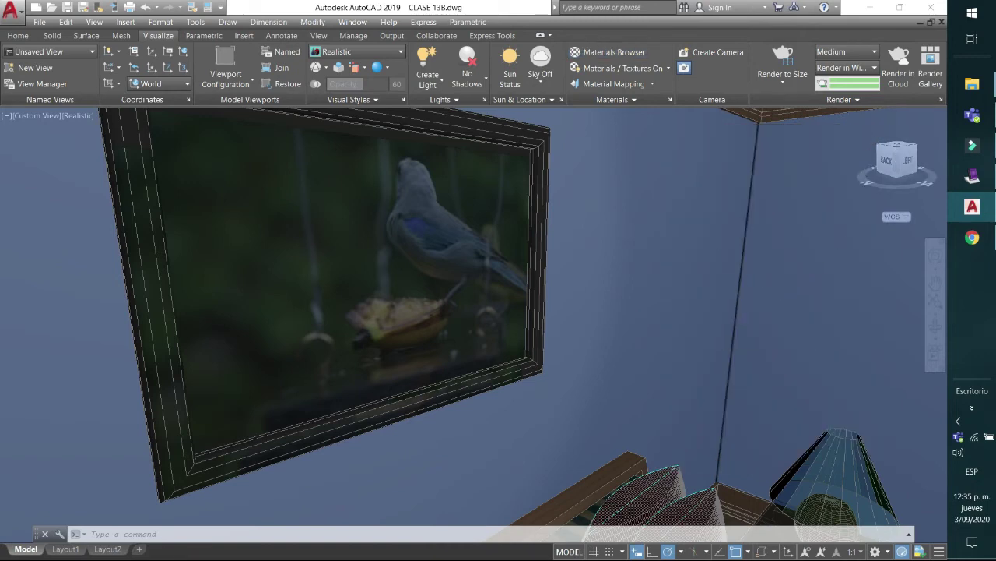
key(ctrl+z)
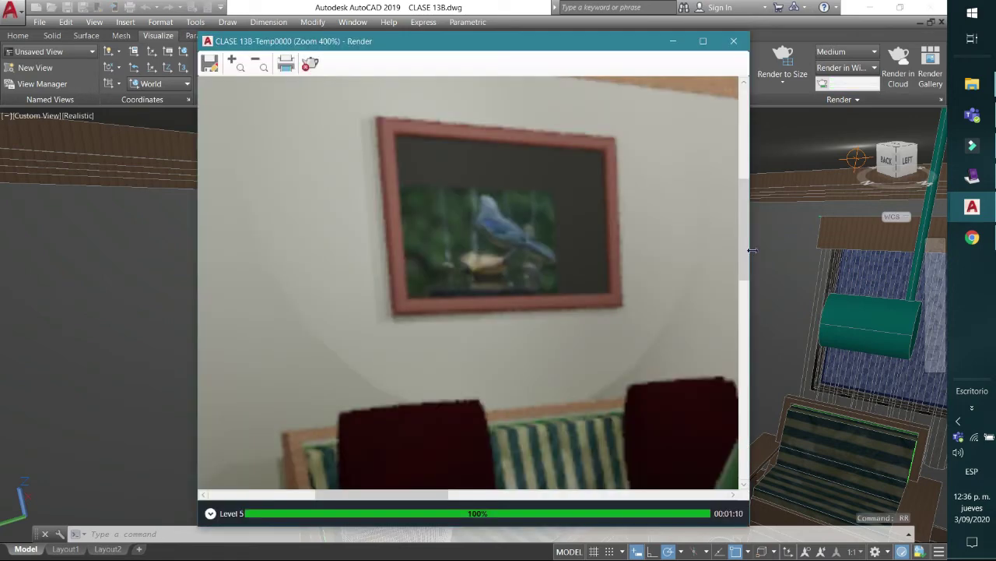
key(Return)
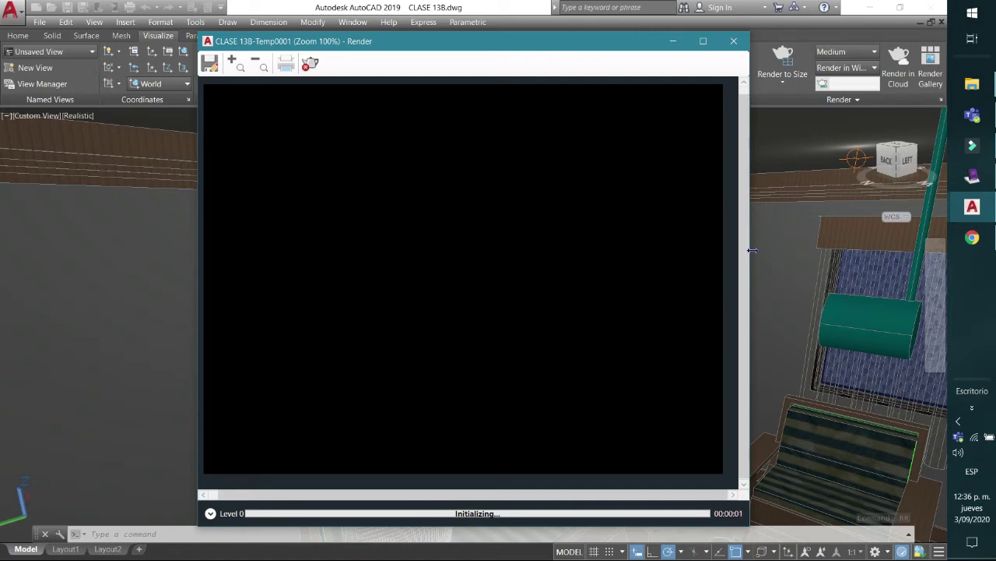
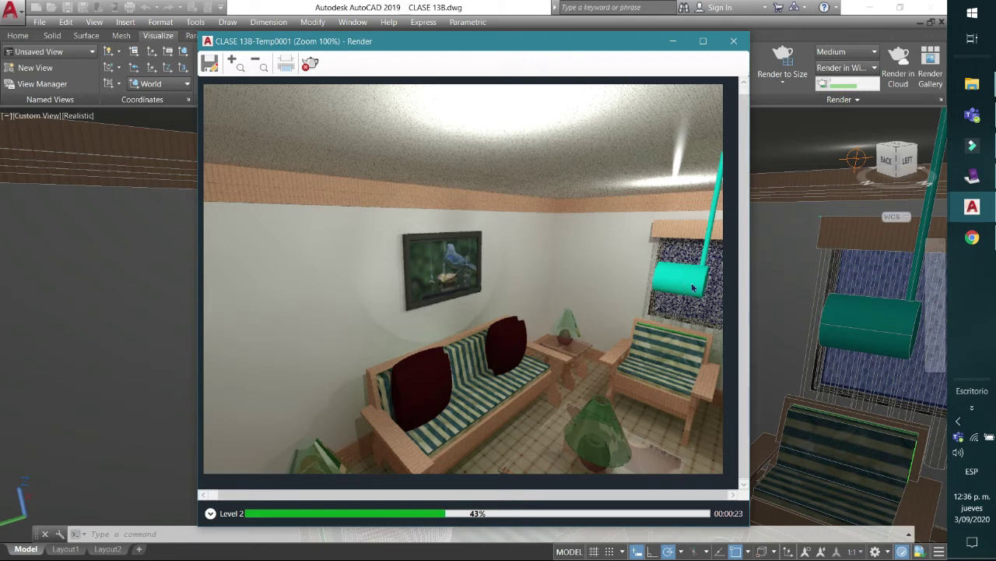
scroll(448, 258, up, 1)
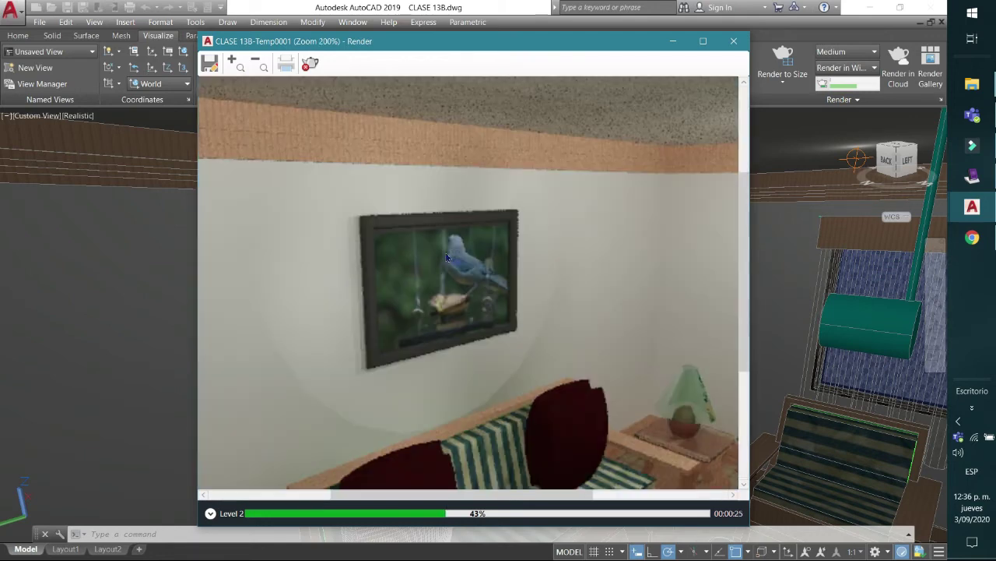
scroll(447, 258, up, 1)
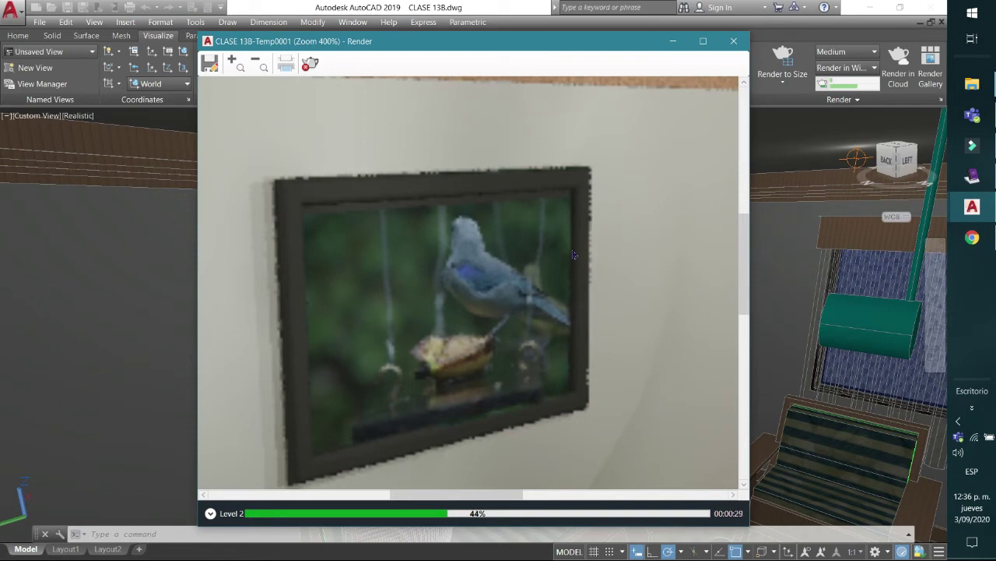
scroll(572, 255, down, 2)
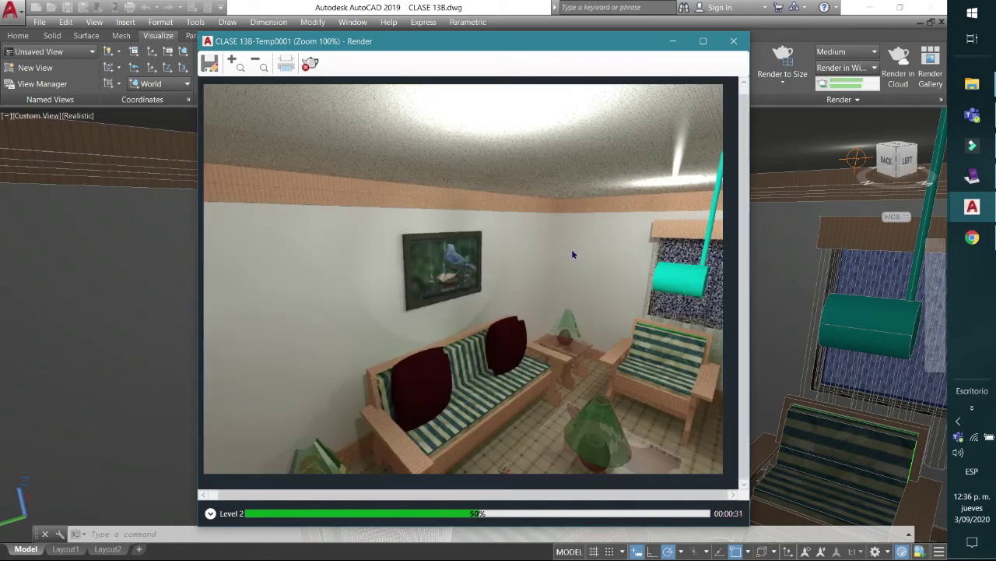
scroll(572, 255, down, 1)
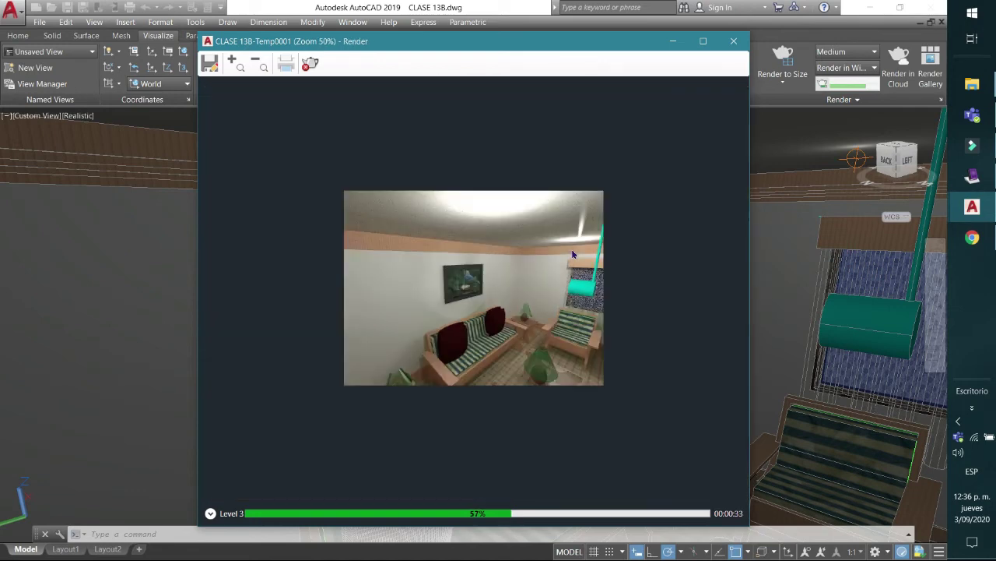
scroll(572, 253, up, 1)
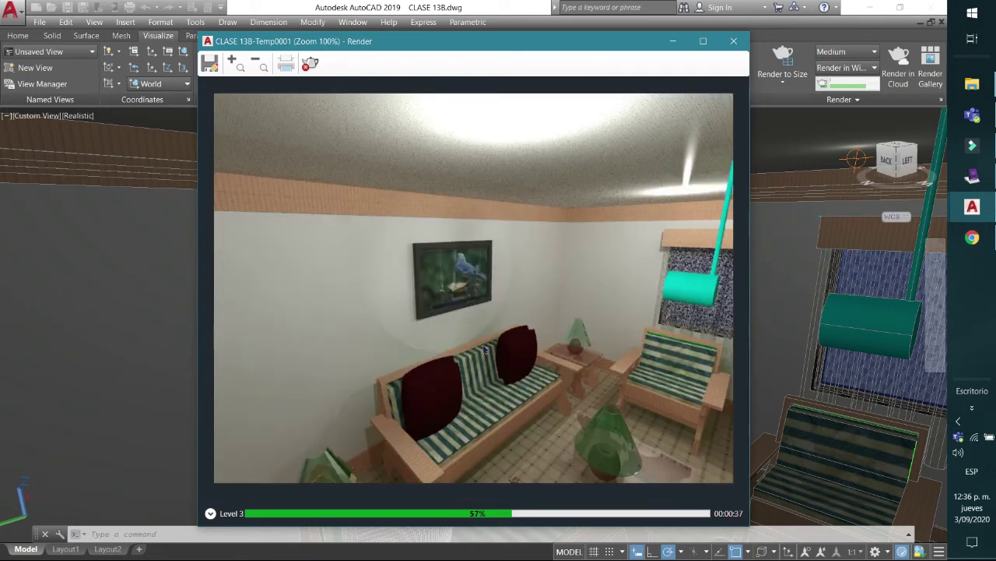
- Save the current render in the Clase 13 folder as the JPEG CLASE 13B-Temp0001.jpeg at best quality, and minimize the render window
click(210, 514)
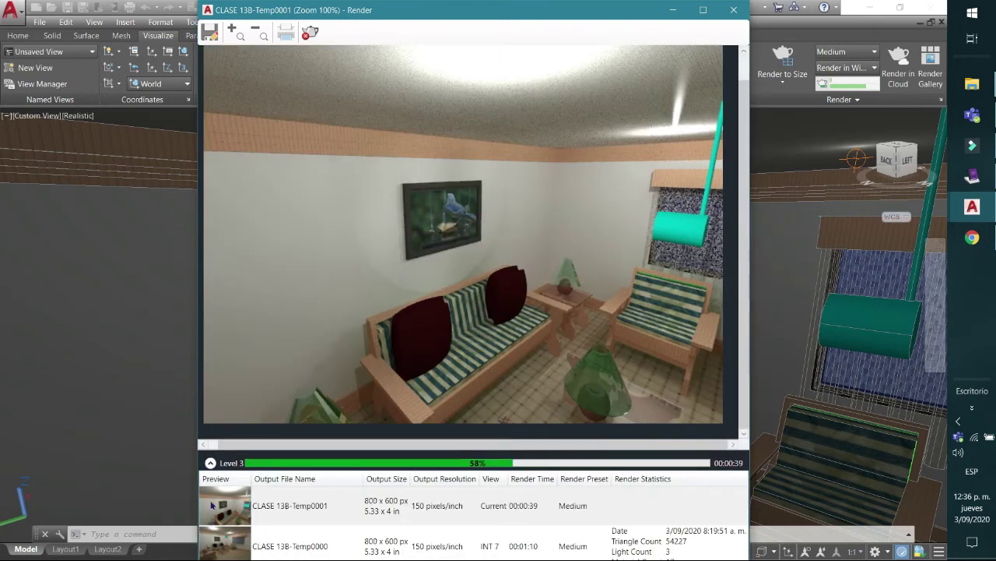
right_click(215, 498)
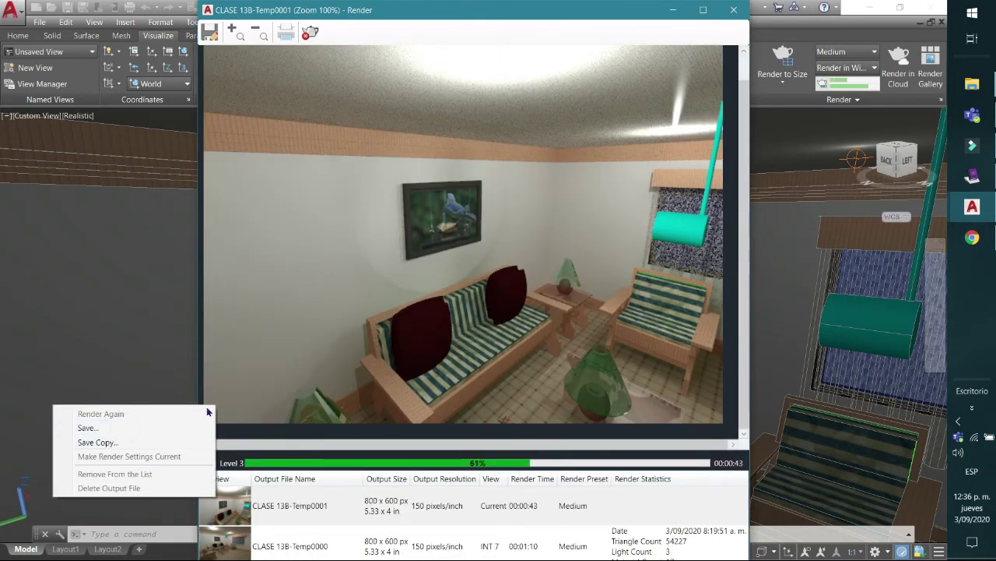
click(180, 427)
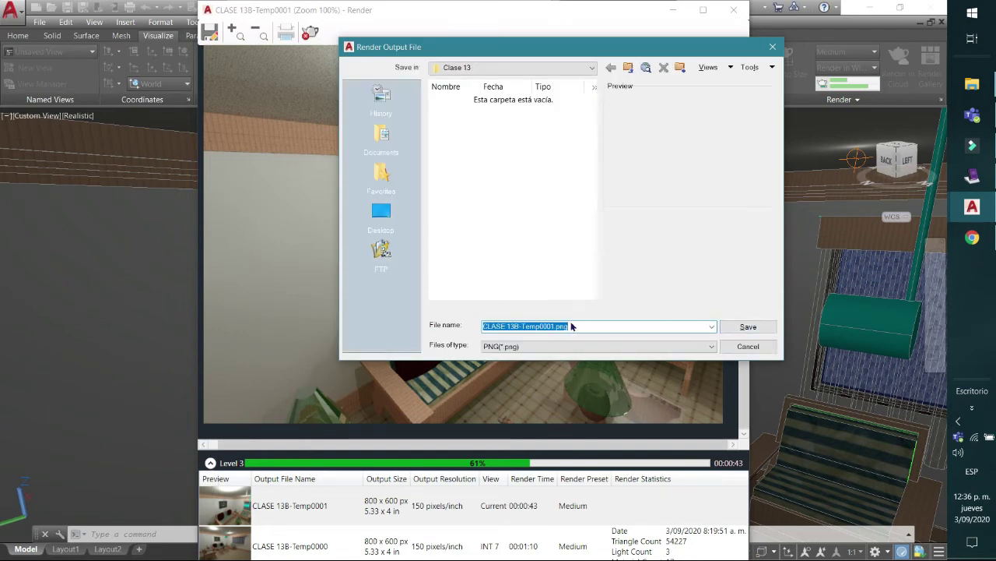
click(712, 346)
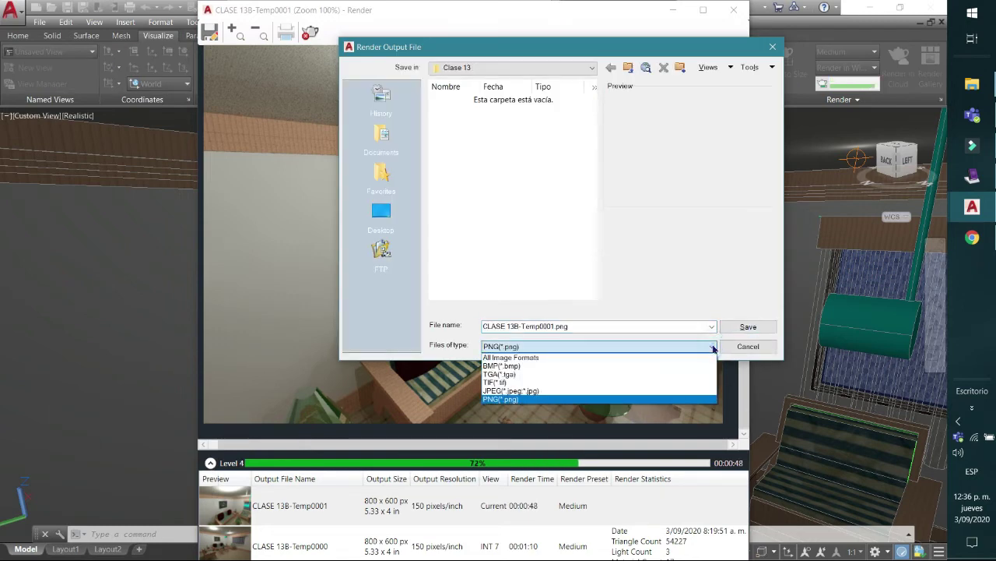
click(643, 391)
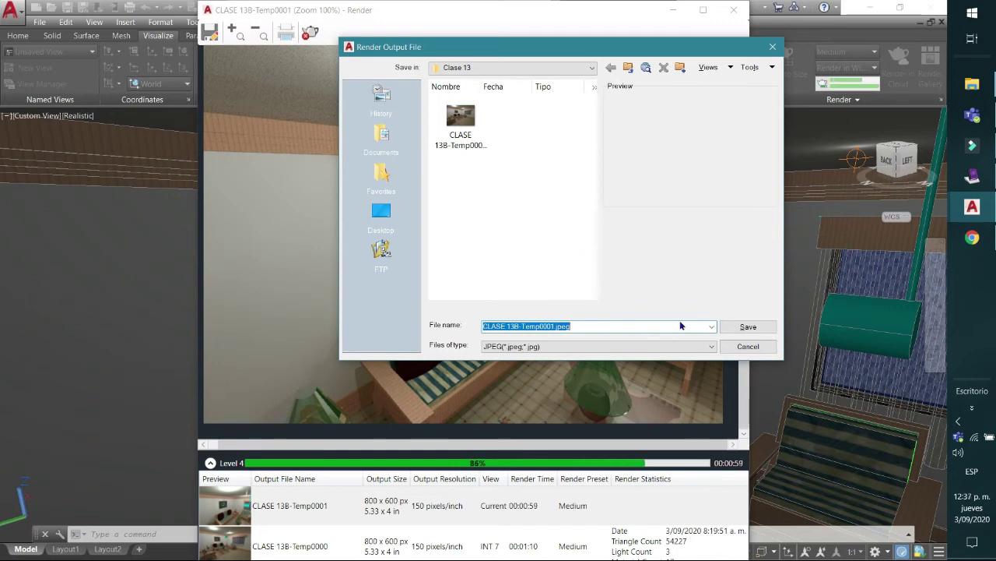
click(734, 326)
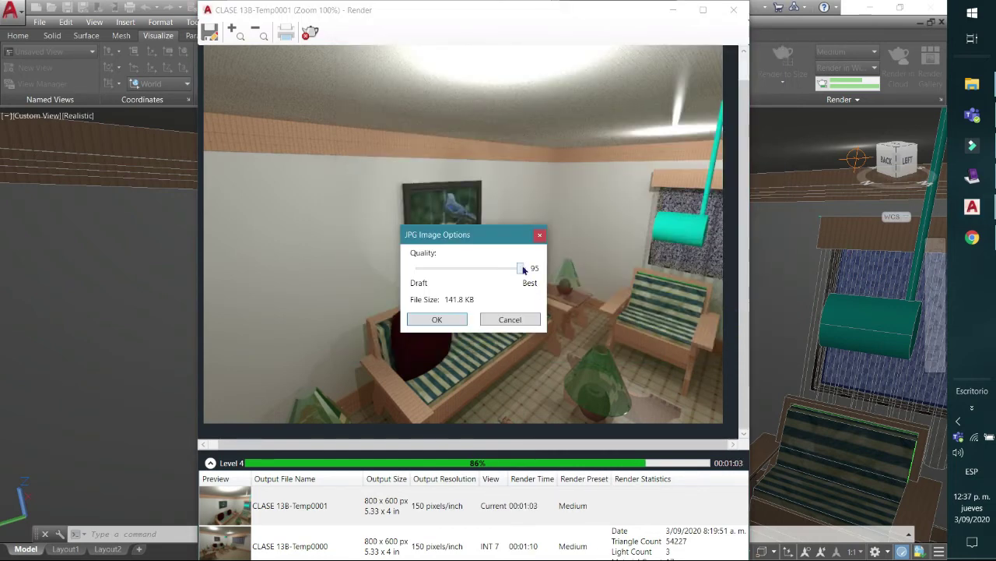
drag(526, 269, 535, 268)
click(437, 320)
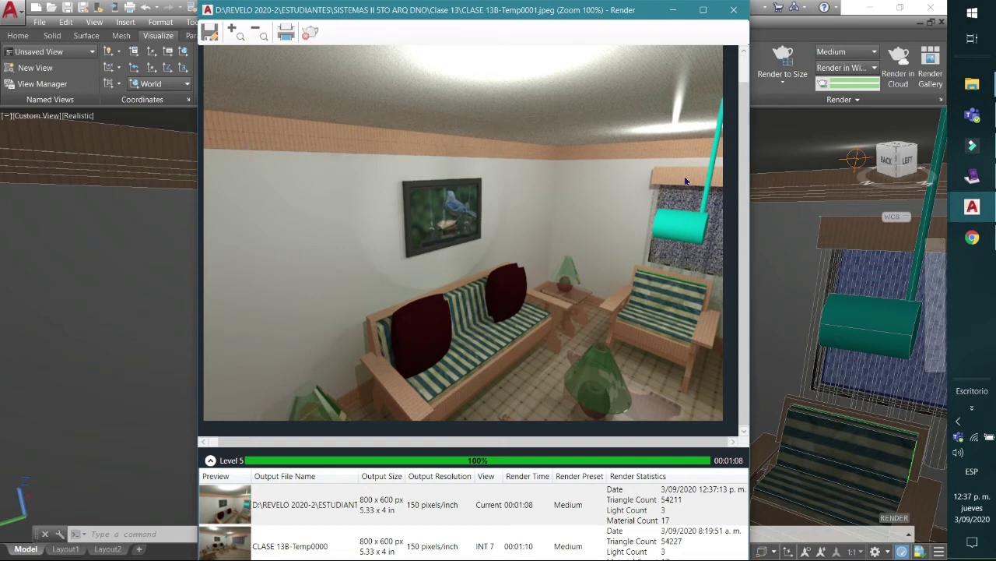
click(675, 10)
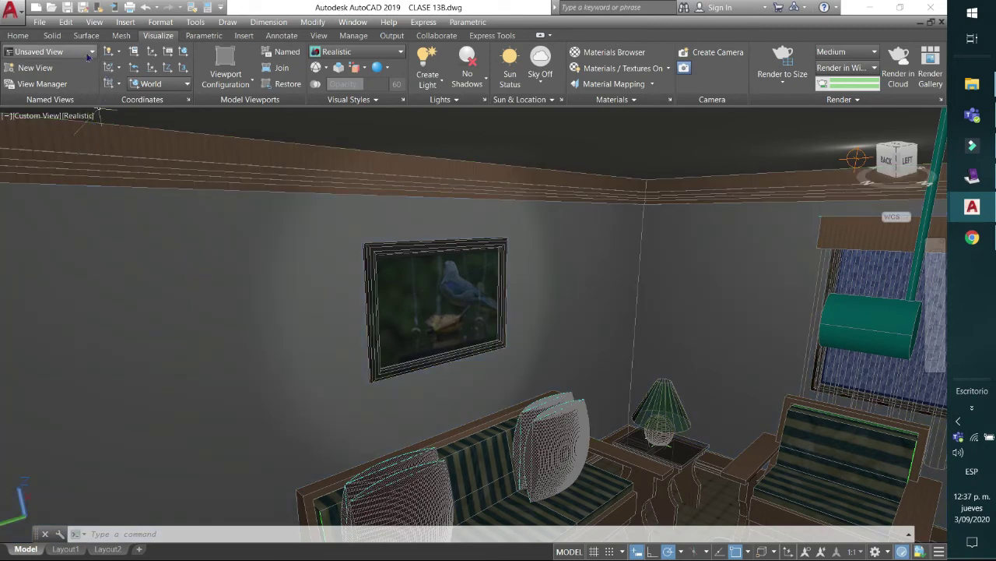
- Restore the named view INT 7 and set its visual style to Realistic
click(89, 52)
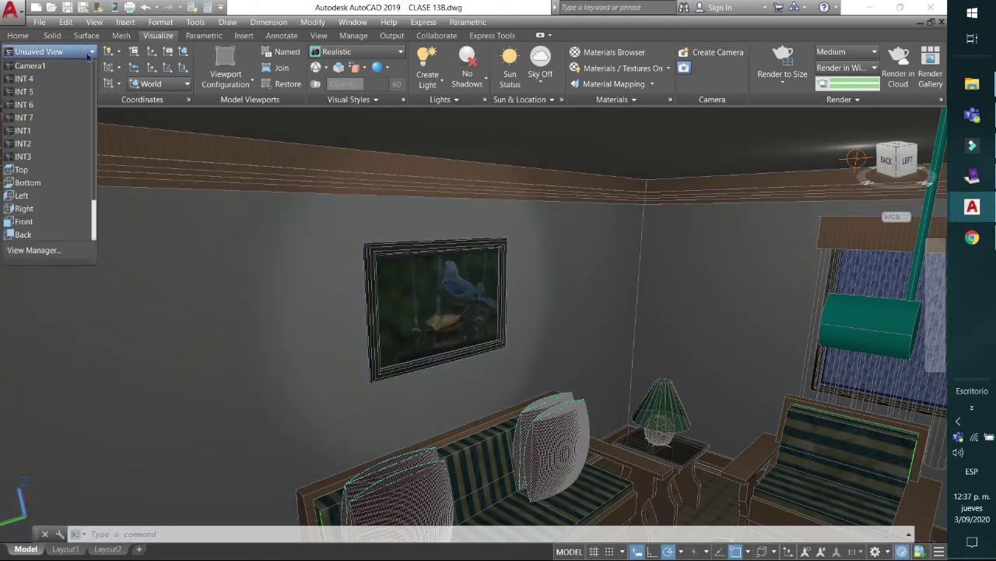
click(35, 118)
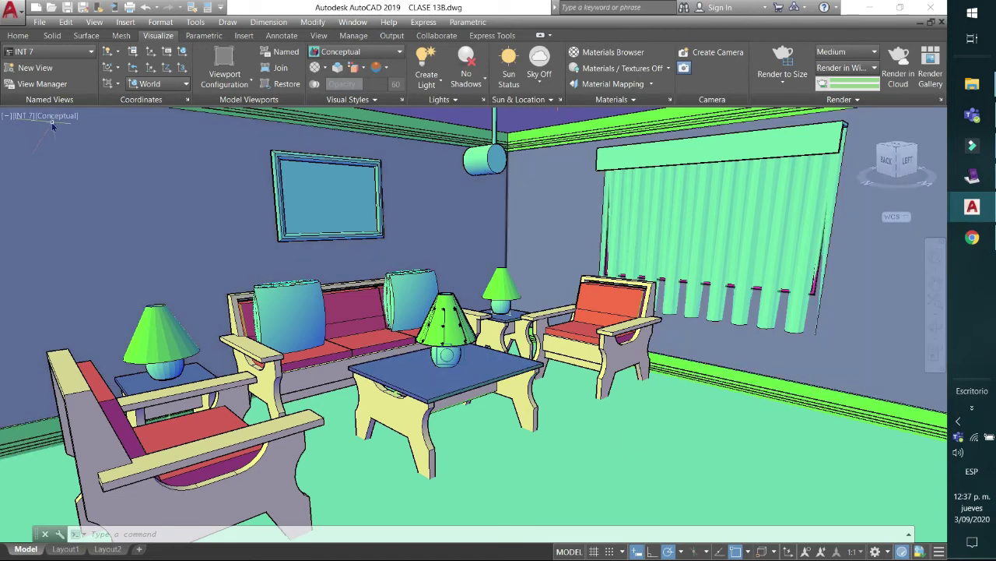
click(54, 116)
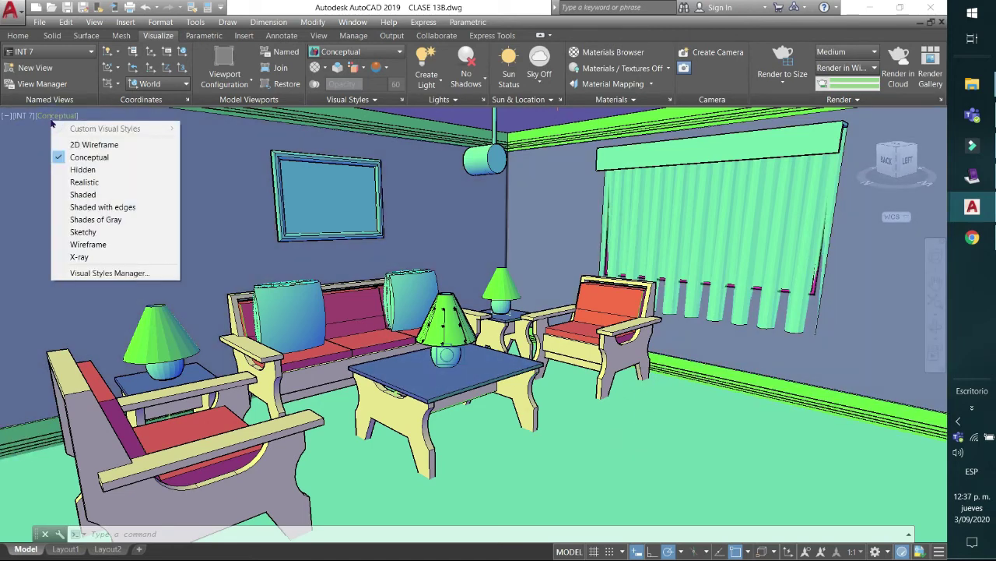
click(84, 181)
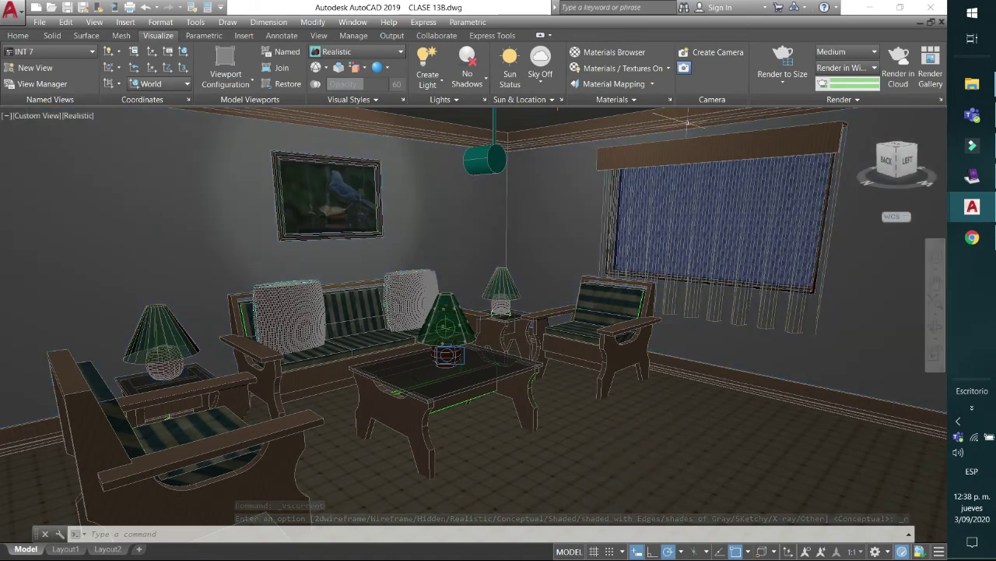
- Find the Marble - Beige Grid flooring material among the document materials and open it for editing
click(615, 52)
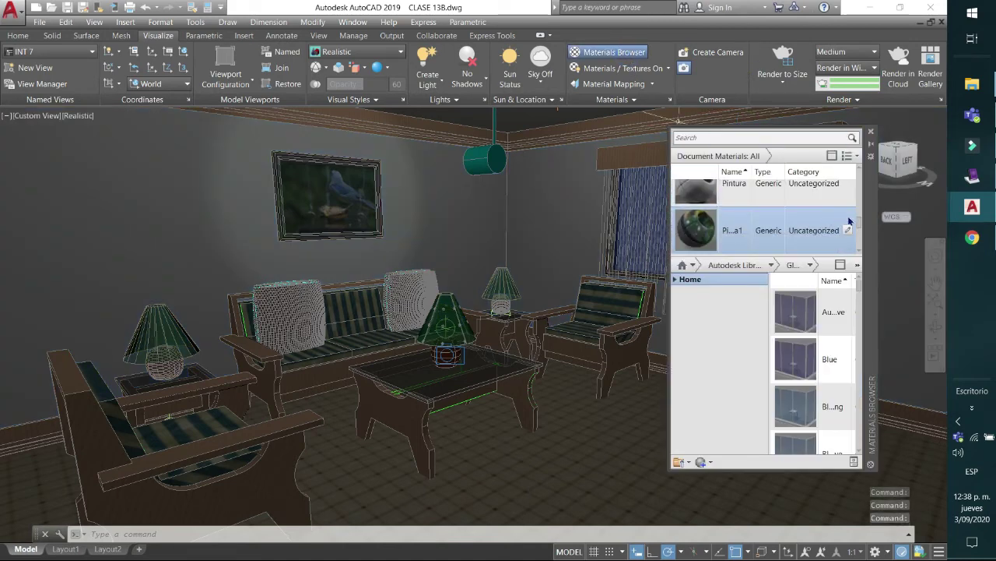
scroll(851, 214, up, 5)
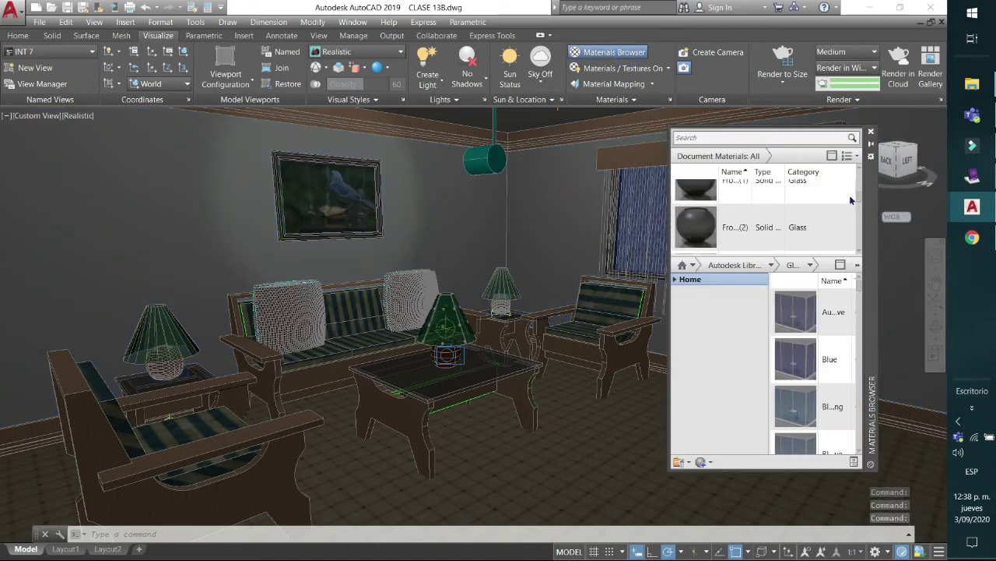
scroll(851, 200, down, 5)
drag(850, 200, 619, 436)
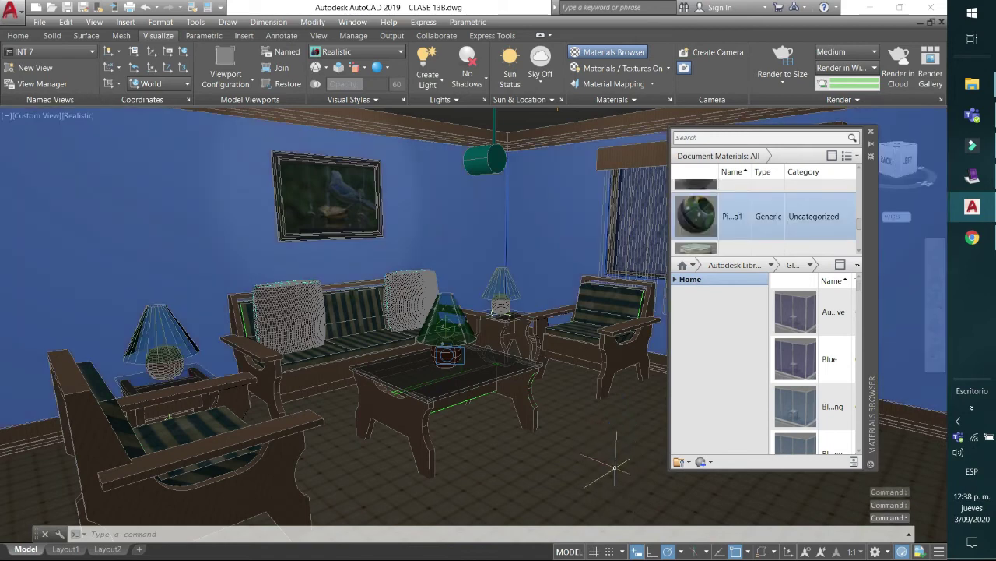
key(Escape)
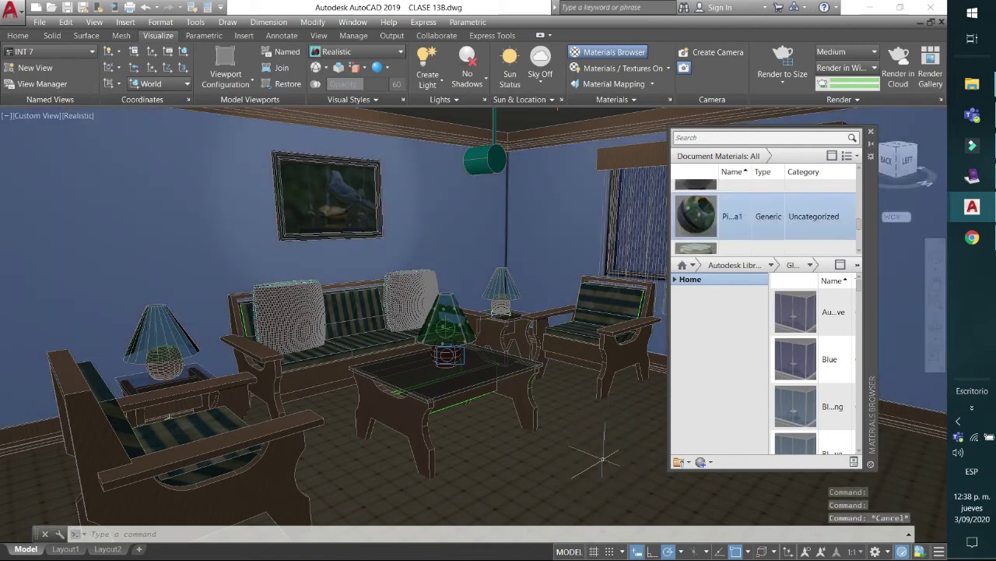
key(Escape)
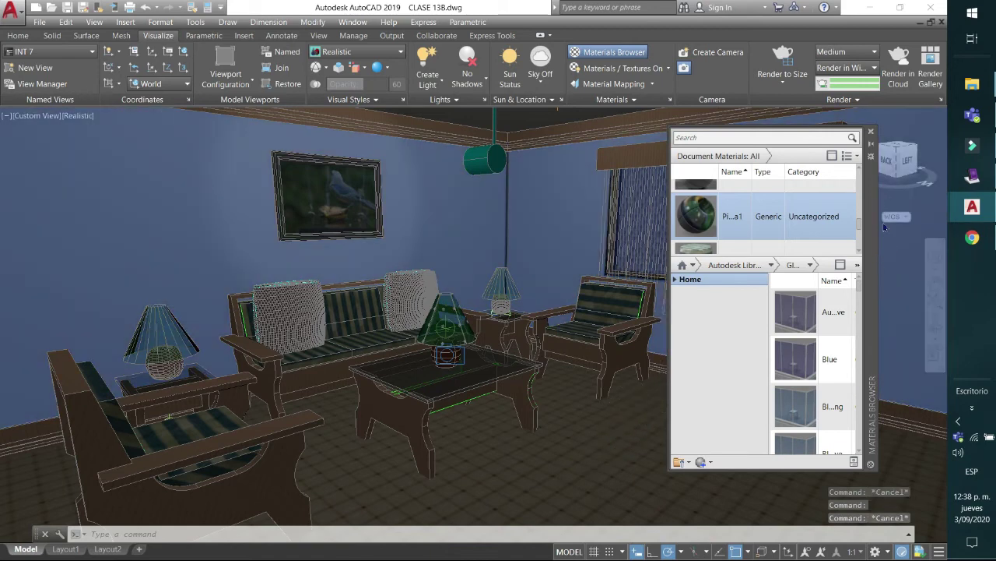
scroll(862, 230, up, 3)
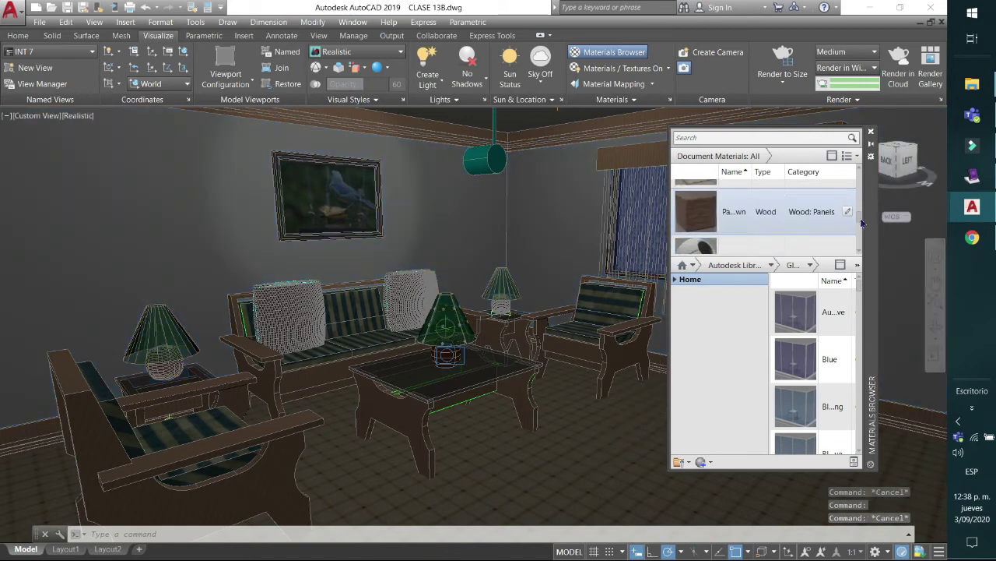
scroll(721, 212, up, 1)
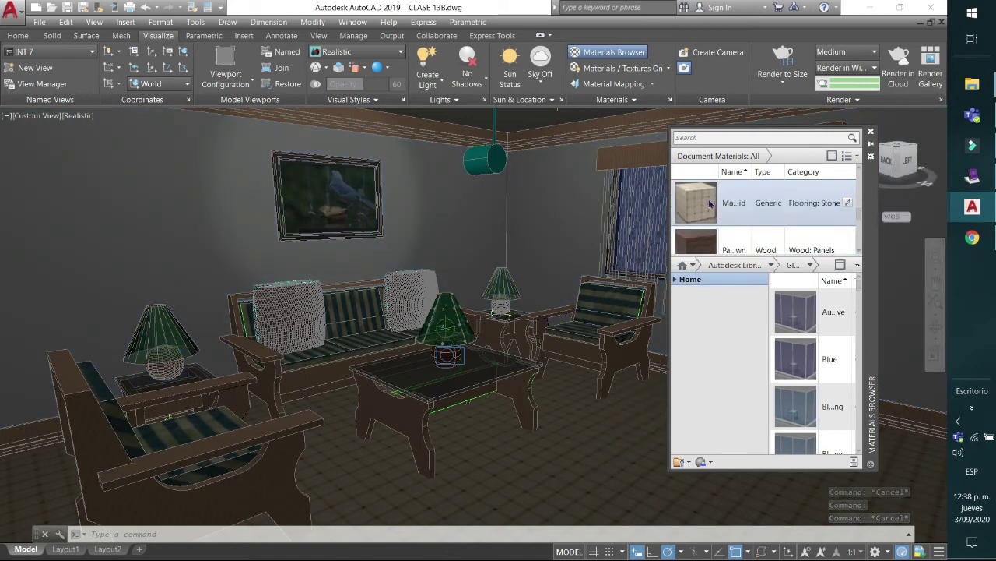
click(848, 203)
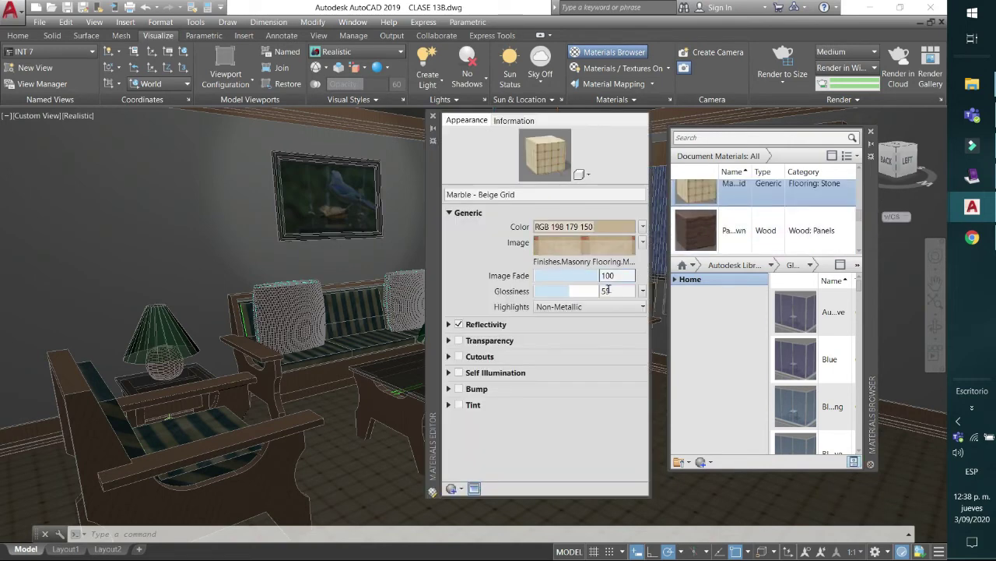
- Move the material windows aside from the room and open the Marble - Beige Grid image texture with its scale and repeat settings
drag(435, 309, 597, 308)
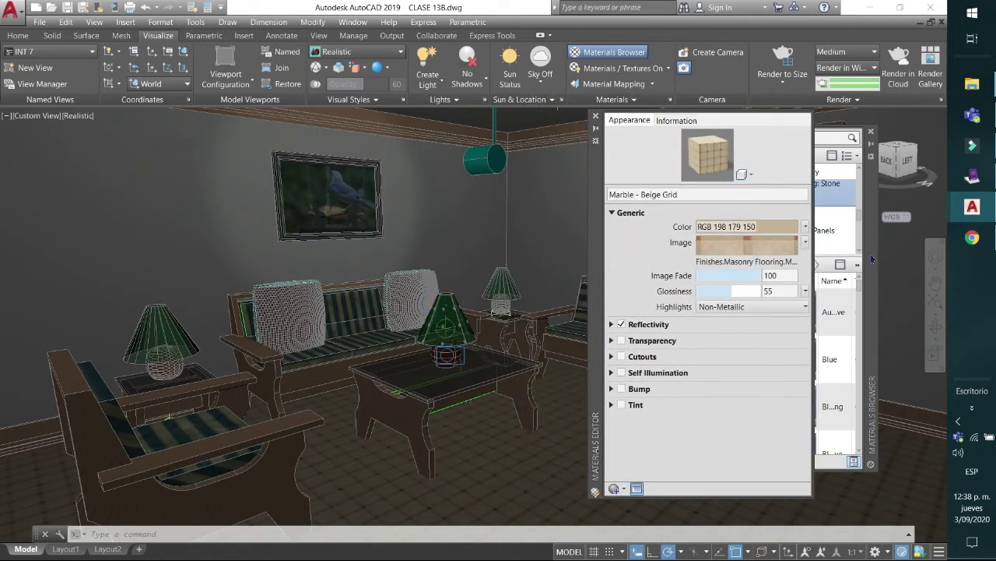
drag(875, 258, 905, 253)
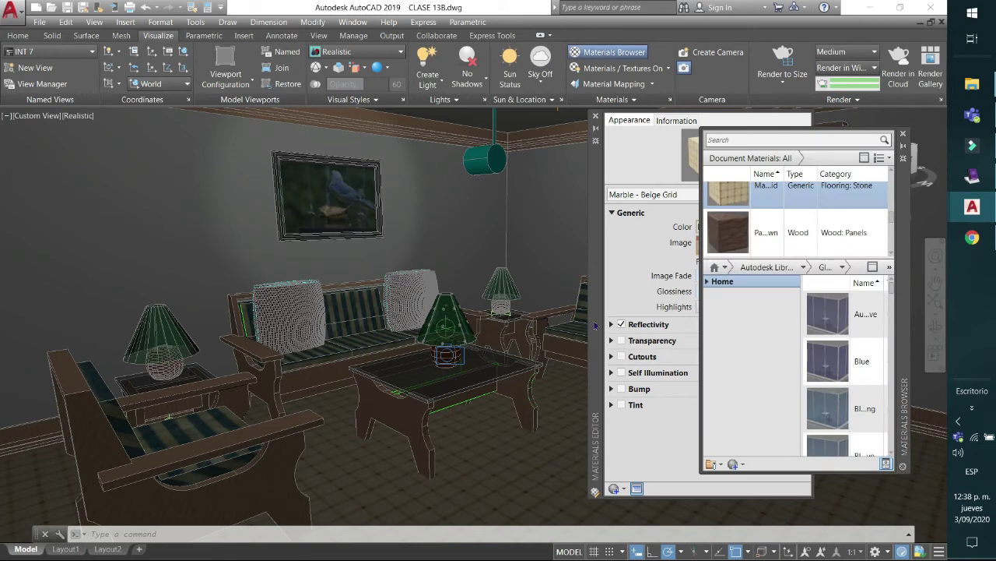
drag(595, 326, 538, 328)
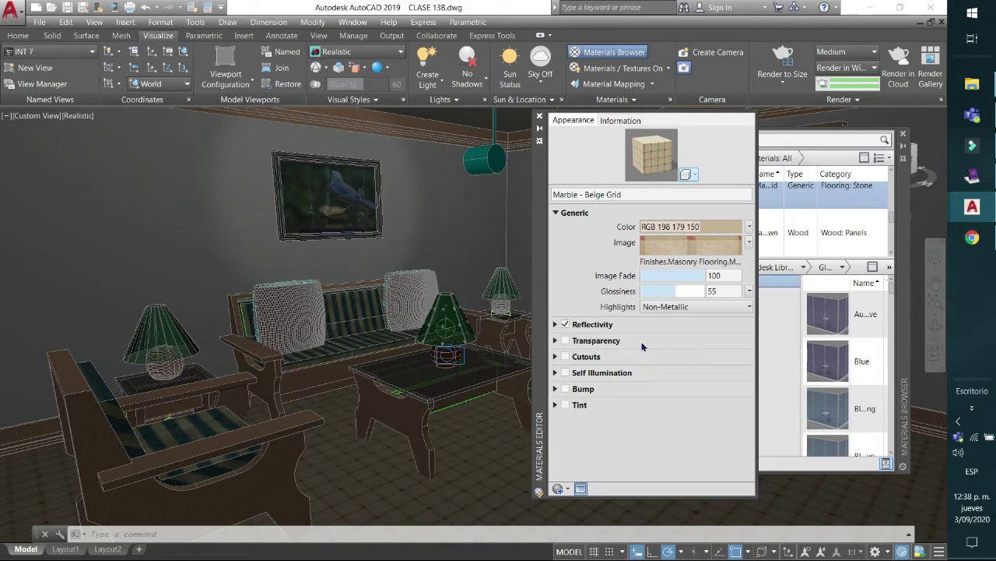
click(674, 247)
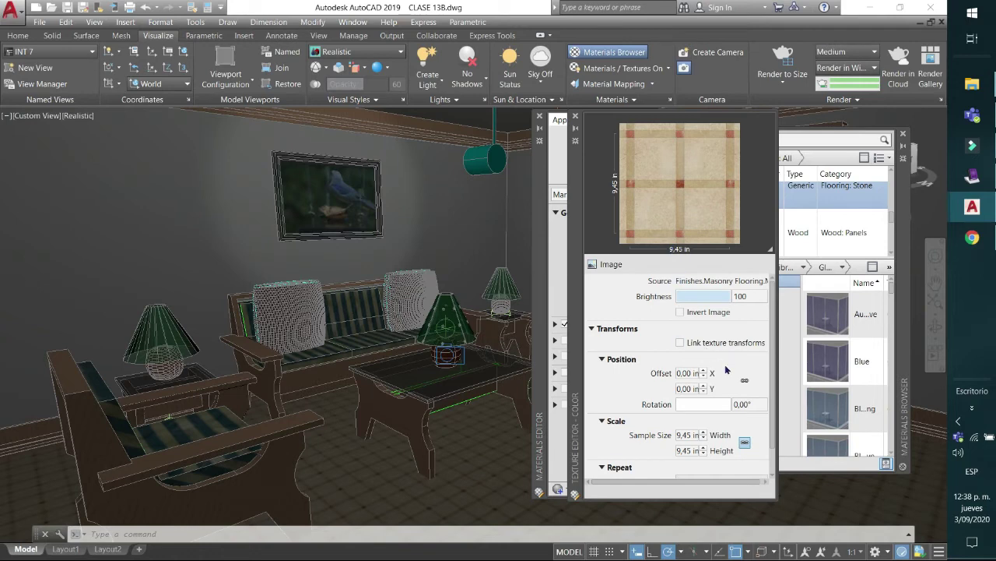
click(718, 406)
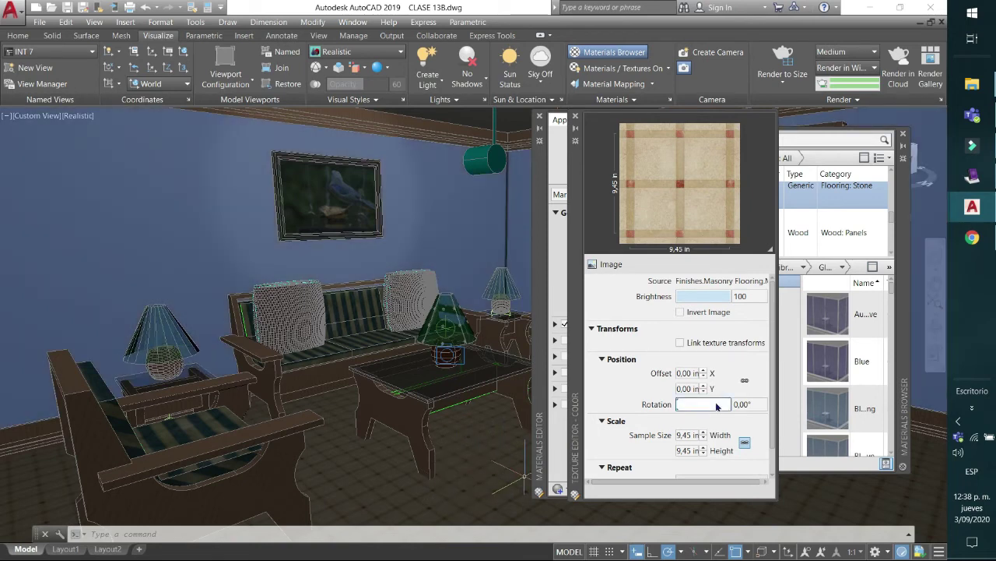
scroll(773, 438, down, 2)
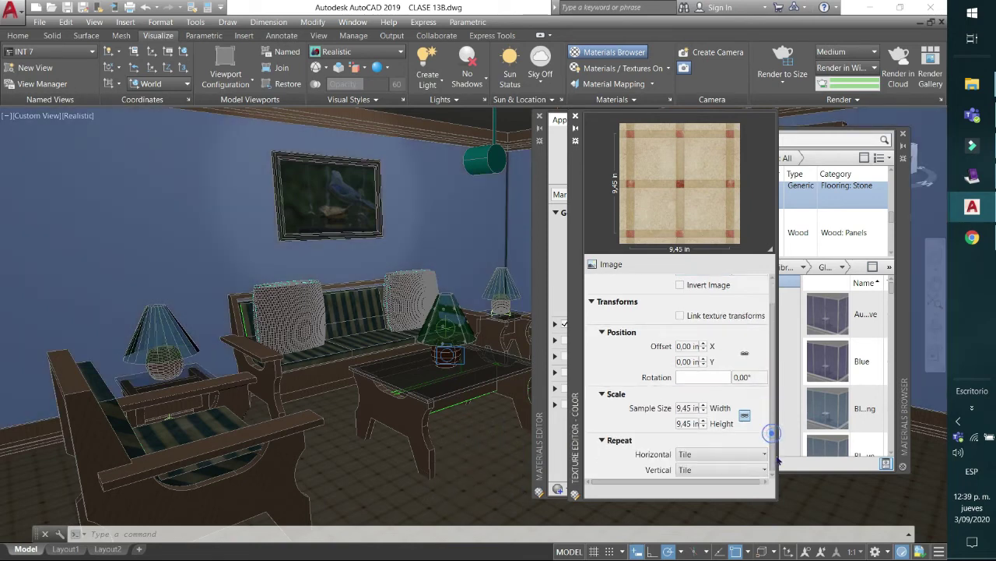
- Set the Marble - Beige Grid texture's linked sample size to 50 in and check the enlarged tiles on the living room floor
double_click(693, 408)
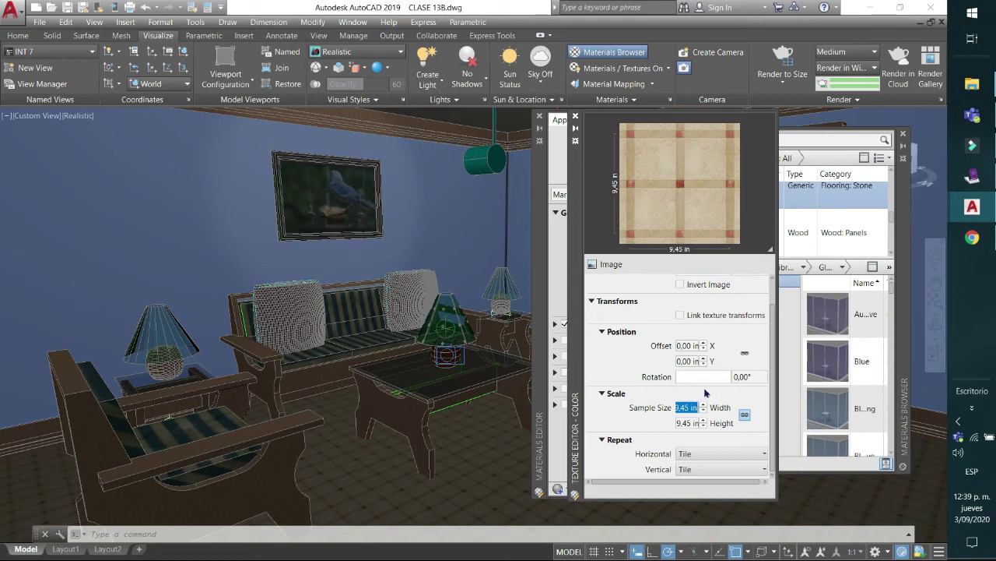
text(50)
key(Return)
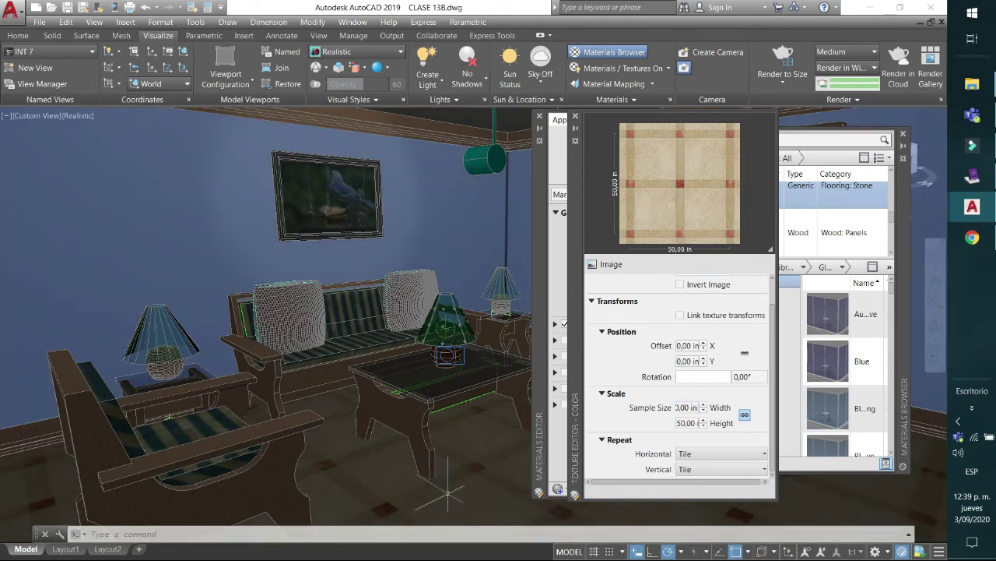
middle_drag(448, 496, 443, 458)
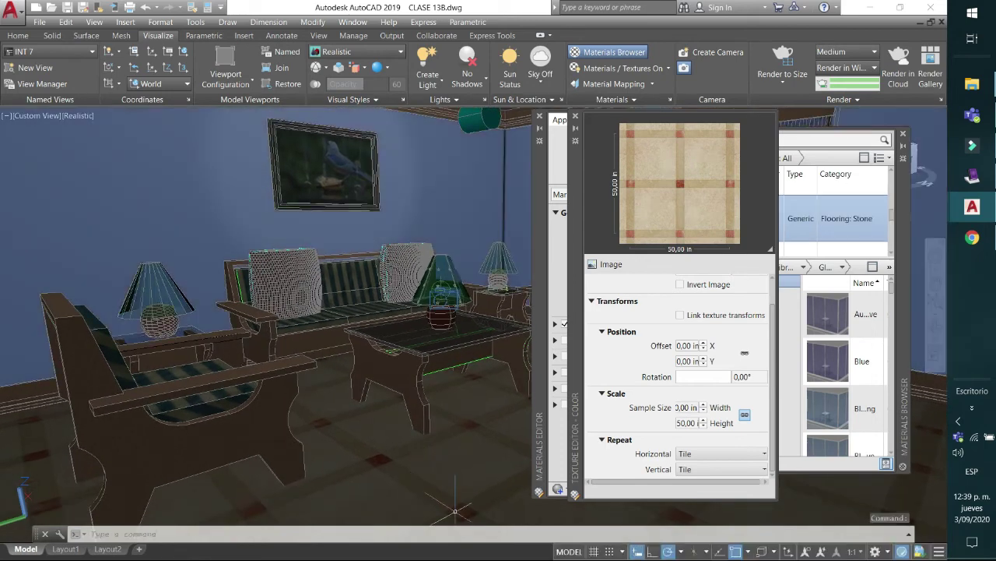
middle_drag(495, 419, 497, 492)
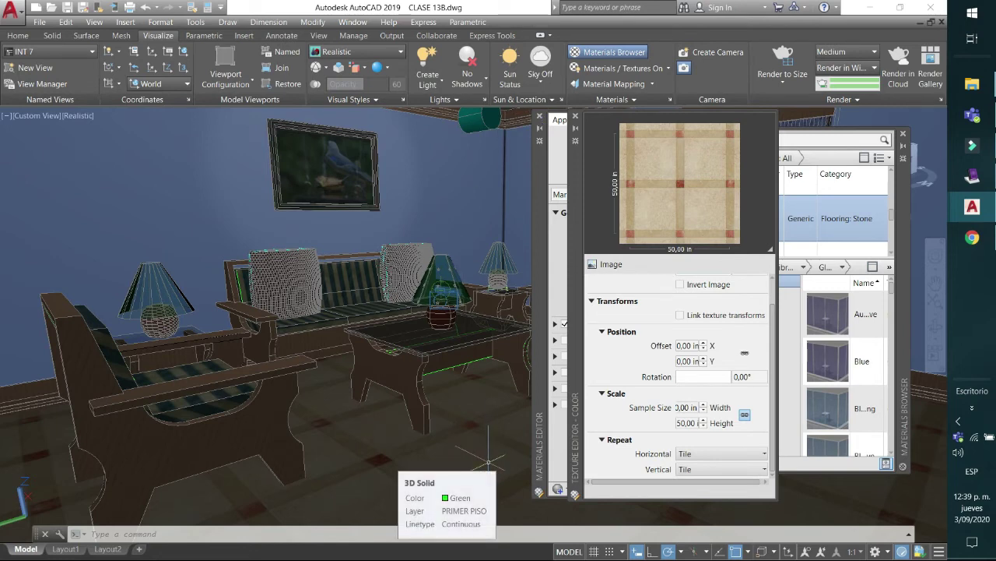
- Render the current living room view and enlarge the image in the render window to inspect the floor tiles
text(rr)
key(Return)
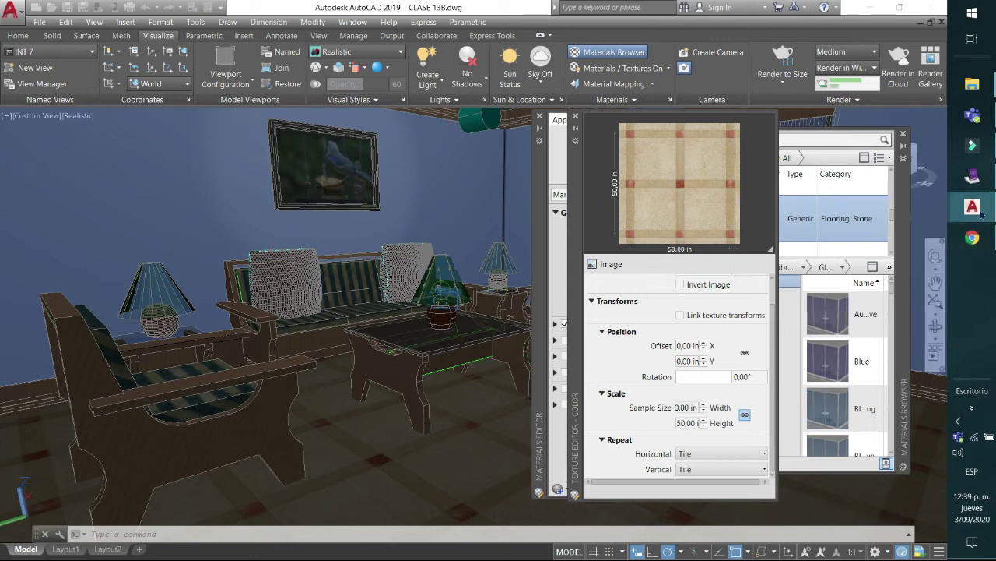
mouse_move(979, 210)
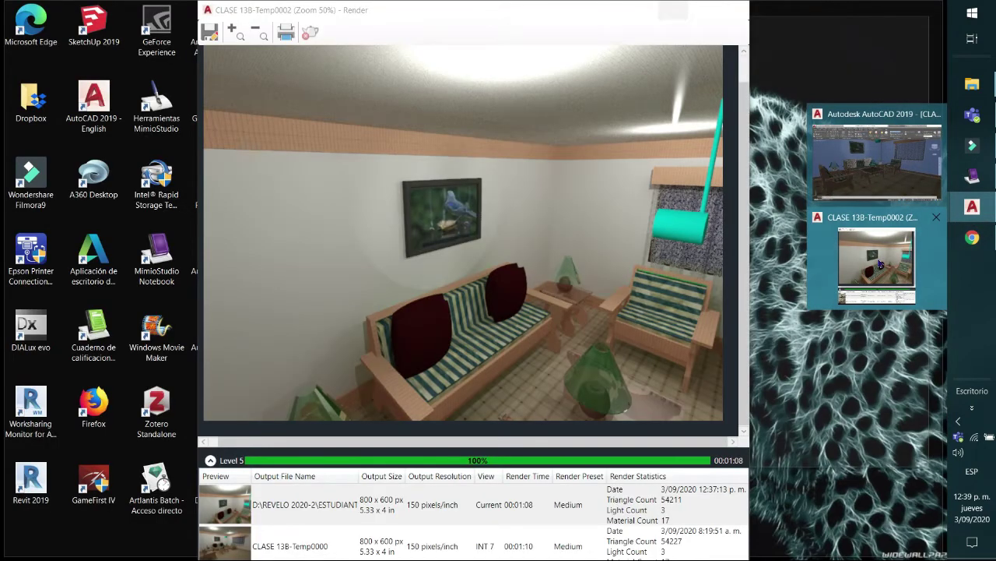
click(887, 288)
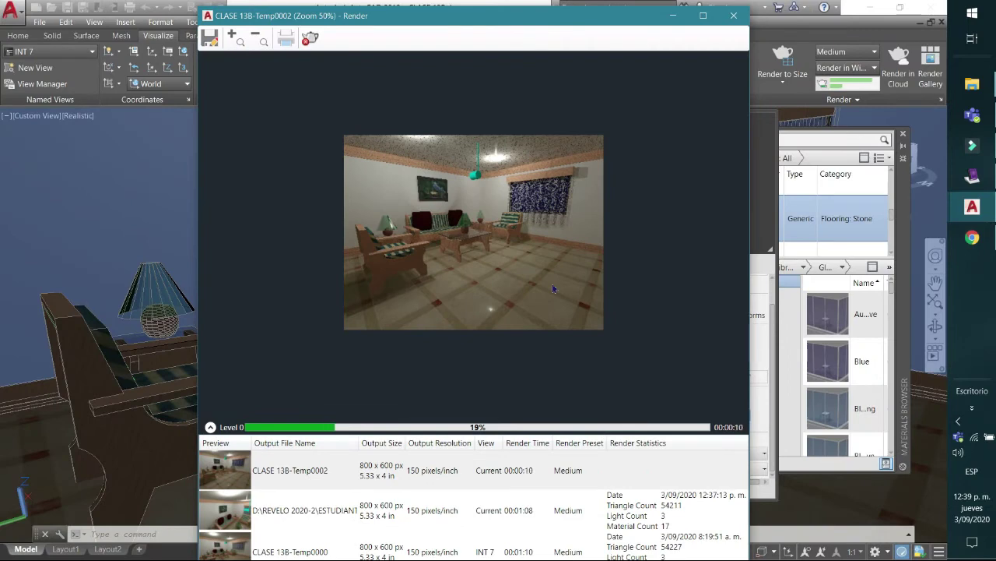
scroll(552, 288, up, 2)
scroll(552, 289, down, 2)
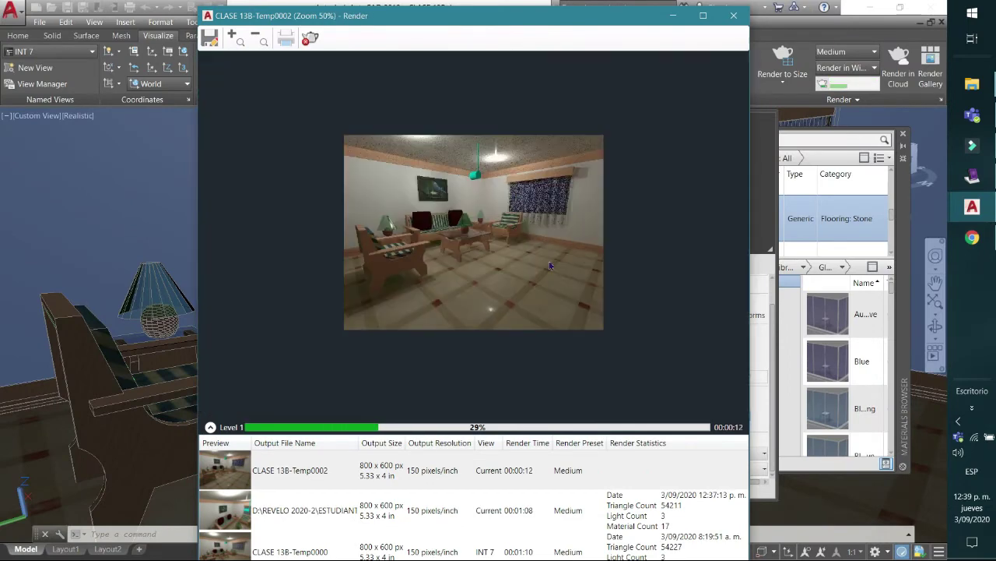
scroll(553, 289, up, 1)
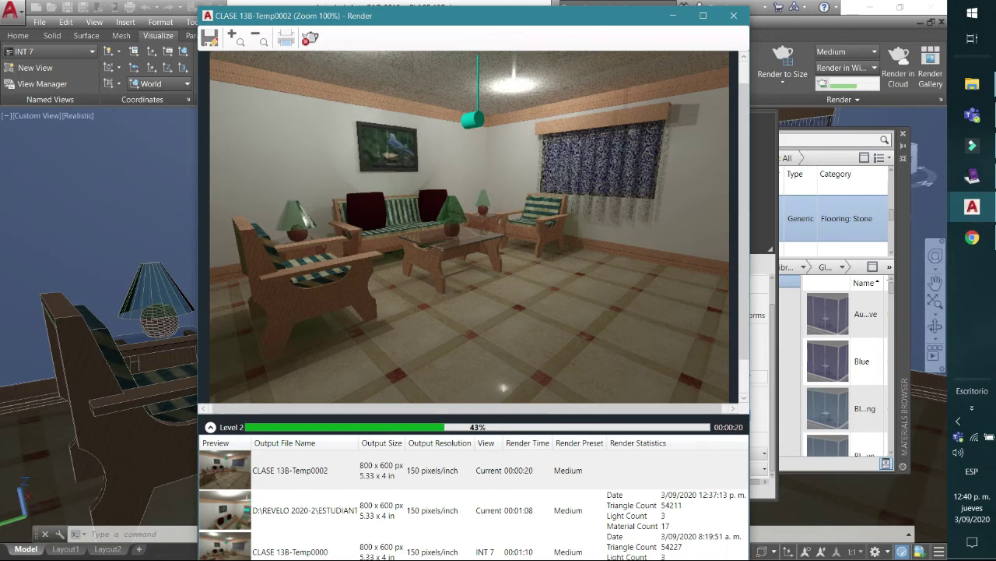
- Compare the new render with the earlier CLASE 13B-Temp0000 render and close the render window
click(224, 549)
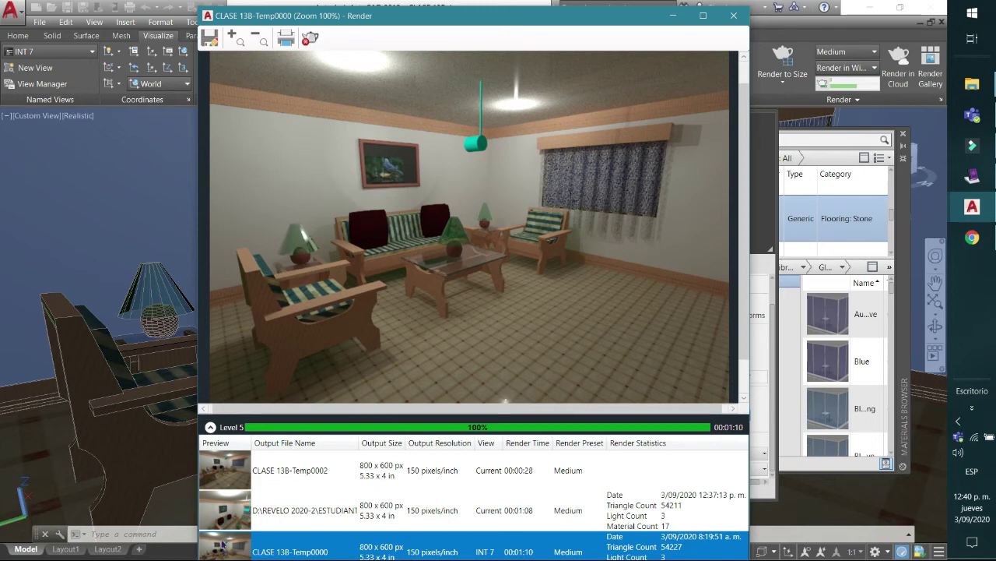
click(223, 476)
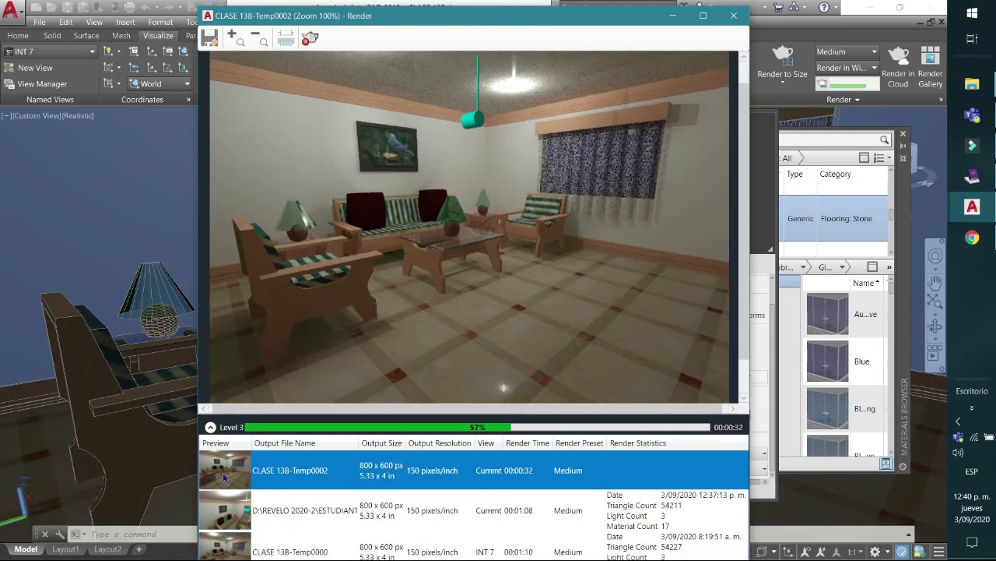
click(216, 550)
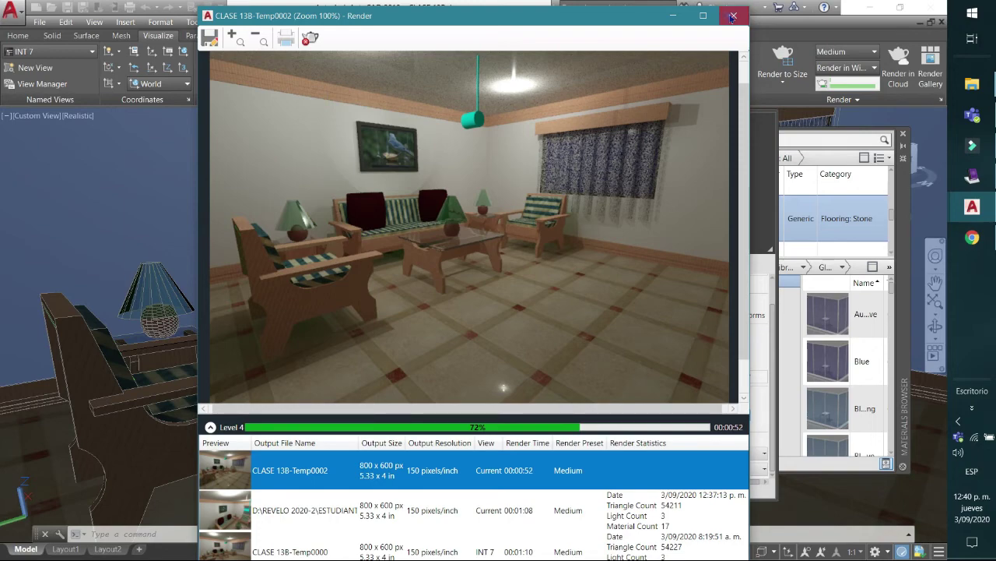
click(732, 16)
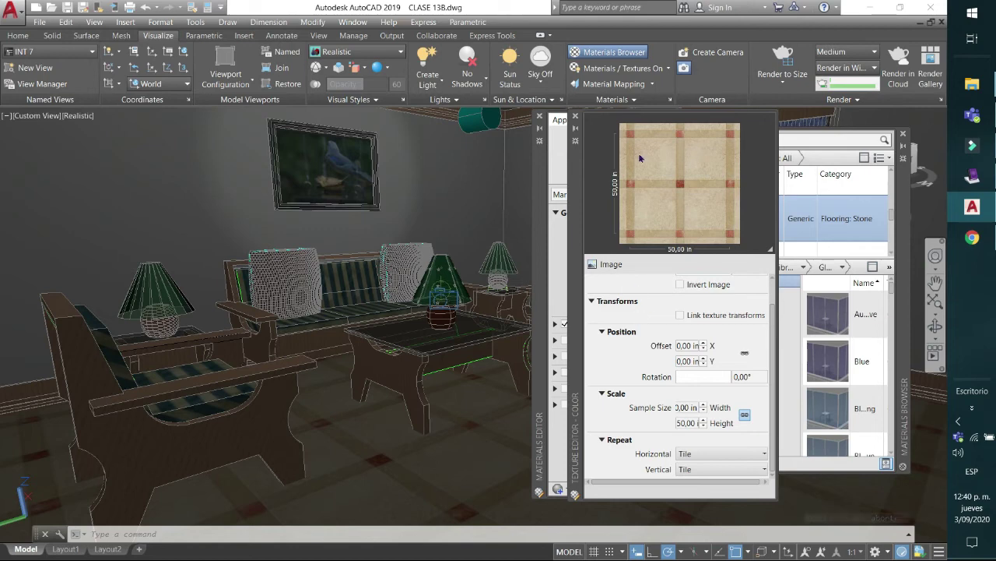
- Close the texture editor and set the Marble - Beige Grid material's direct reflectivity to 70 and glossiness to 69
click(575, 117)
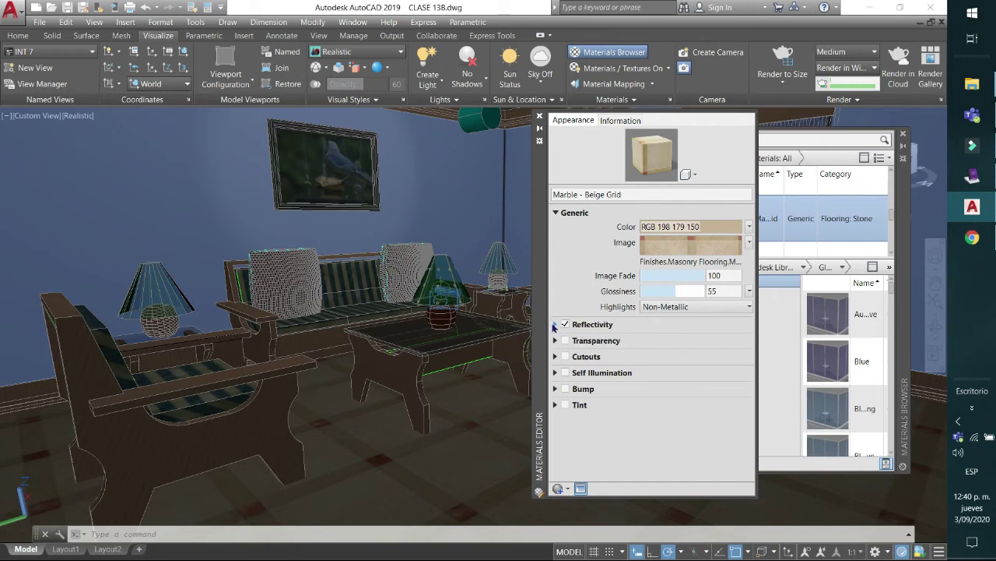
click(553, 326)
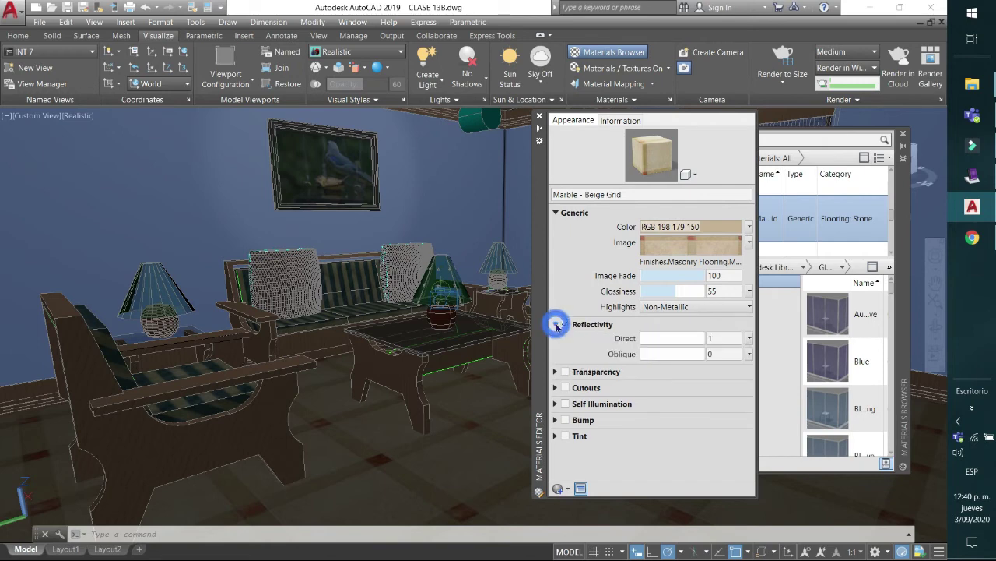
click(698, 343)
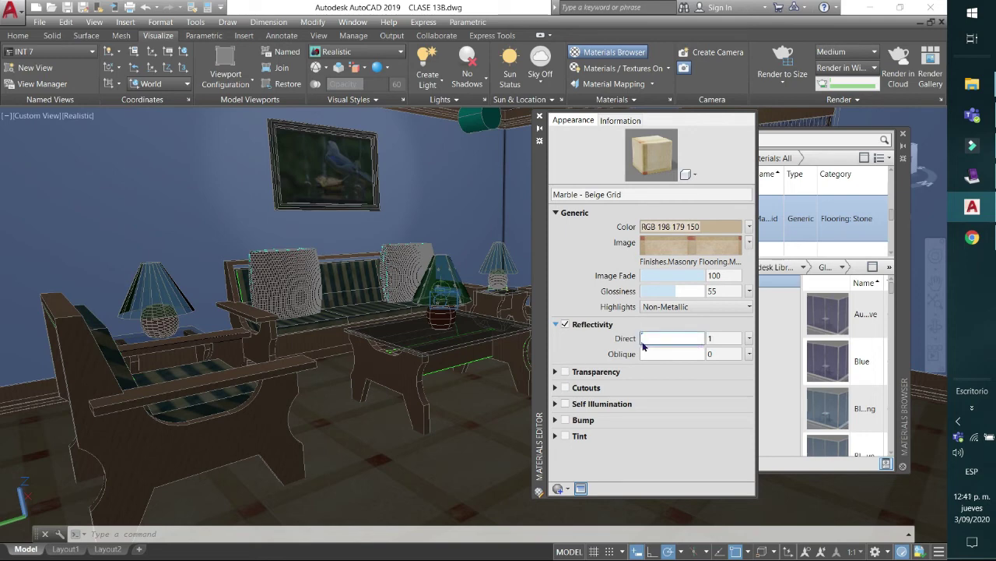
drag(646, 343, 678, 346)
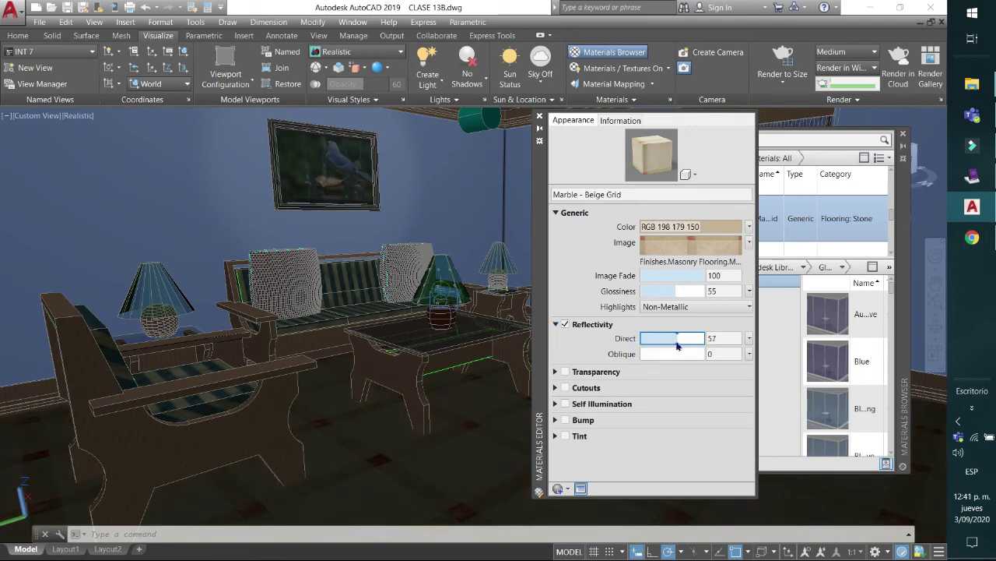
drag(677, 344, 685, 347)
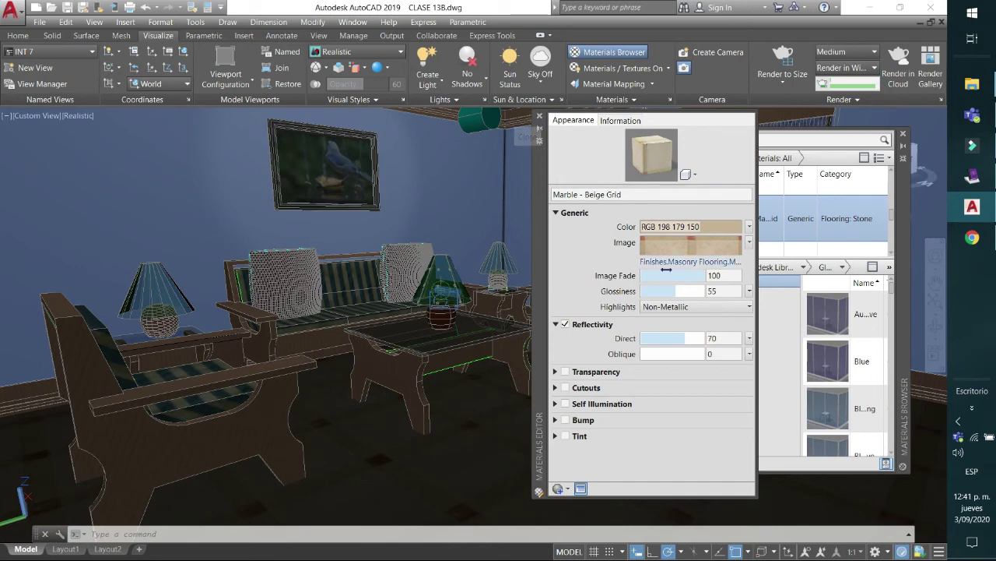
mouse_move(675, 296)
mouse_down()
mouse_move(695, 295)
mouse_move(685, 292)
mouse_up()
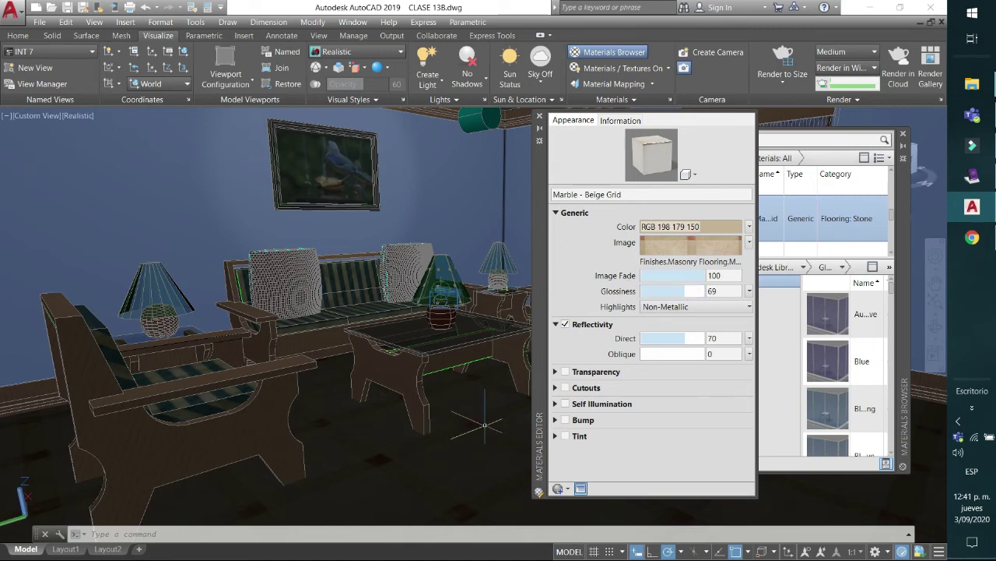
- Test-render the room to inspect the floor's reflections up close, and close the render window
text(RR)
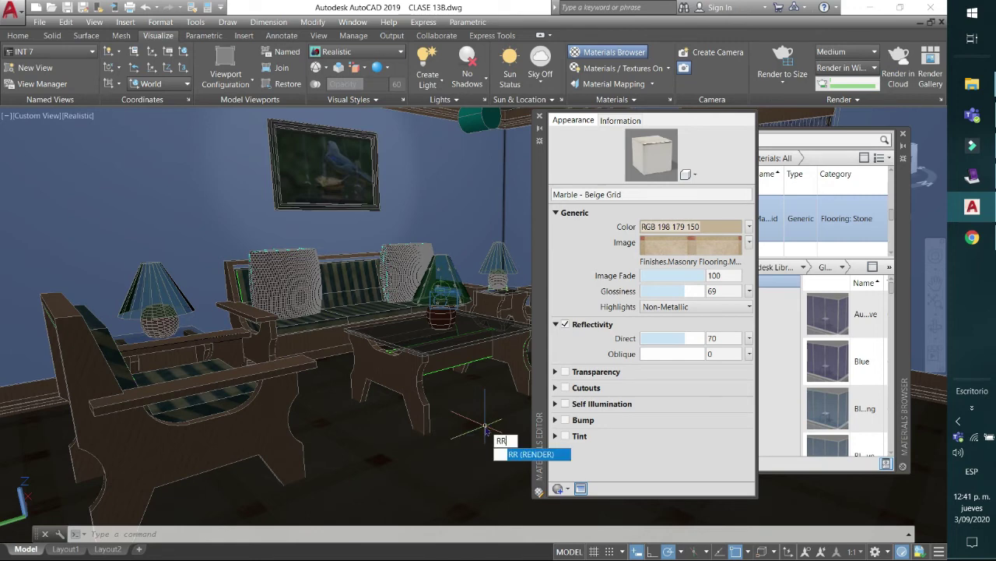
key(Return)
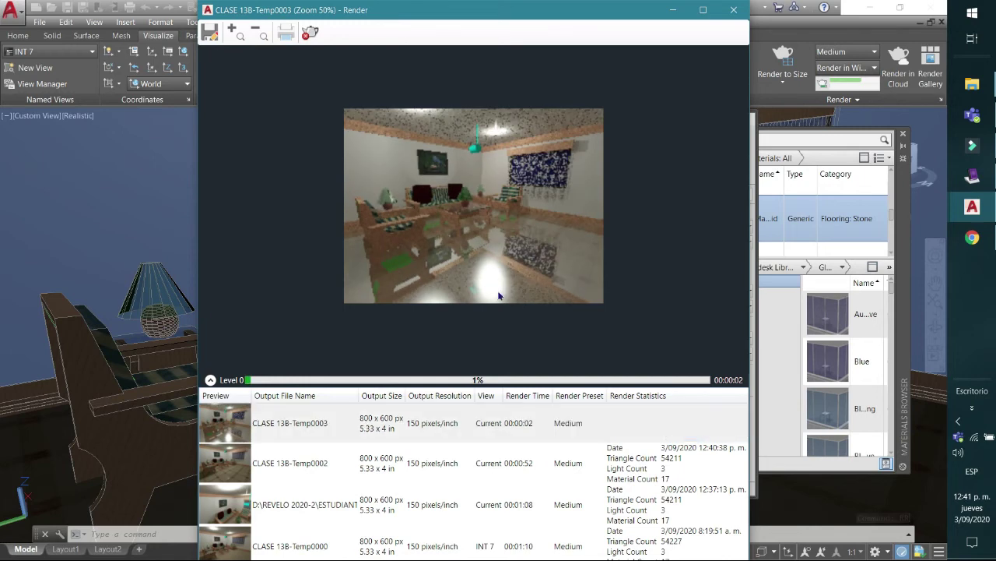
scroll(499, 296, up, 1)
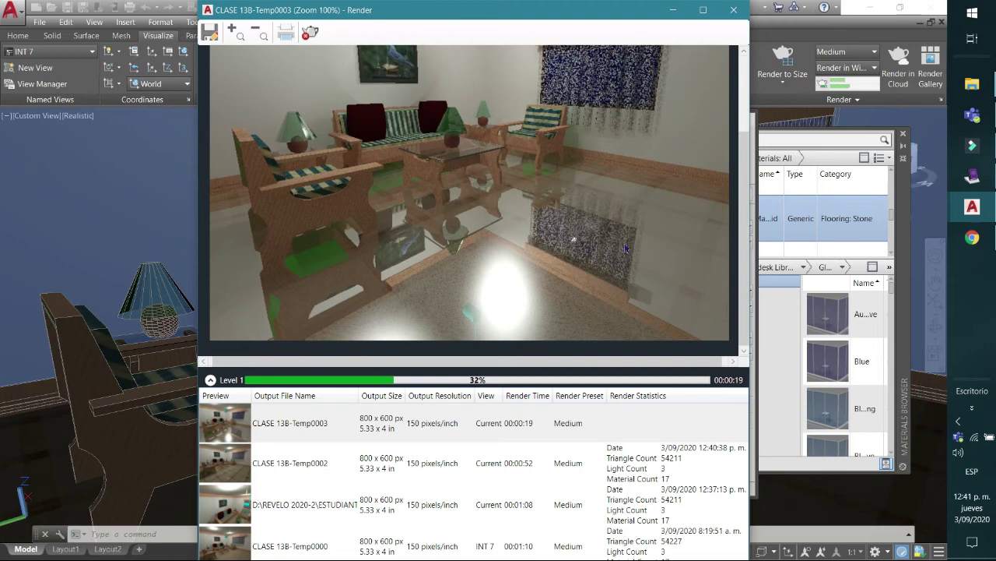
click(734, 11)
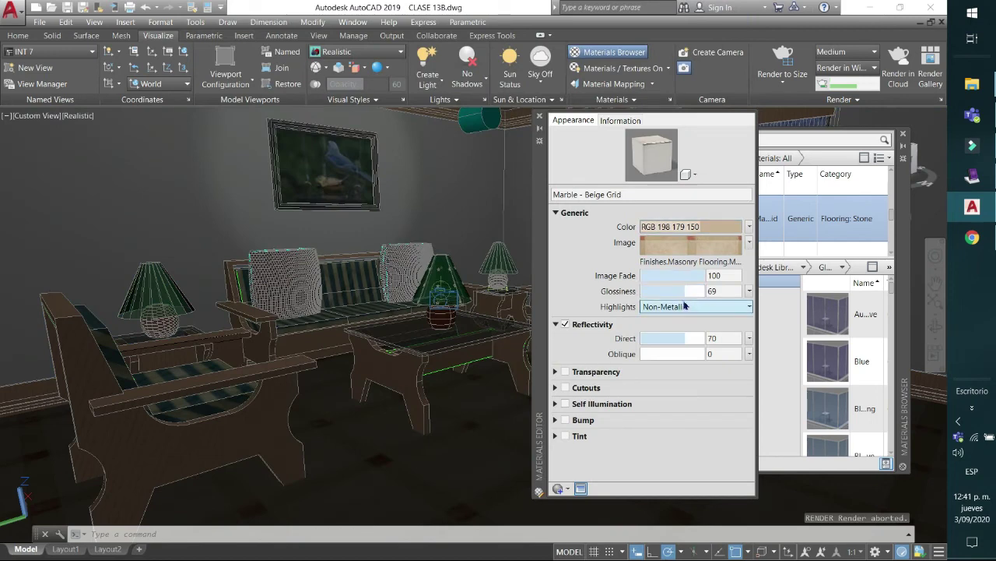
- Reduce the marble floor material's glossiness to 47 and direct reflectivity to 46, and check the floor in a test render
drag(685, 292, 668, 304)
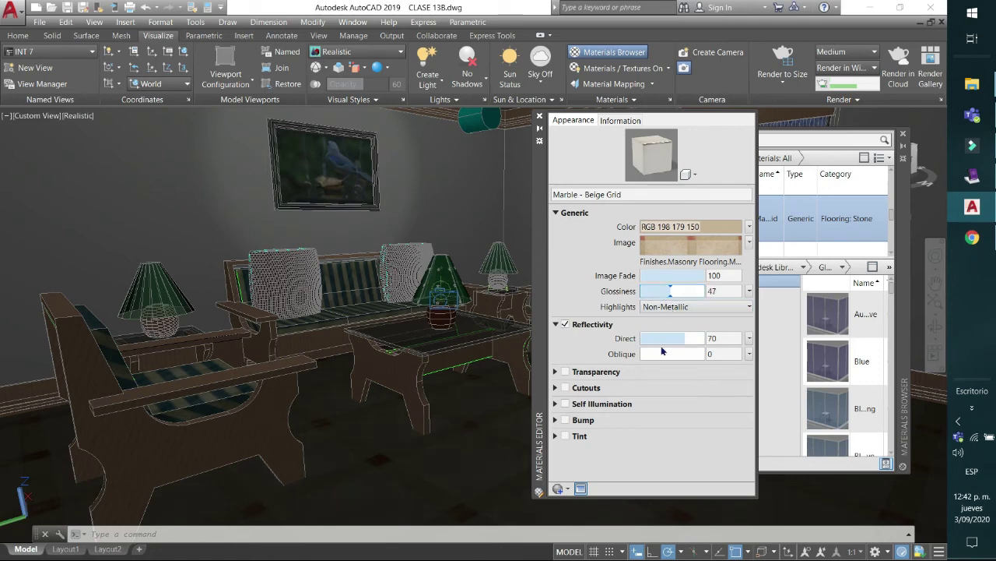
drag(685, 343, 671, 346)
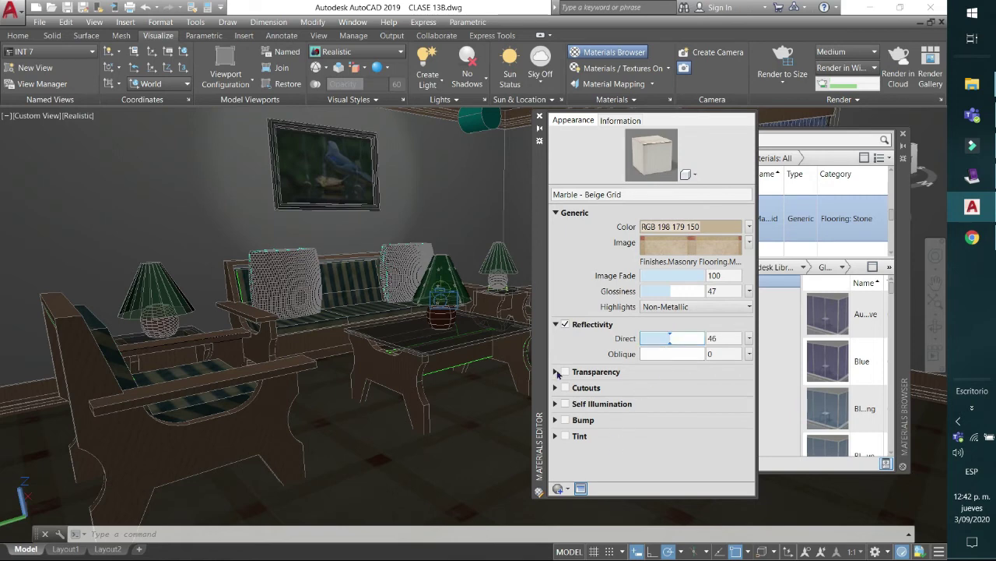
text(rr)
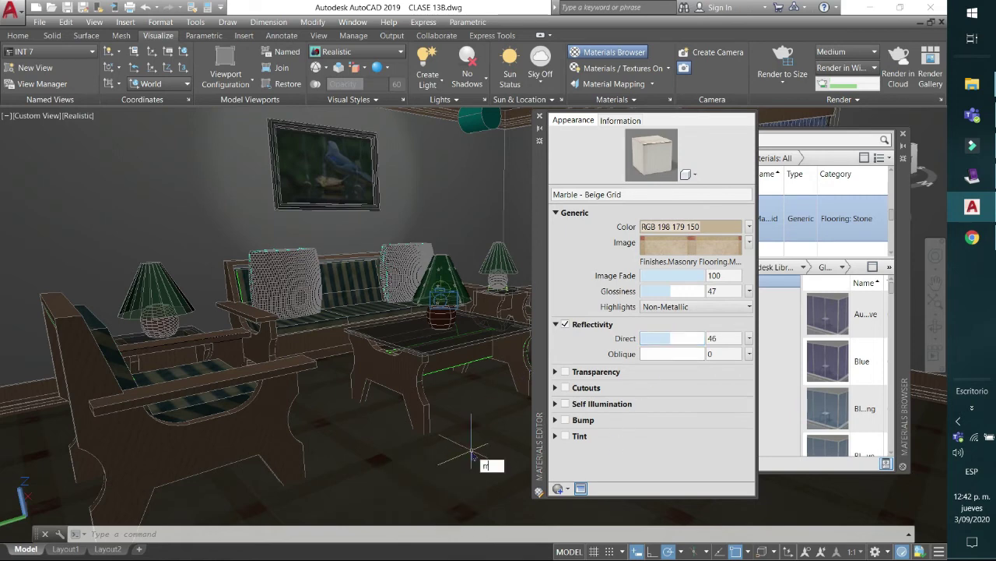
key(Return)
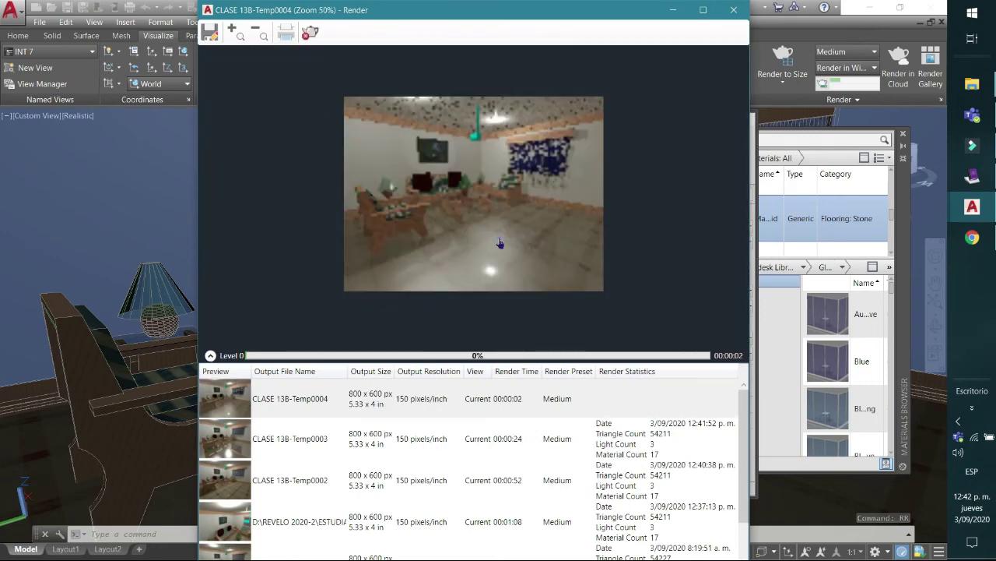
scroll(500, 242, up, 1)
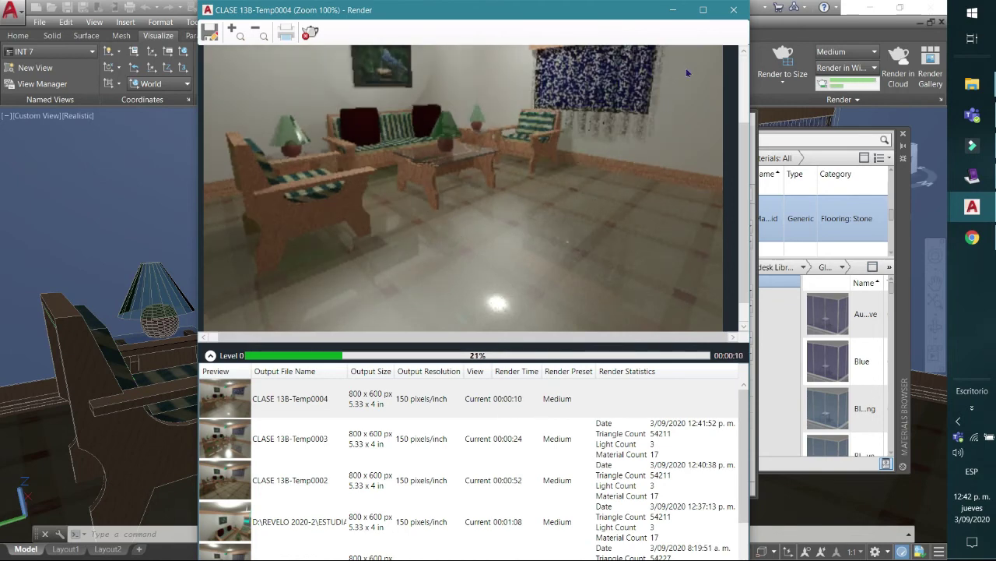
click(733, 11)
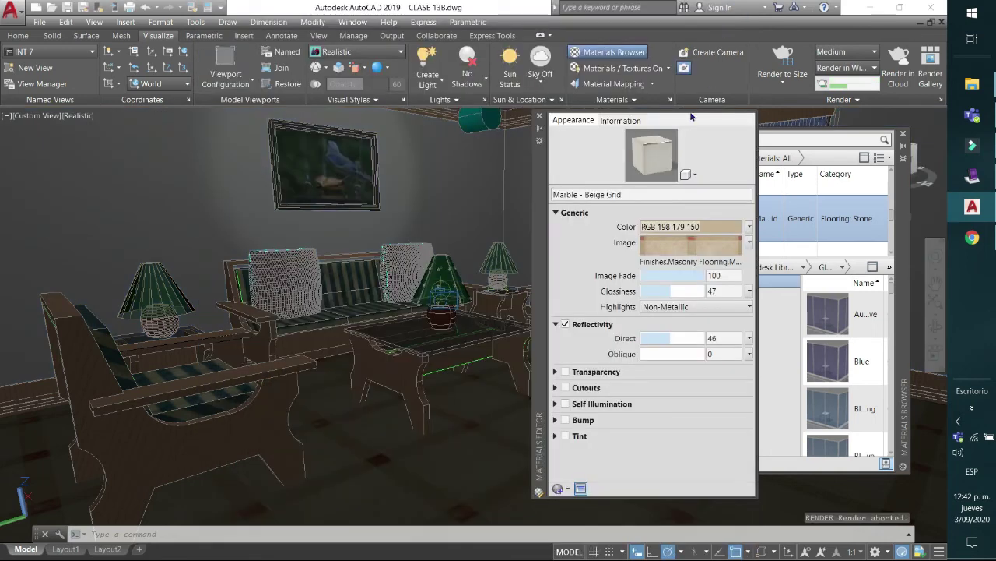
- Close the materials editor and browser, and show the whole house in 2D Wireframe from the top-back-left isometric viewpoint
click(539, 116)
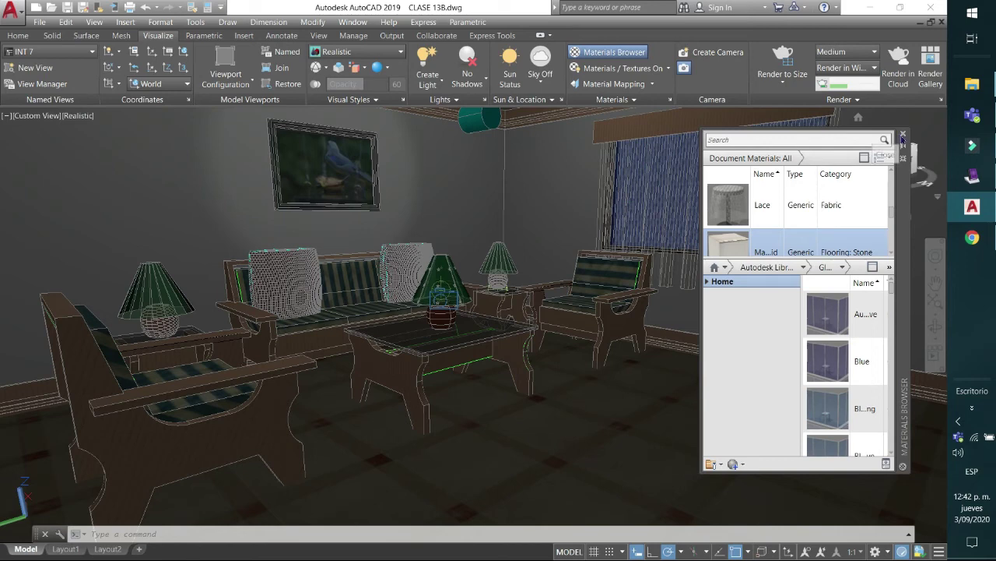
click(903, 134)
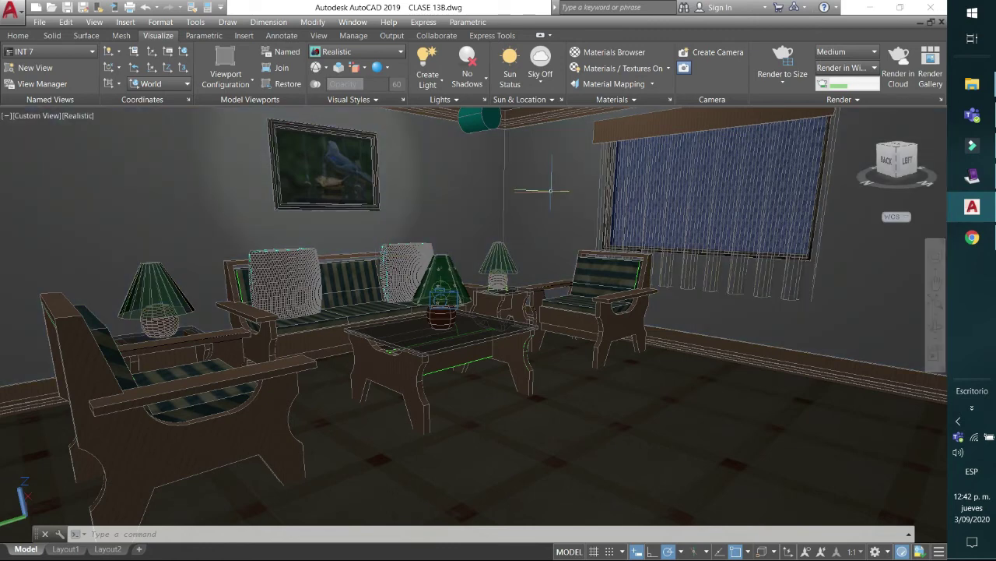
click(87, 117)
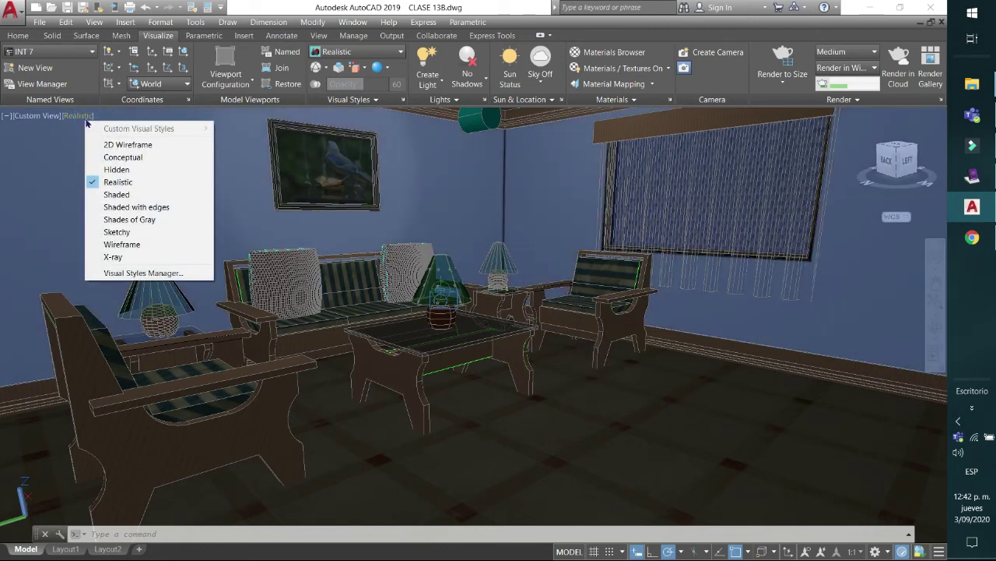
click(126, 145)
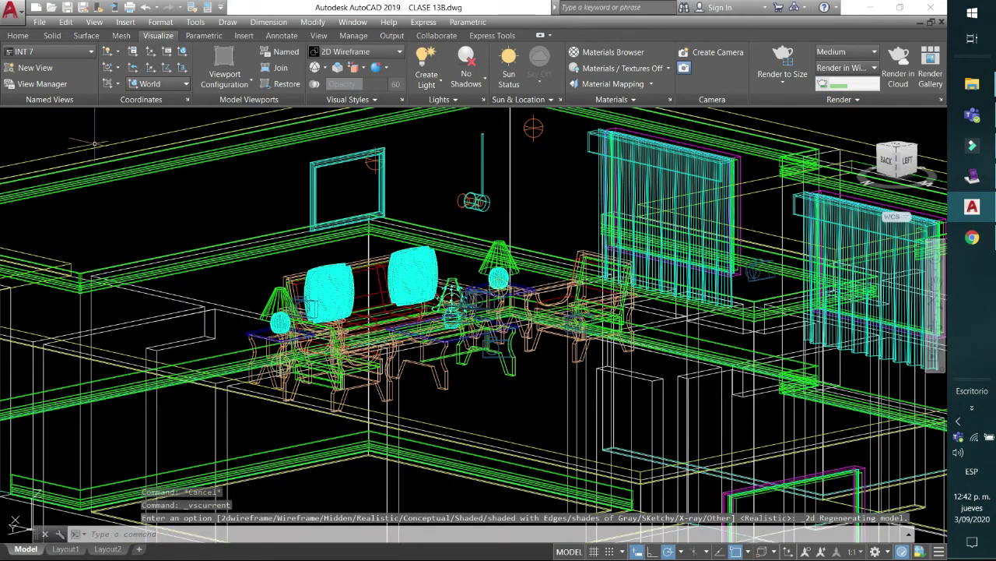
drag(908, 160, 906, 159)
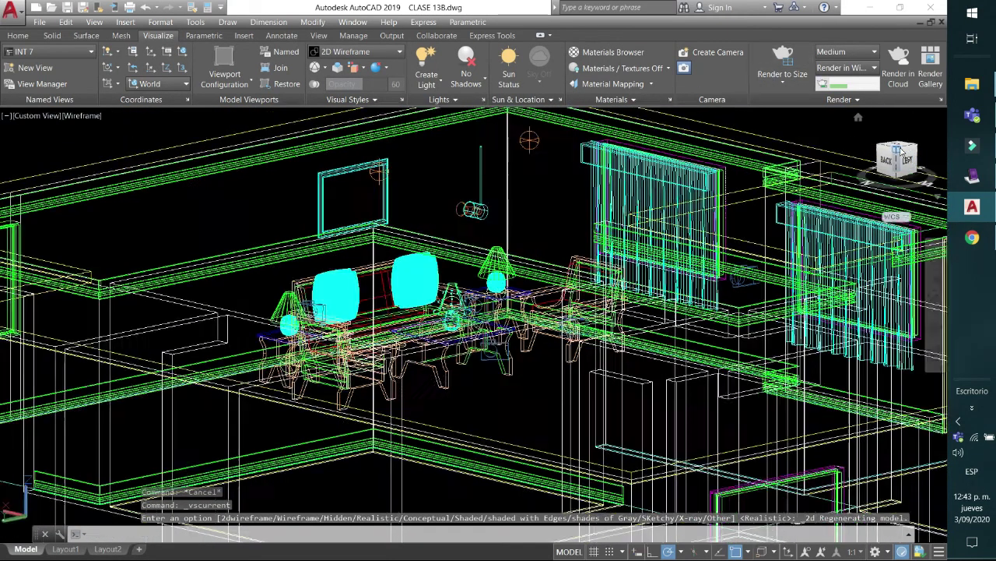
click(907, 159)
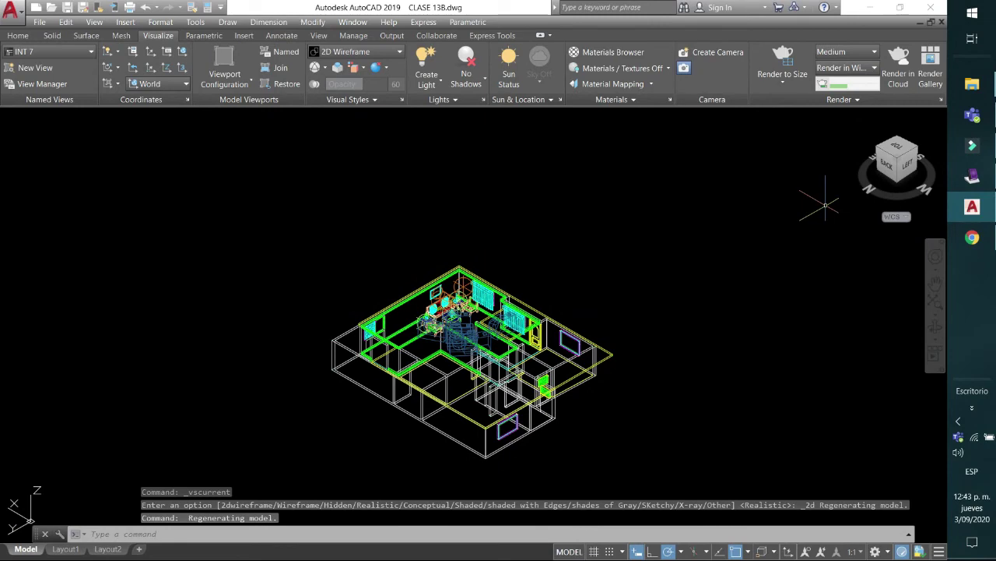
scroll(401, 318, up, 4)
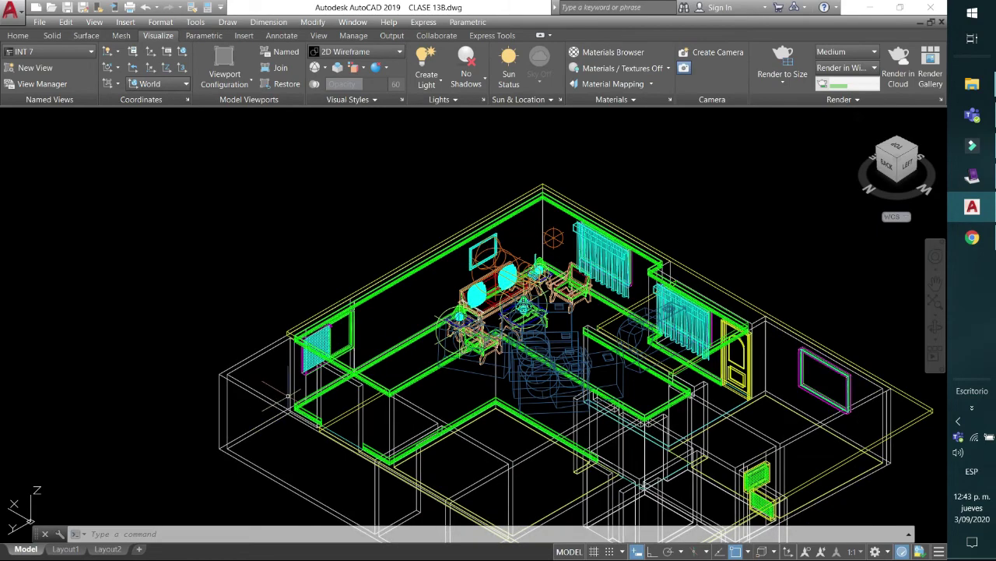
scroll(288, 395, up, 5)
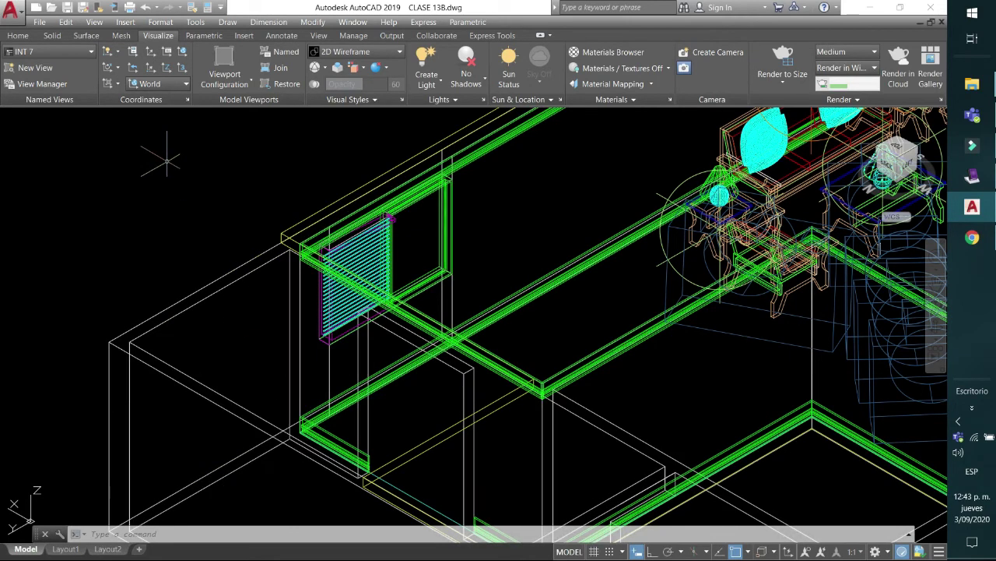
click(20, 43)
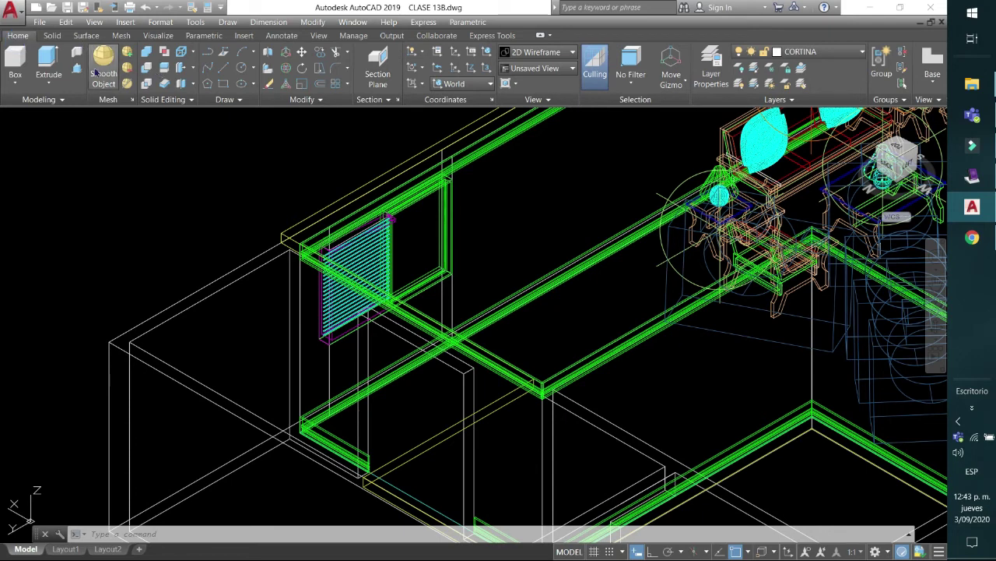
click(49, 82)
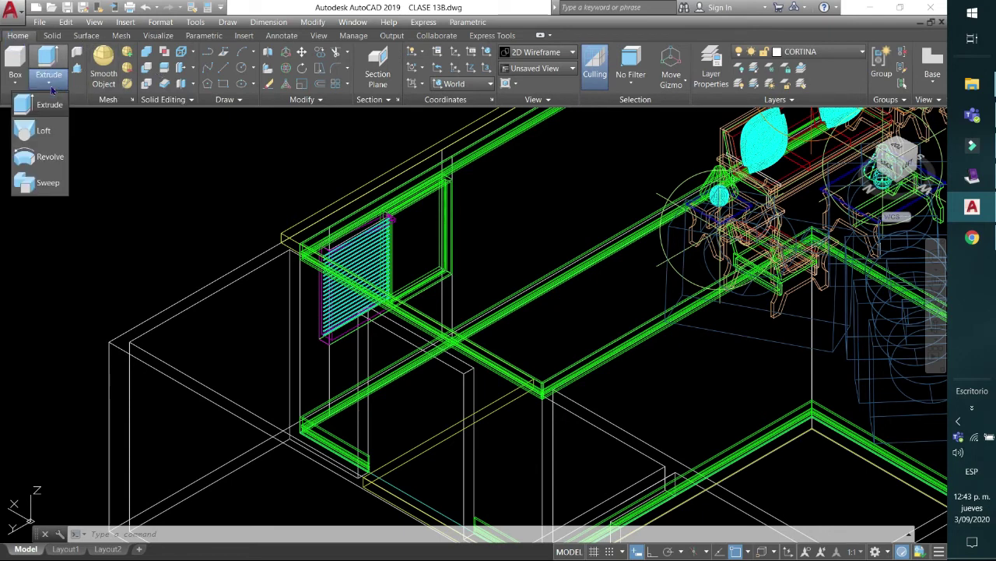
click(79, 133)
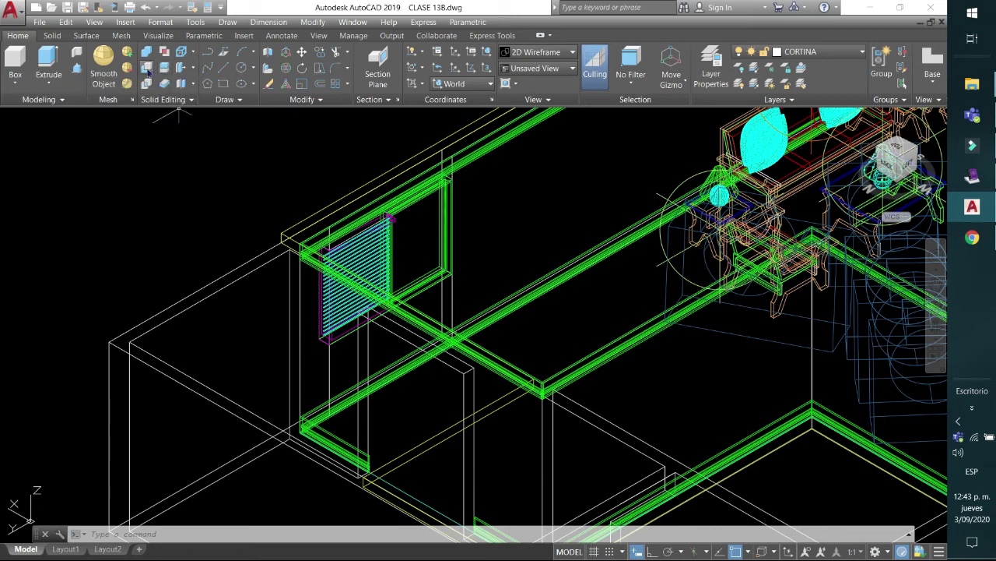
click(192, 100)
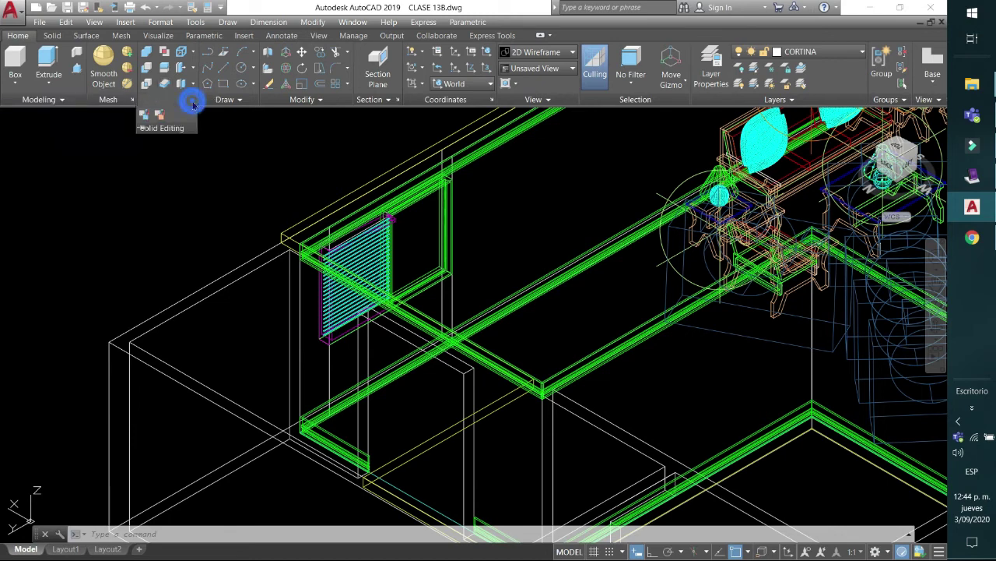